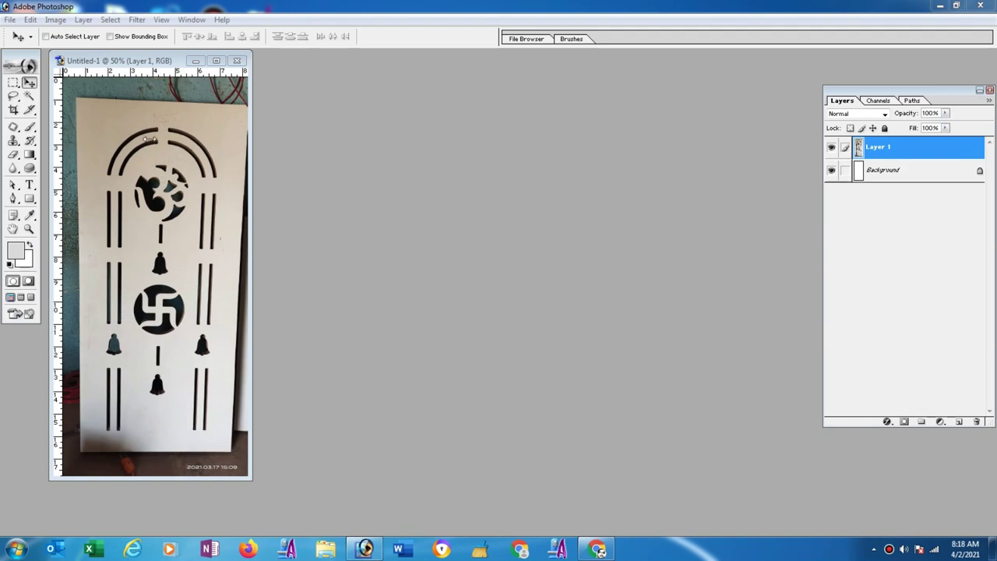
Maximize the document window and show the rulers
click(218, 62)
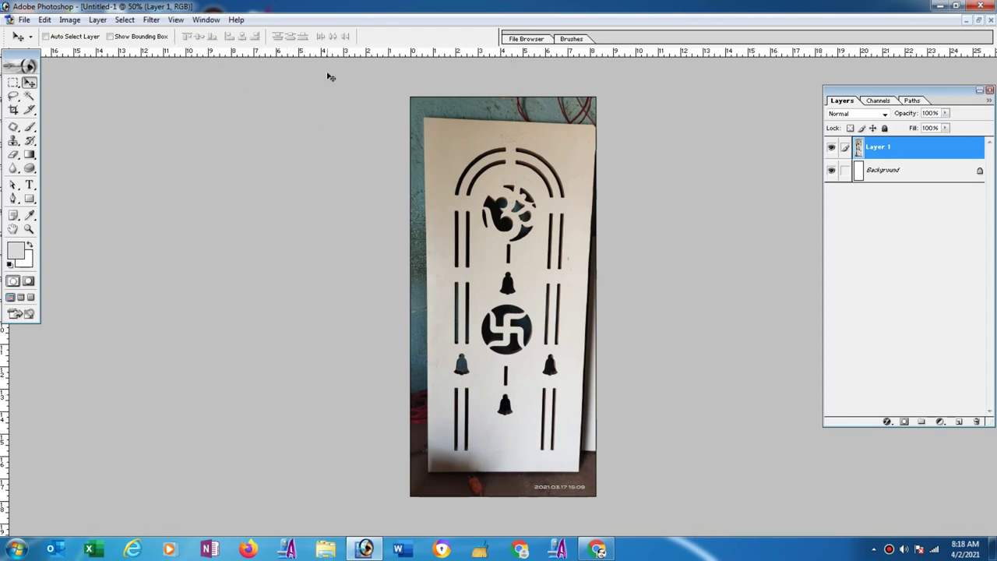
key(shift+Left)
key(shift+Up)
key(ctrl+r)
Place horizontal guides at the panel's top and bottom and vertical guides at its left and right edges
drag(451, 60, 459, 472)
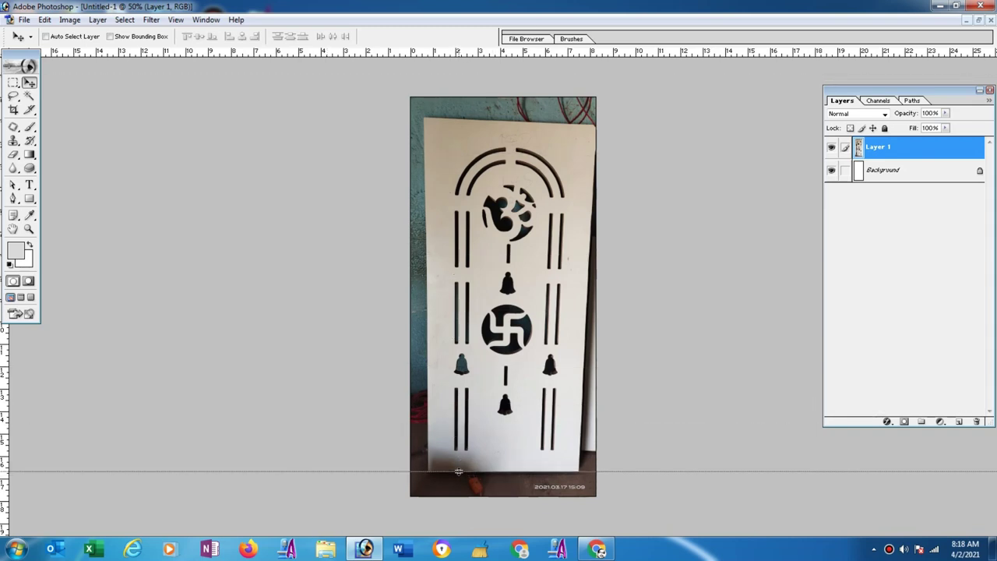
drag(495, 60, 489, 115)
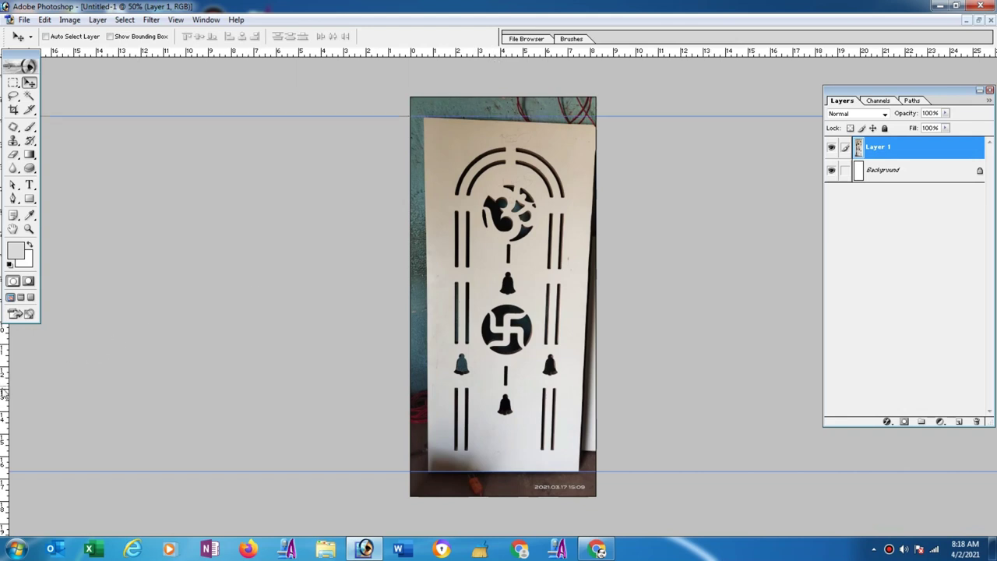
drag(370, 364, 423, 362)
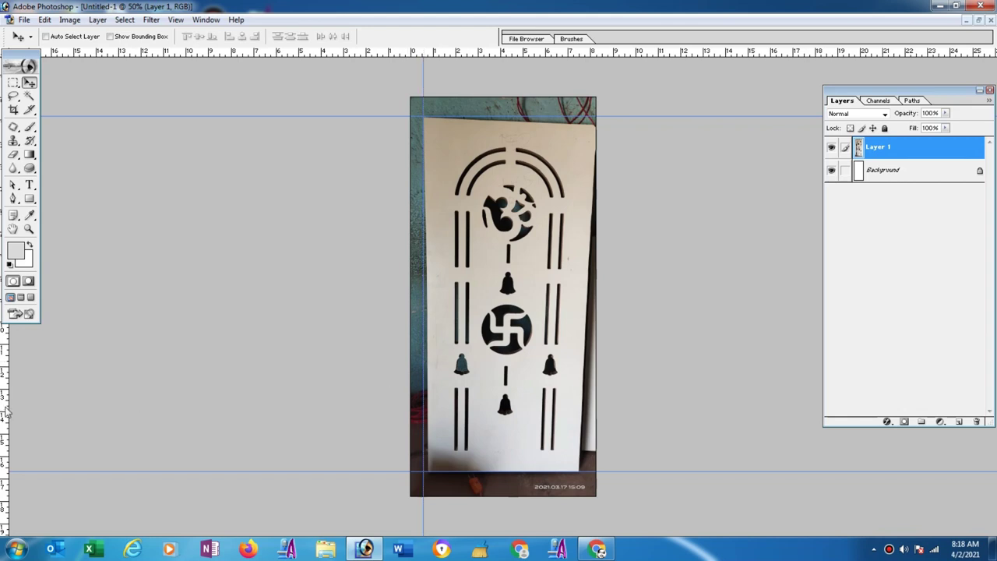
drag(420, 433, 579, 440)
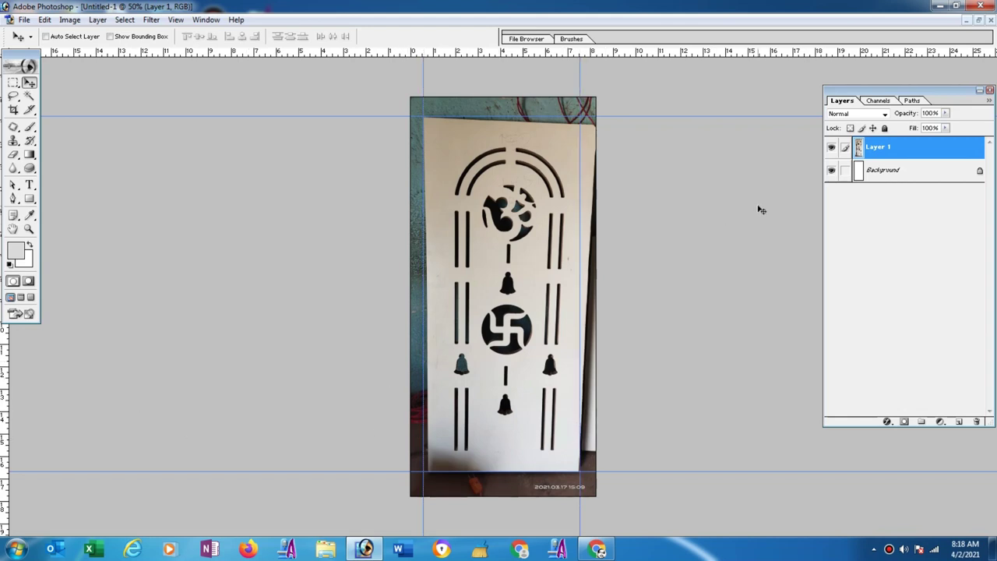
key(ctrl+t)
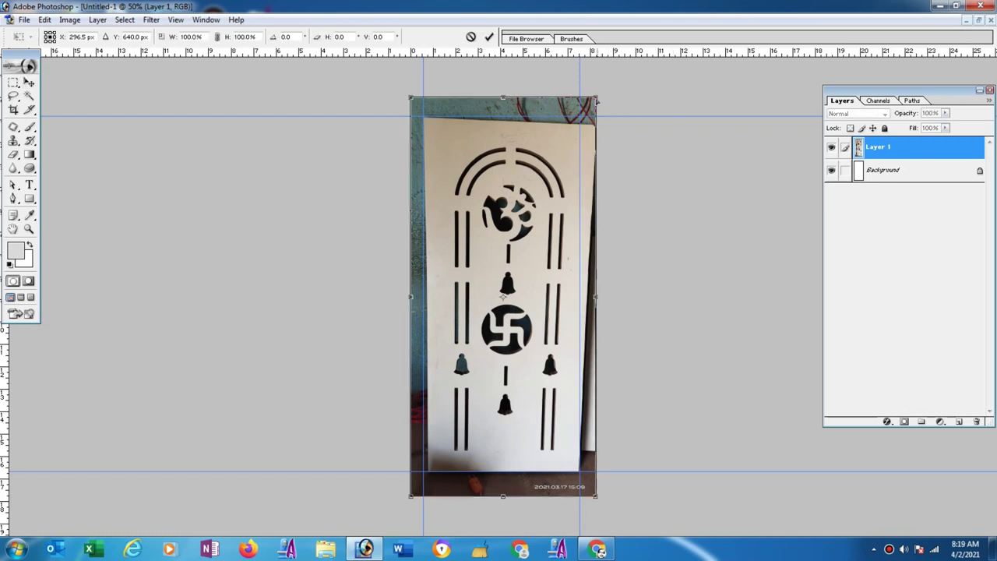
Pull the top-right, bottom-right and bottom-left corners out to the guides and apply the transform
drag(596, 100, 581, 91)
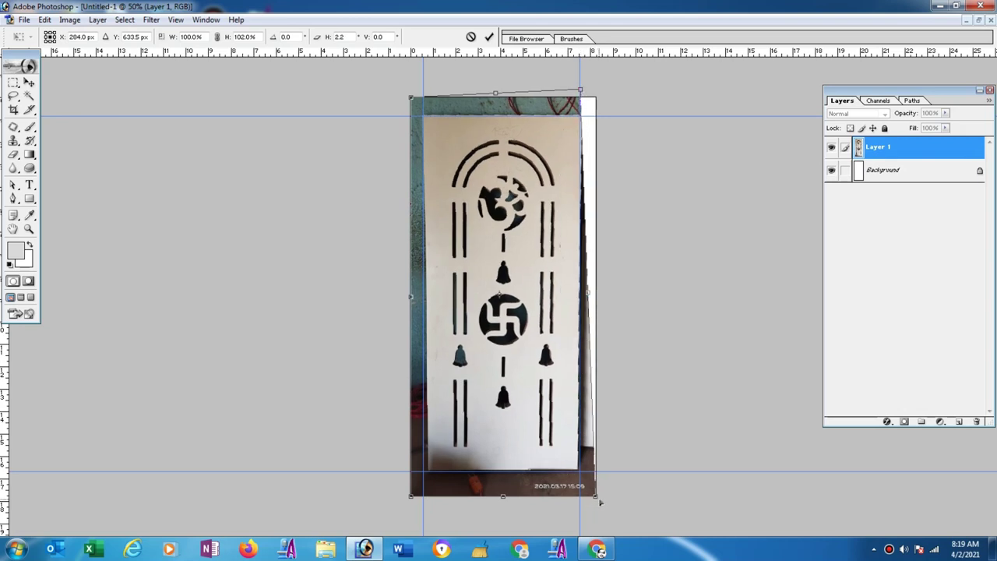
drag(599, 502, 604, 505)
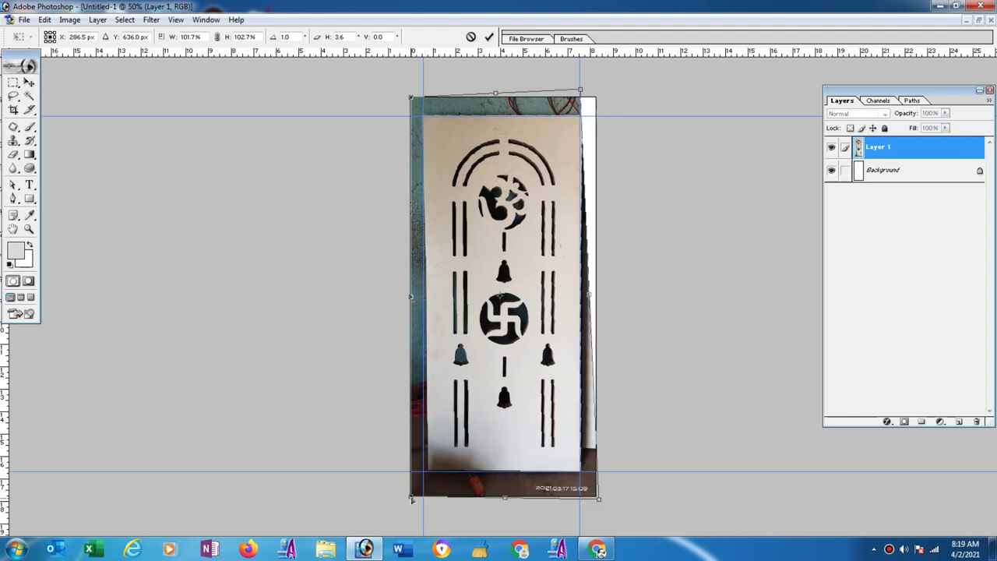
drag(411, 497, 405, 502)
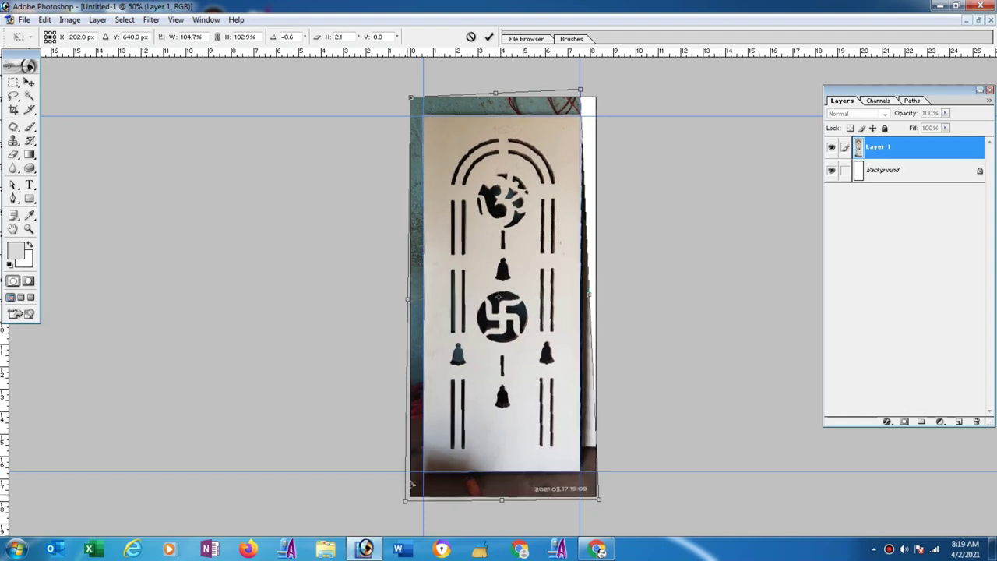
key(Return)
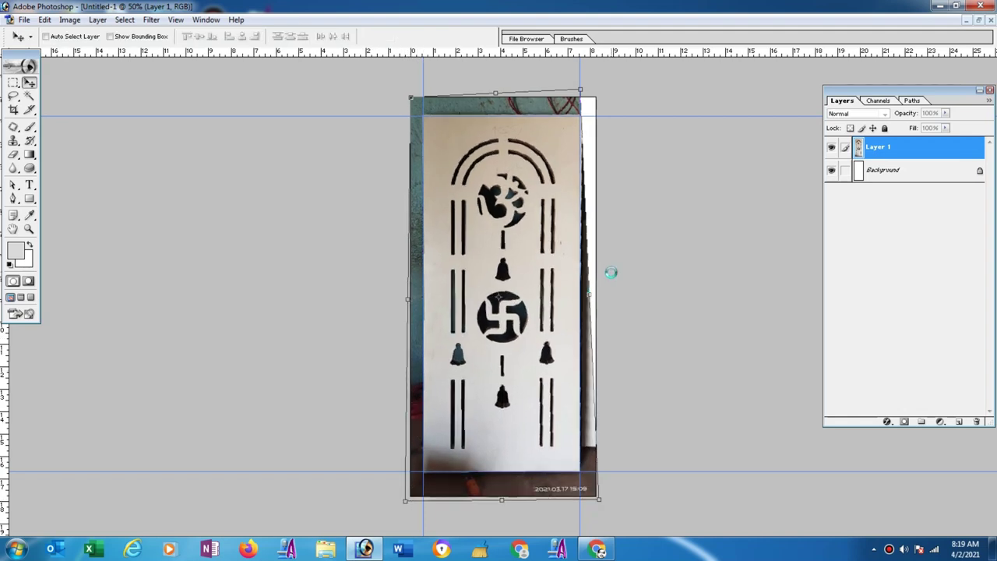
Crop the image to the rectangle bounded by the four guides
click(13, 111)
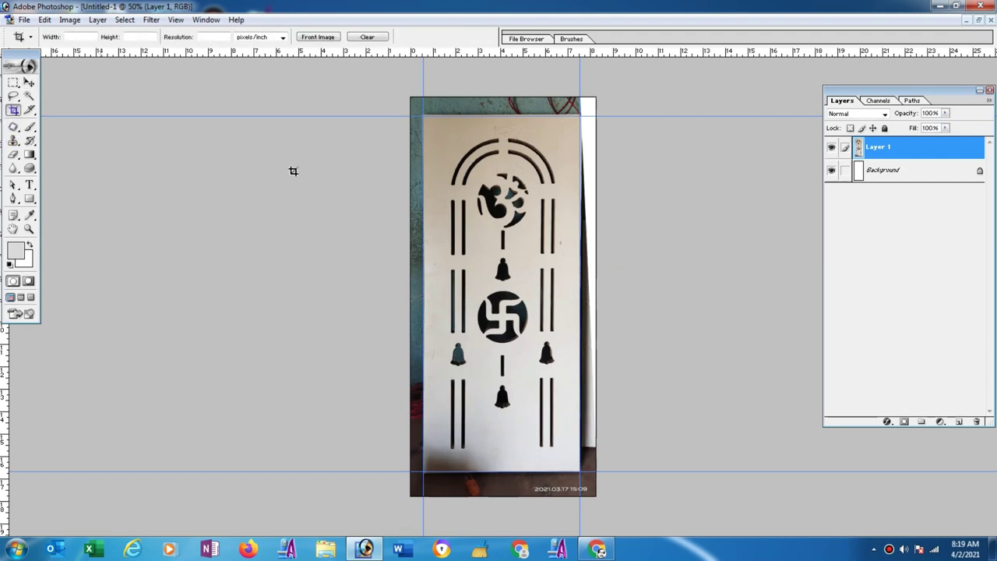
mouse_move(424, 116)
mouse_down()
mouse_move(456, 280)
mouse_move(579, 471)
mouse_up()
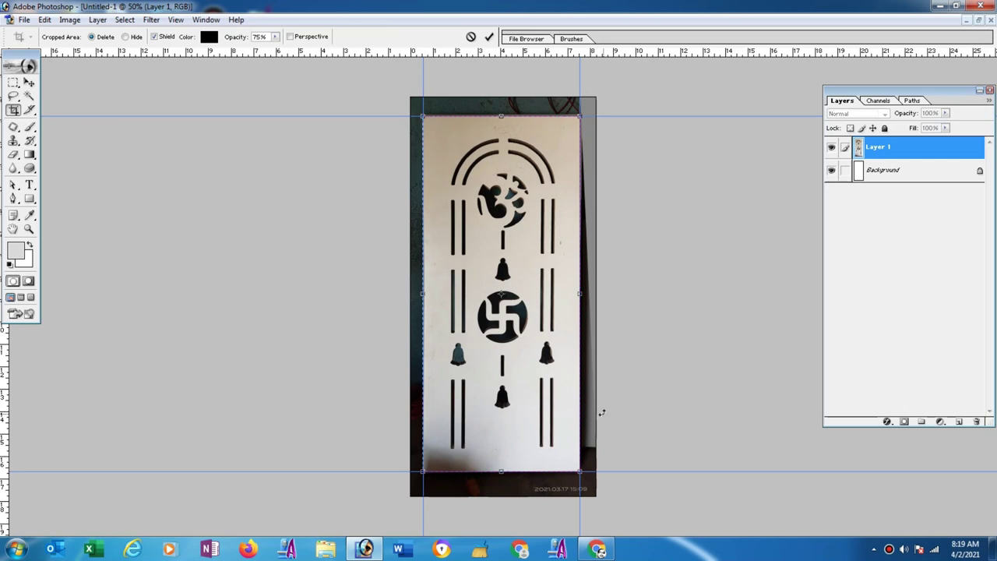
key(Return)
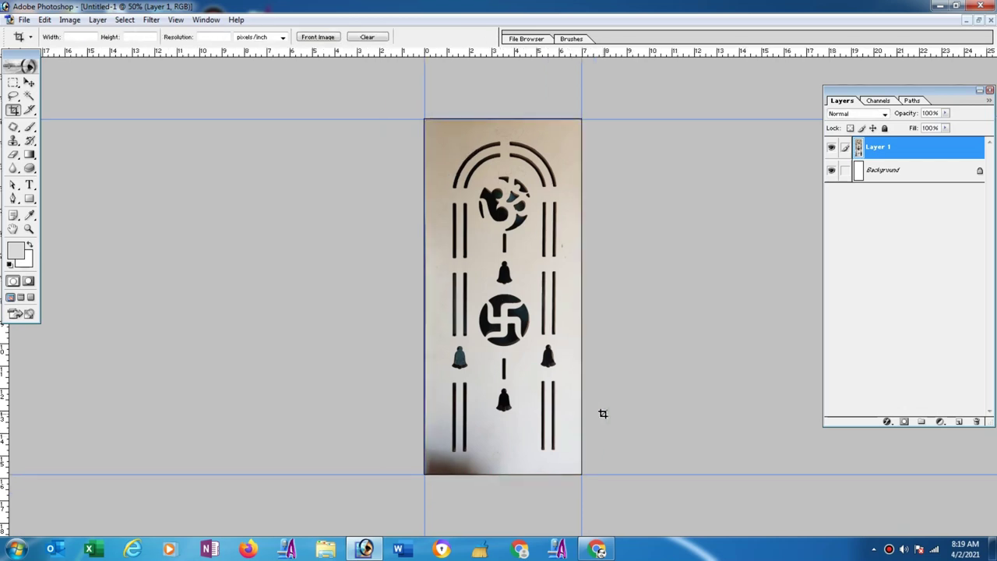
Save the cropped photo to the Desktop as a JPEG named 'jali design'
click(30, 84)
click(24, 19)
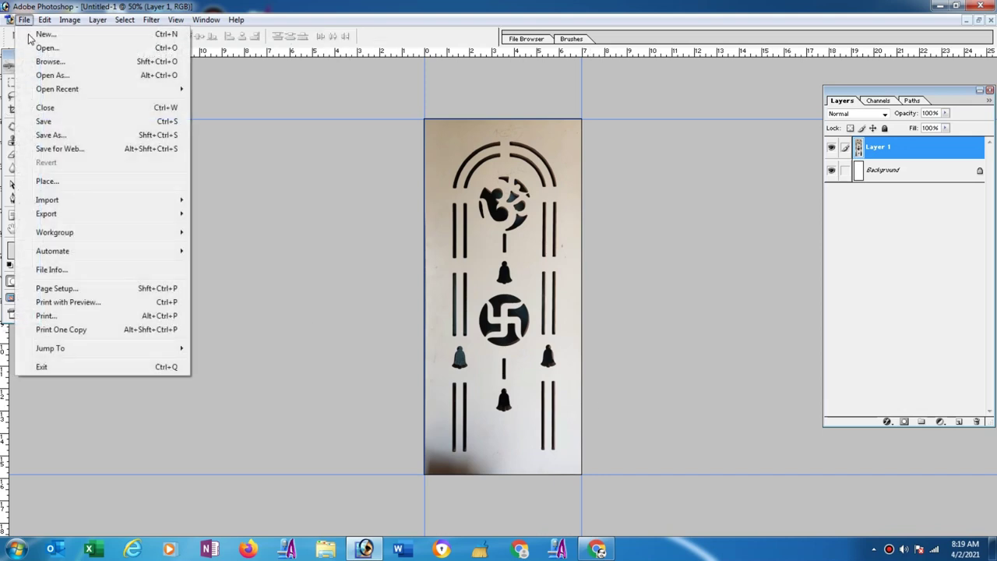
click(54, 135)
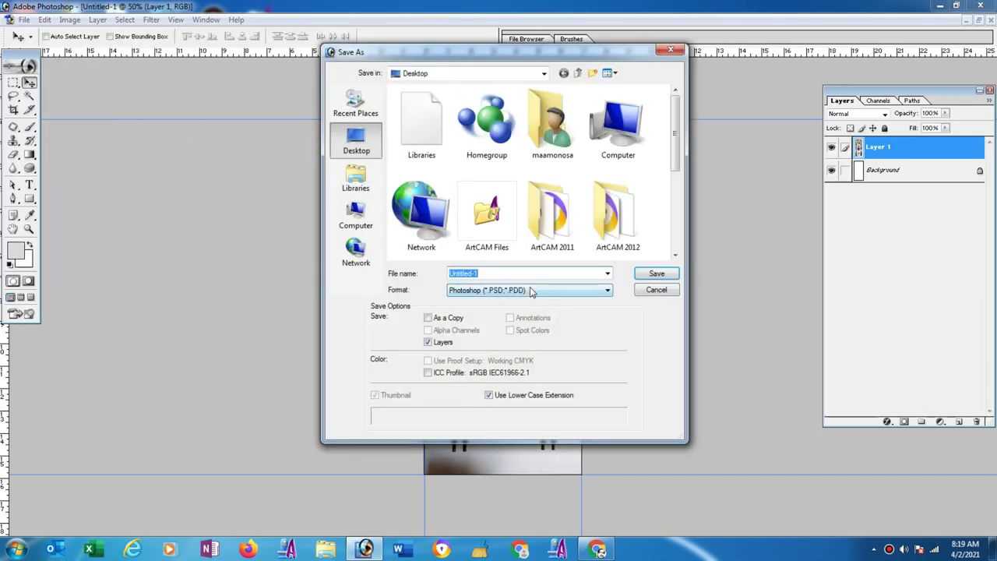
click(530, 291)
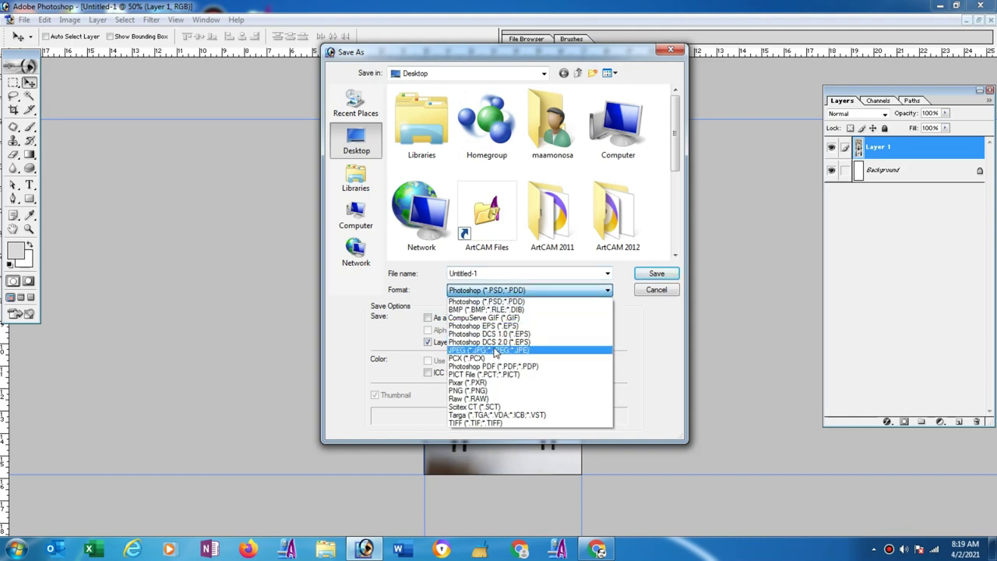
click(494, 350)
click(509, 273)
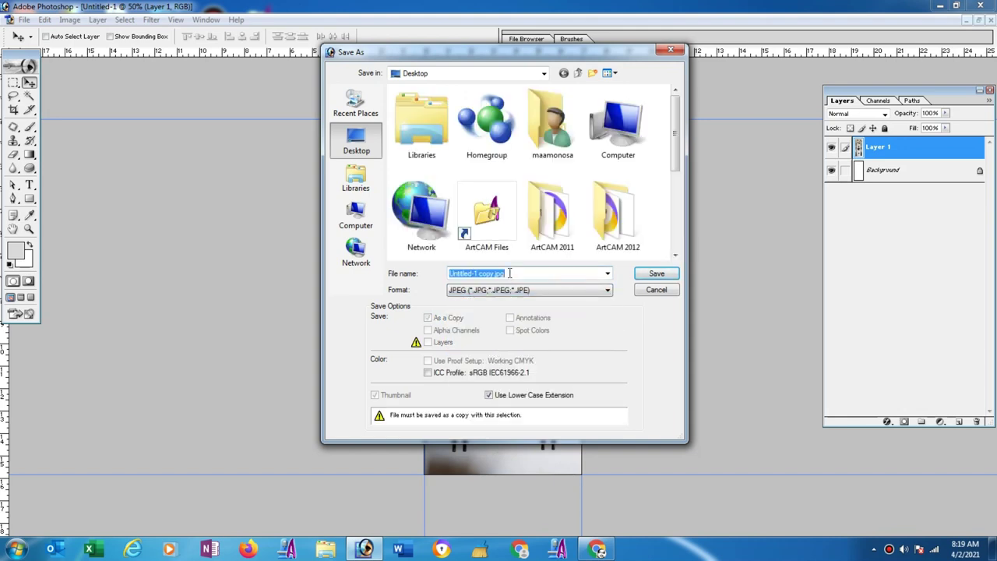
text(jali design)
click(657, 273)
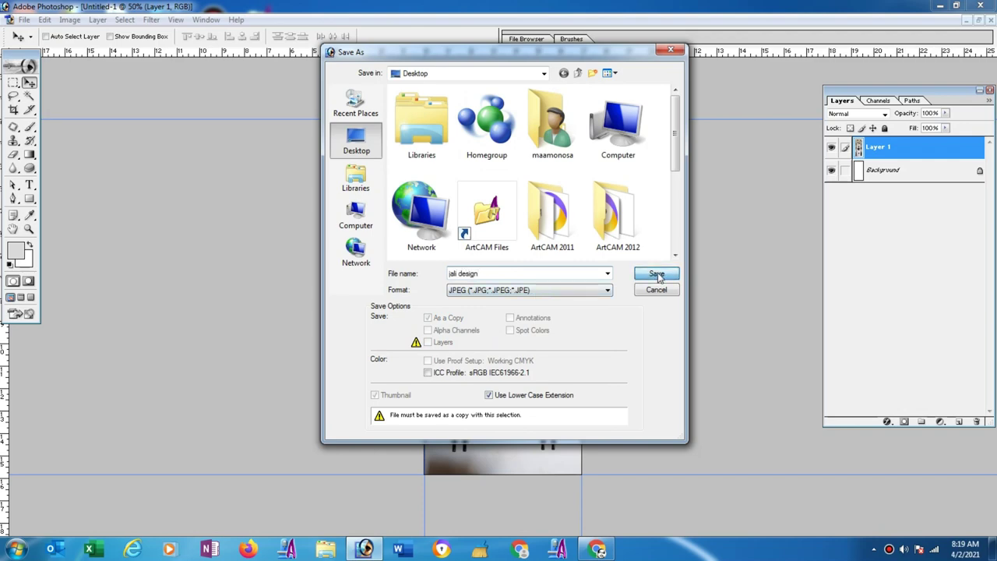
click(596, 190)
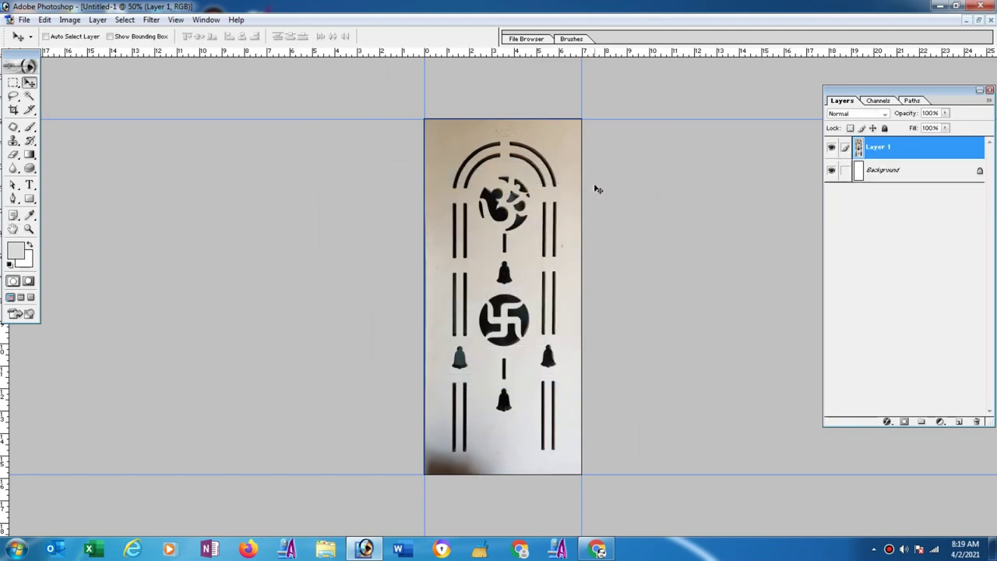
click(939, 6)
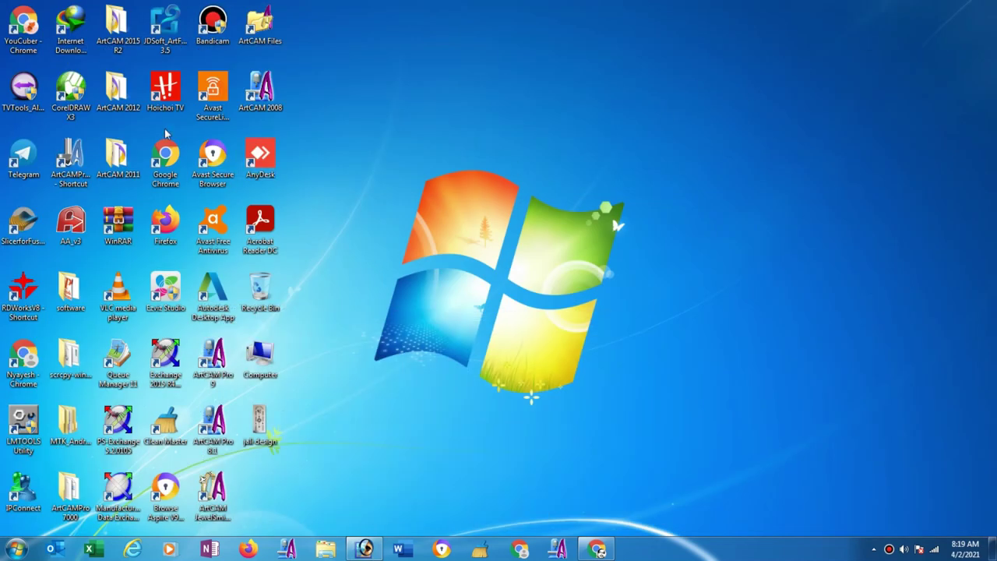
Launch CorelDRAW X3 and create a new blank Letter-size document, Graphic1
double_click(70, 92)
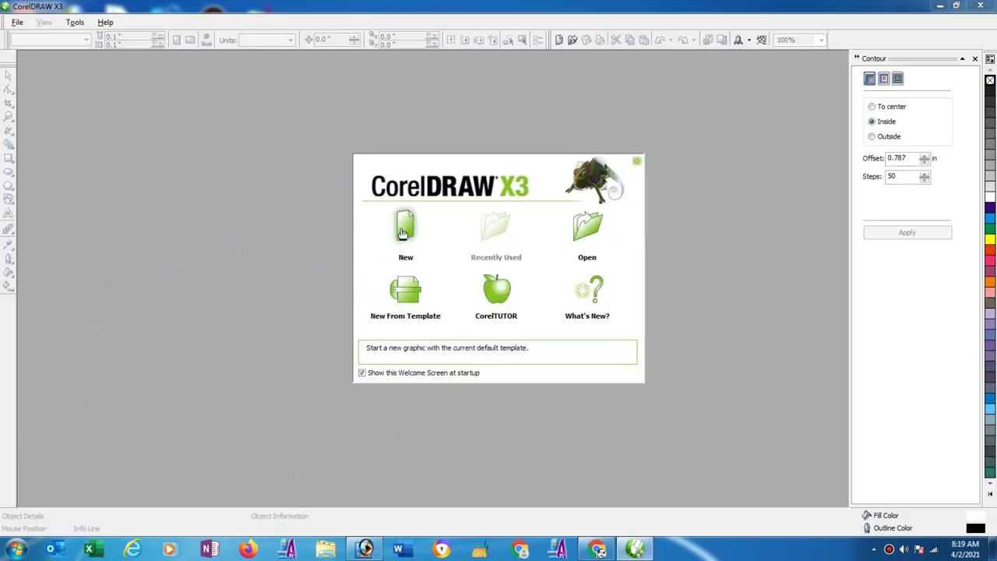
click(401, 228)
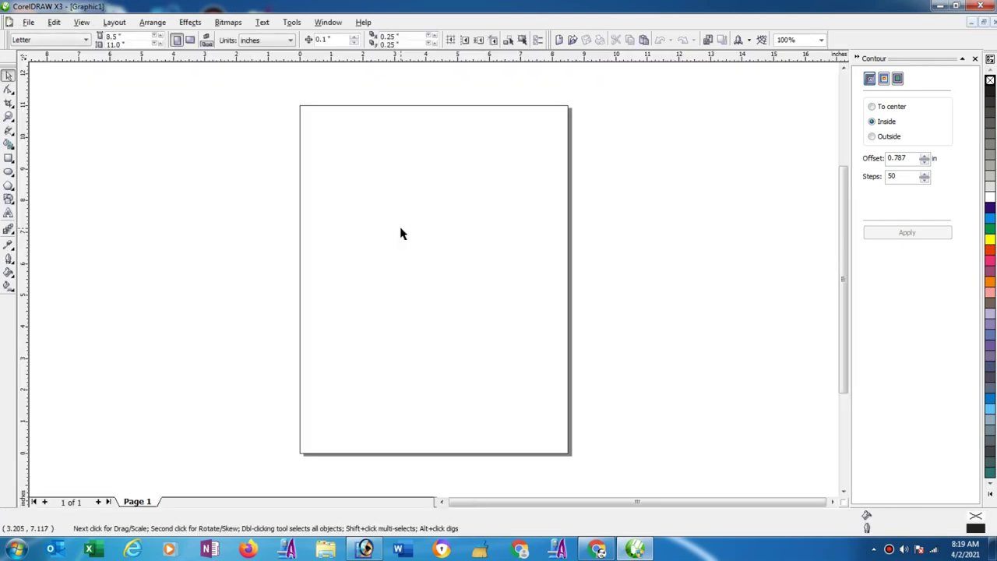
Import the 'jali design' photo and place it on the page
click(30, 23)
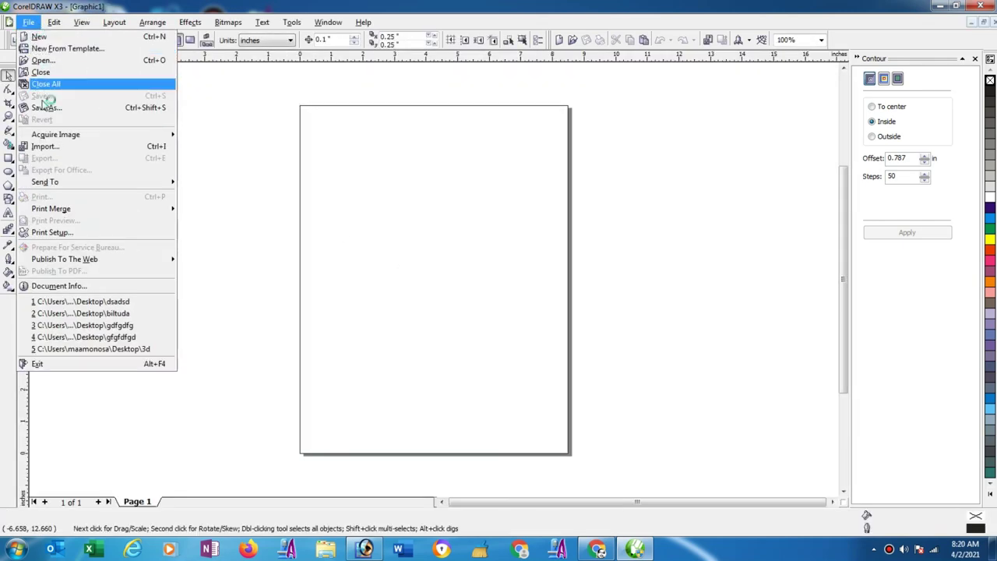
click(63, 154)
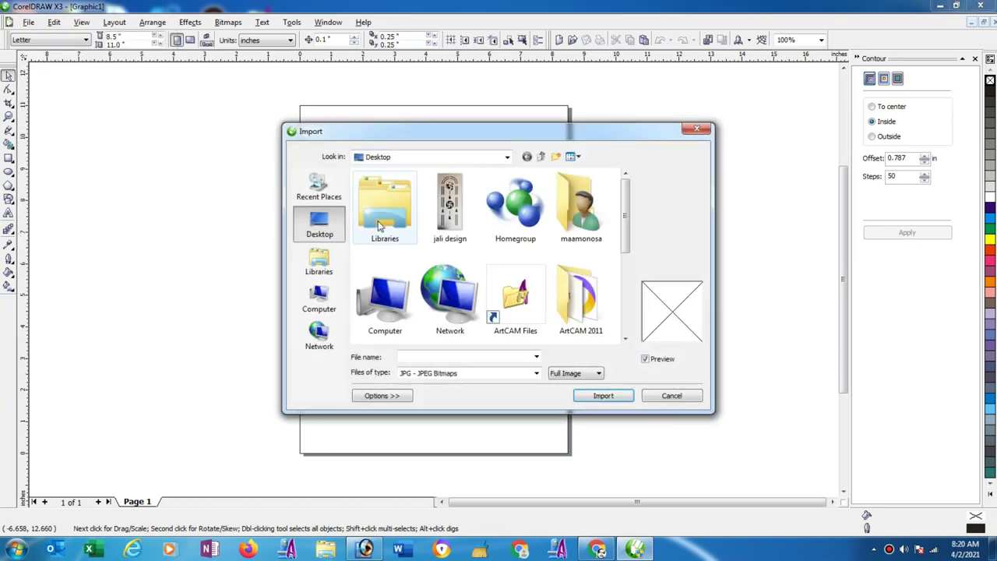
click(444, 216)
click(602, 396)
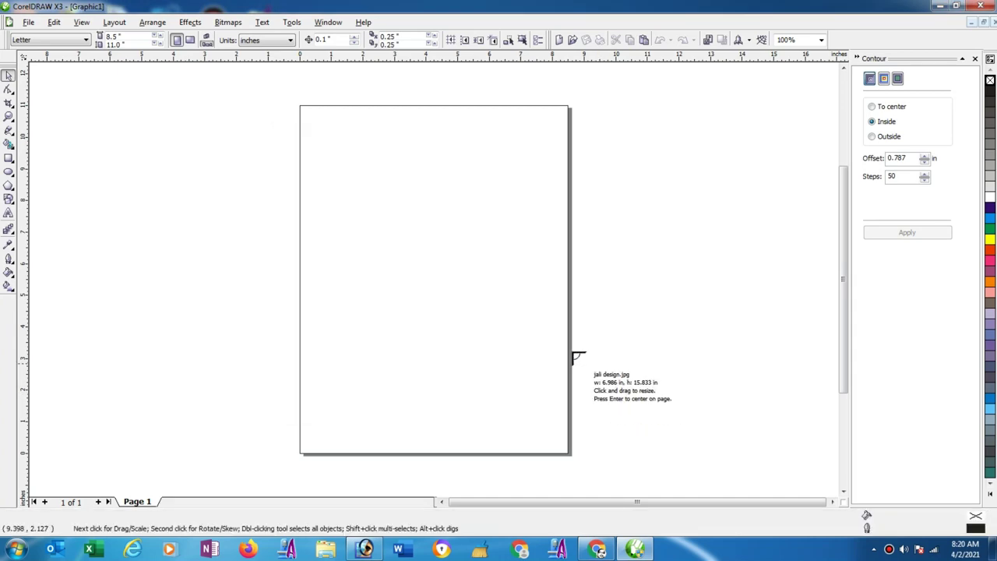
click(479, 224)
scroll(579, 295, down, 2)
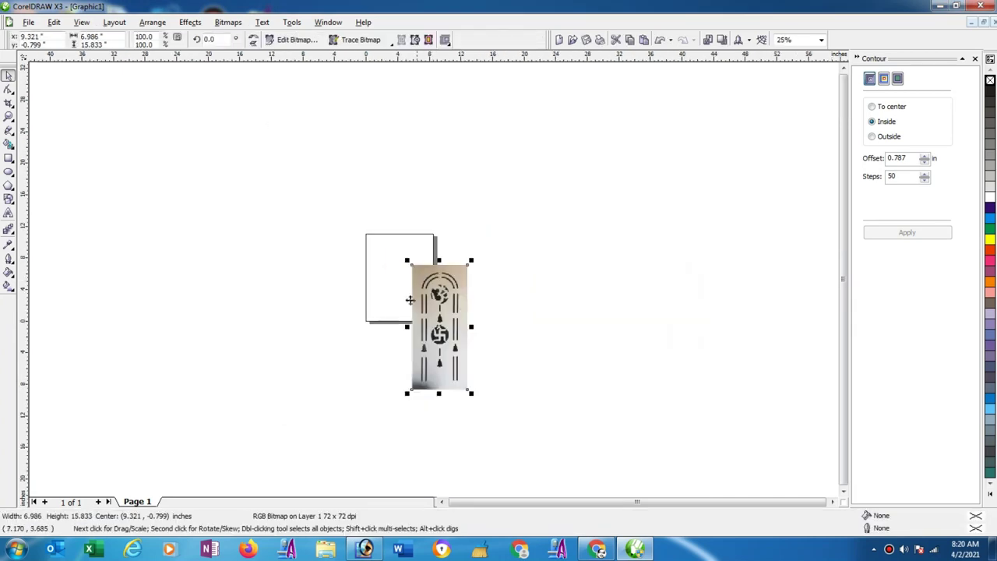
scroll(428, 376, up, 2)
scroll(440, 273, up, 1)
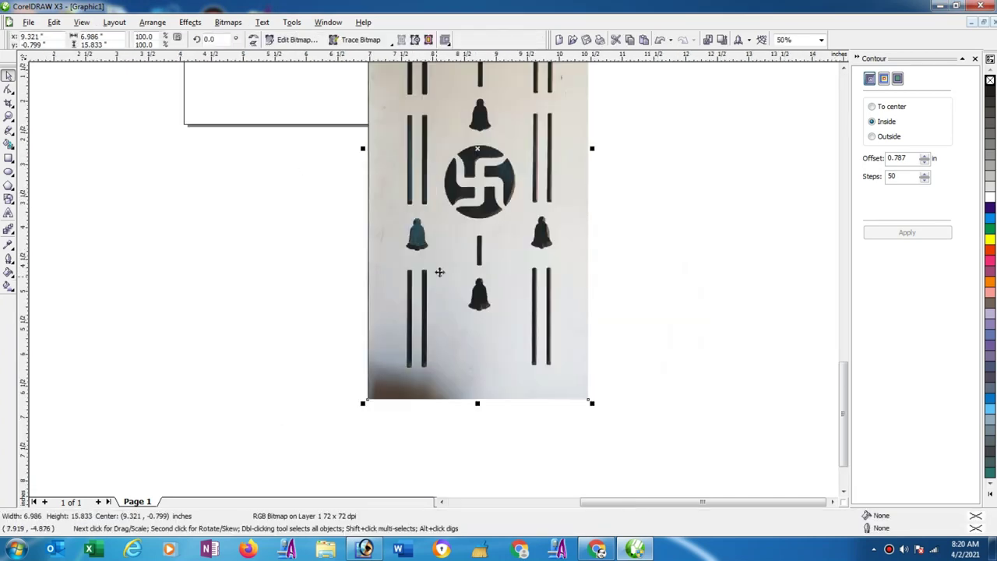
scroll(444, 257, up, 1)
scroll(444, 265, down, 2)
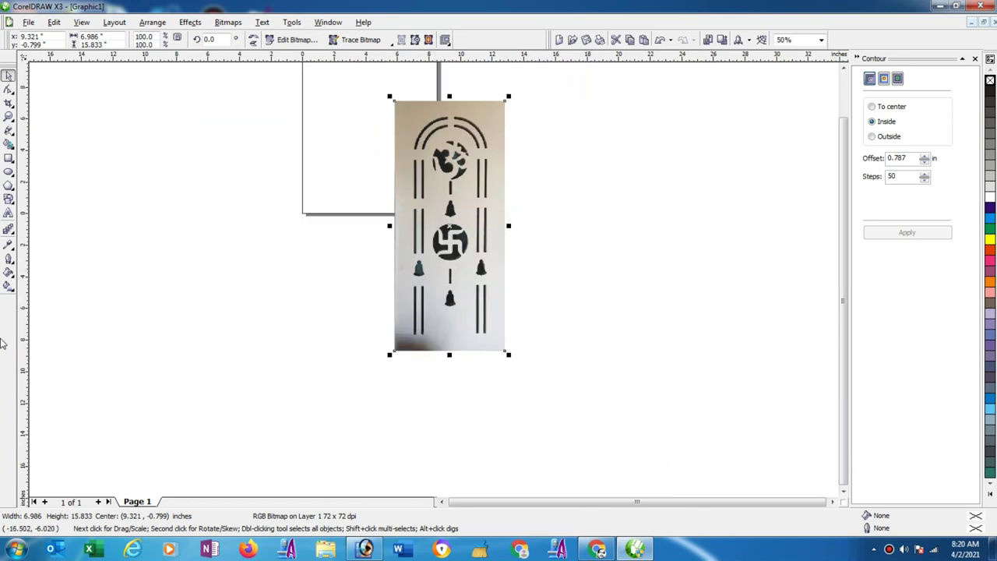
Drag a vertical guideline from the ruler to the centre of the panel photo
drag(24, 342, 449, 294)
click(449, 294)
scroll(440, 282, up, 1)
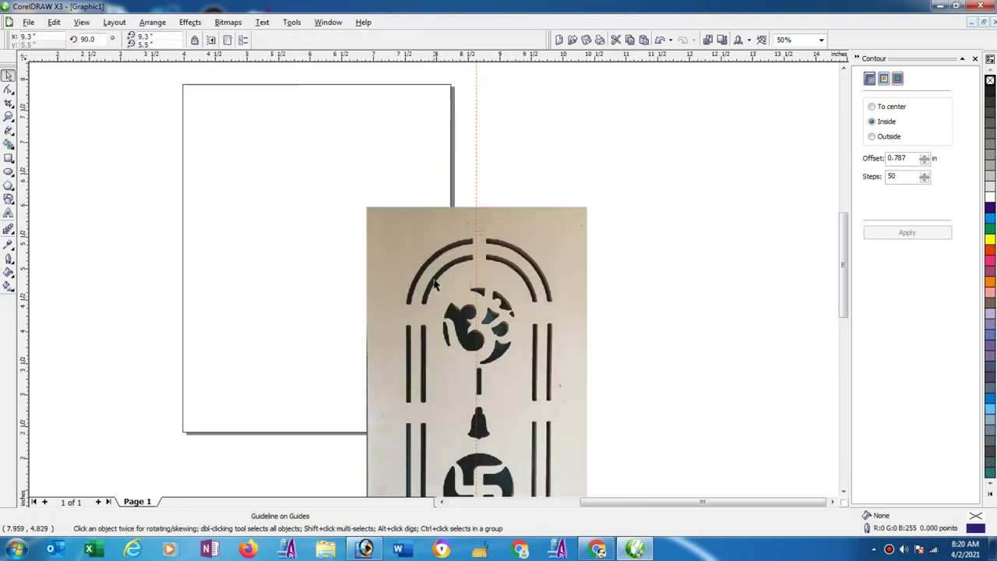
scroll(440, 282, up, 1)
scroll(441, 282, down, 1)
scroll(436, 319, down, 1)
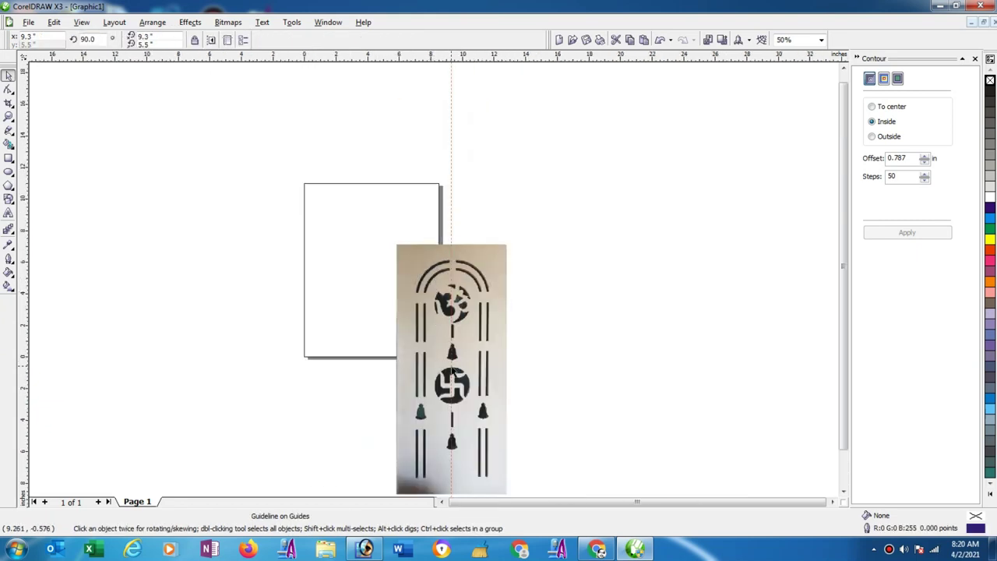
Draw a rectangle over the lower slots and set its width to 4.6 inches
click(9, 158)
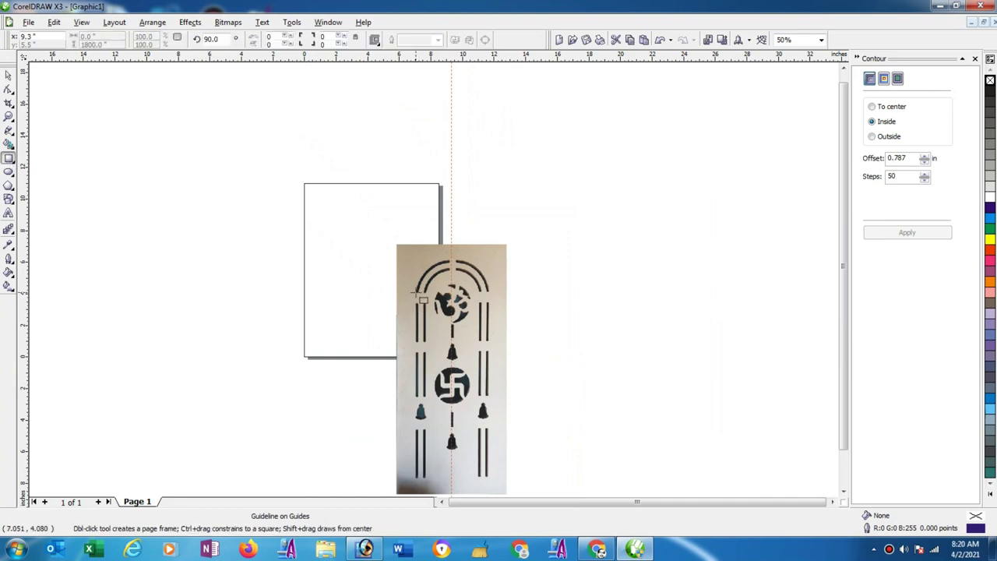
drag(417, 294, 490, 479)
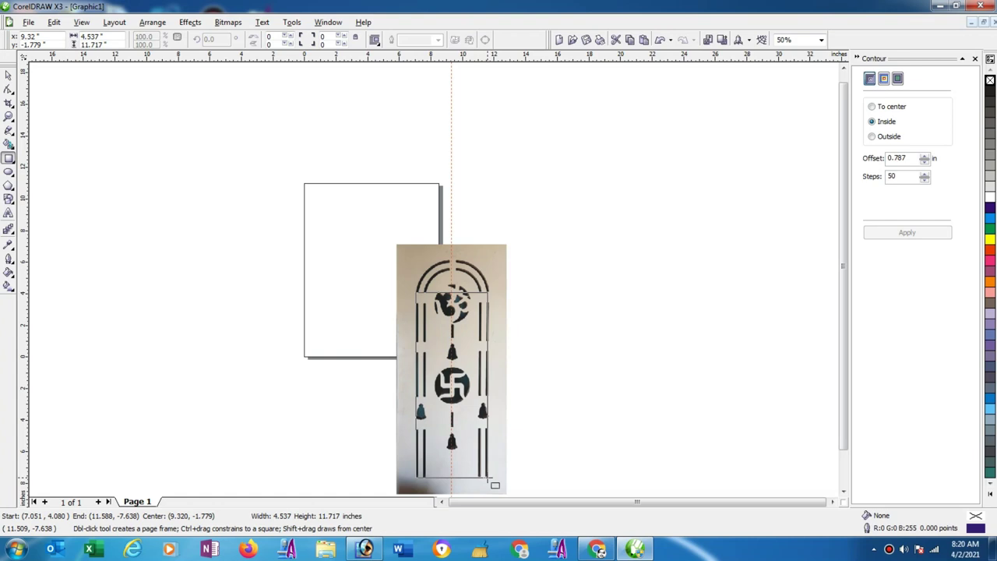
scroll(460, 291, up, 1)
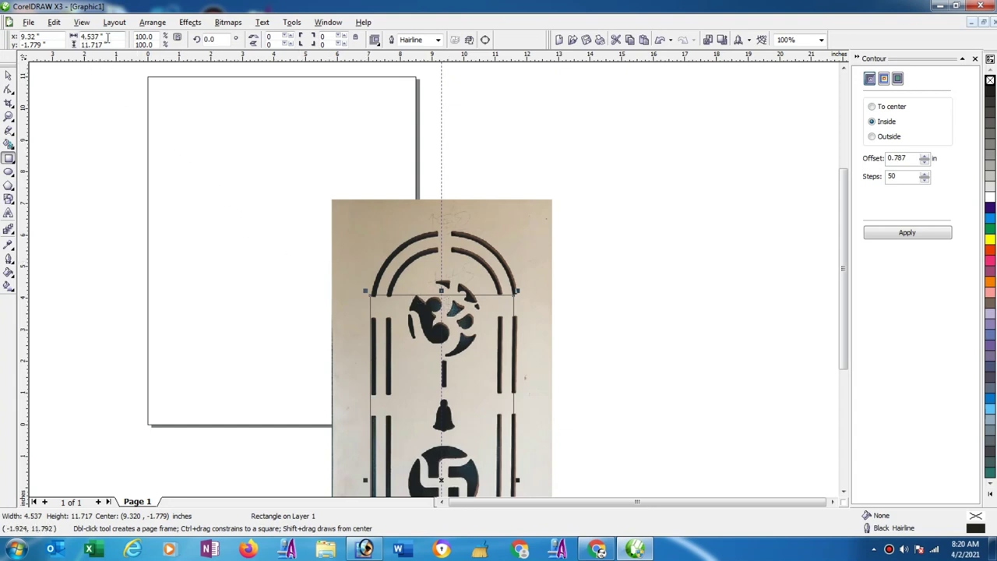
drag(108, 36, 44, 36)
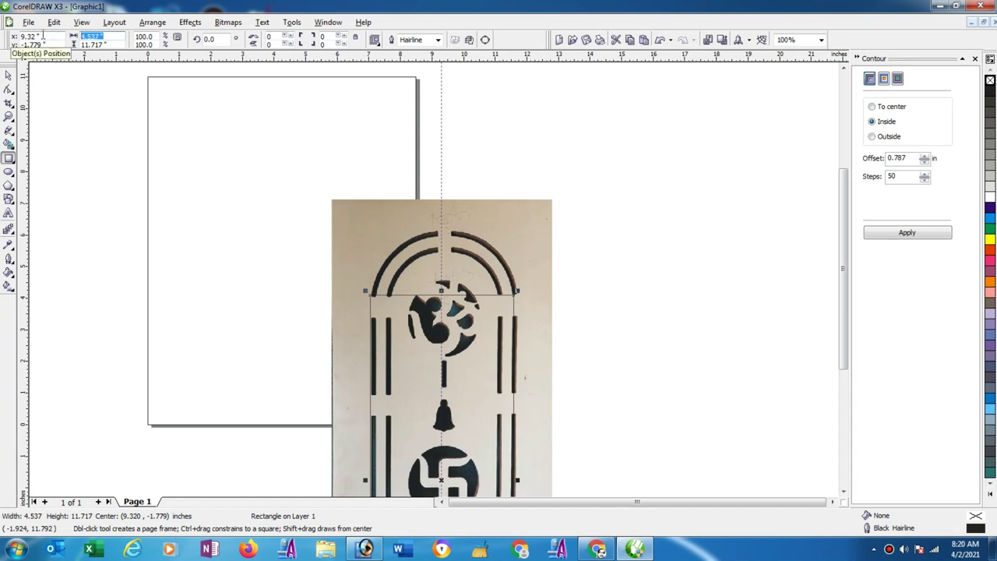
text(5)
key(Return)
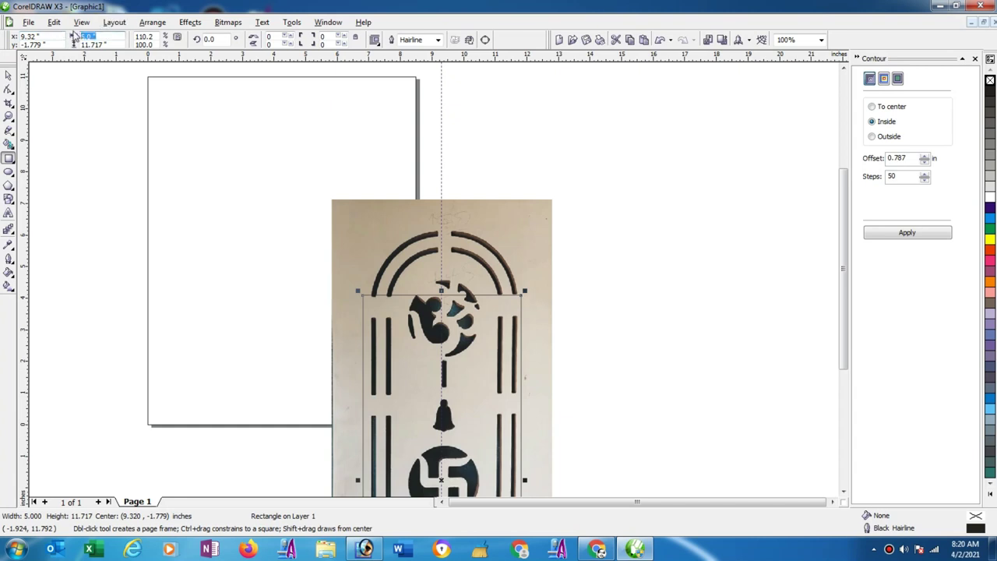
text(4.6)
key(Return)
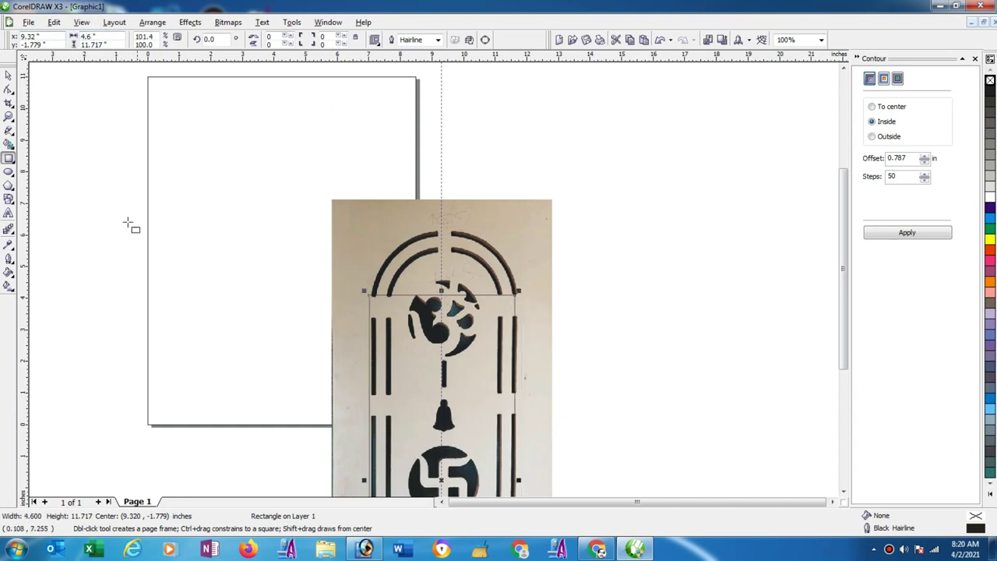
Draw a circle right of the photo and size it 4.6 × 4.6 inches
click(9, 172)
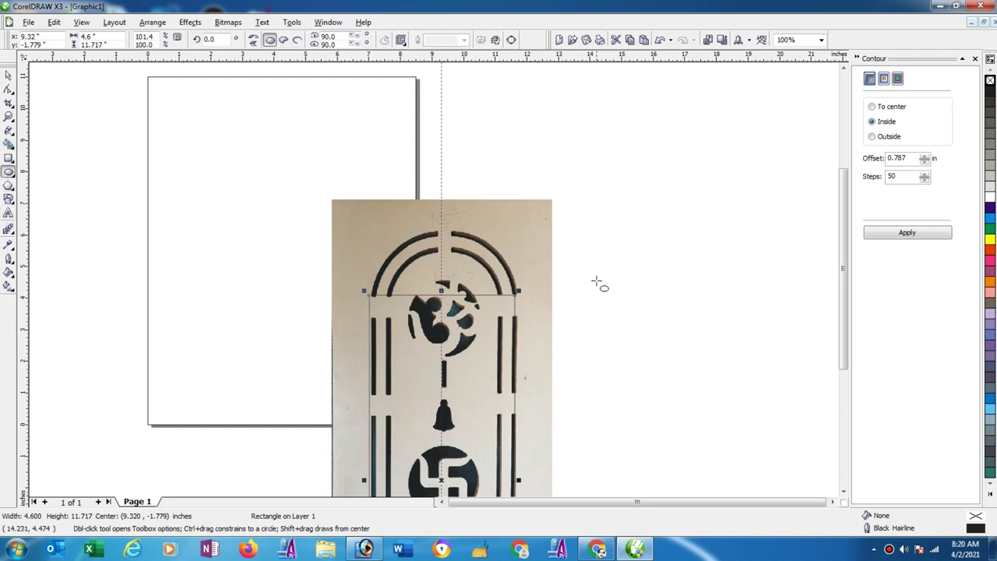
drag(609, 258, 726, 374)
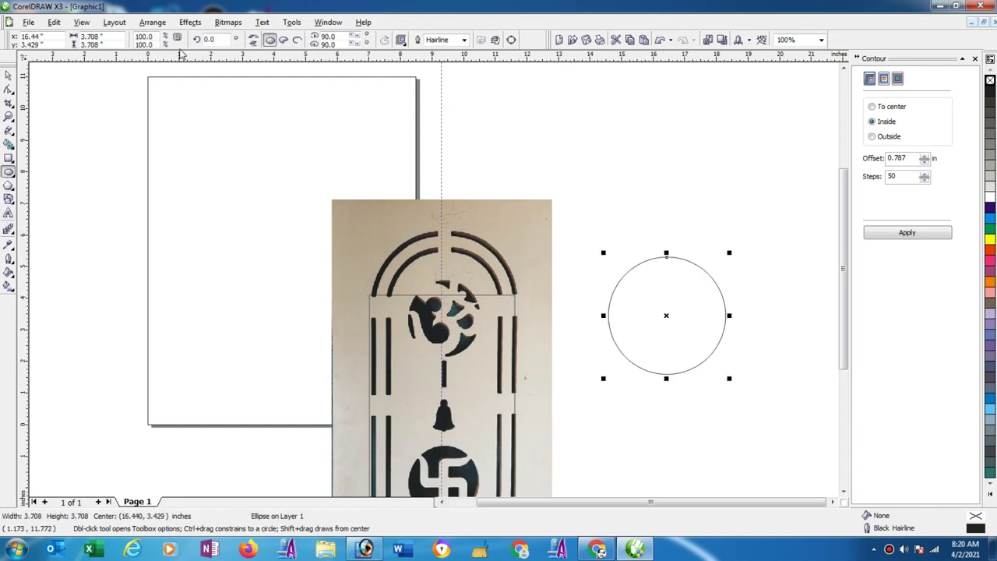
drag(114, 36, 78, 41)
text(4.6)
drag(111, 45, 81, 45)
text(4.)
text(6)
key(Return)
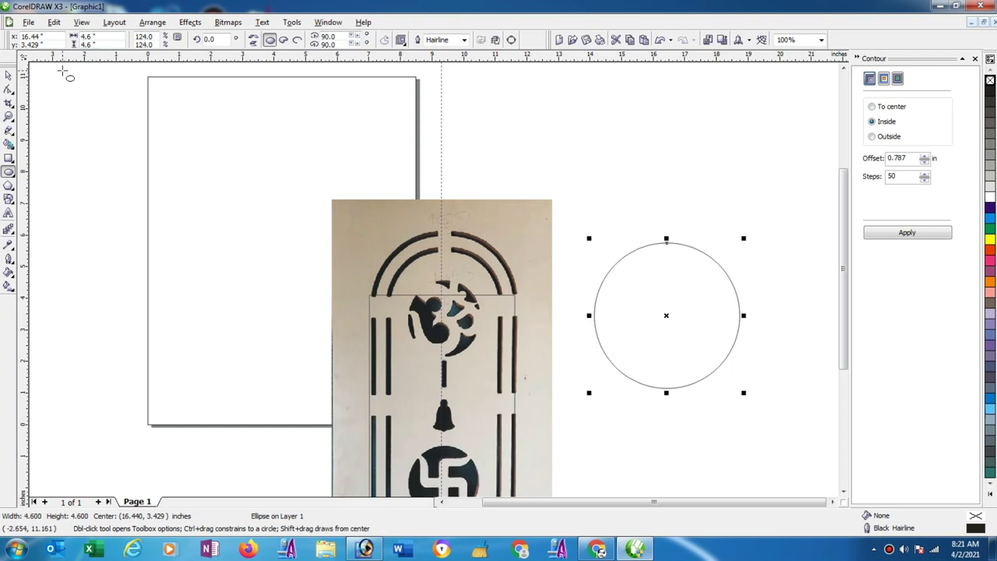
click(8, 75)
scroll(428, 259, up, 2)
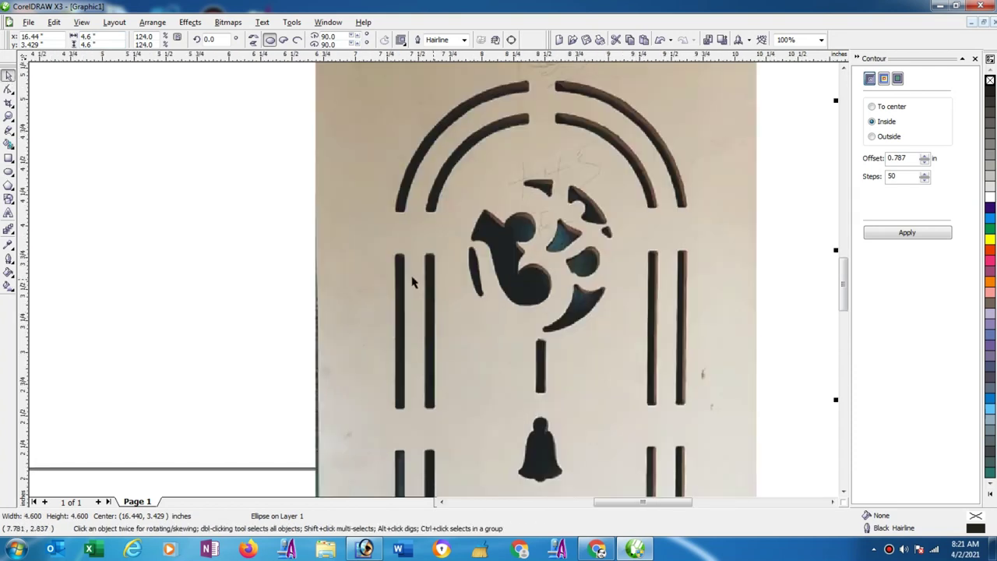
scroll(356, 262, up, 2)
scroll(356, 263, down, 2)
click(443, 171)
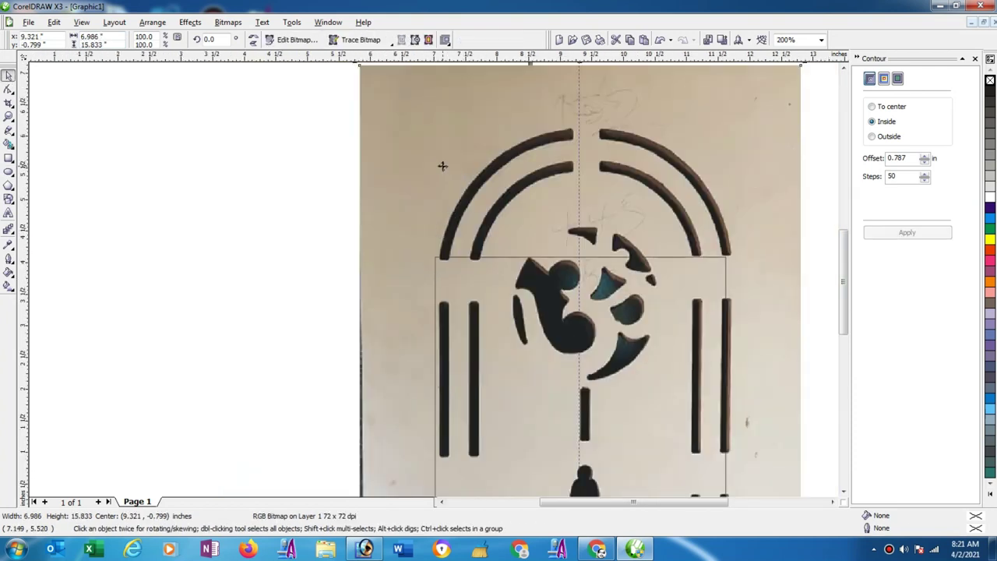
right_click(394, 146)
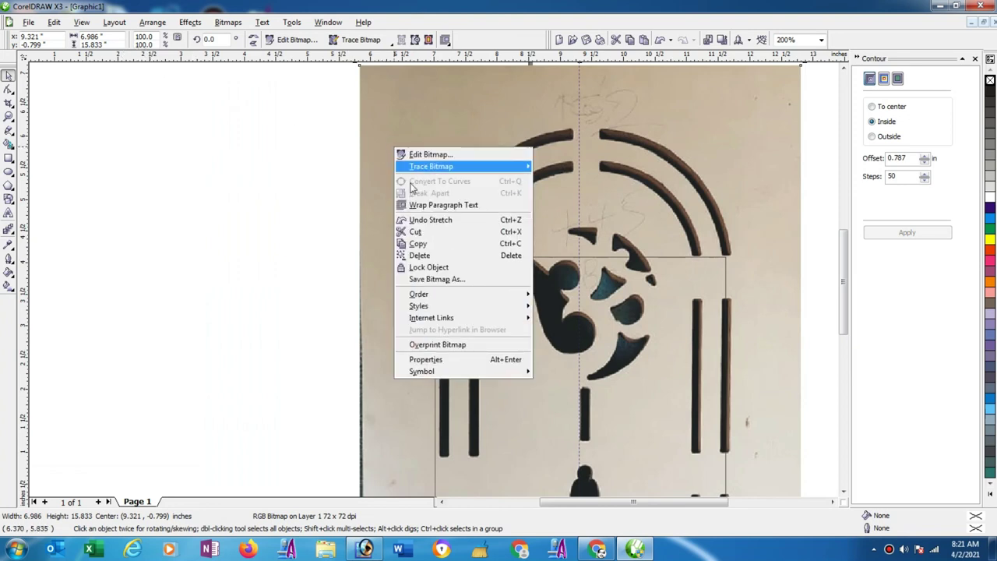
click(358, 257)
scroll(329, 251, down, 2)
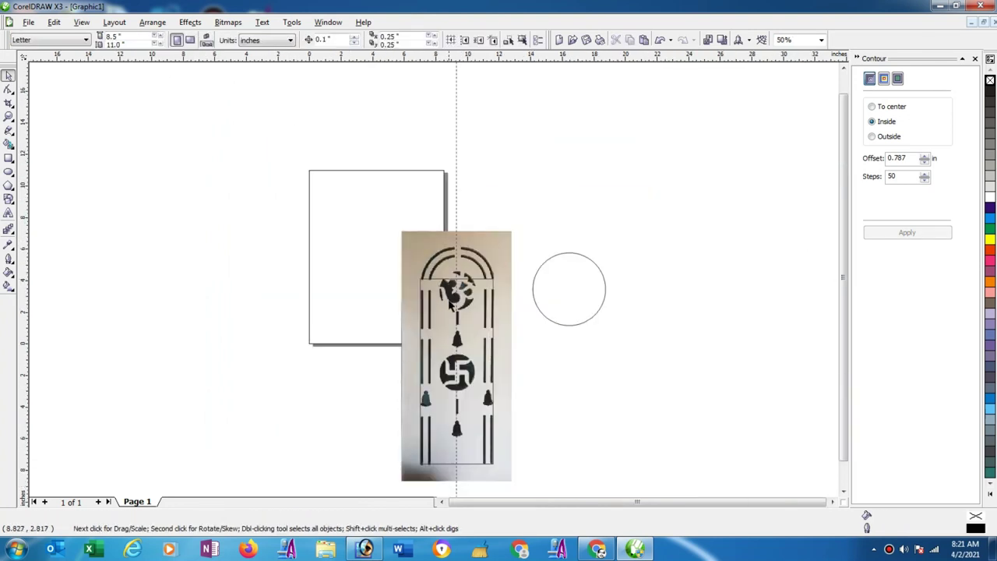
scroll(468, 342, up, 2)
scroll(442, 258, up, 2)
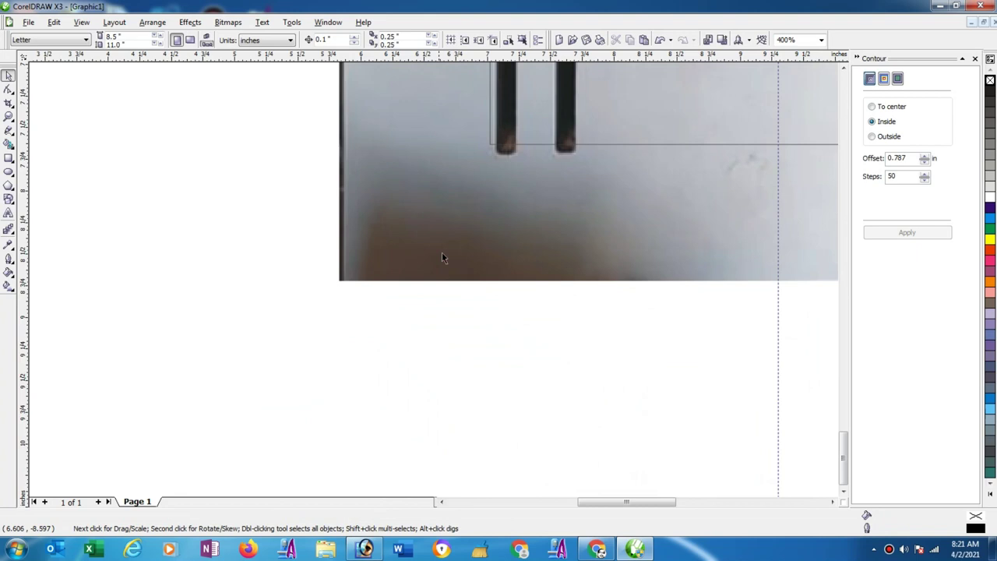
Drag the rectangle's bottom edge down to the slot ends and give it a red outline
click(529, 147)
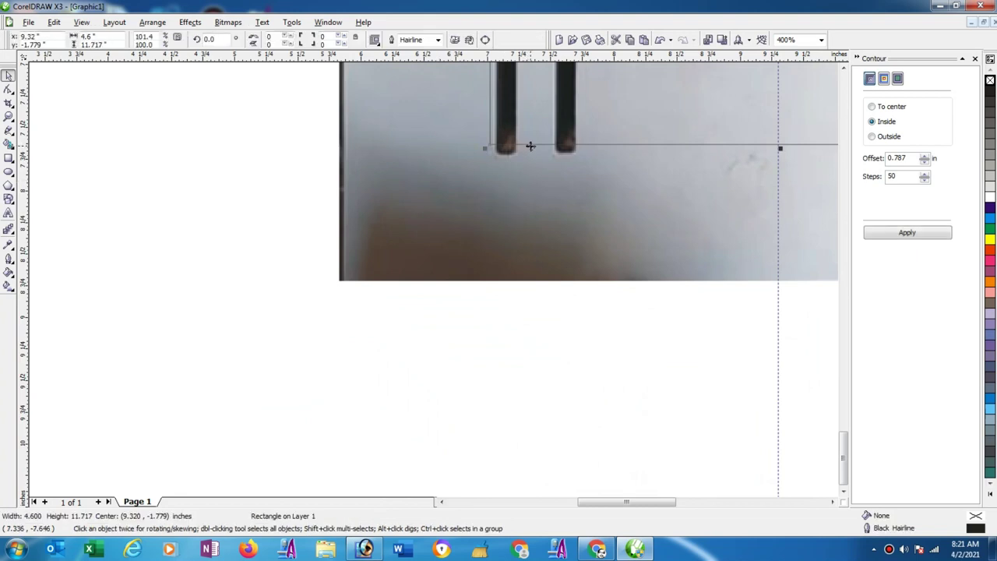
drag(530, 146, 535, 154)
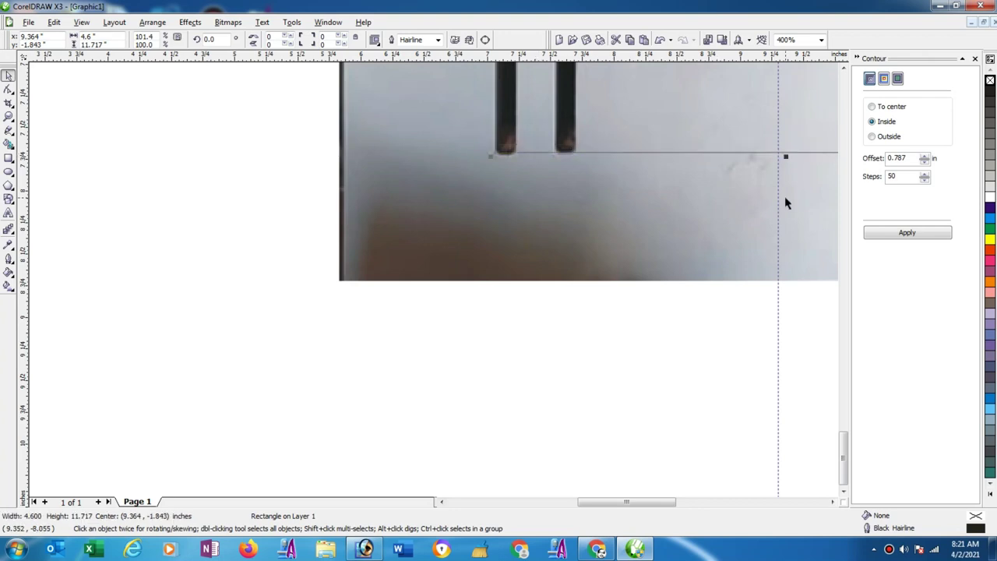
right_click(989, 251)
scroll(425, 285, down, 1)
Outline the 4.6-inch circle in red and align its horizontal centre with the rectangle
scroll(465, 219, down, 2)
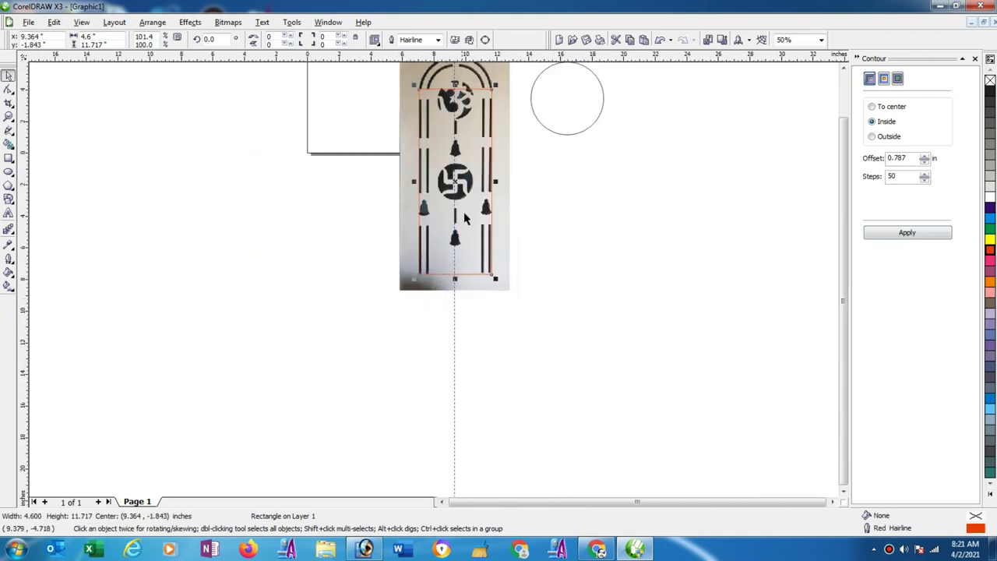
scroll(465, 219, up, 1)
scroll(465, 219, up, 1)
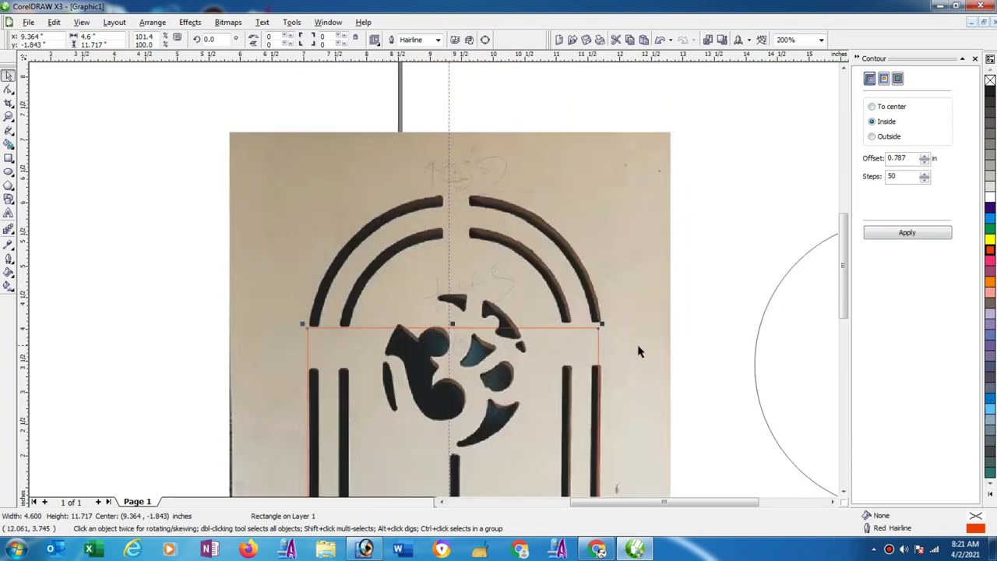
click(757, 343)
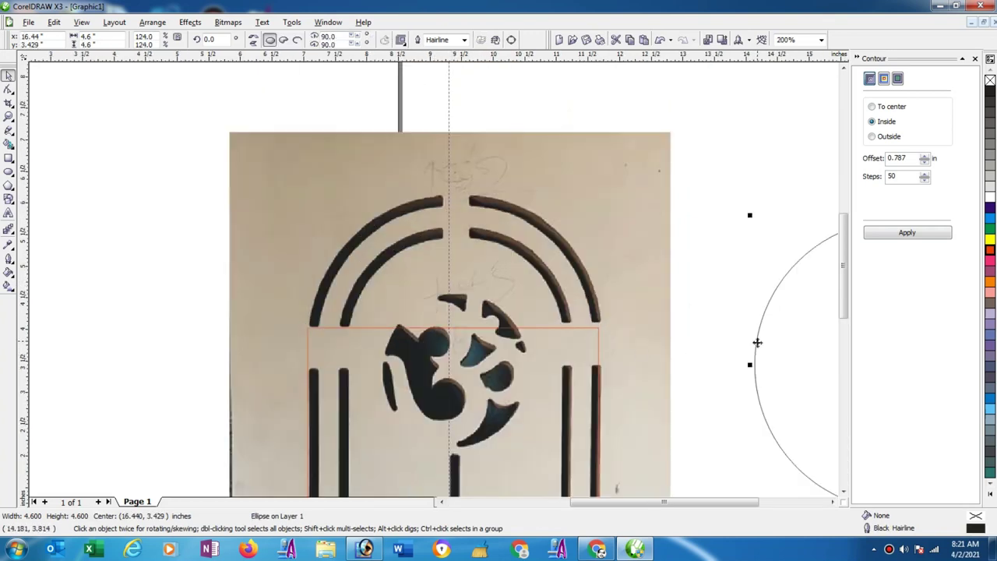
right_click(990, 251)
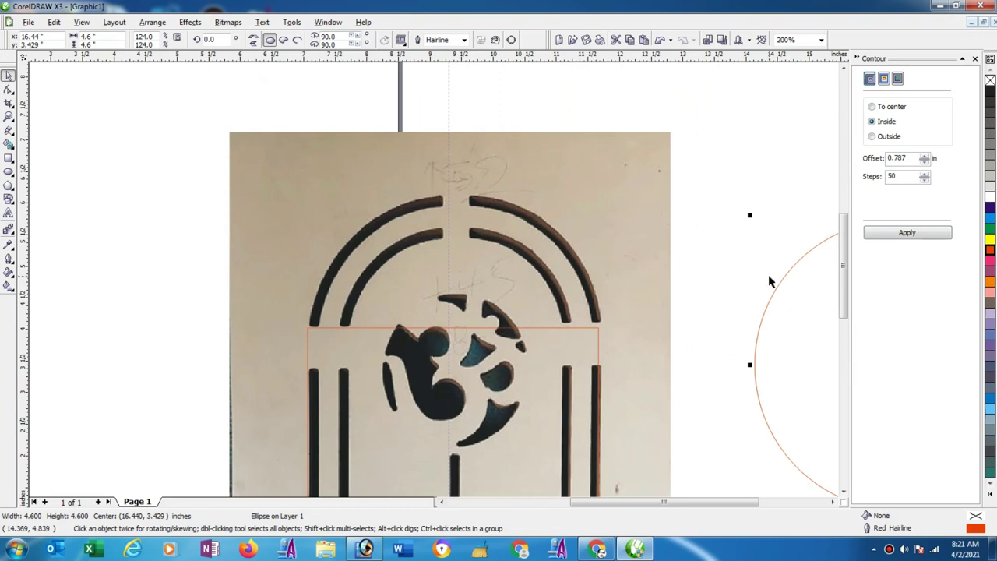
shift+click(550, 329)
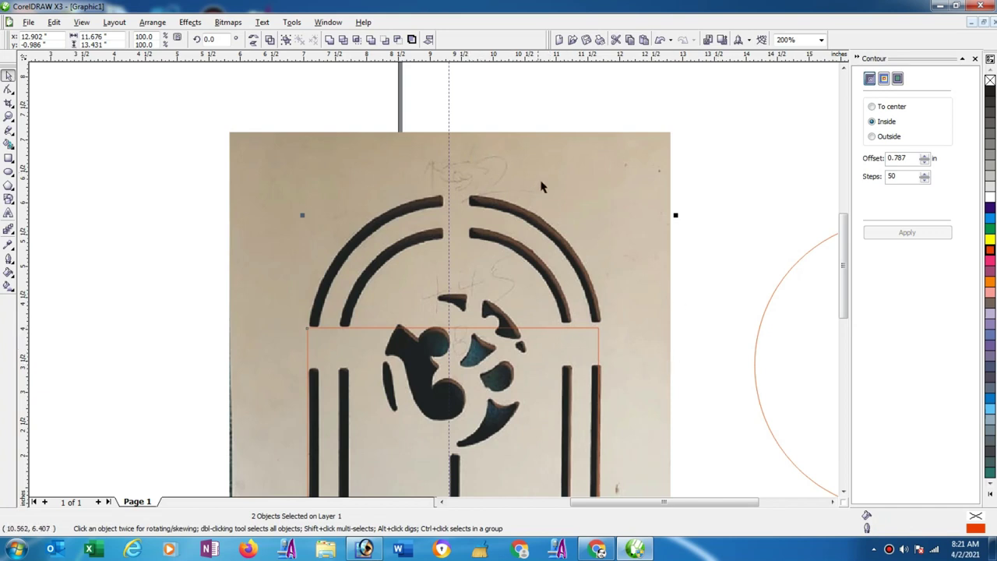
key(c)
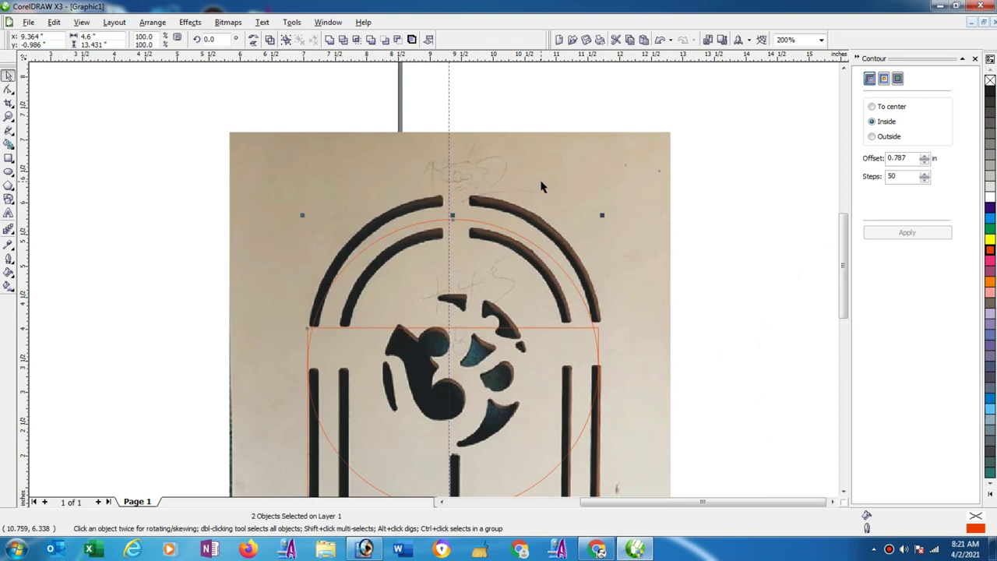
click(753, 265)
Select the red circle and nudge it up two steps toward the outer arch
scroll(416, 285, down, 1)
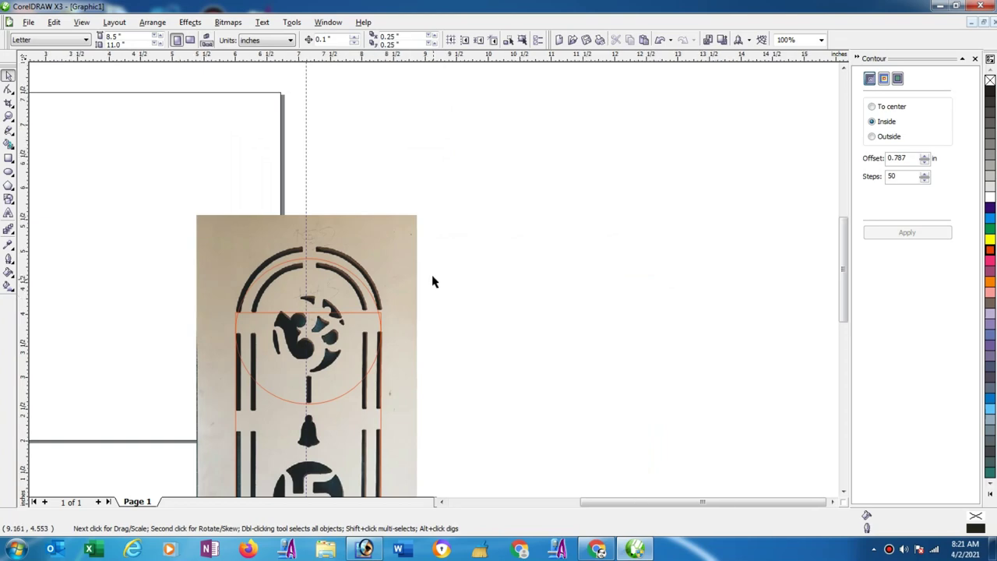
scroll(431, 282, up, 1)
scroll(358, 288, up, 1)
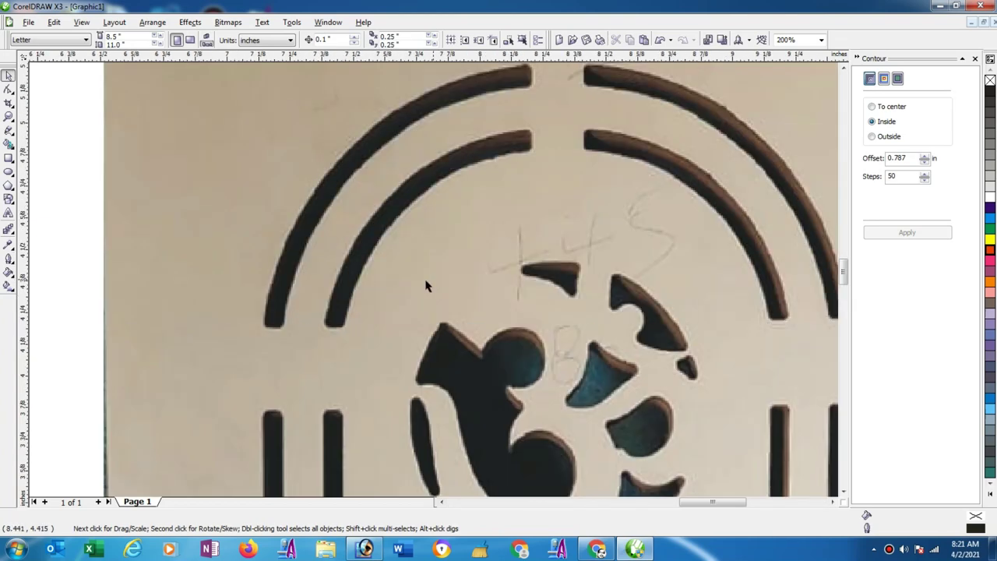
scroll(426, 285, up, 1)
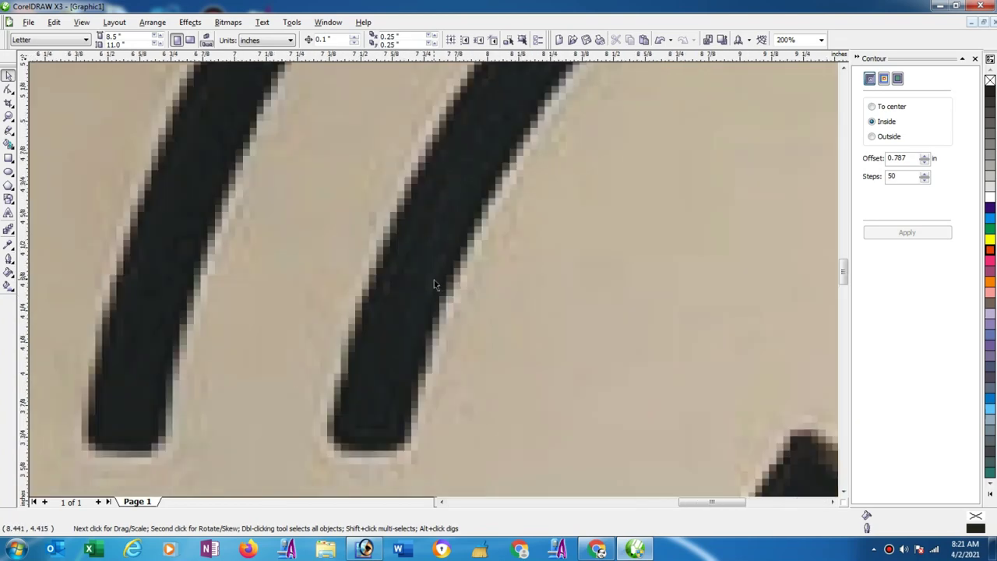
scroll(434, 283, down, 1)
scroll(434, 282, down, 2)
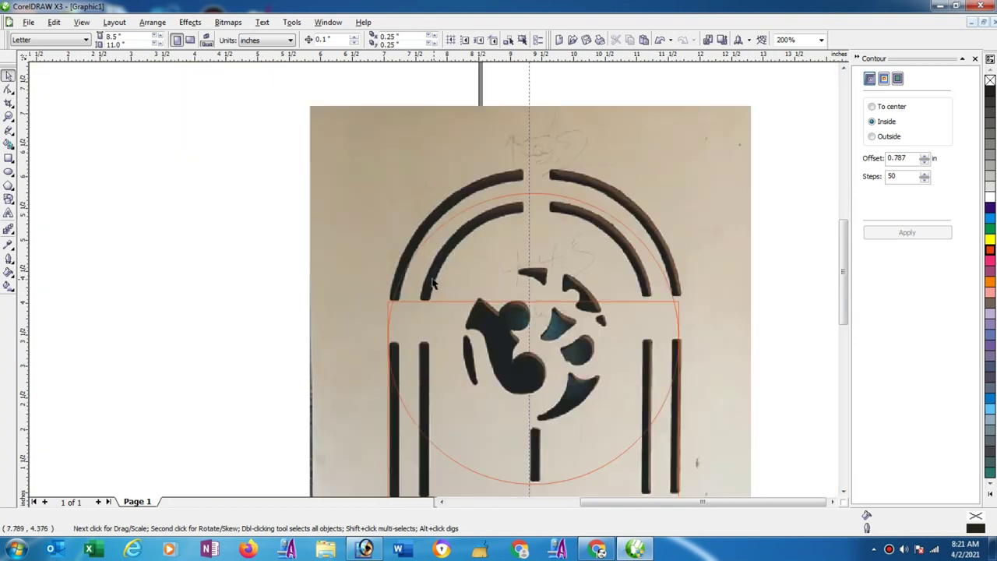
click(414, 260)
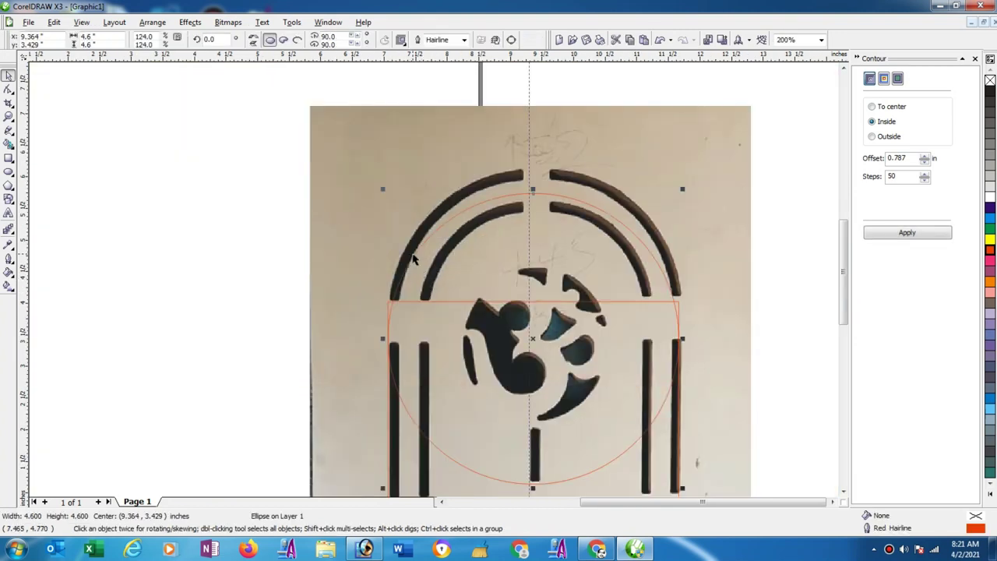
key(Up)
key(Up)
key(Up)
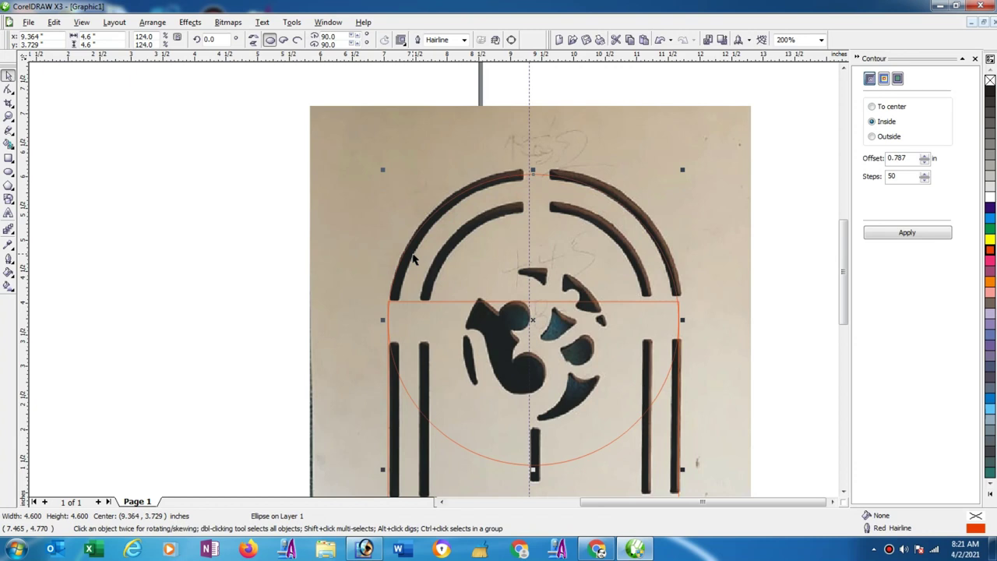
key(Up)
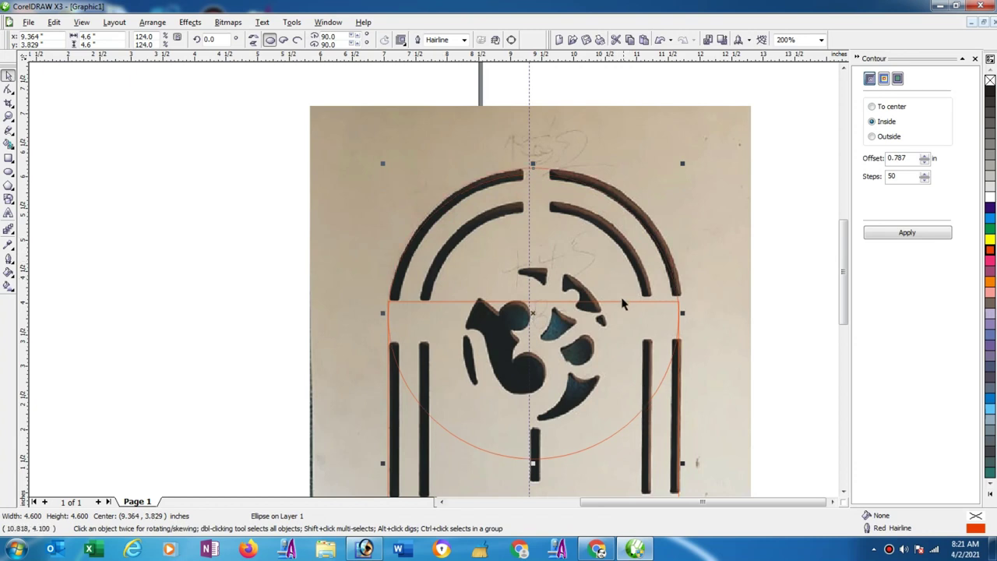
Nudge the circle up two more steps to a 4.029 in centre height, tracing the arch
scroll(398, 285, up, 1)
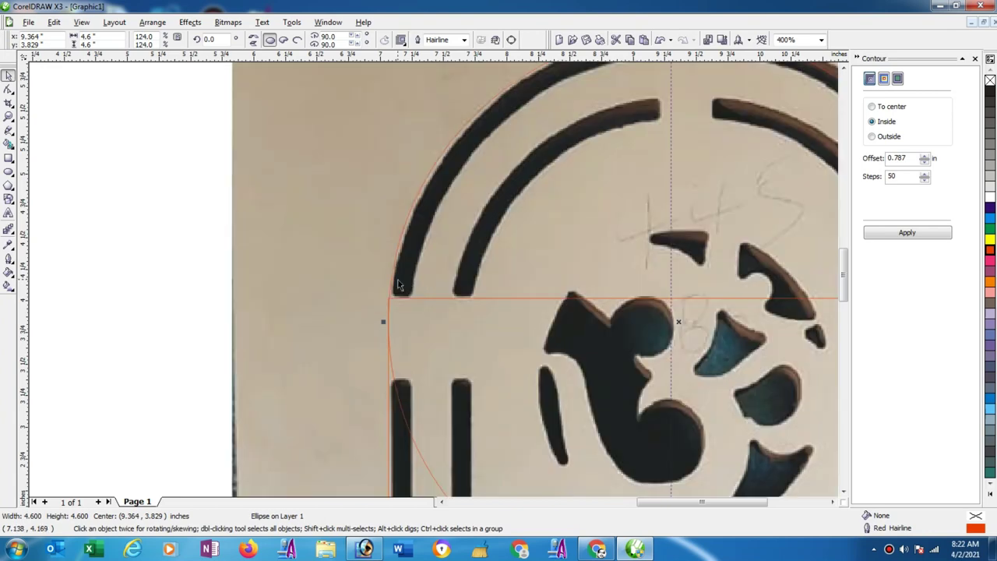
scroll(398, 284, up, 2)
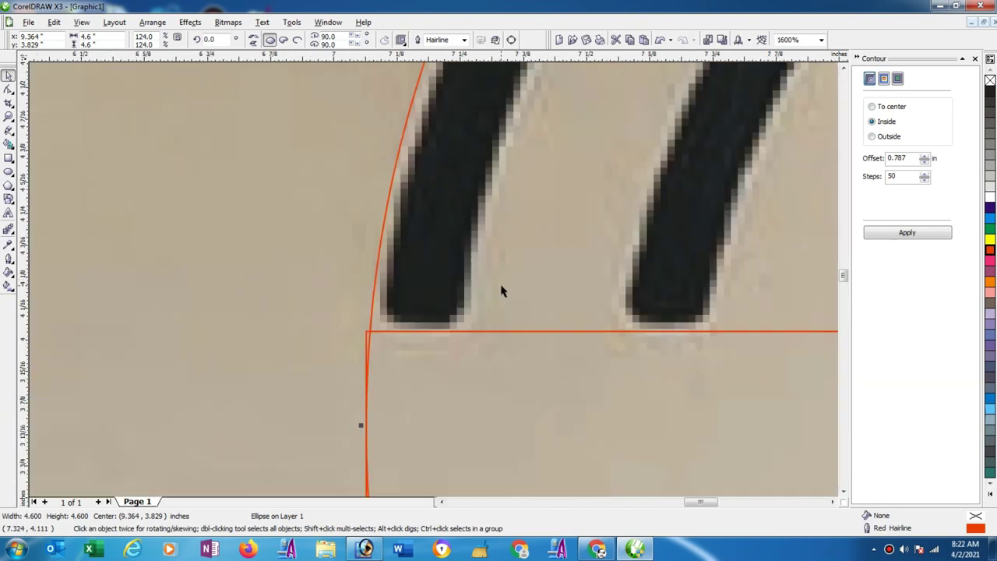
key(Up)
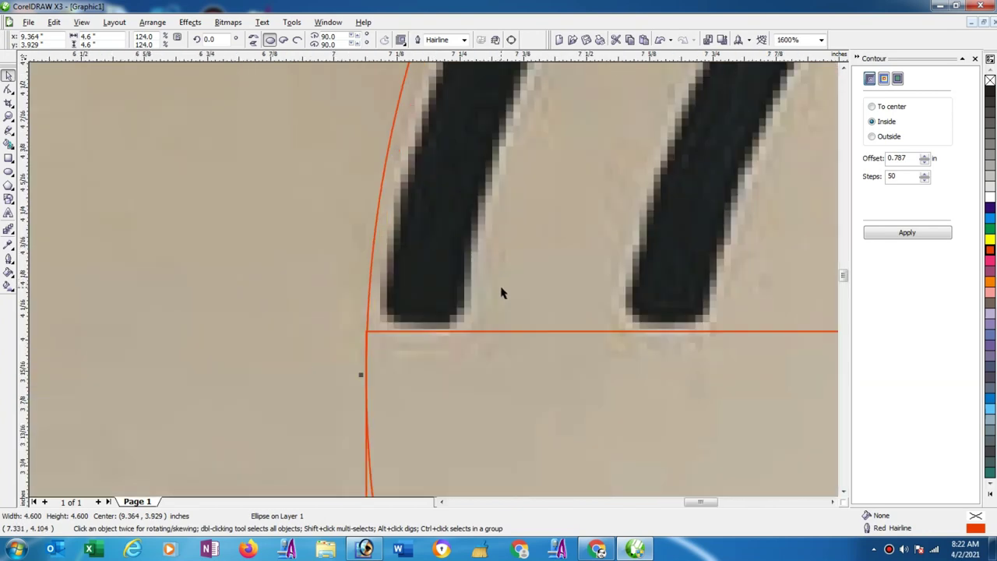
key(Up)
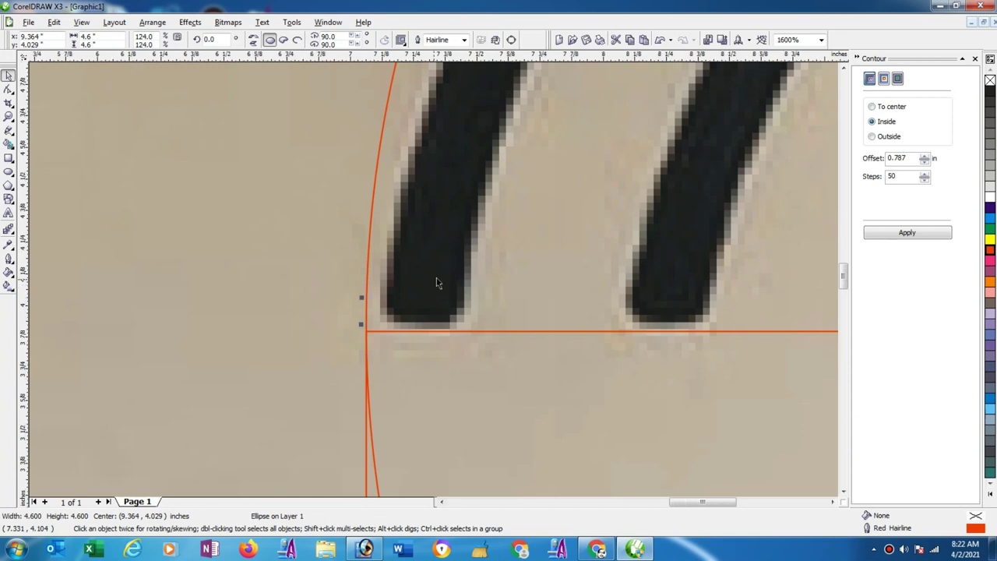
scroll(436, 280, down, 1)
scroll(472, 275, down, 1)
scroll(468, 276, down, 2)
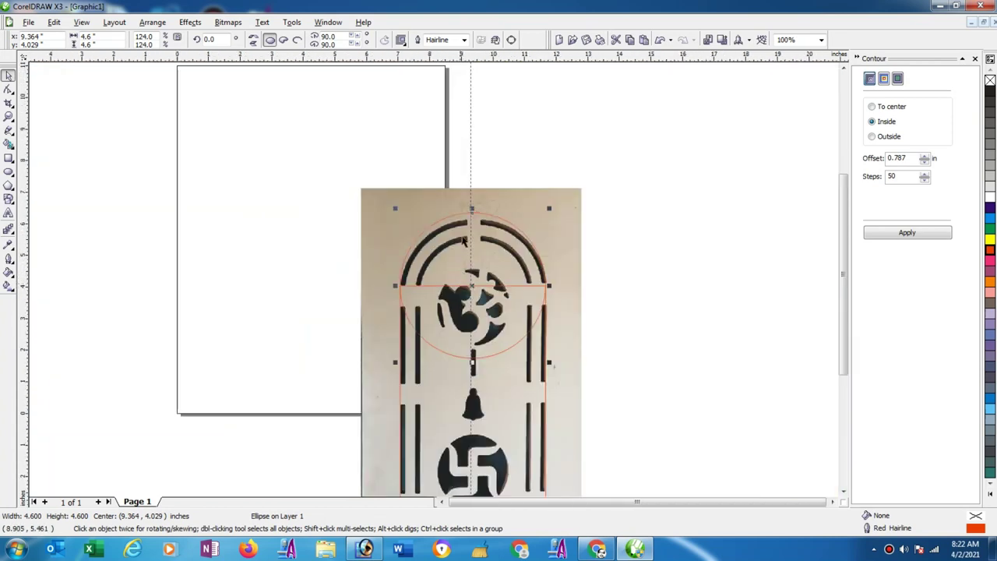
Shorten the red circle to 4.402 in tall, keeping its 4.6 in width
scroll(456, 289, up, 1)
scroll(468, 263, up, 2)
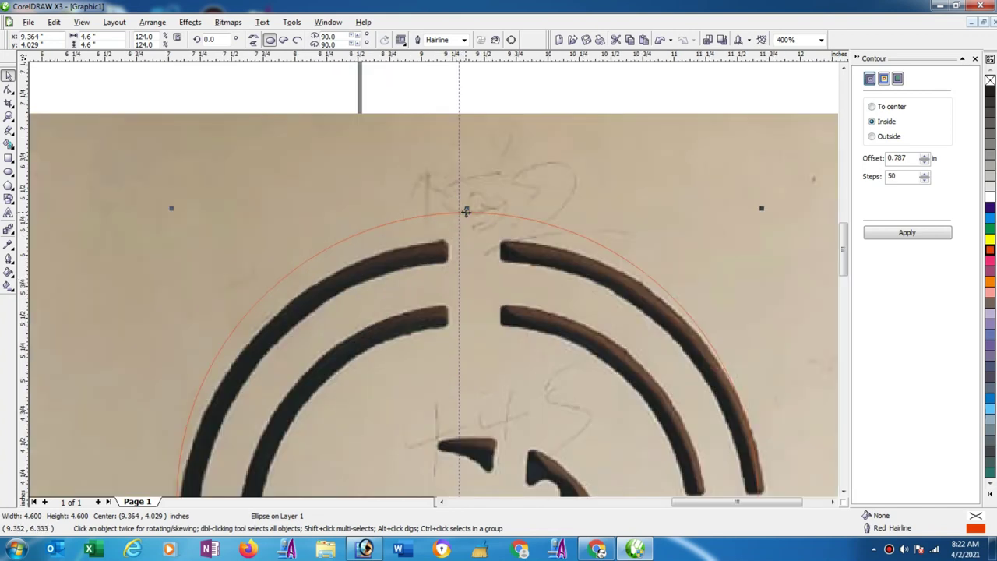
drag(466, 208, 467, 233)
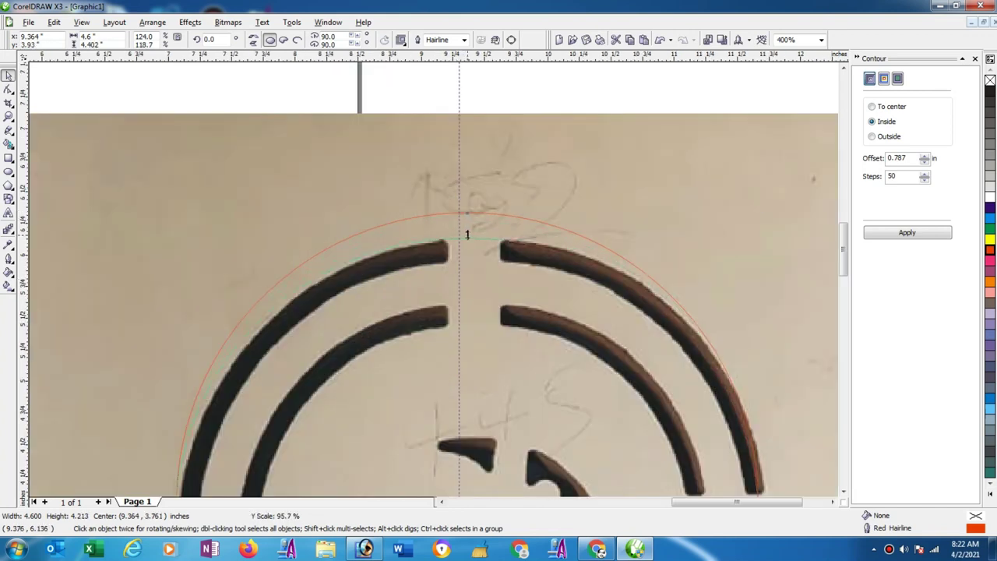
scroll(434, 282, down, 2)
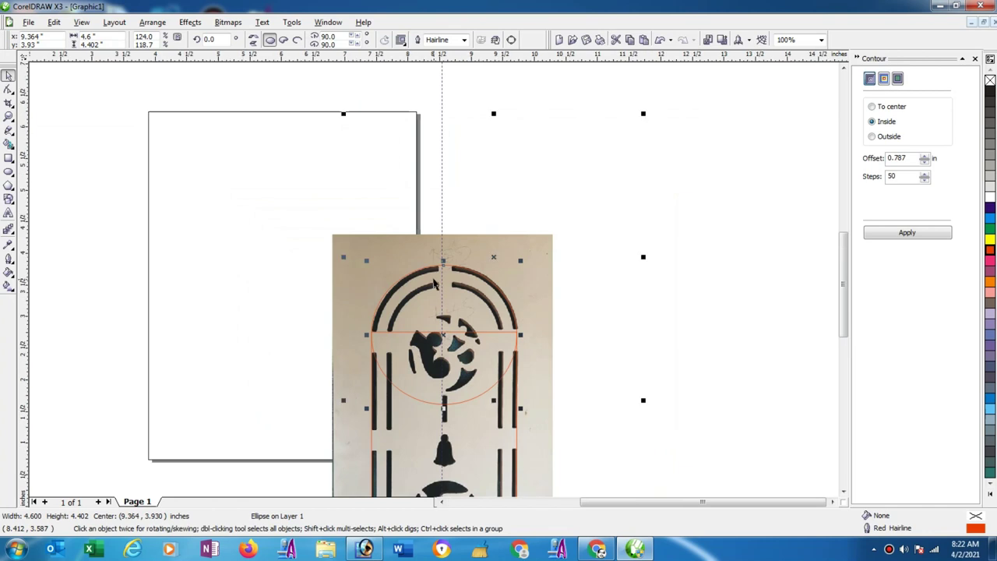
scroll(434, 283, up, 1)
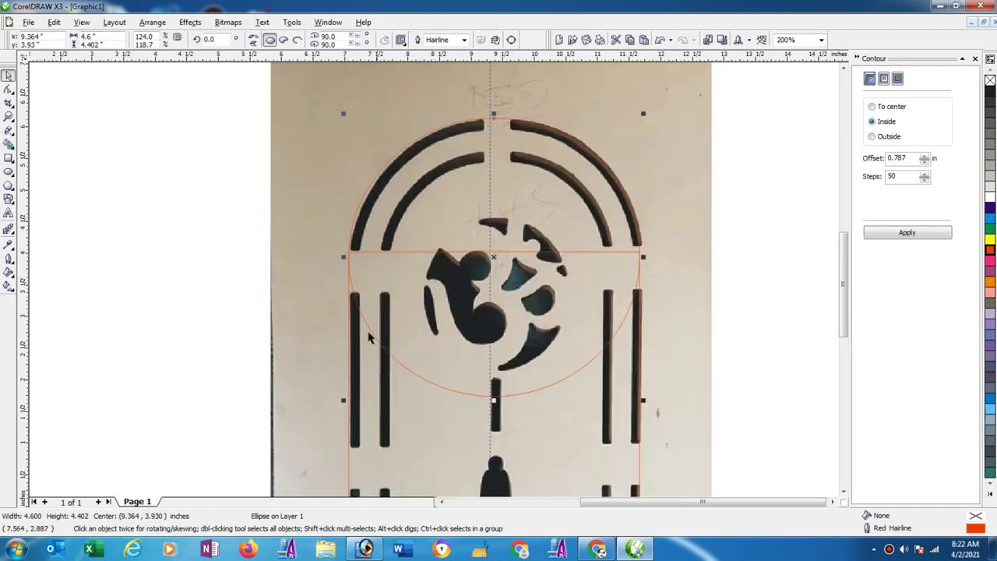
Weld the circle and rectangle into one 9-node arch-shaped curve
shift+click(350, 380)
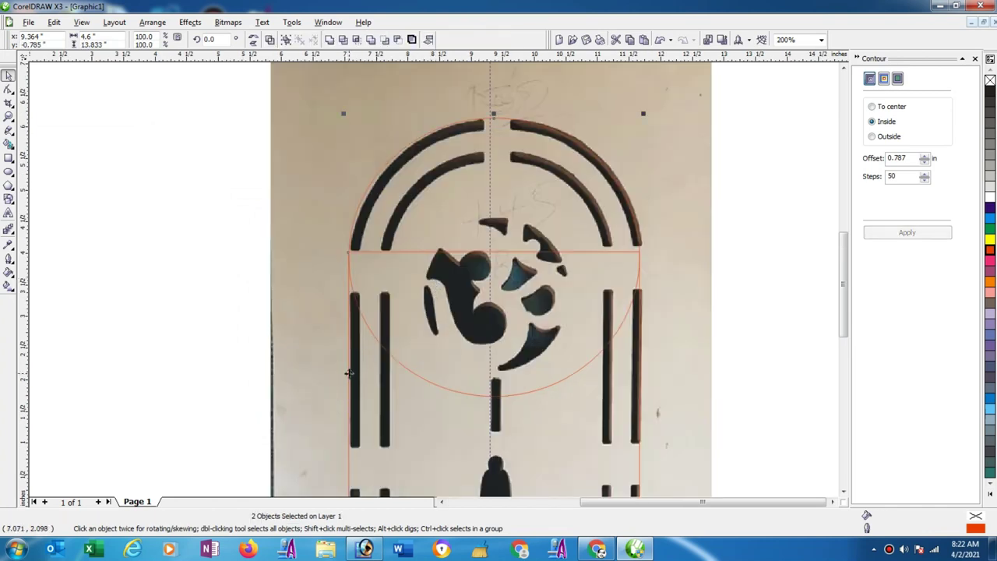
click(331, 41)
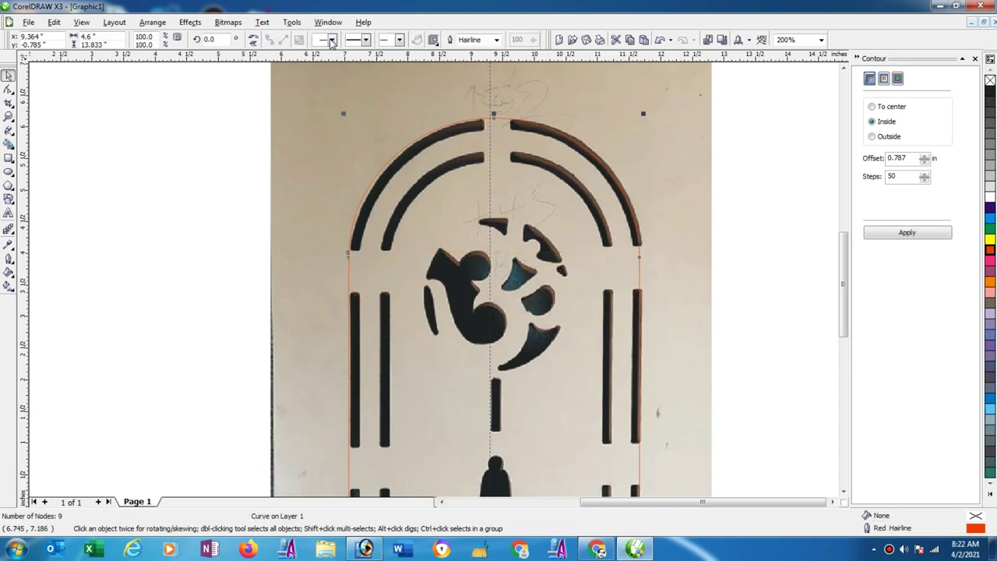
click(744, 248)
Give the welded red arch outline a 2 pt thickness
scroll(435, 284, up, 2)
scroll(438, 300, up, 1)
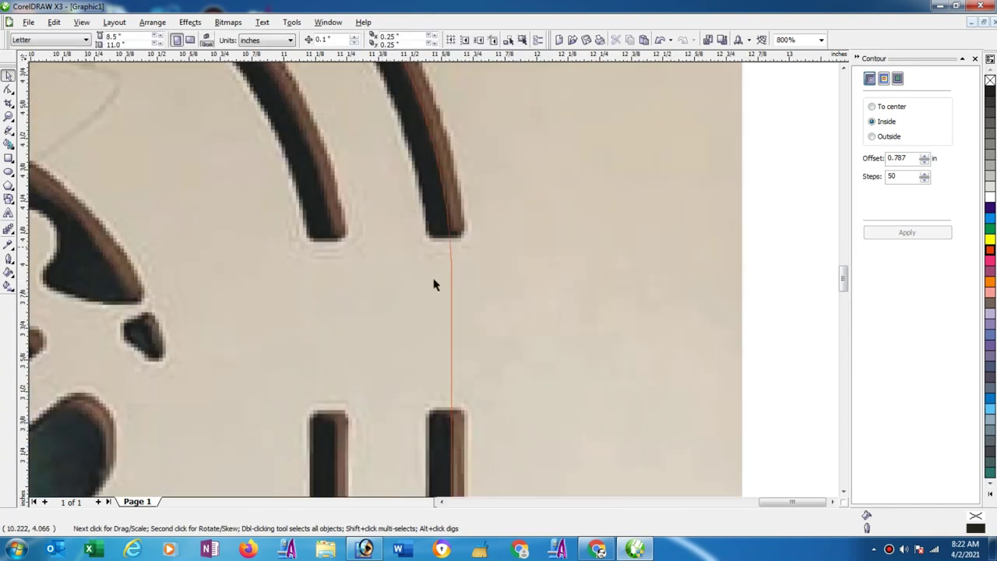
scroll(434, 283, down, 3)
scroll(435, 285, up, 2)
scroll(434, 284, up, 1)
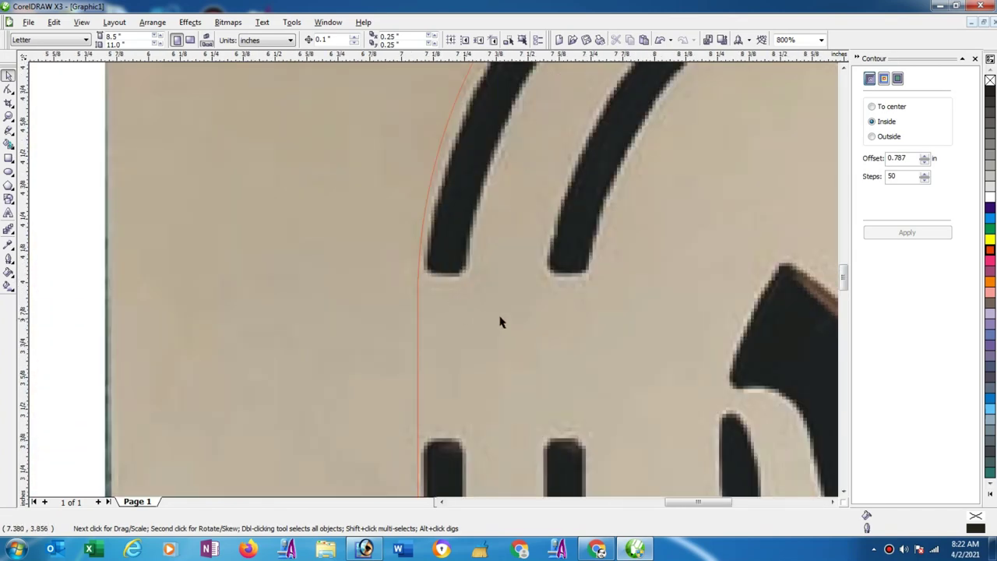
scroll(435, 284, up, 1)
scroll(434, 284, down, 1)
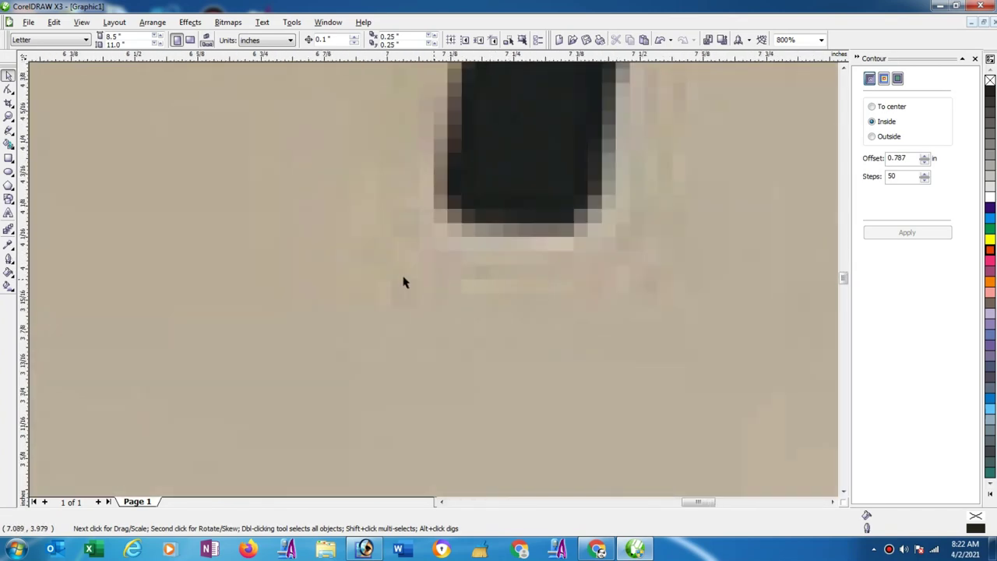
scroll(437, 284, down, 1)
scroll(437, 284, down, 1)
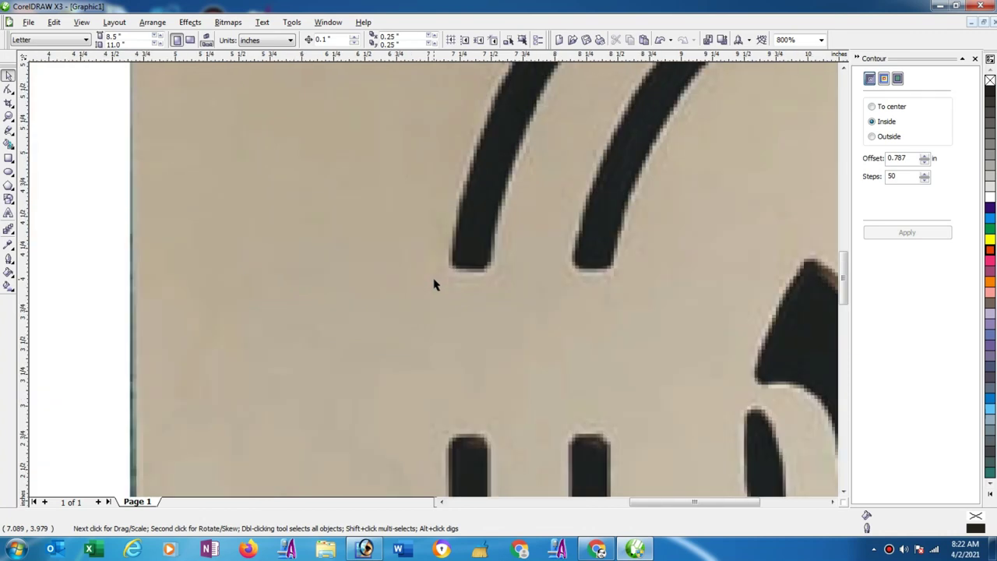
click(434, 282)
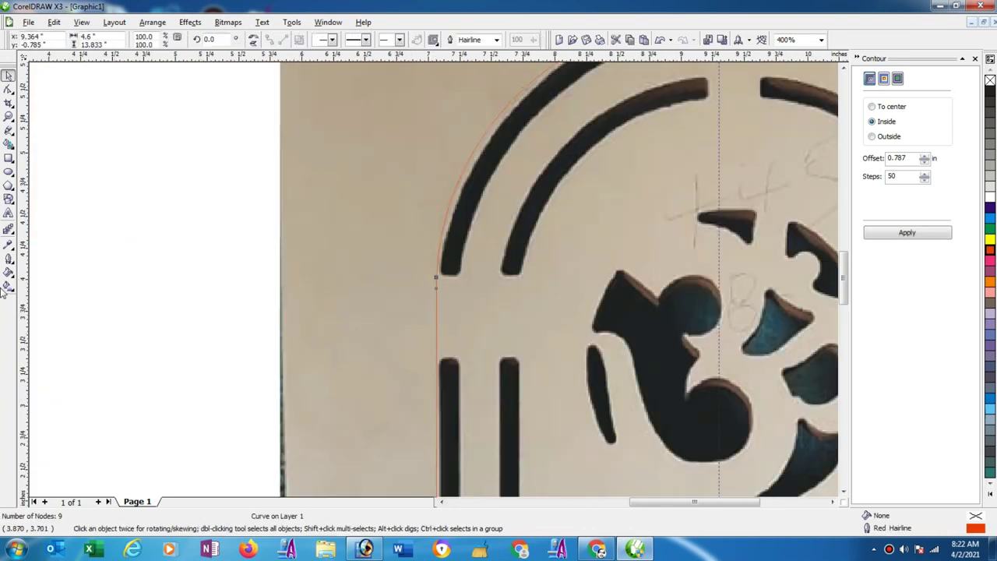
click(8, 259)
click(116, 268)
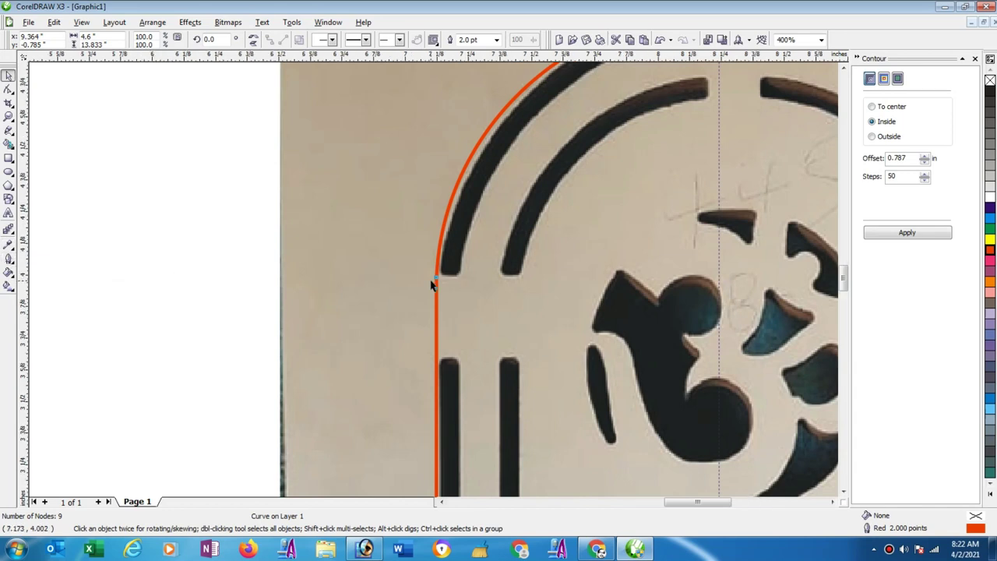
scroll(446, 283, up, 1)
scroll(427, 281, up, 1)
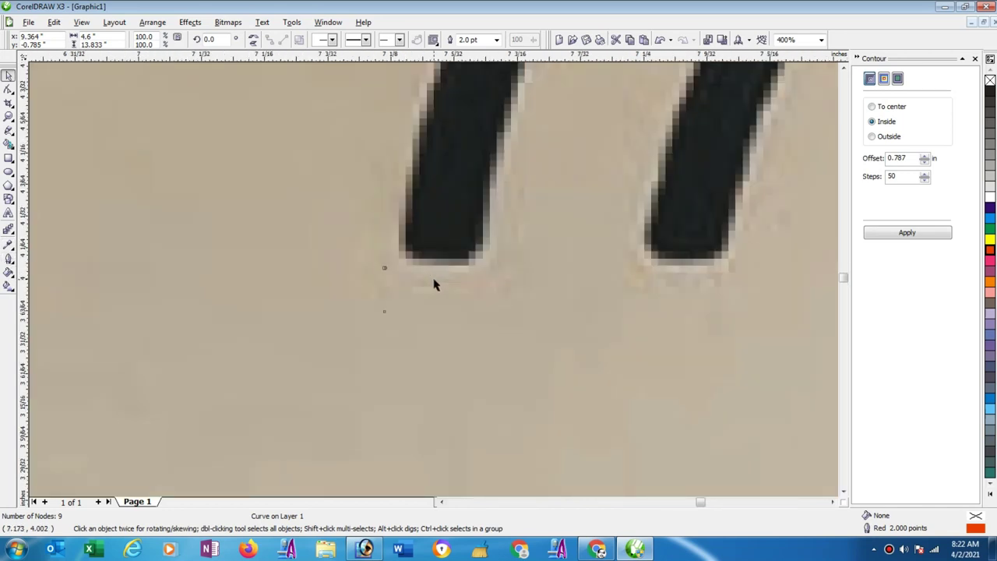
scroll(434, 282, up, 3)
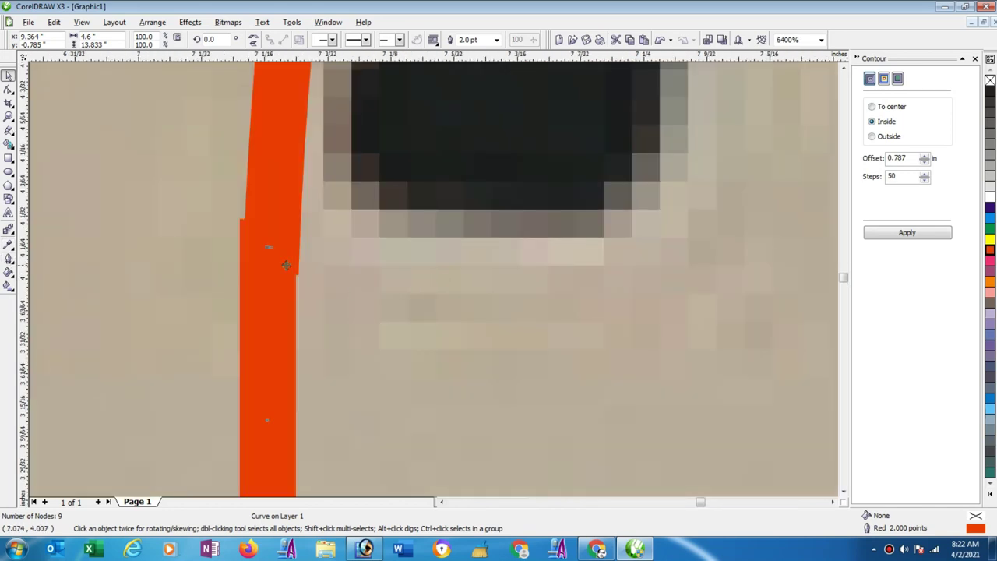
Delete an extra node on the arch's left side and reposition the neighbouring node
click(8, 89)
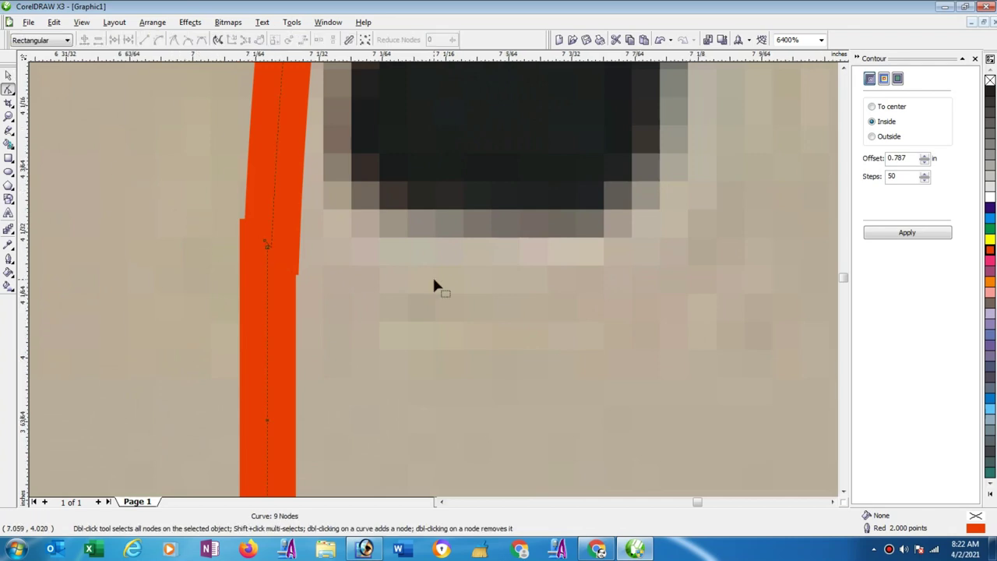
scroll(430, 292, up, 1)
scroll(481, 284, up, 1)
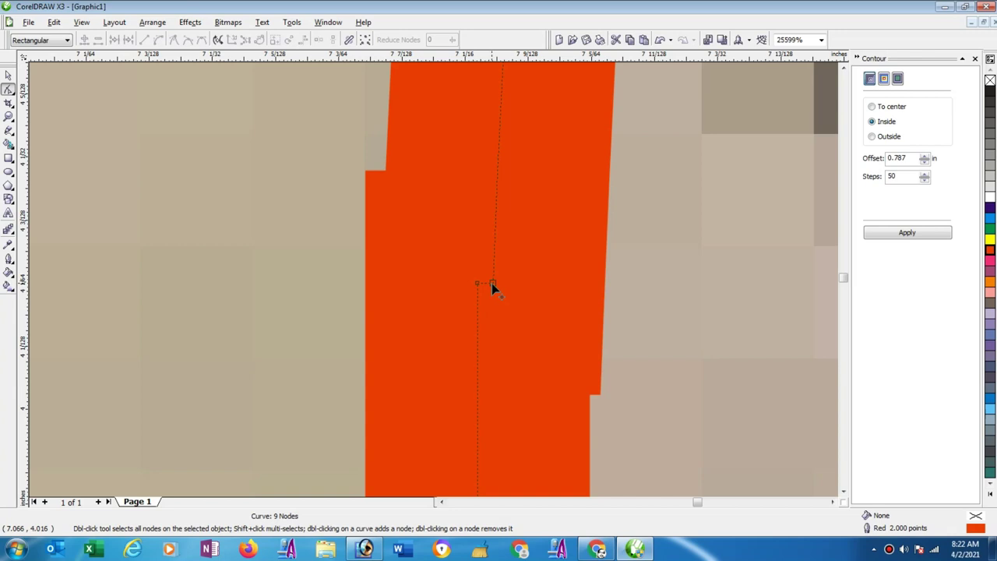
drag(492, 284, 477, 287)
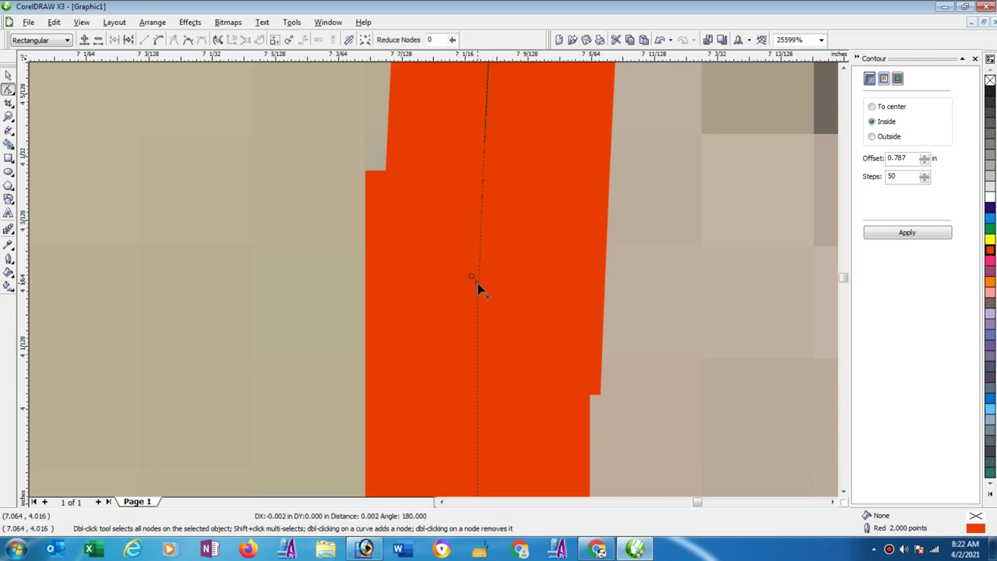
drag(478, 285, 475, 273)
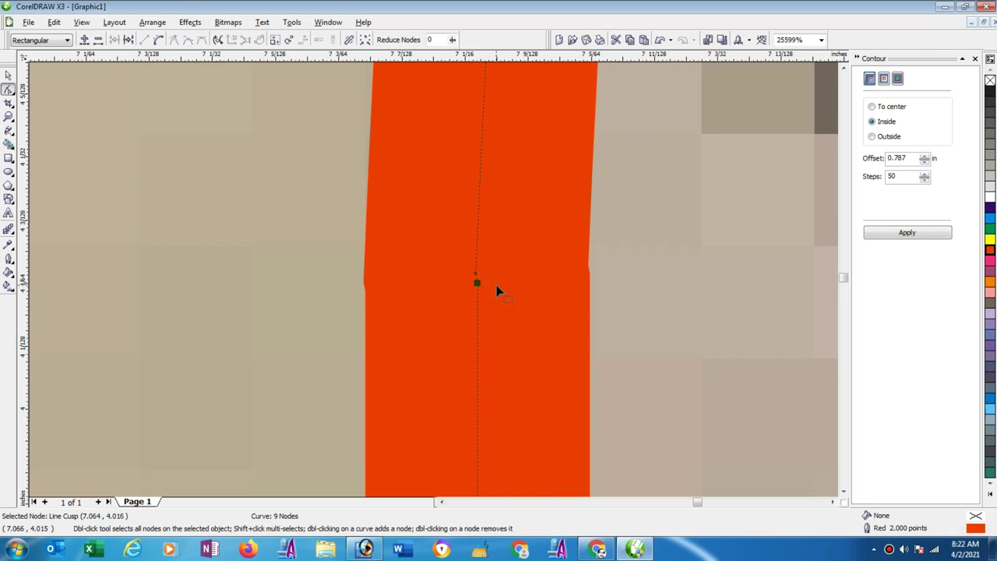
key(Delete)
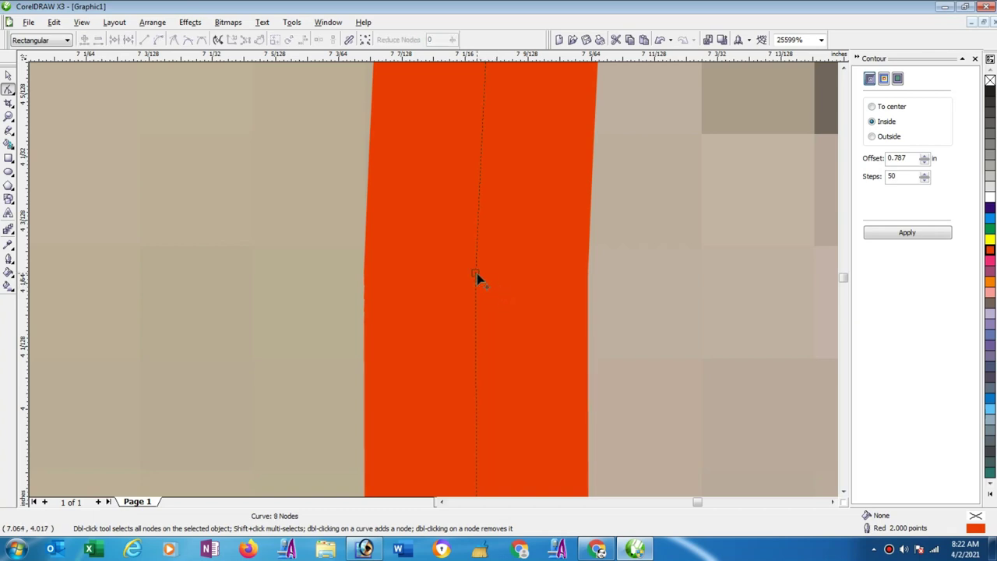
click(476, 274)
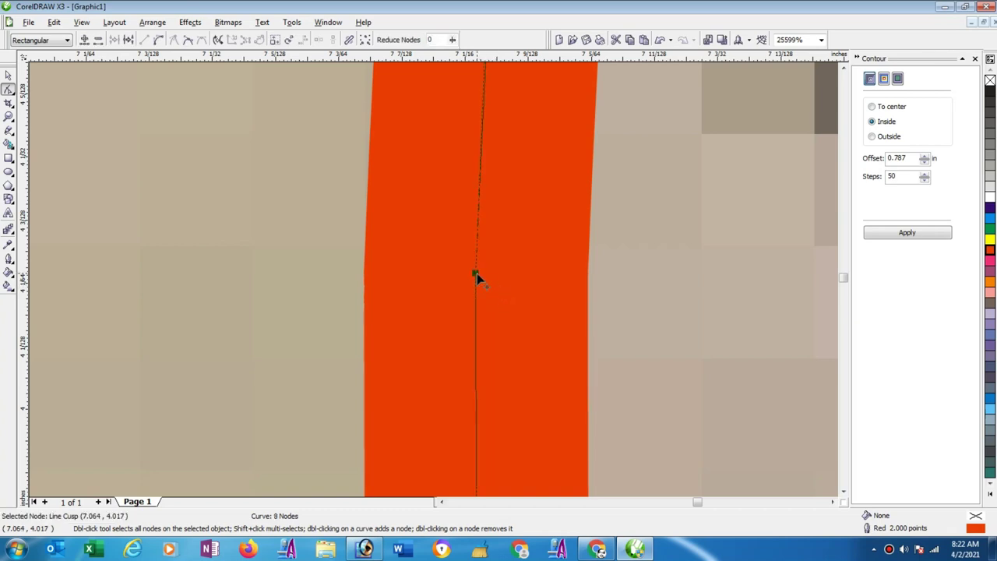
drag(475, 273, 548, 278)
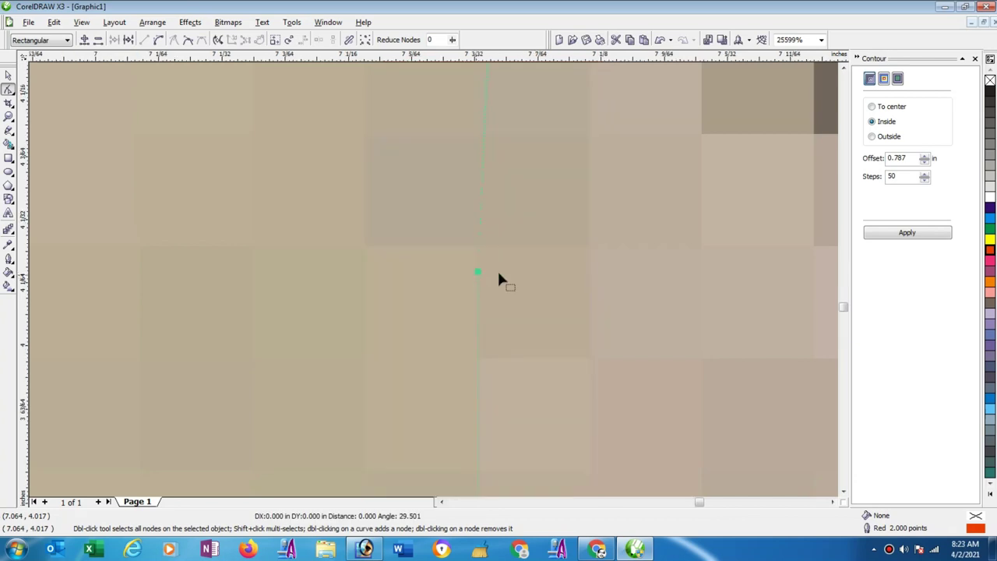
Delete the extra node on the arch's right side and straighten the curve to 7 nodes
scroll(432, 274, down, 1)
scroll(433, 275, down, 1)
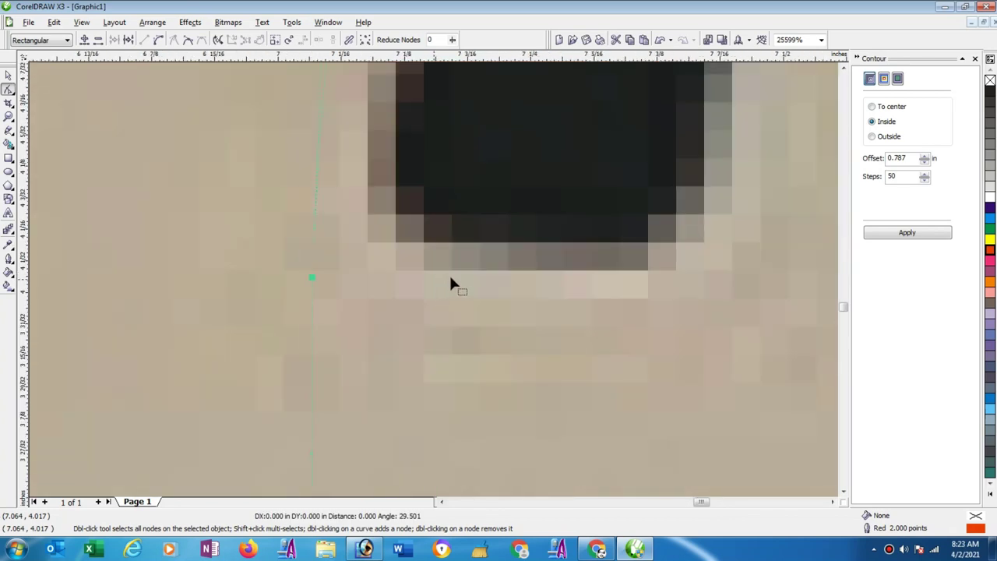
scroll(450, 282, down, 1)
scroll(435, 285, down, 1)
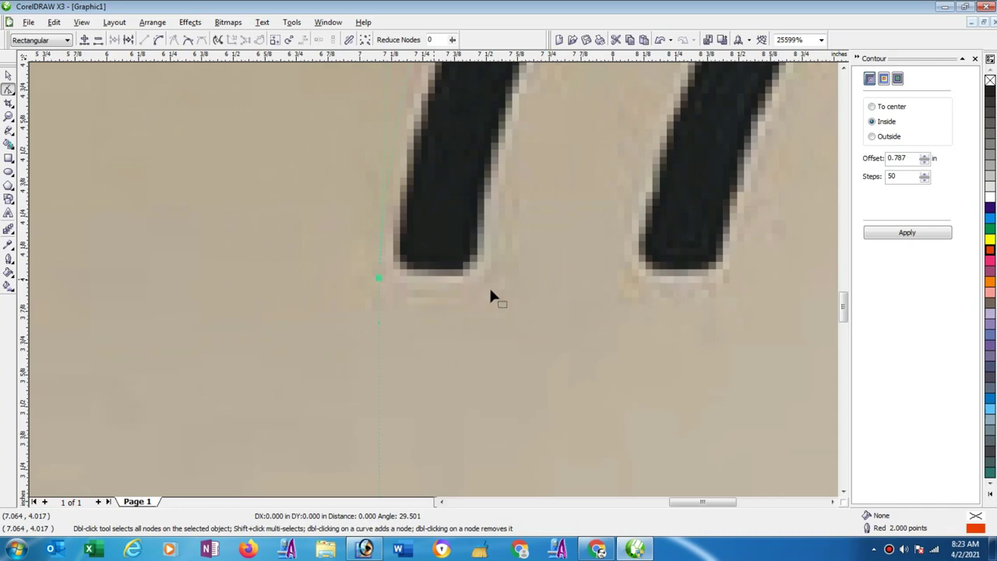
scroll(434, 285, down, 1)
scroll(434, 285, down, 1)
scroll(438, 288, down, 2)
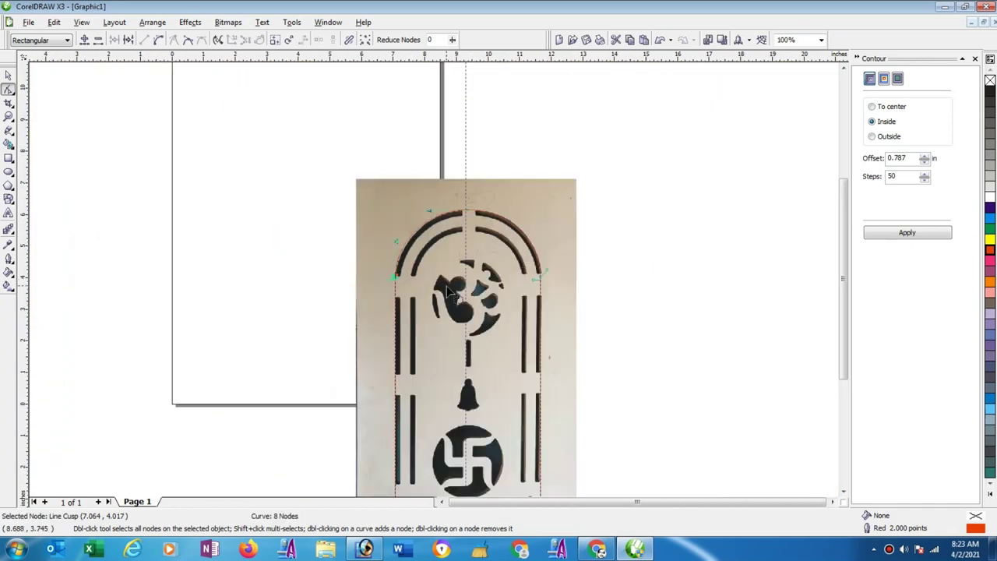
scroll(450, 278, up, 1)
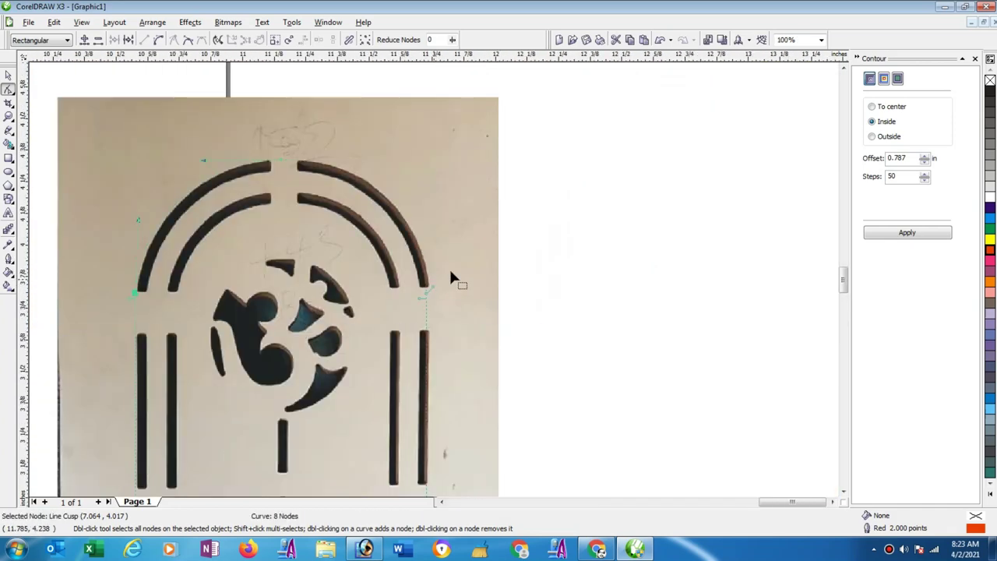
scroll(450, 277, up, 2)
scroll(436, 281, up, 2)
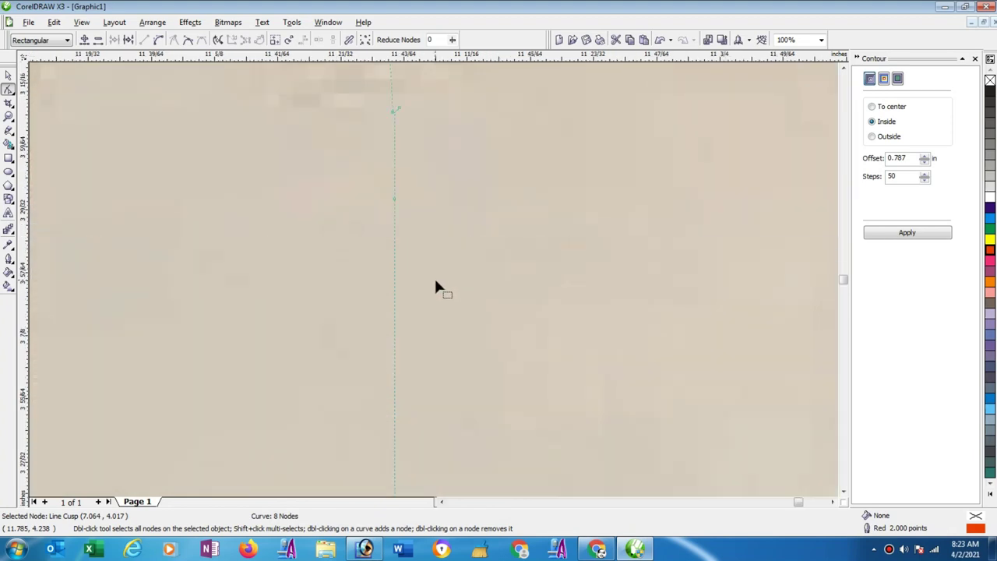
scroll(436, 284, up, 1)
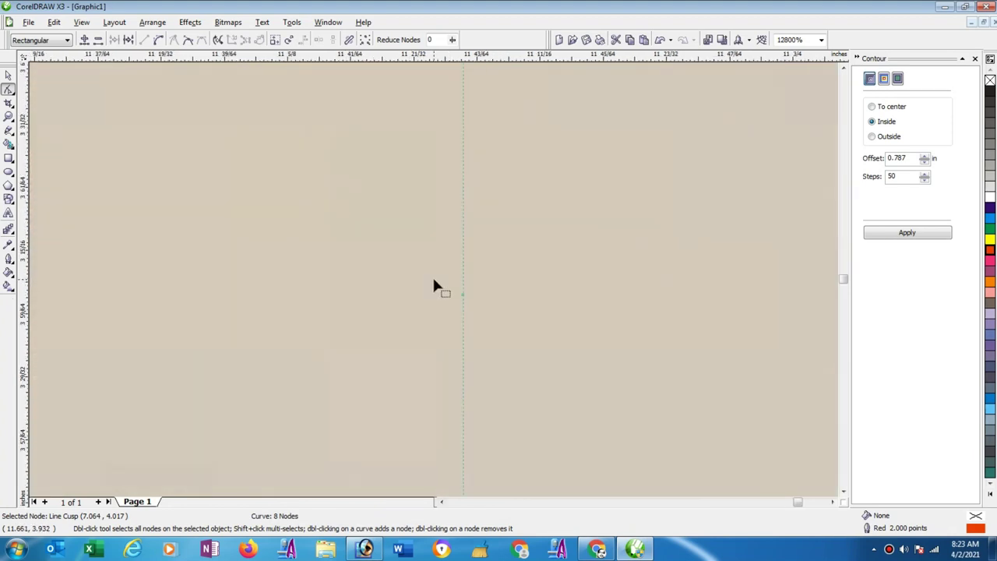
click(844, 69)
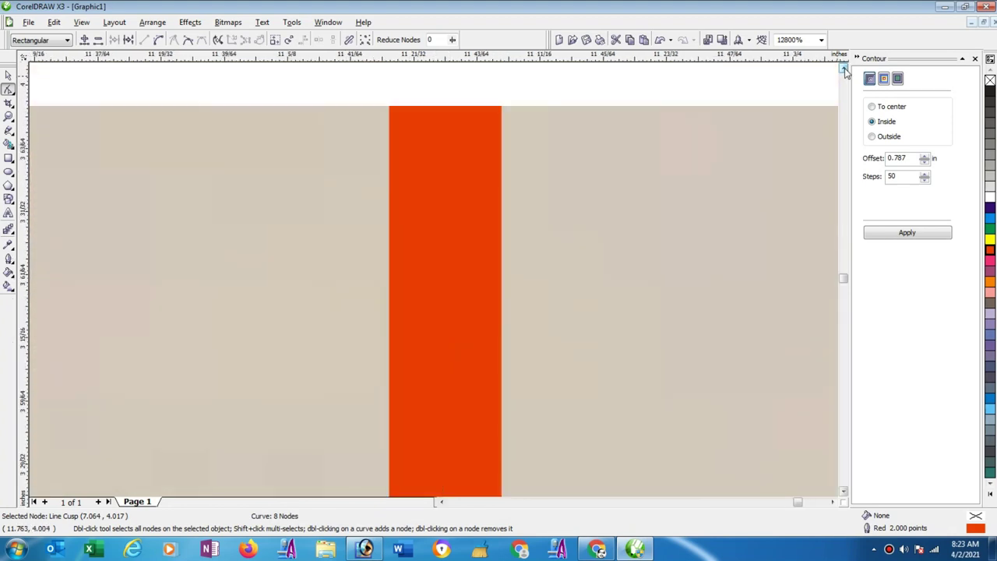
scroll(419, 295, up, 1)
scroll(399, 257, down, 1)
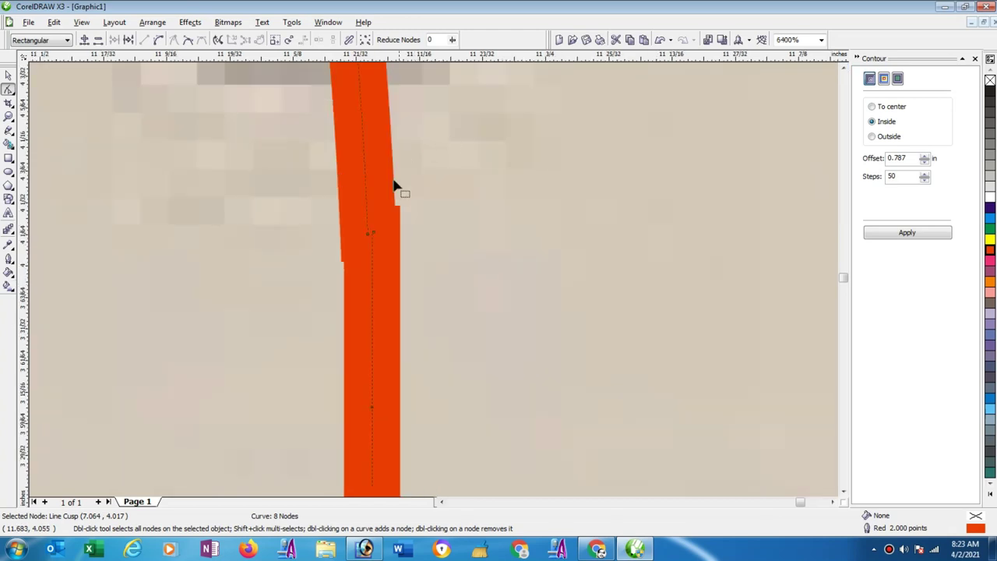
scroll(383, 251, up, 1)
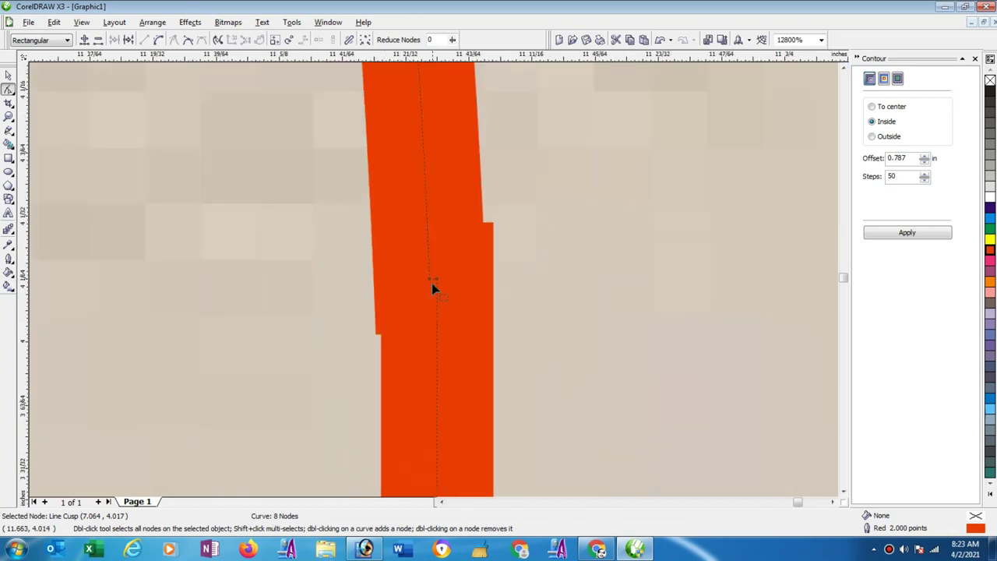
mouse_move(430, 279)
mouse_down()
mouse_move(437, 273)
mouse_move(426, 276)
mouse_up()
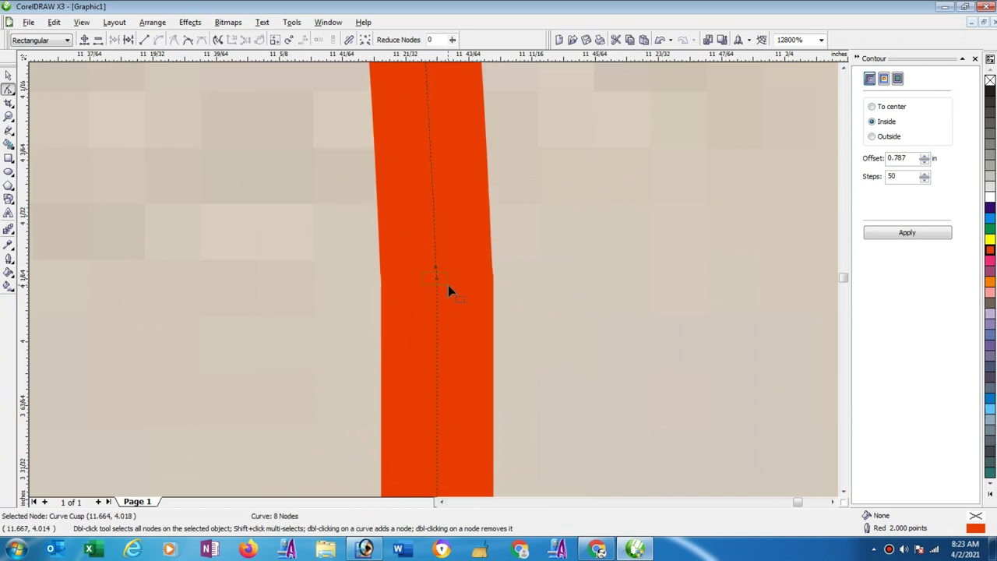
key(Delete)
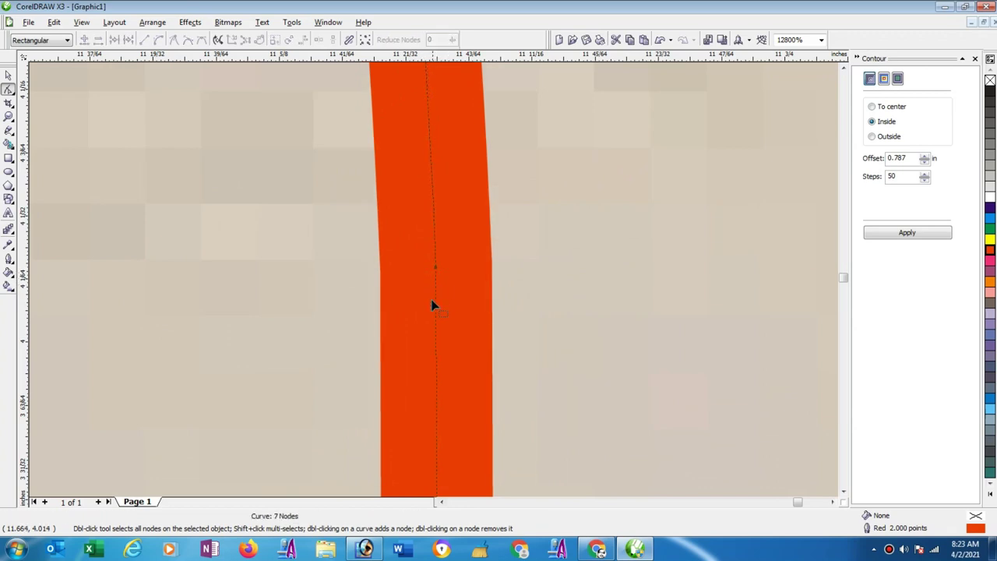
click(434, 265)
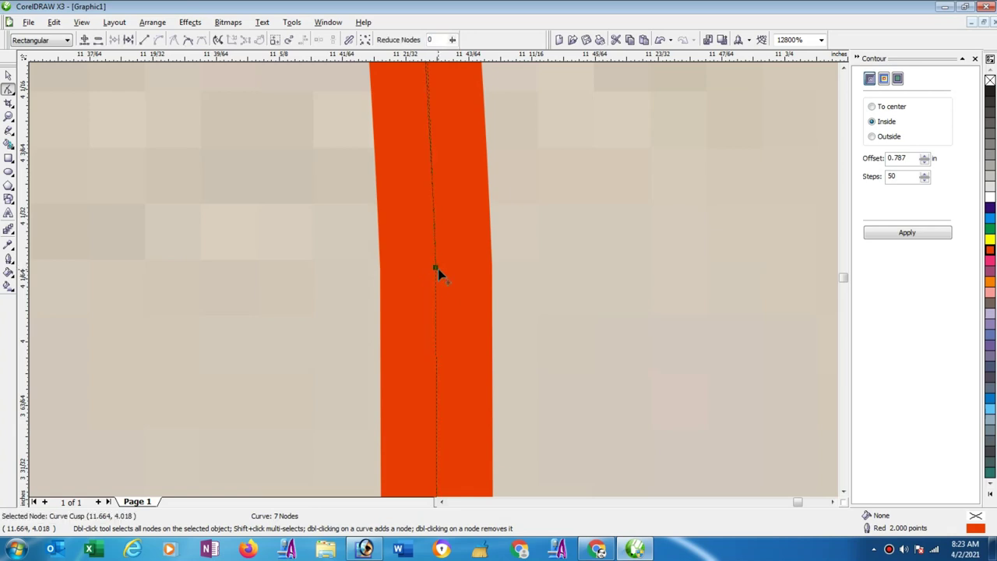
drag(436, 267, 437, 269)
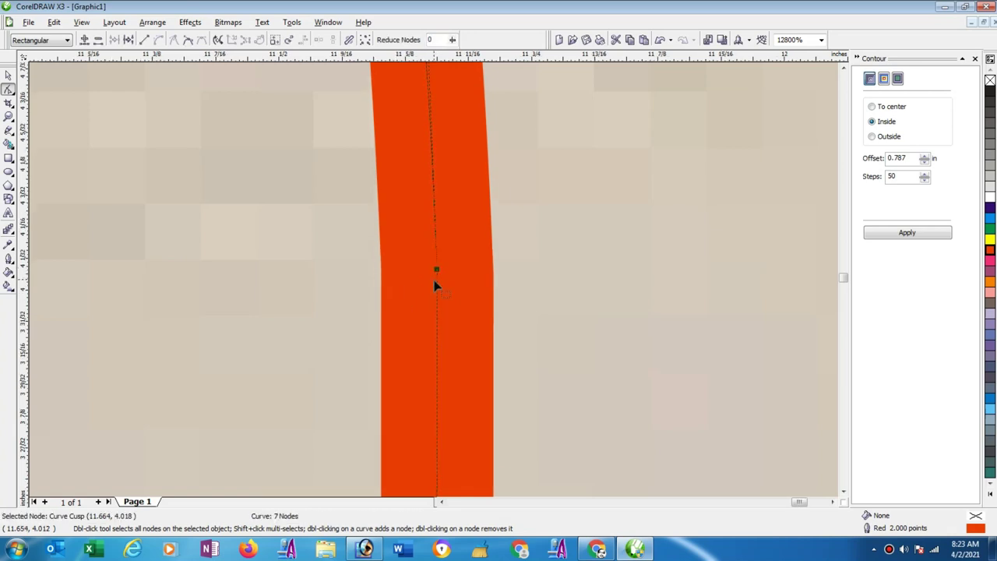
scroll(315, 299, down, 2)
scroll(433, 285, down, 2)
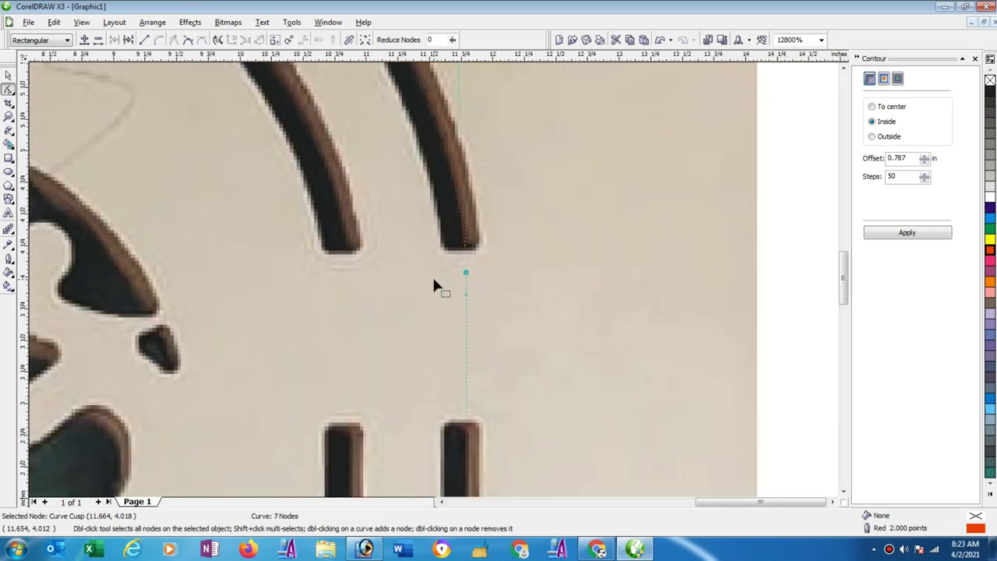
scroll(434, 285, down, 2)
scroll(434, 285, down, 1)
Draw a small rectangle over a slot to measure its width
scroll(434, 285, down, 1)
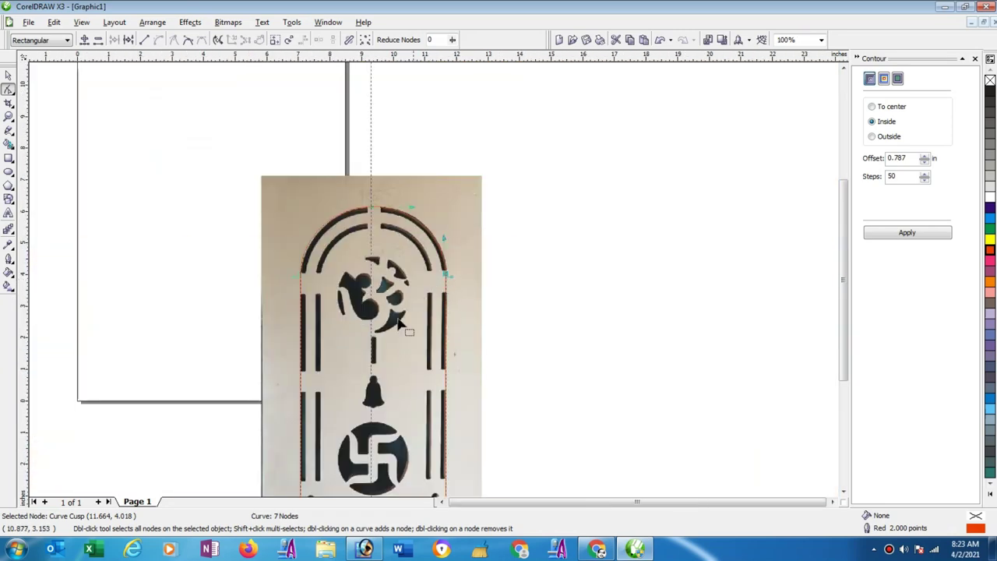
scroll(427, 287, up, 1)
scroll(428, 287, up, 2)
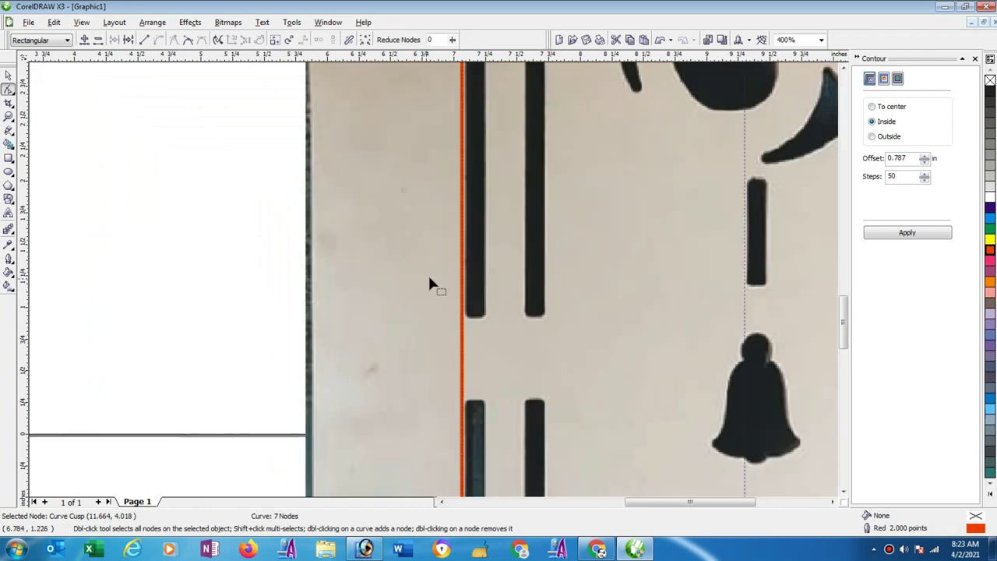
click(9, 158)
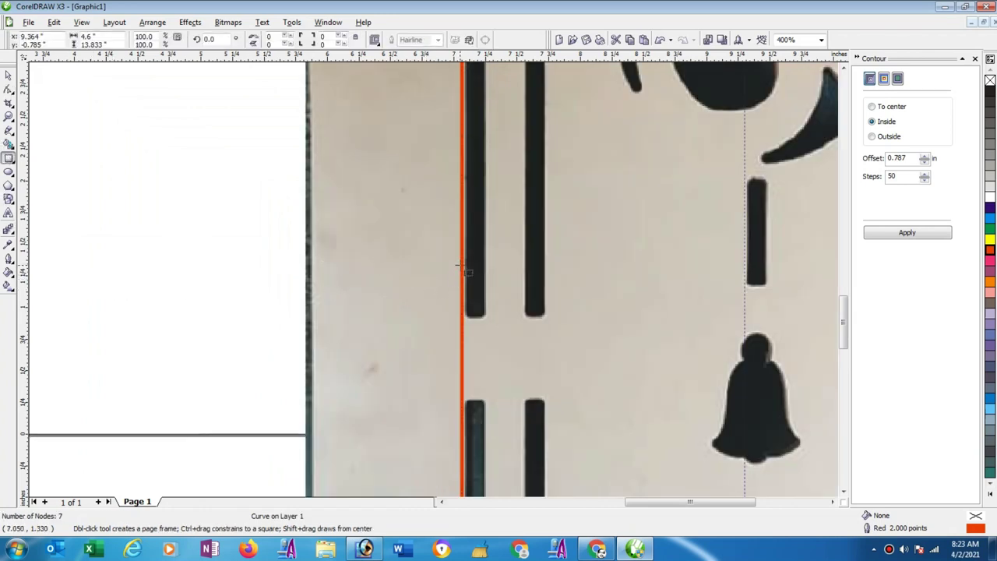
drag(465, 266, 487, 280)
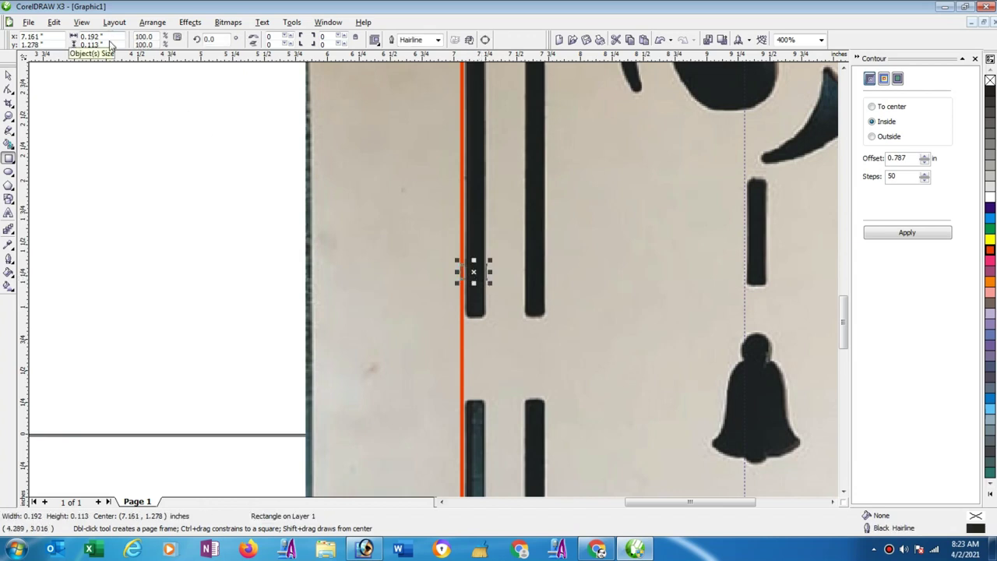
click(8, 75)
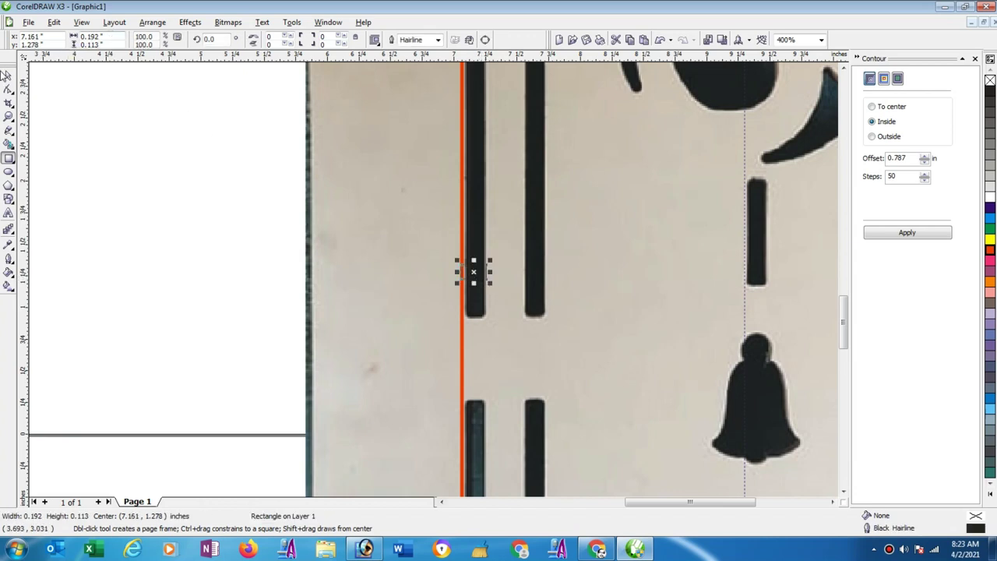
click(171, 201)
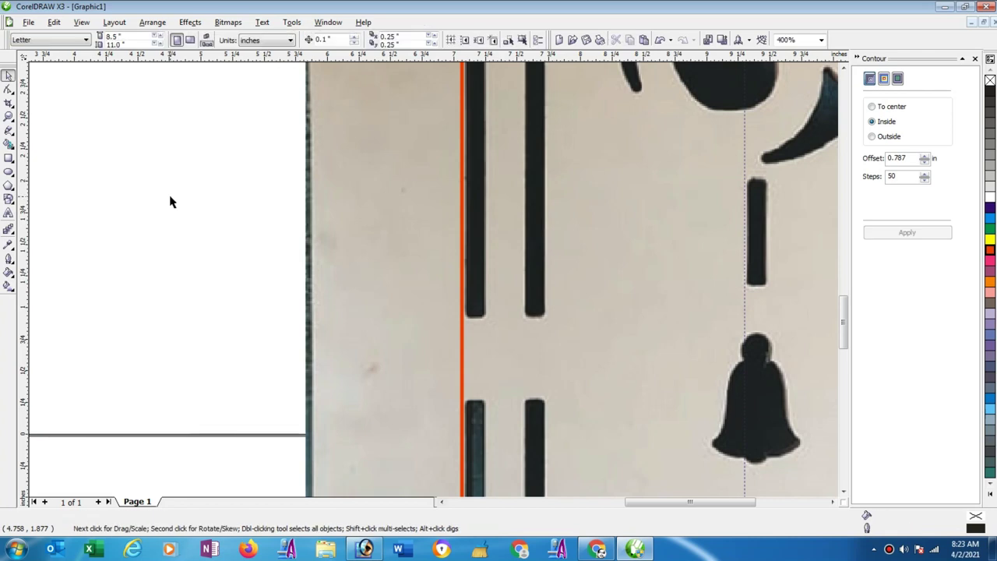
Contour the left red line 0.192 in inside with one step and break the contour apart
click(462, 393)
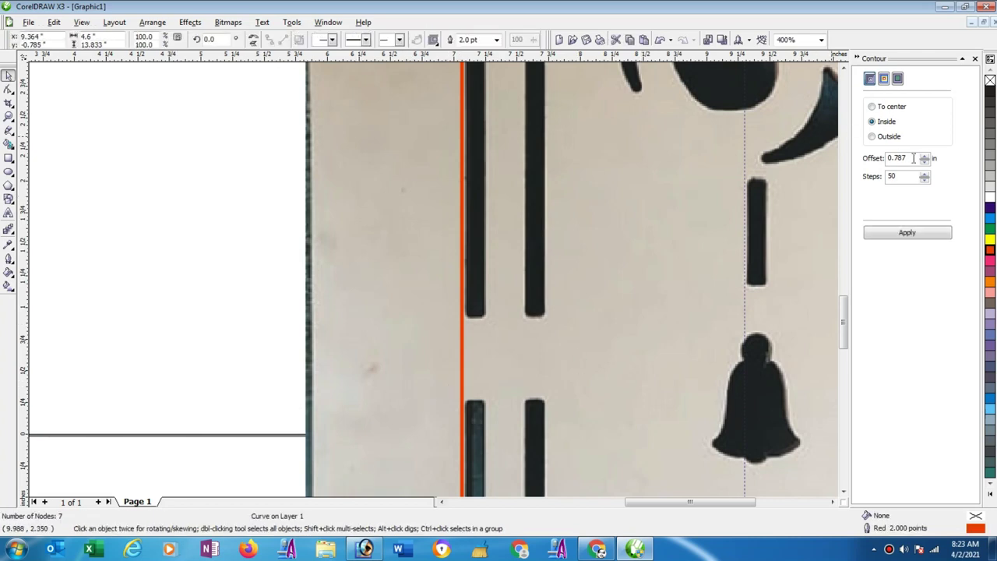
drag(914, 158, 874, 160)
text(2)
key(Tab)
click(879, 236)
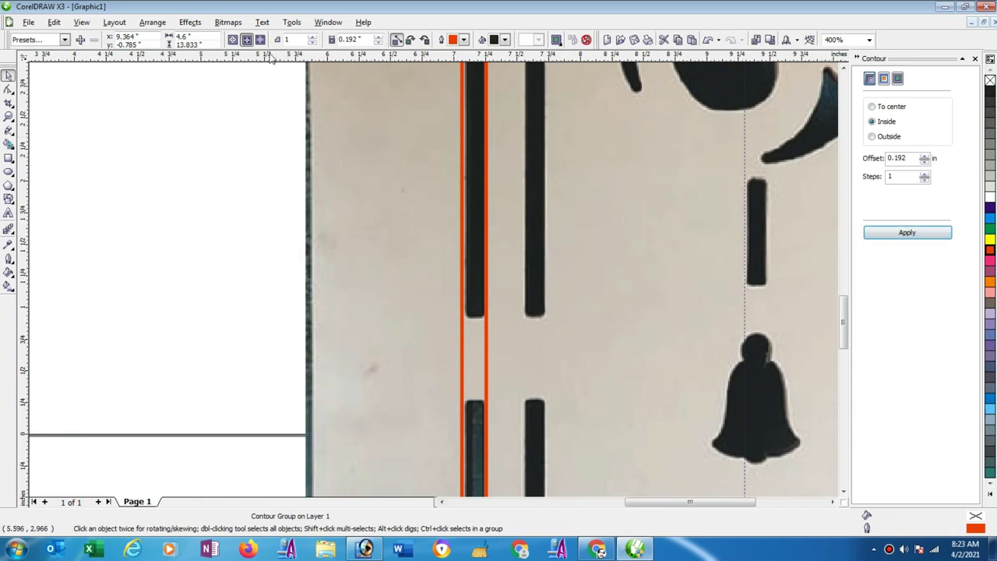
click(152, 22)
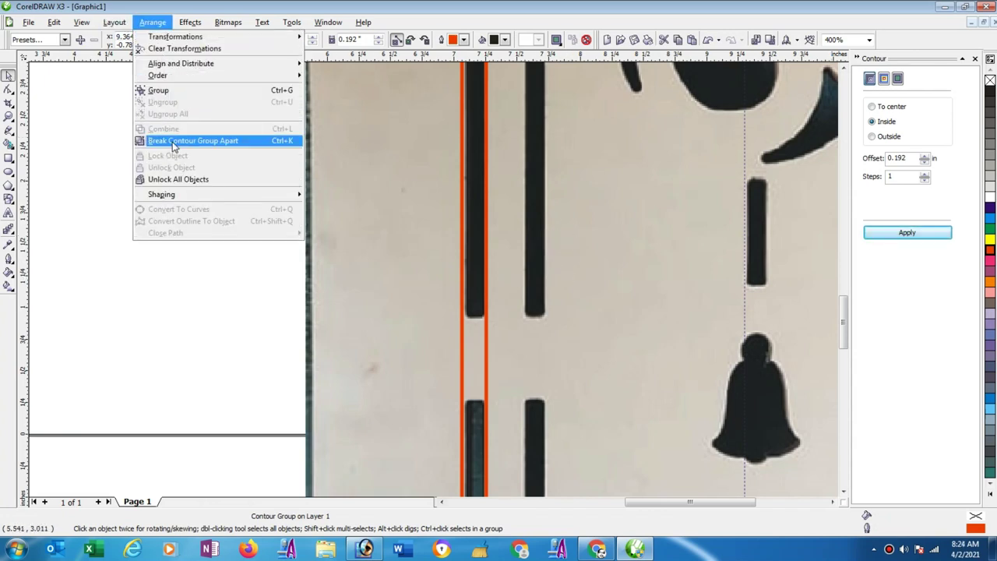
click(173, 146)
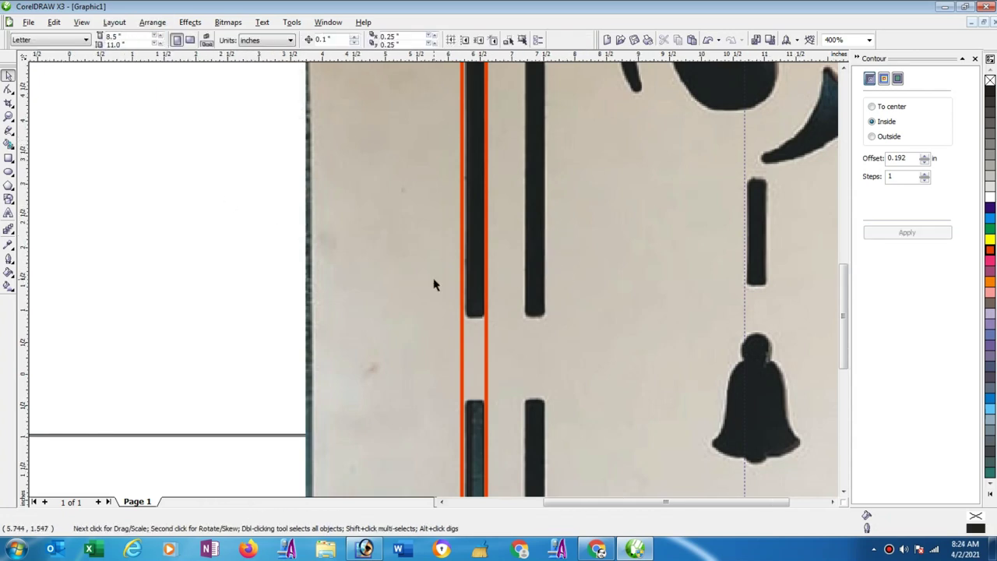
key(F3)
key(F3)
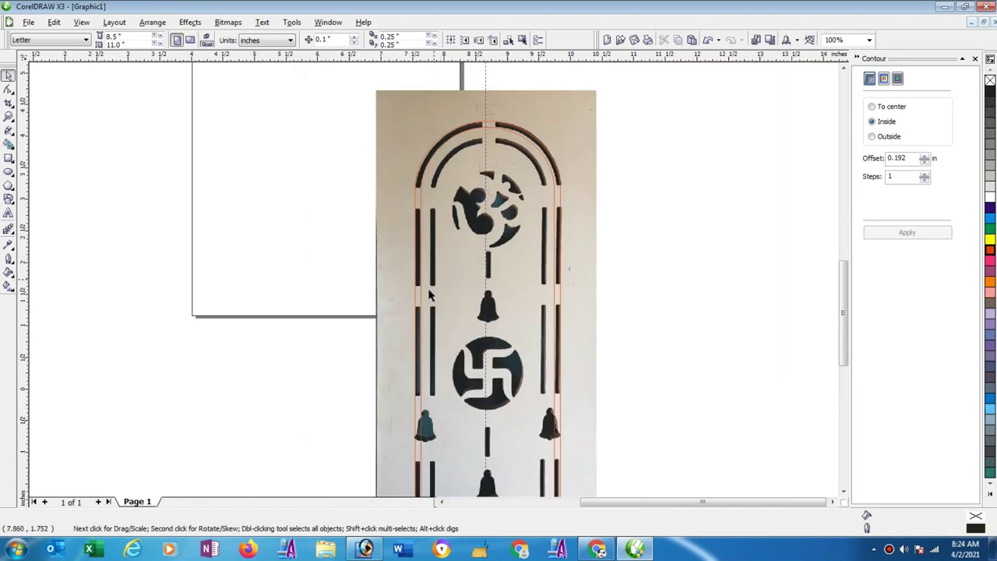
Measure the gap to the next slot column with a temporary rectangle, then delete it
scroll(433, 294, up, 1)
scroll(421, 352, up, 1)
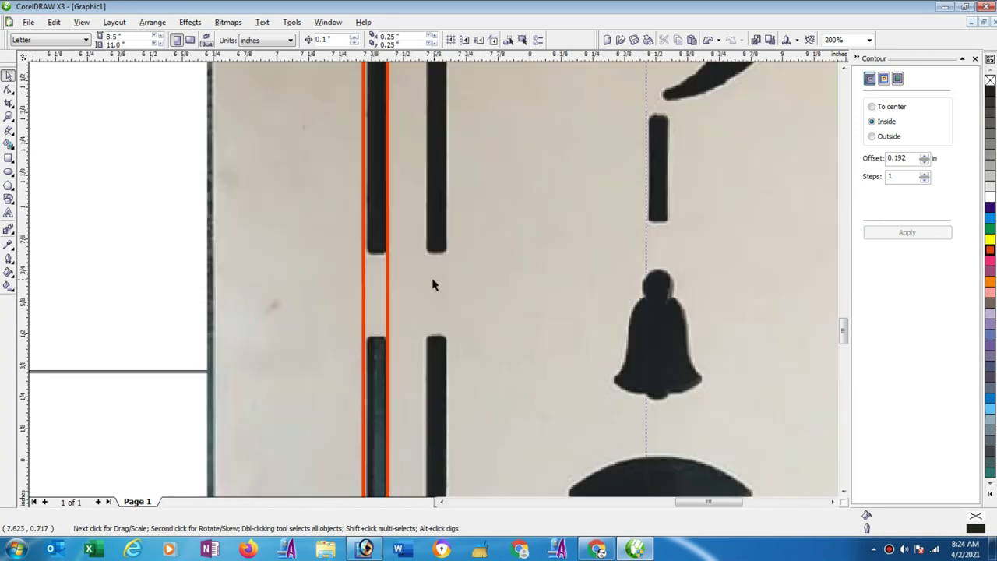
scroll(254, 269, up, 2)
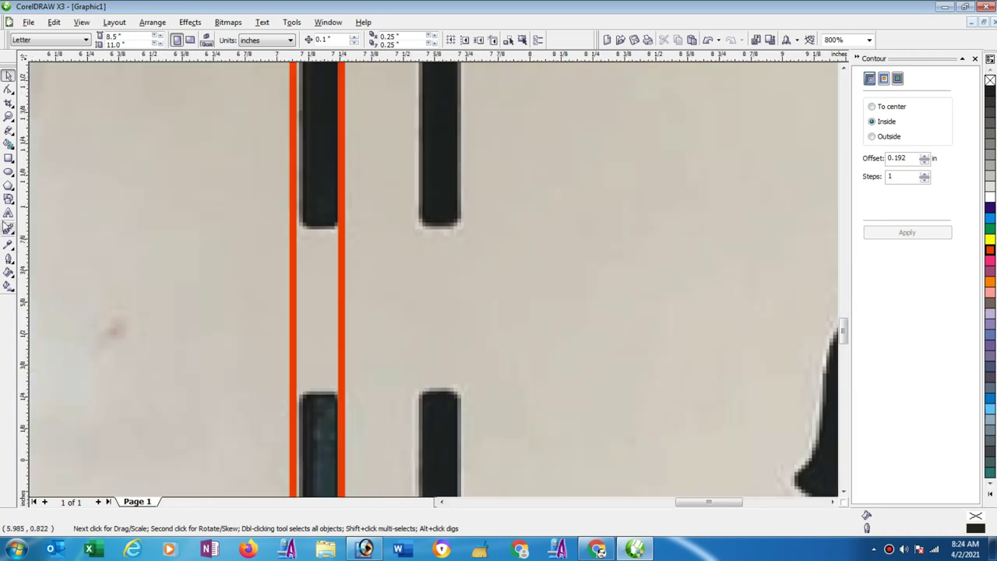
click(9, 157)
drag(342, 287, 425, 443)
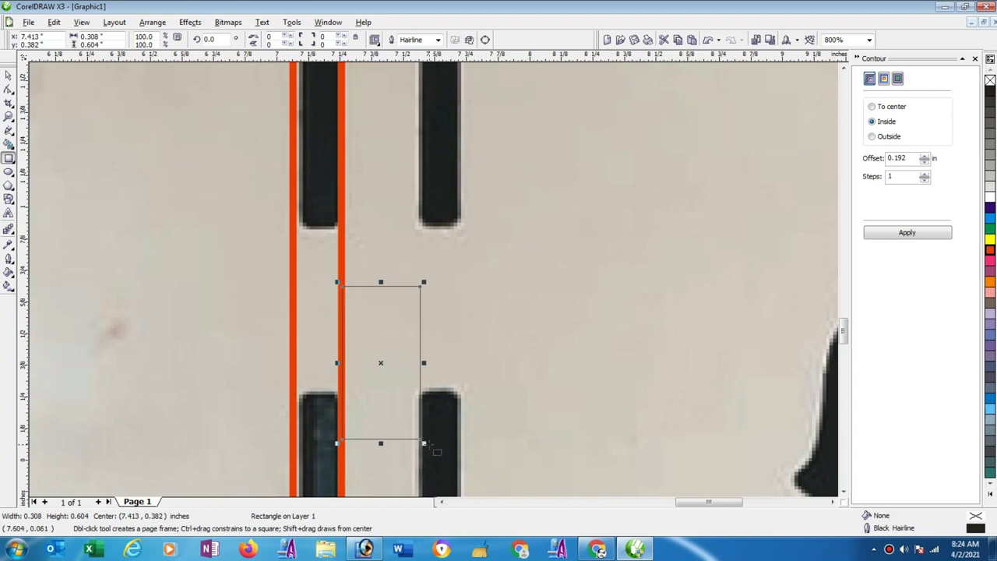
key(Delete)
click(8, 76)
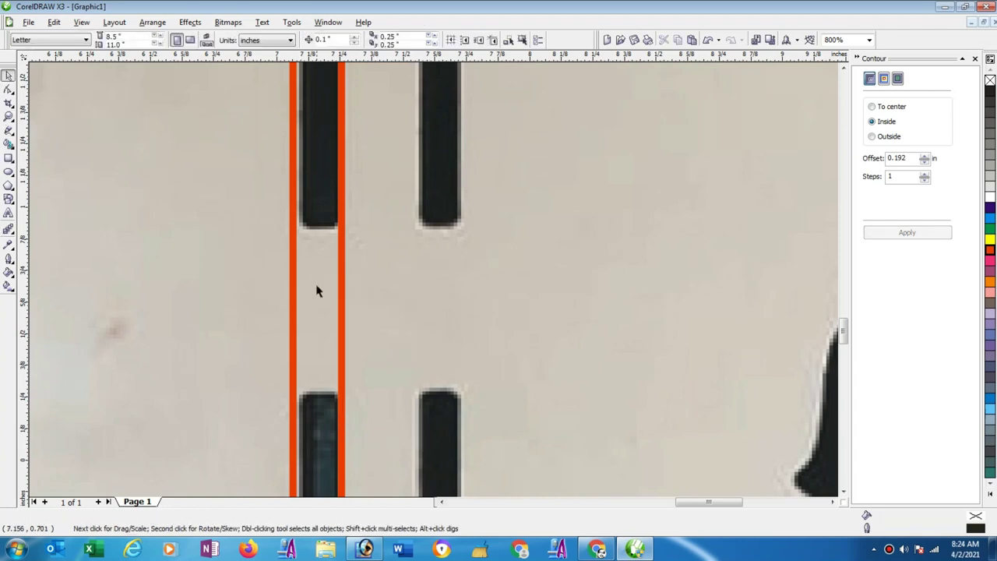
Contour the inner red outline 0.308 in inside and break the contour apart
click(341, 314)
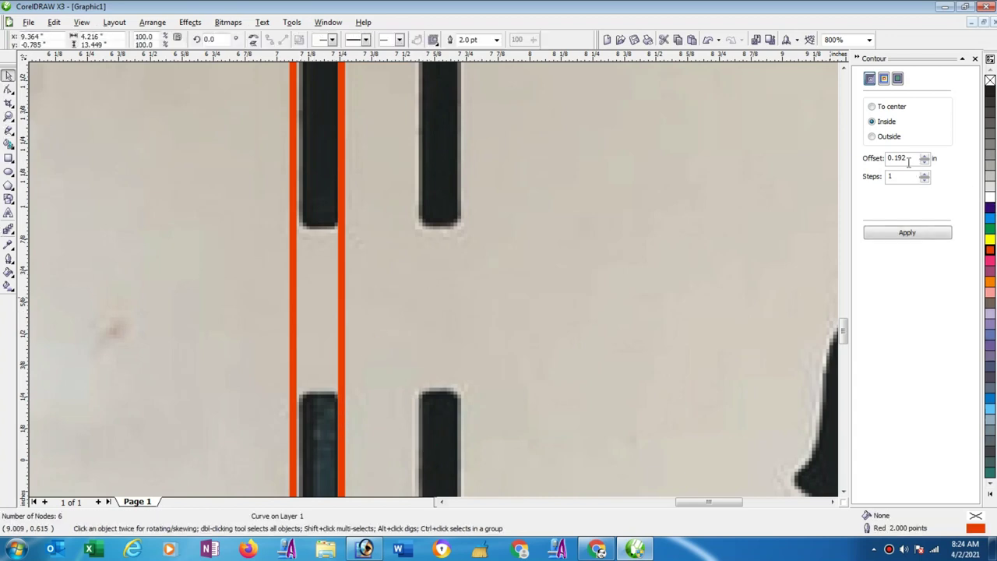
drag(908, 161, 851, 160)
text(.308)
click(905, 233)
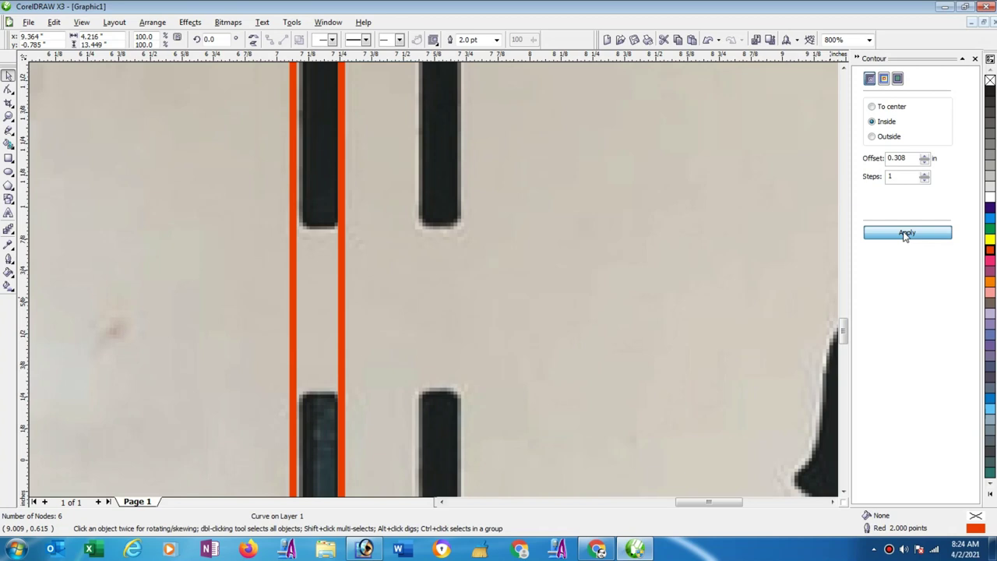
click(151, 24)
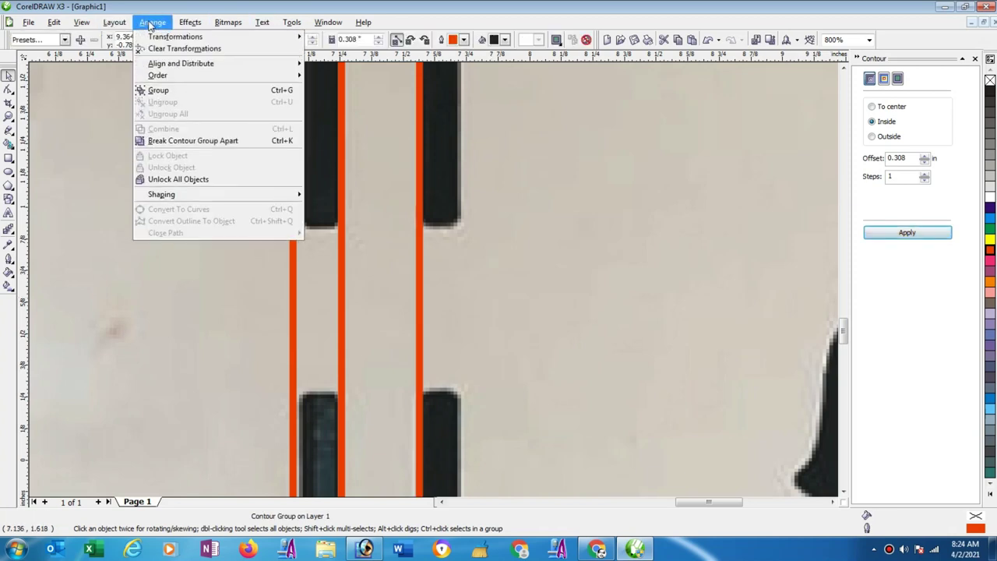
click(192, 140)
click(351, 267)
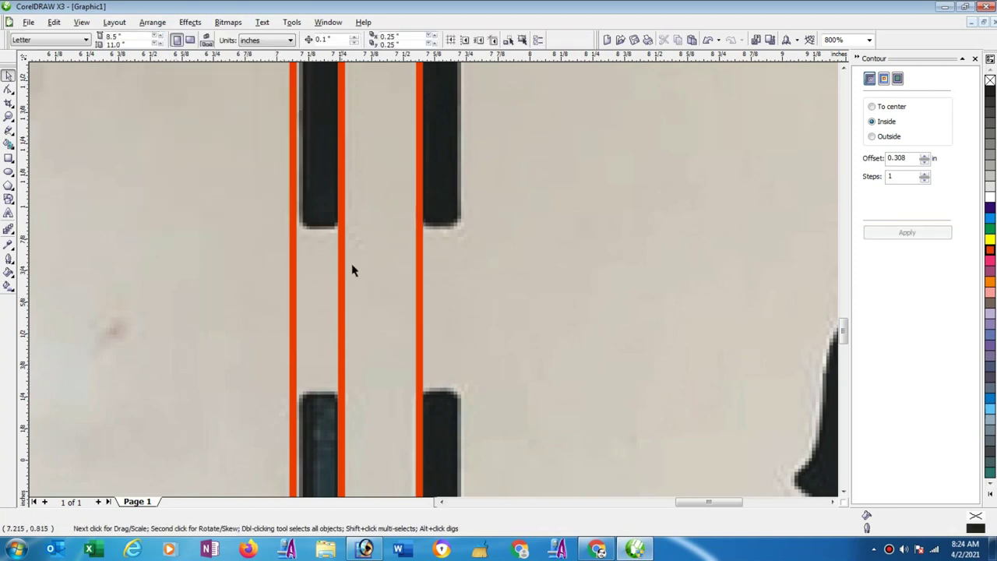
Contour the newest red outline another 0.192 in inside
click(421, 294)
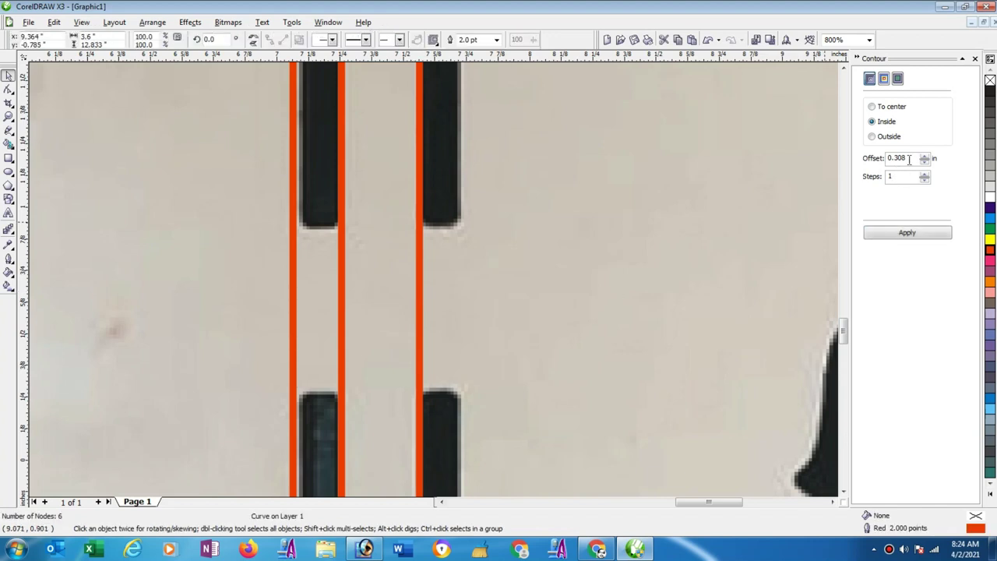
drag(908, 159, 818, 158)
text(.192)
click(893, 234)
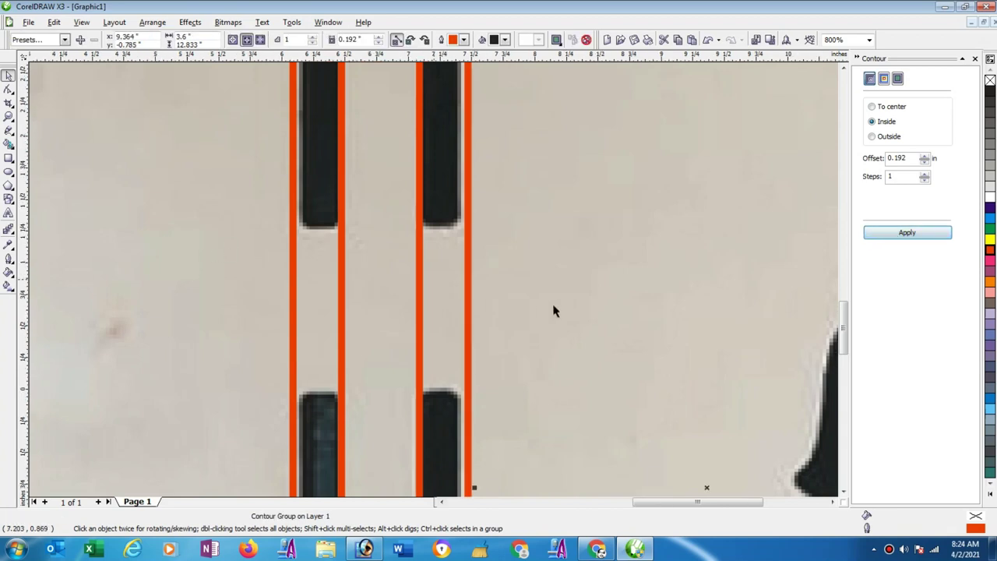
scroll(553, 309, down, 3)
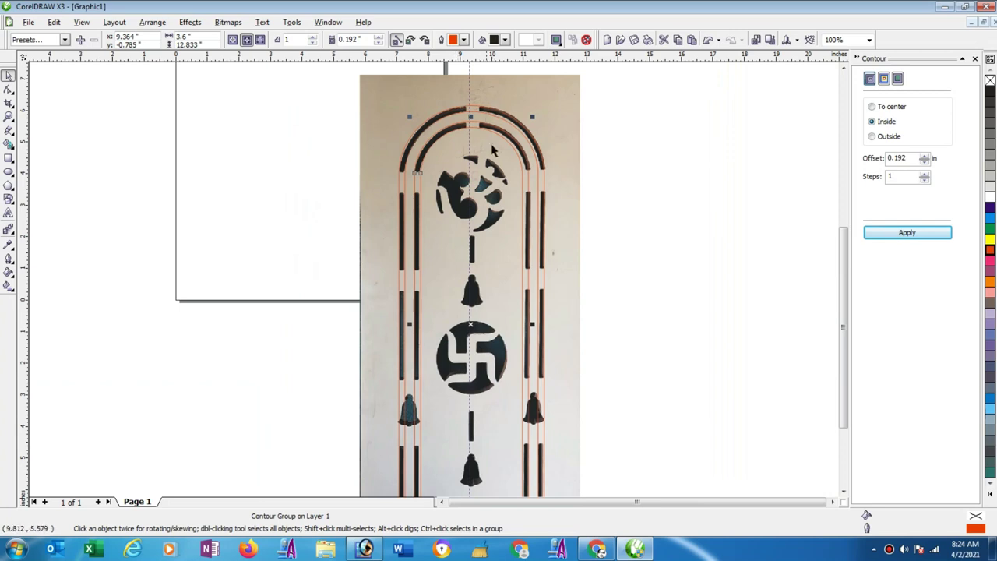
Combine the four red arch outlines into one curve with 25 nodes across 4 subpaths
scroll(428, 310, down, 2)
scroll(431, 354, up, 1)
scroll(433, 311, up, 1)
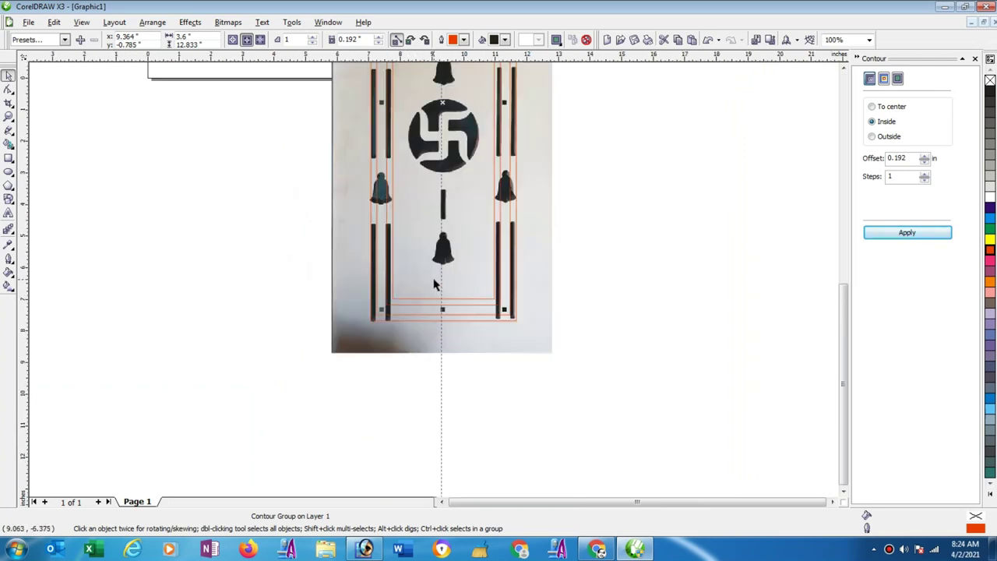
scroll(428, 302, up, 1)
scroll(427, 302, up, 1)
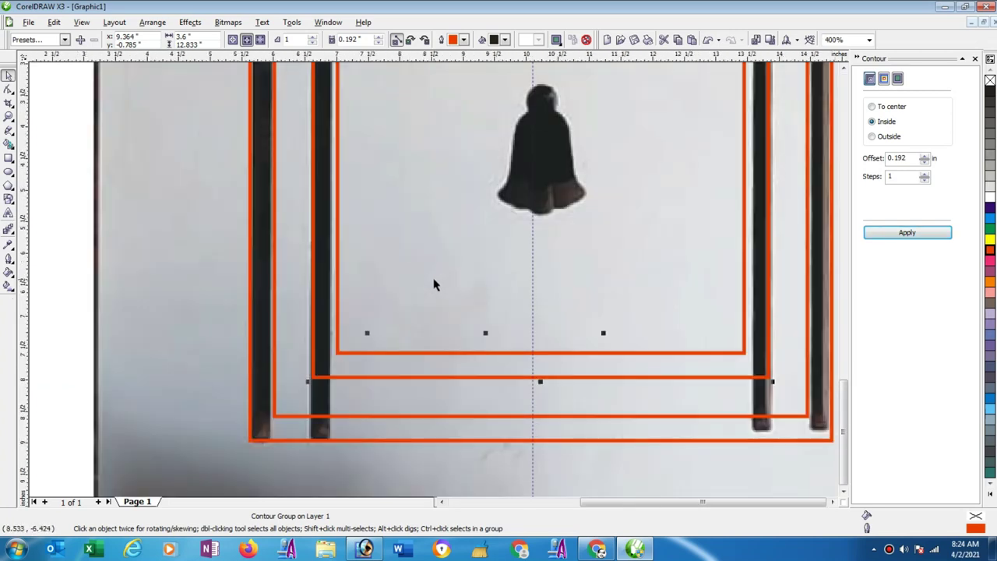
scroll(434, 282, down, 2)
scroll(433, 280, down, 1)
click(377, 117)
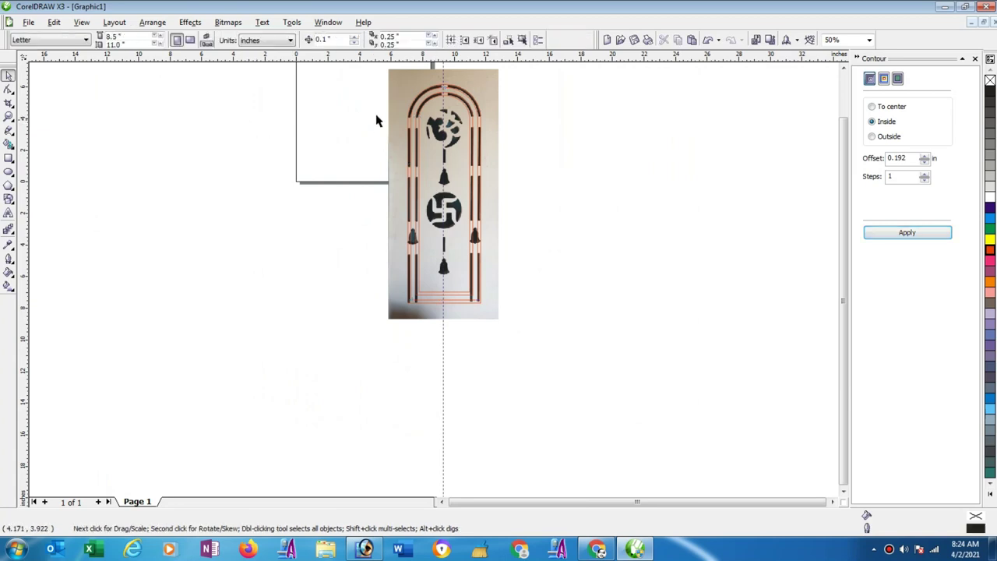
drag(345, 81, 510, 311)
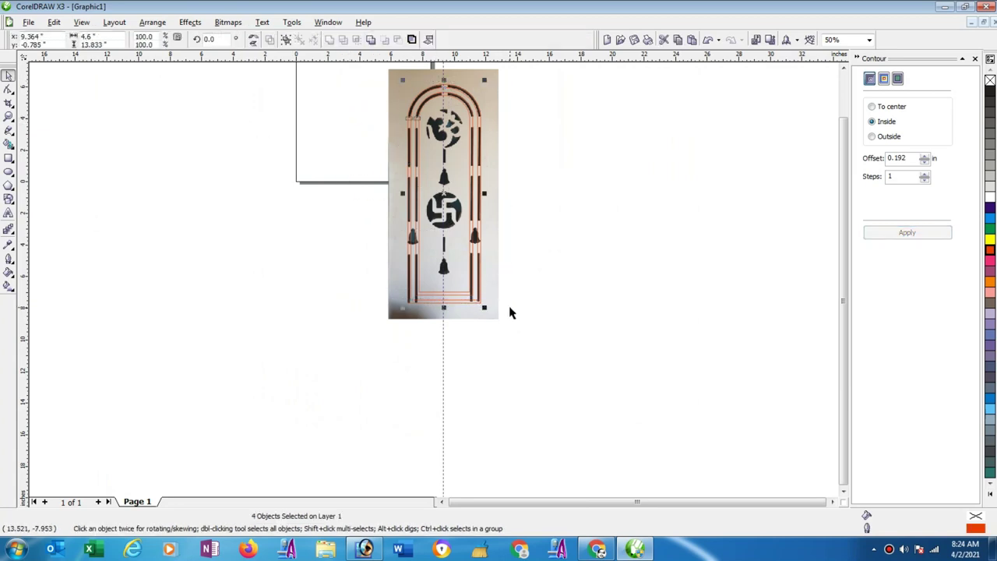
click(153, 24)
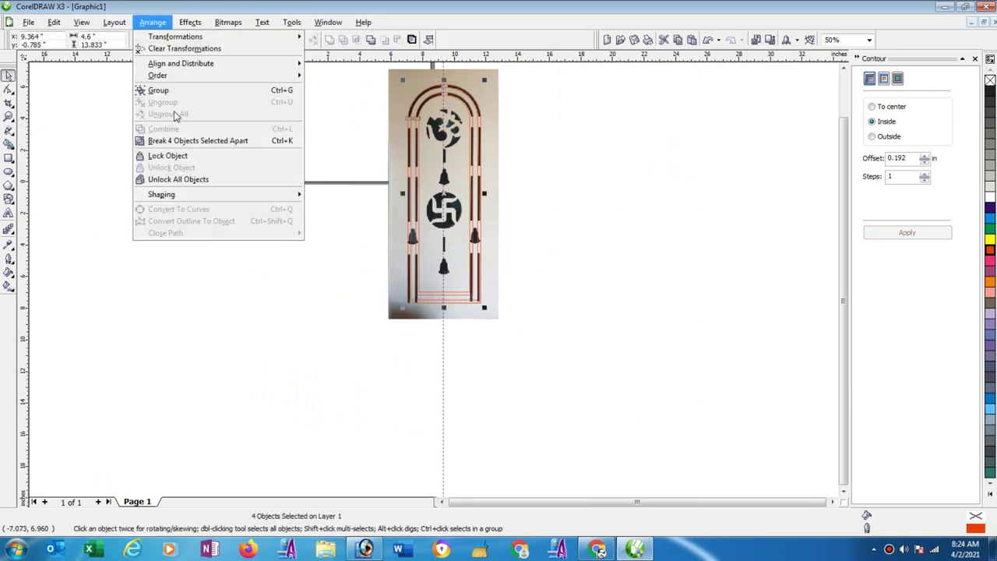
click(179, 137)
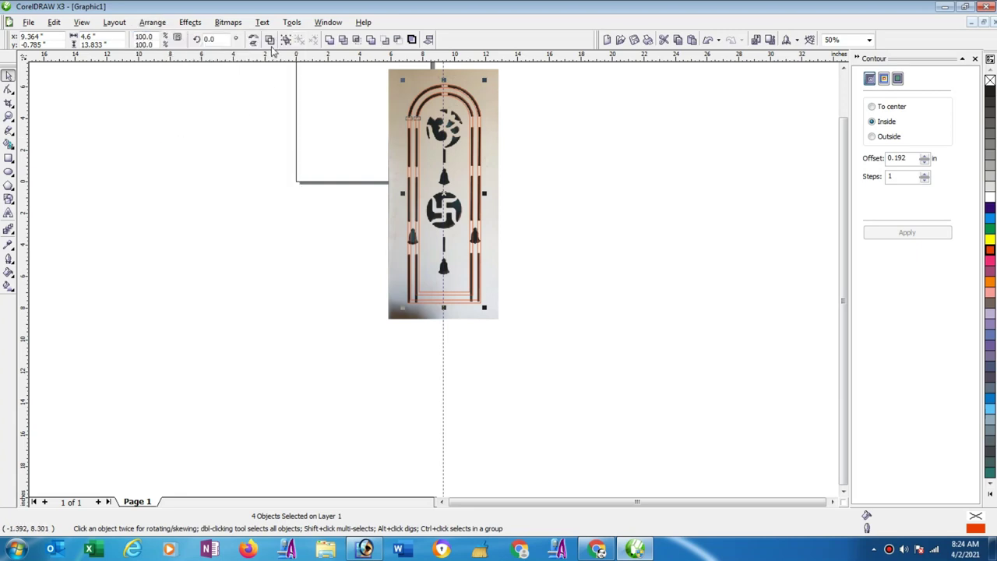
click(269, 40)
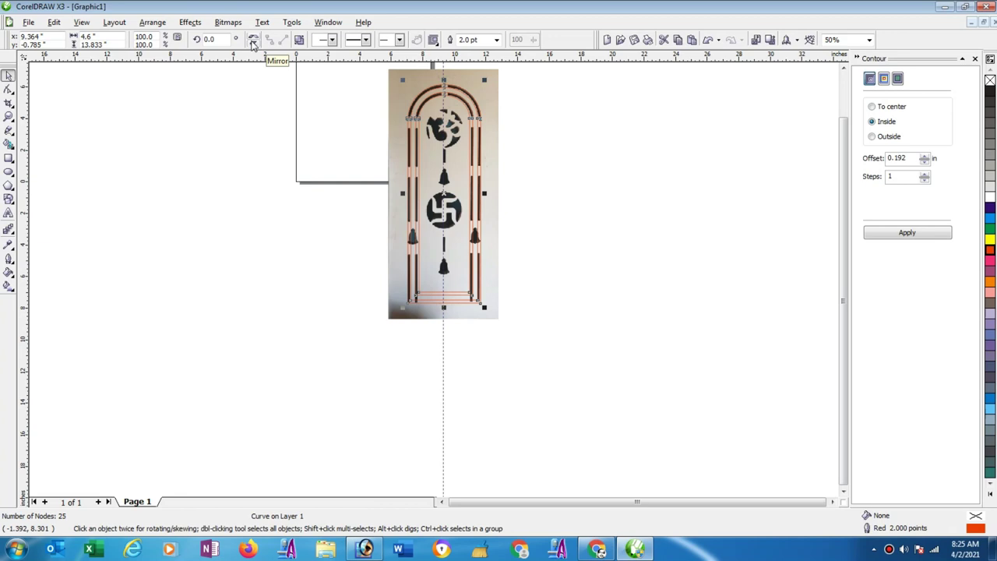
Zoom in on the bottom of the combined outline and select it for node editing
click(567, 257)
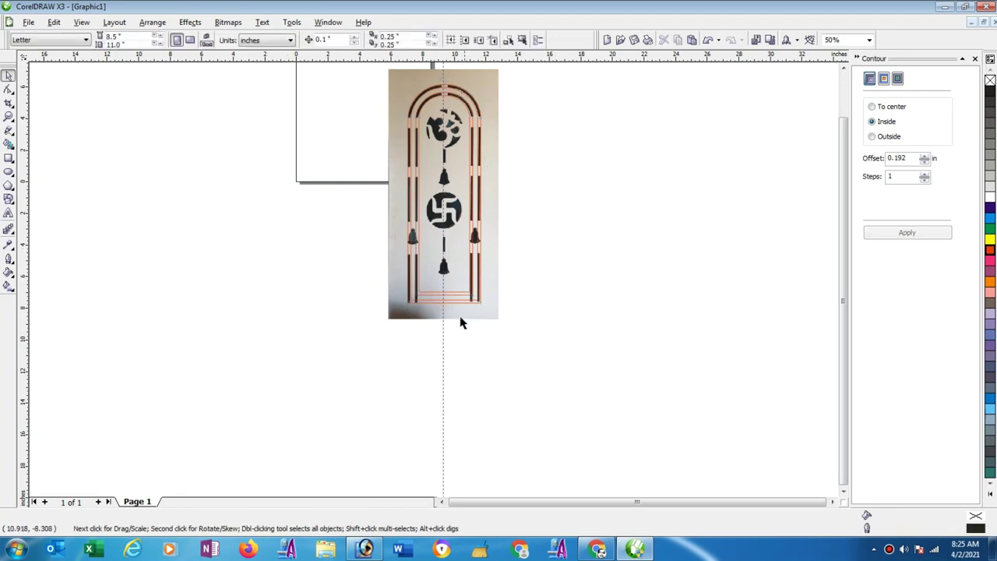
scroll(437, 286, up, 2)
scroll(436, 286, up, 2)
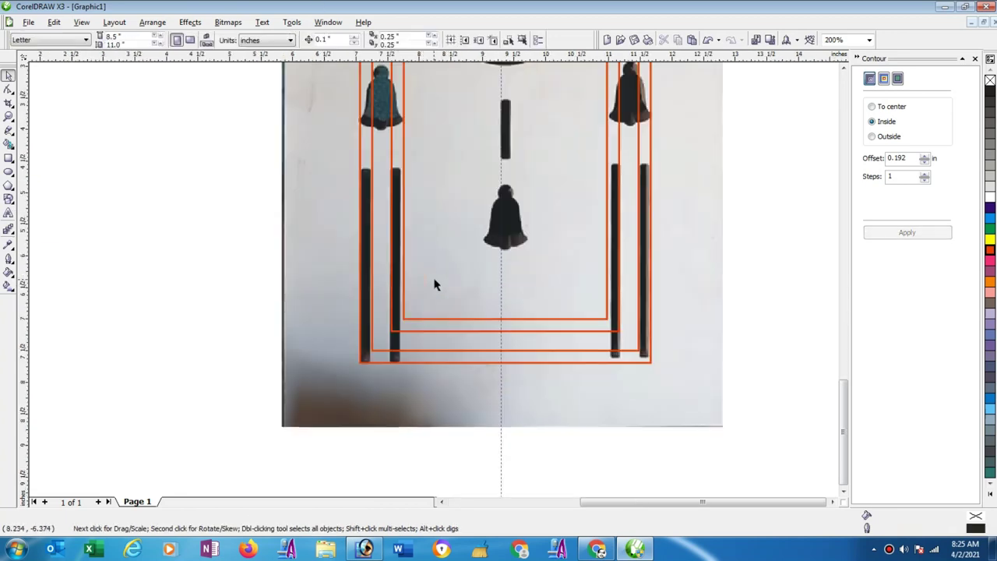
click(448, 324)
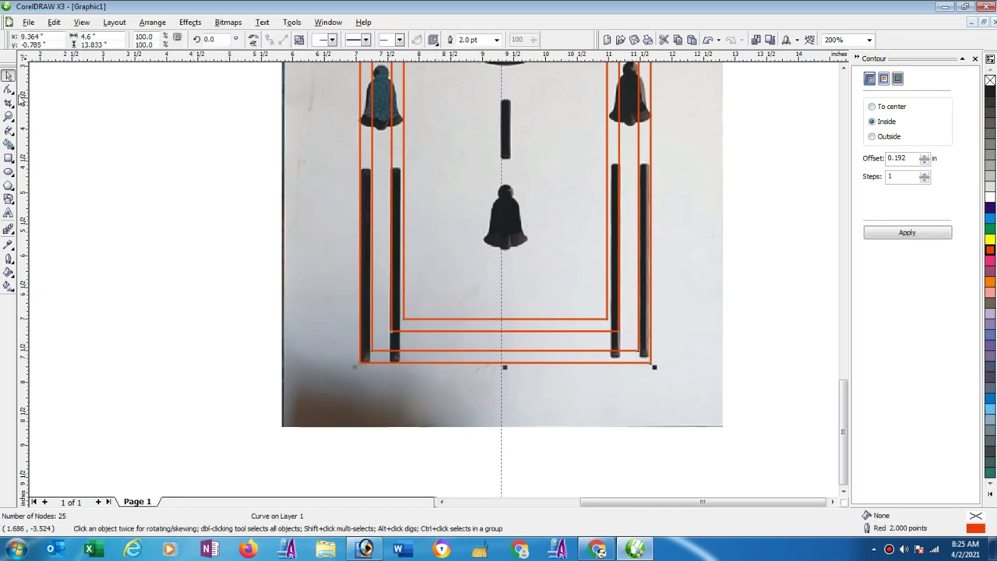
click(8, 90)
Marquee the bottom nodes of every contour loop and nudge them down three steps
drag(315, 279, 699, 407)
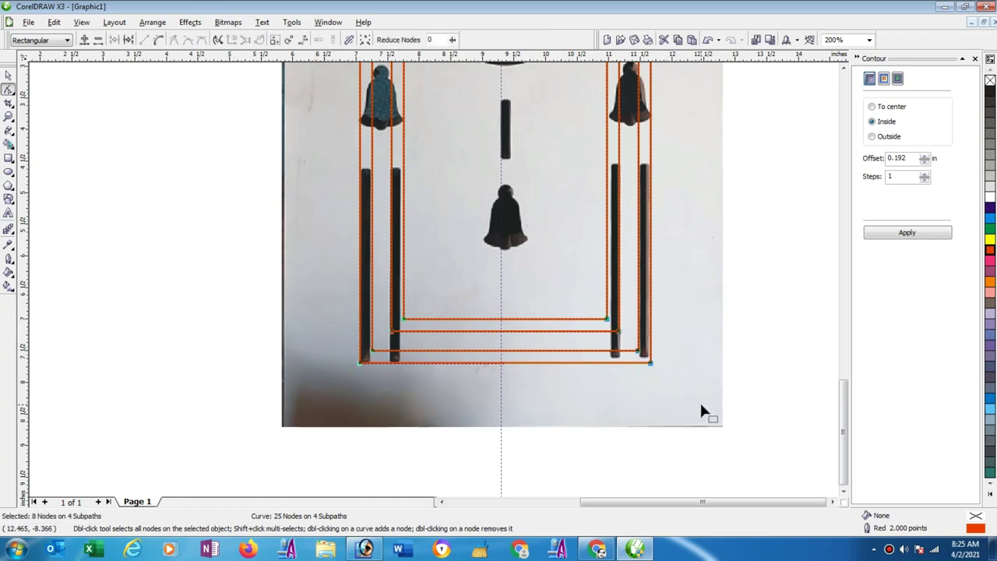
key(Down)
key(Down)
key(Down)
key(Down)
key(Down)
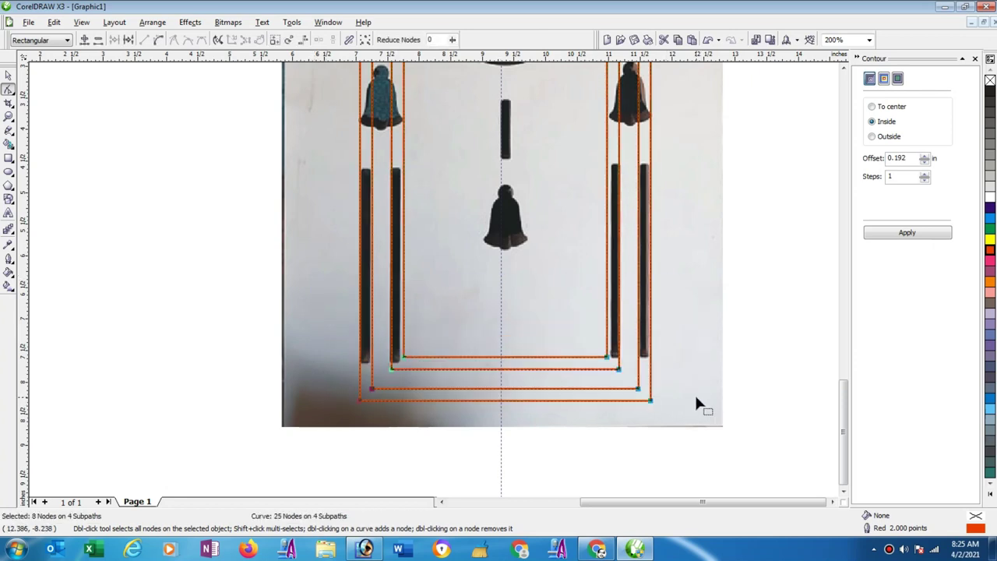
key(Down)
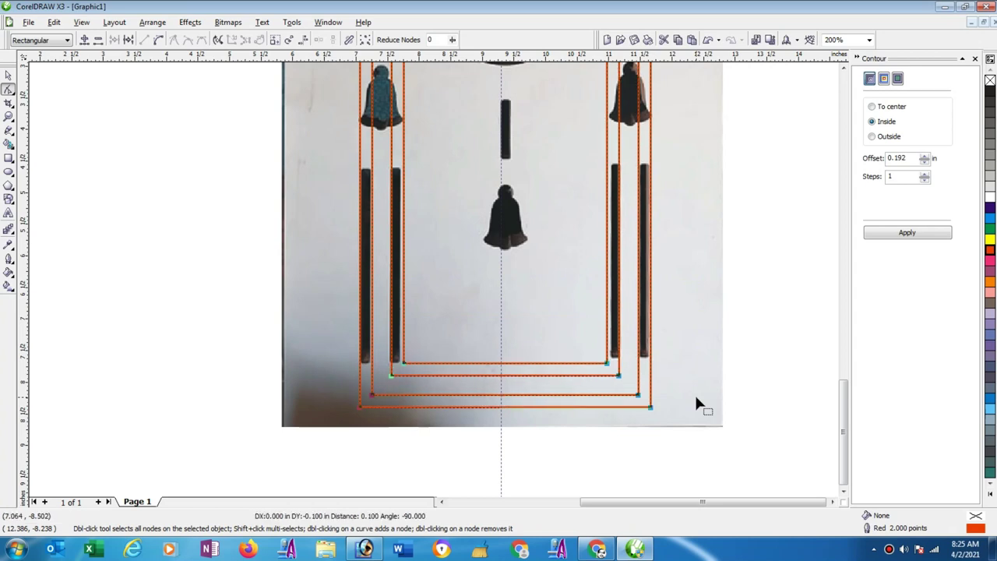
key(Down)
key(Down)
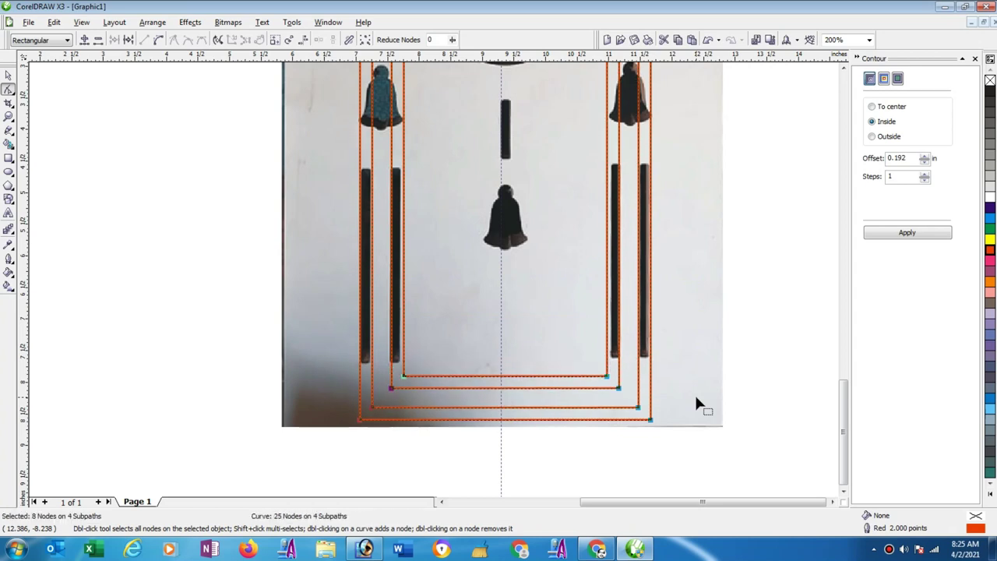
Trim the outlines' bottom segments away with a rectangle drawn across the panel's base
click(9, 158)
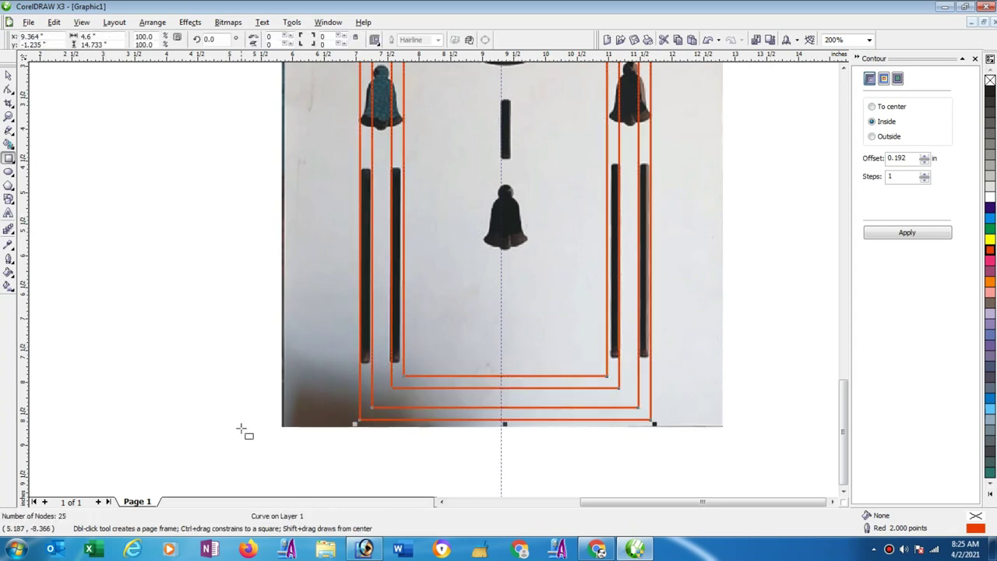
mouse_move(257, 480)
mouse_down()
mouse_move(737, 428)
mouse_move(747, 359)
mouse_up()
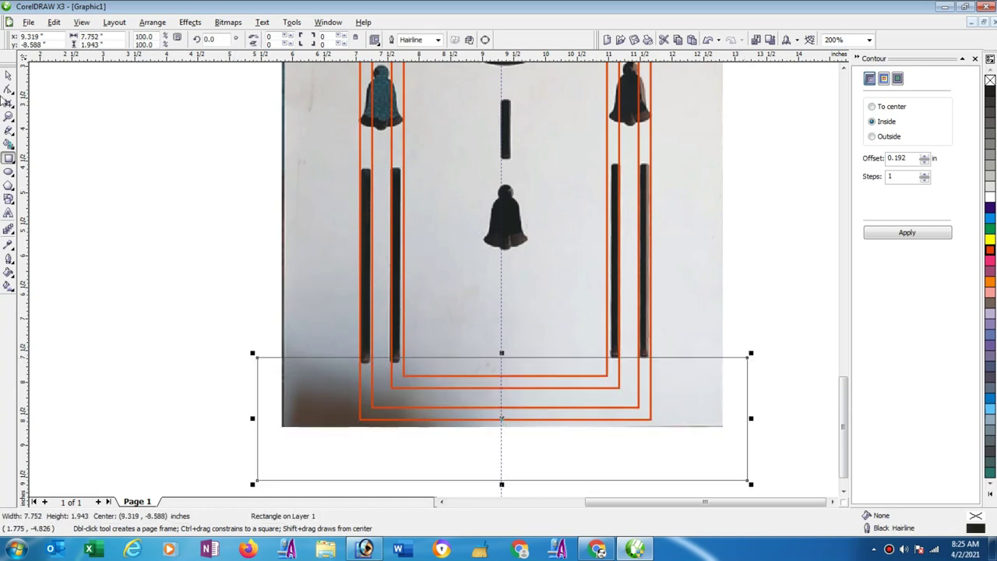
click(8, 75)
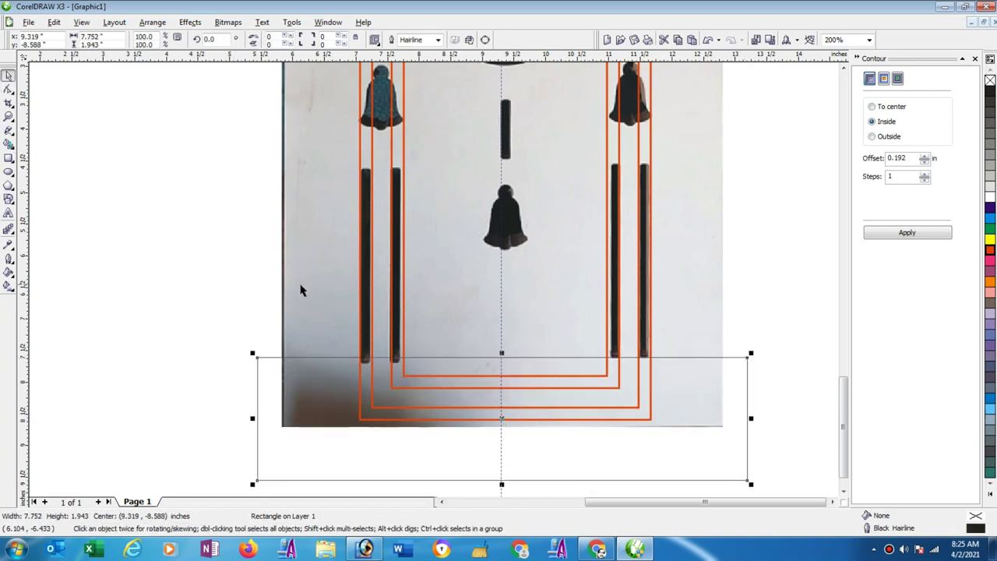
shift+click(403, 318)
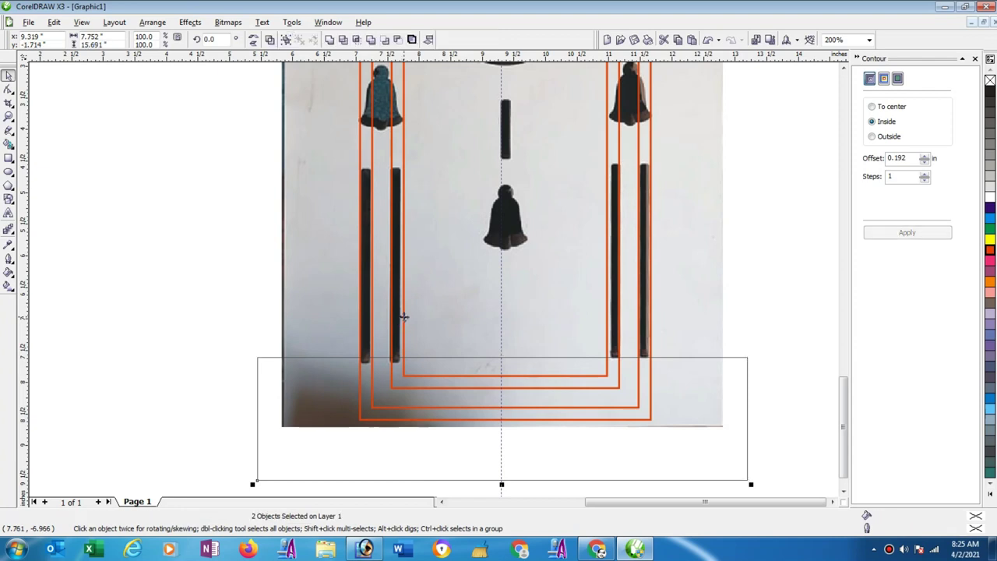
click(343, 40)
click(152, 187)
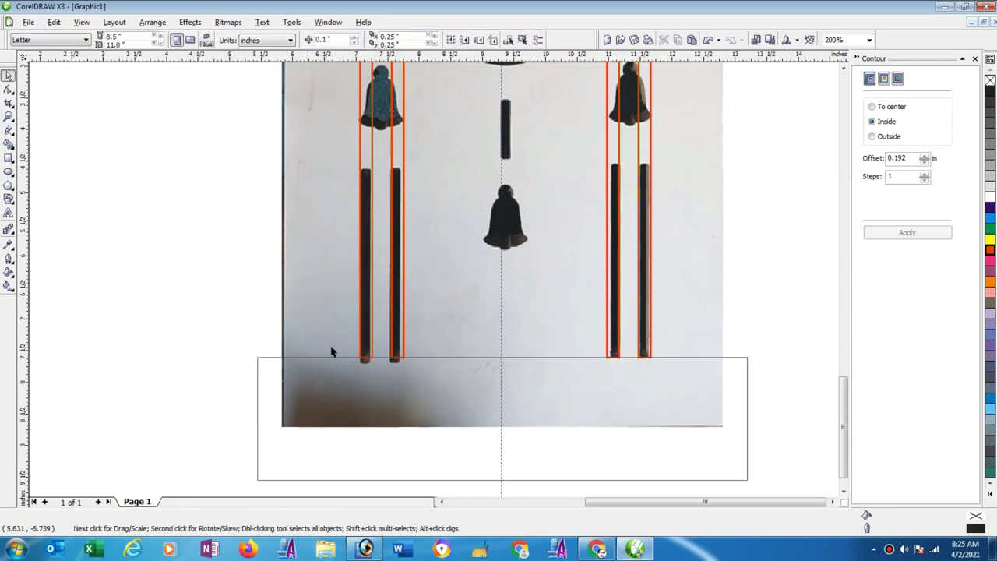
Reshape the trimming rectangle into a thin band across the two side bells
click(438, 359)
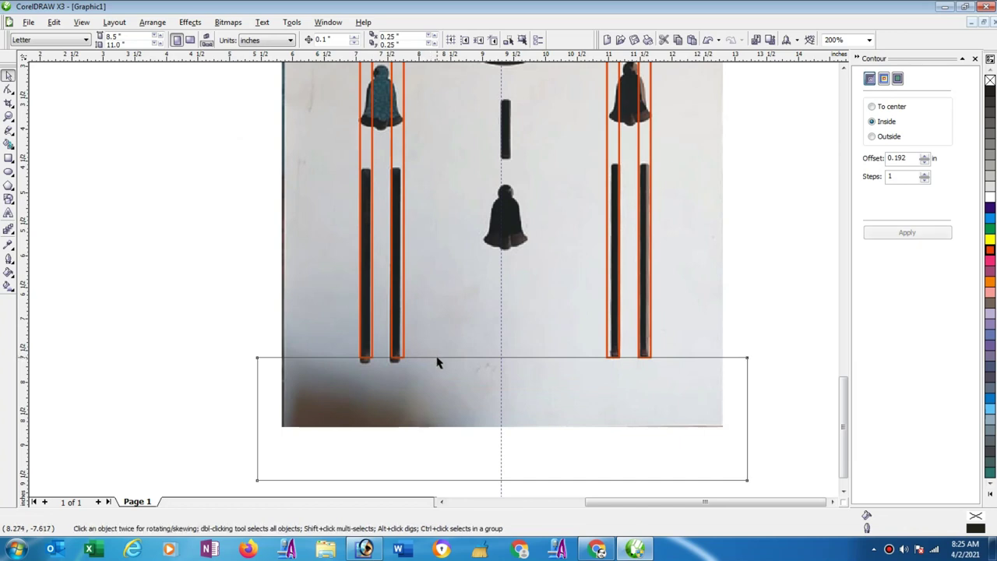
drag(500, 484, 473, 141)
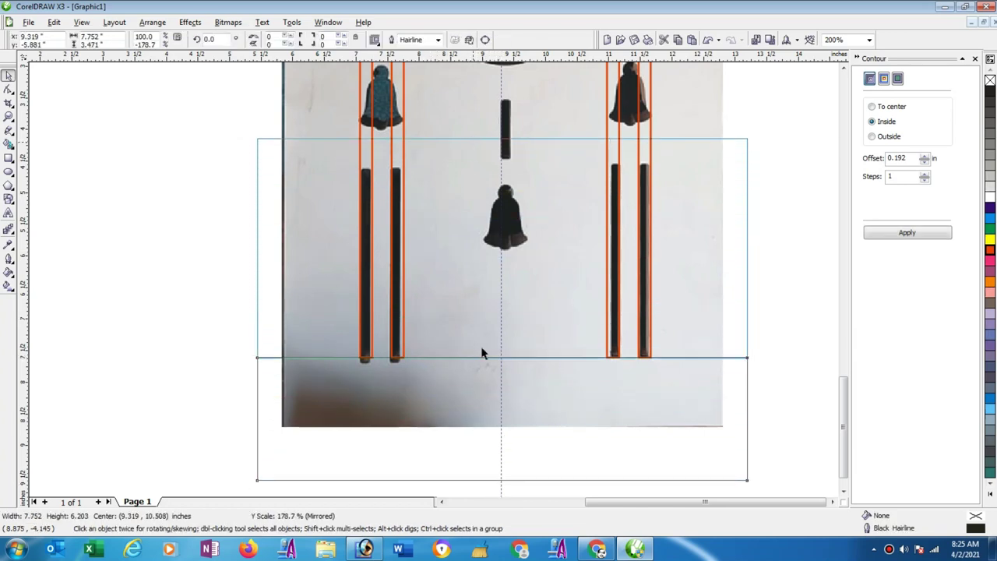
mouse_move(482, 353)
mouse_down()
mouse_move(498, 360)
mouse_move(498, 173)
mouse_up()
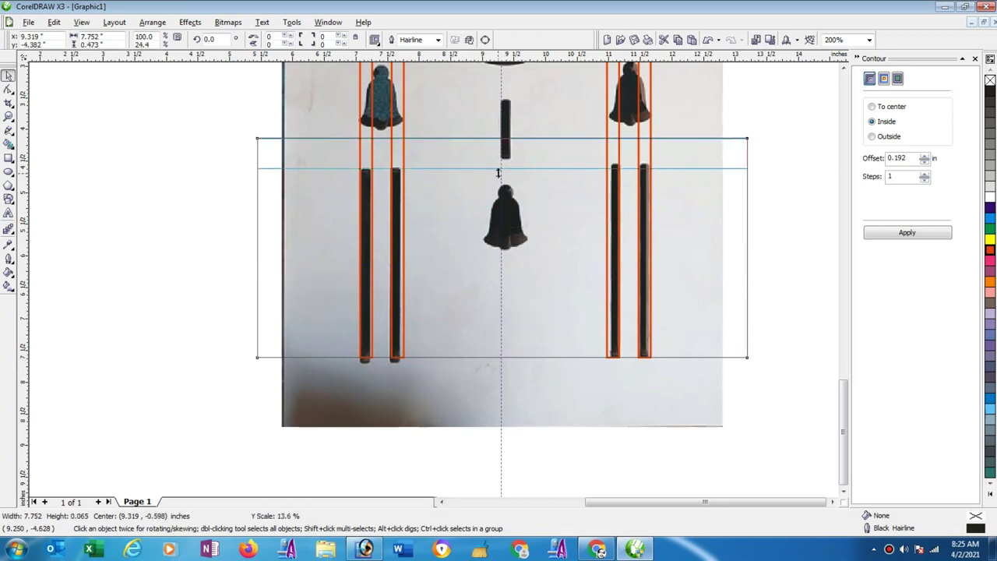
drag(498, 173, 499, 169)
scroll(468, 279, down, 1)
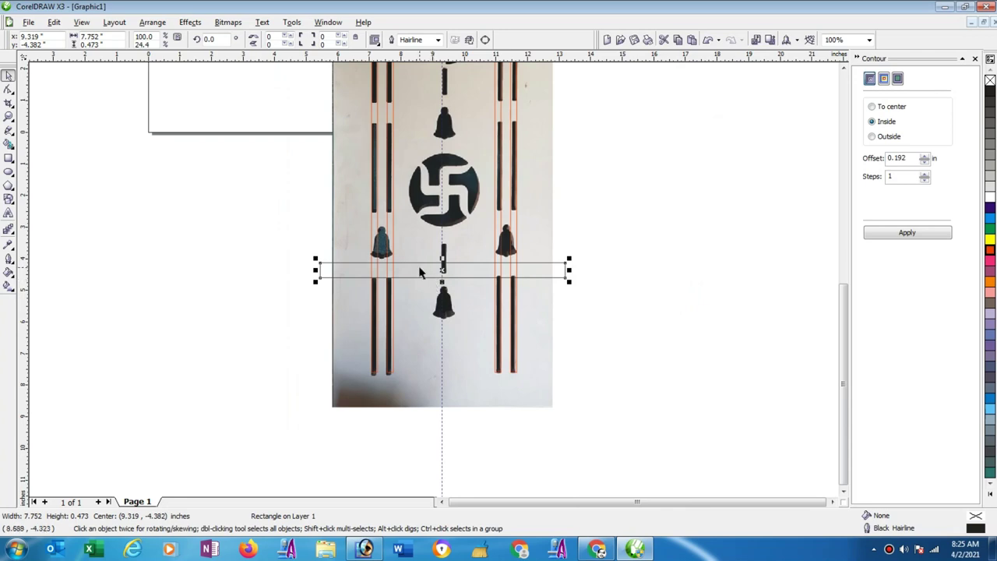
drag(443, 262, 450, 210)
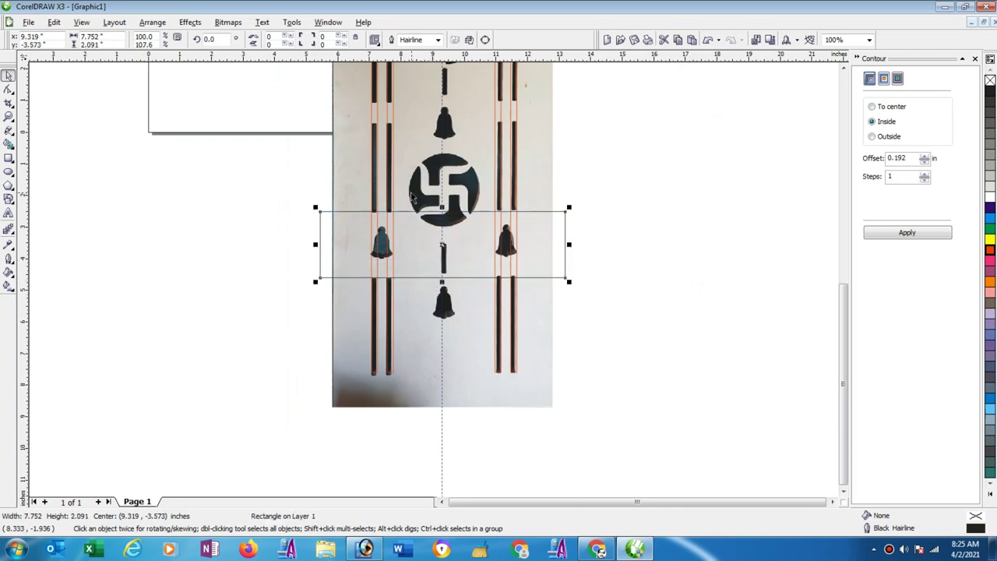
Trim the red slot outlines with the band, separating upper and lower slots
shift+click(394, 306)
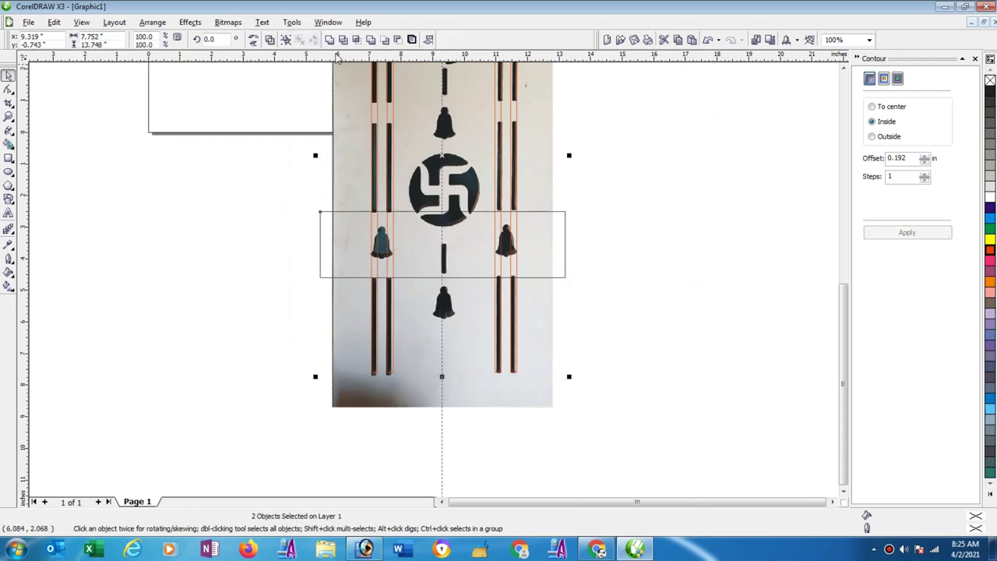
click(424, 165)
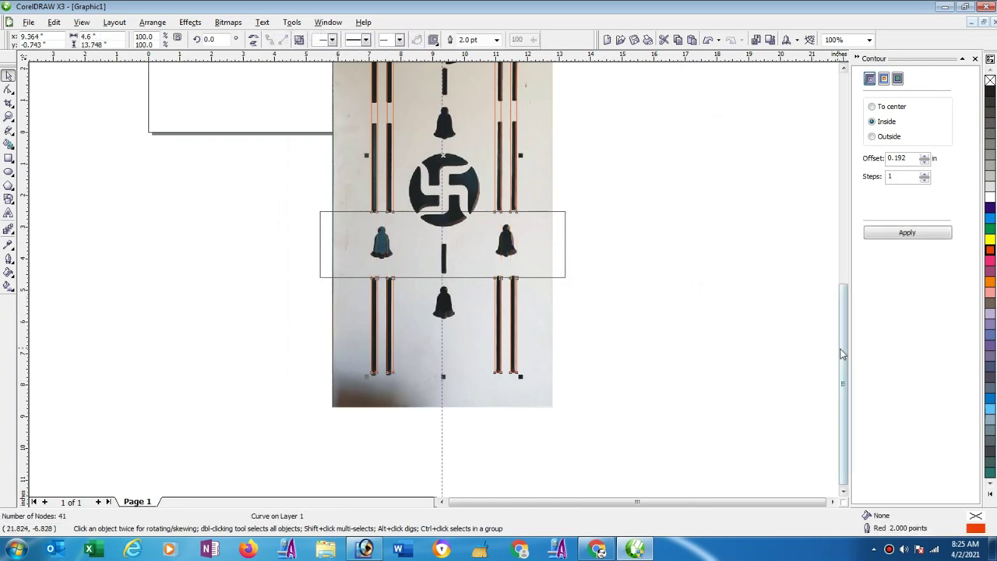
drag(845, 359, 849, 278)
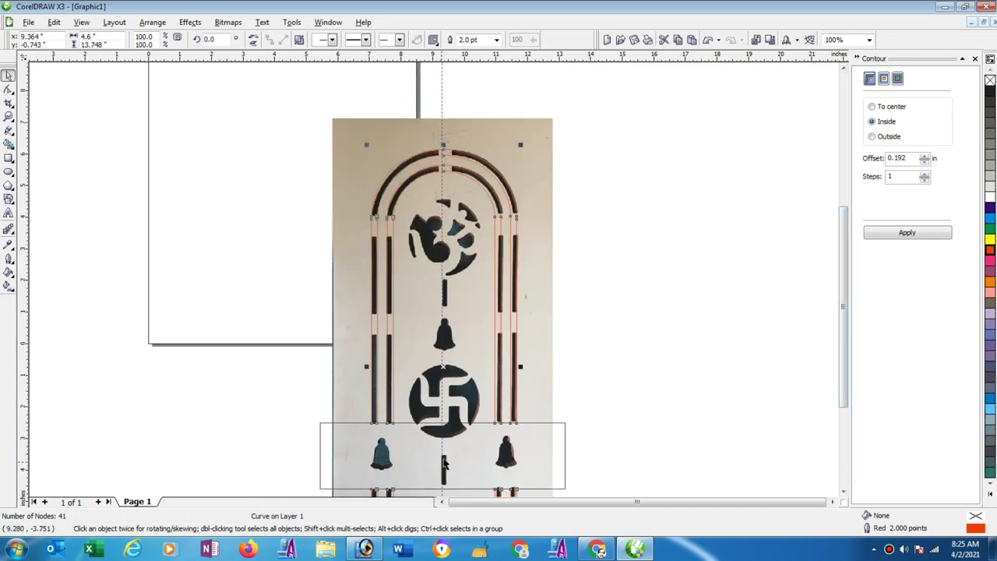
click(583, 435)
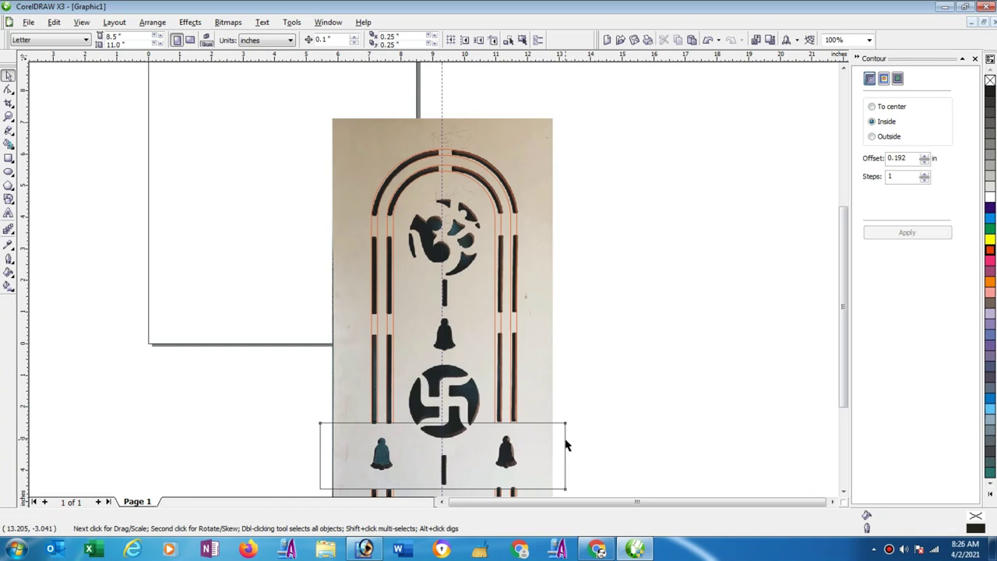
Move the rectangle into a band above the central bell and trim the slot outlines there
click(566, 444)
drag(565, 443, 568, 420)
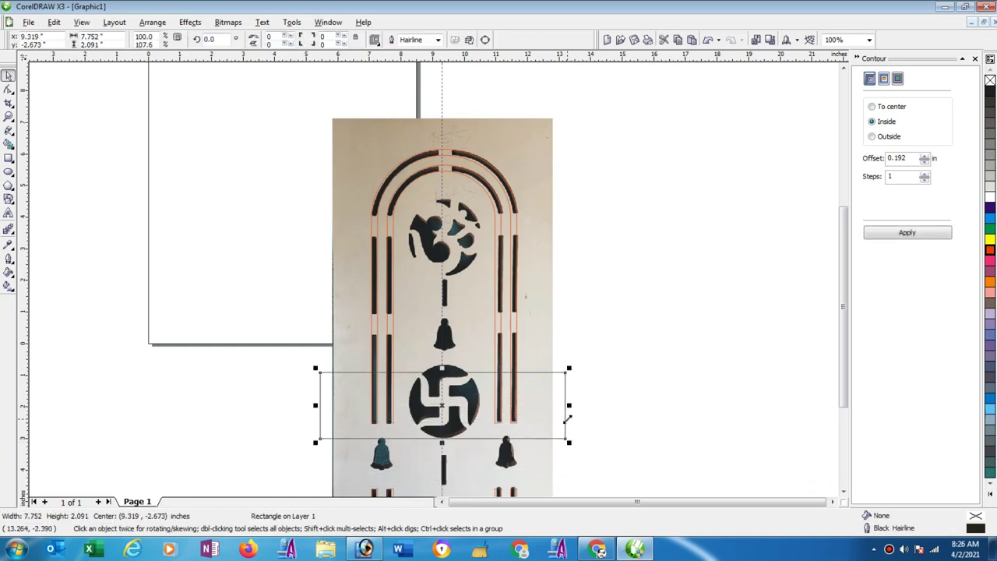
key(Up)
key(Up)
key(Up)
key(Up)
key(Up)
key(Up)
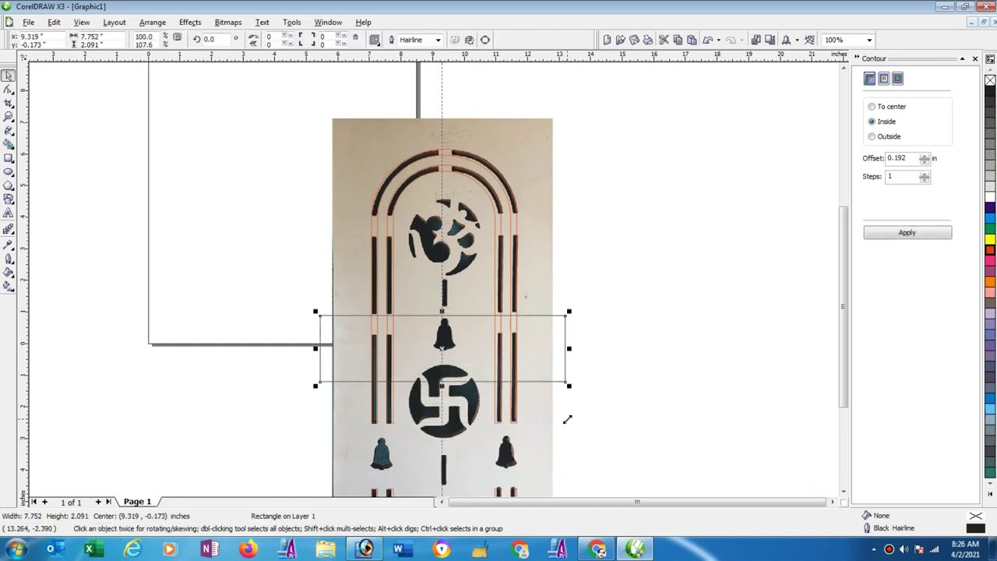
scroll(434, 285, up, 1)
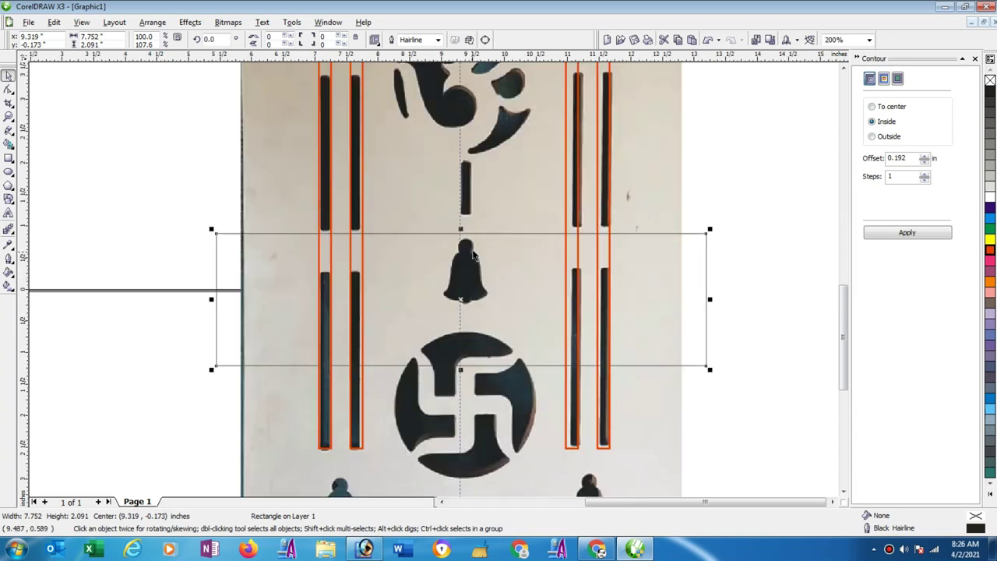
scroll(450, 270, up, 1)
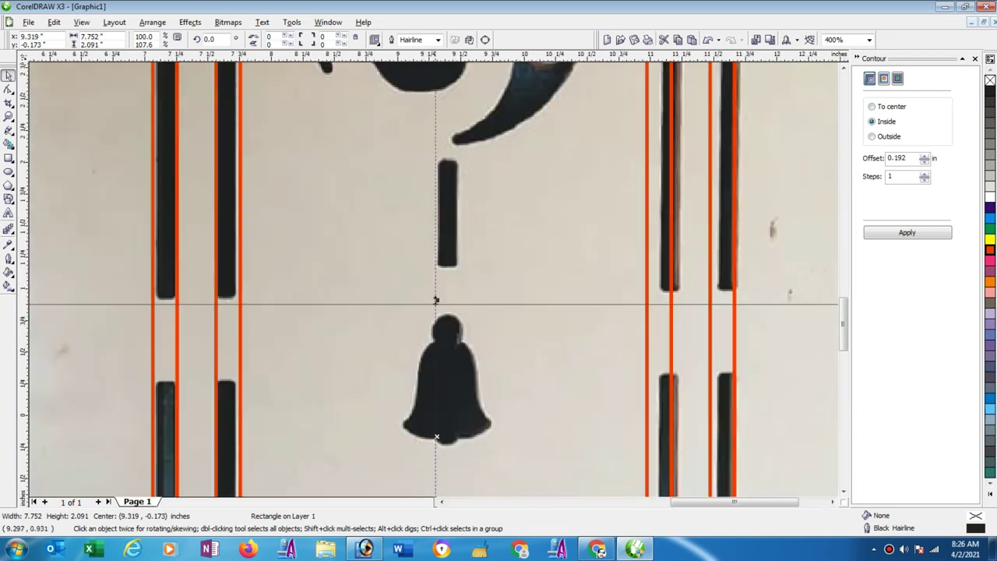
drag(436, 302, 437, 294)
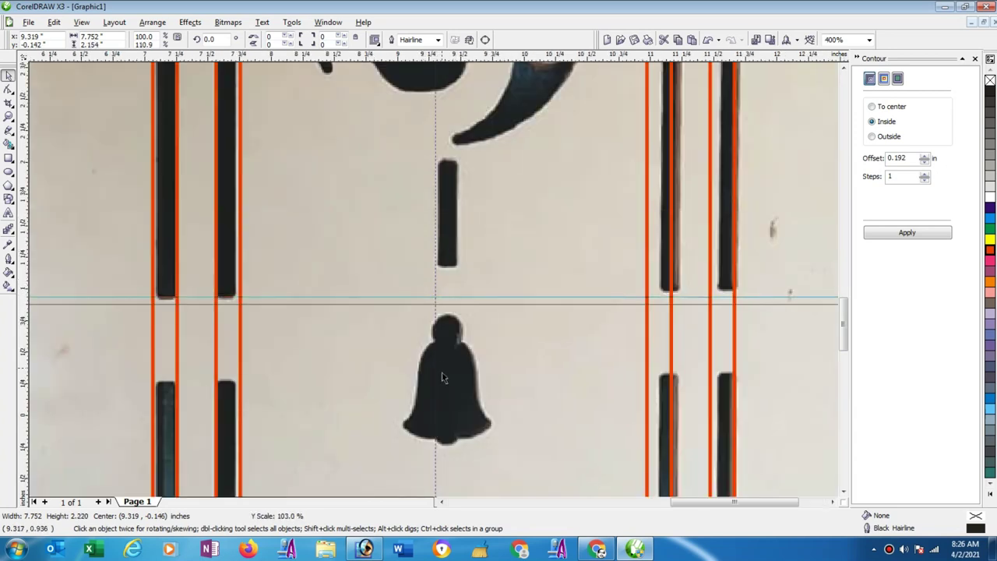
scroll(442, 378, down, 1)
scroll(441, 378, down, 1)
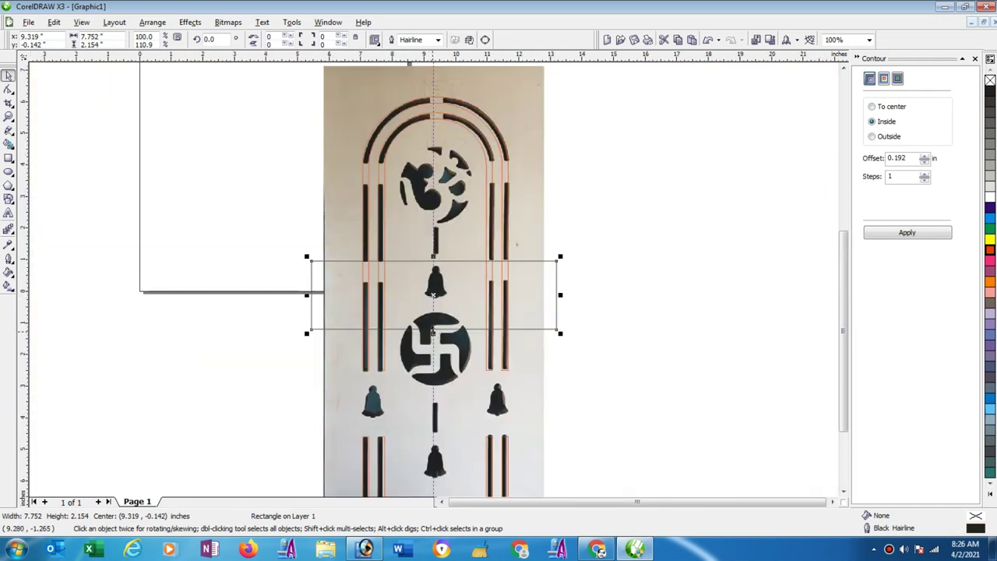
drag(433, 332, 438, 283)
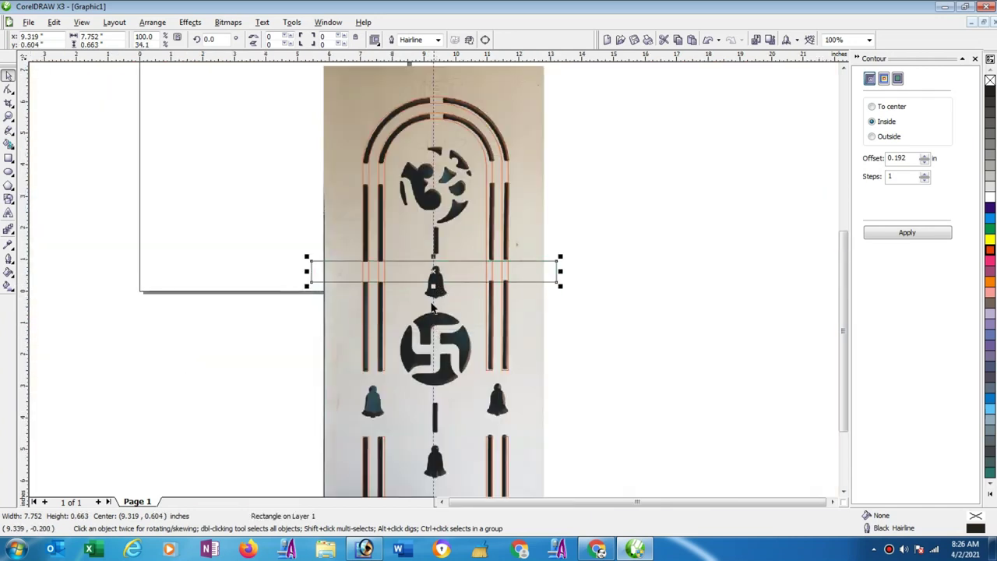
shift+click(384, 345)
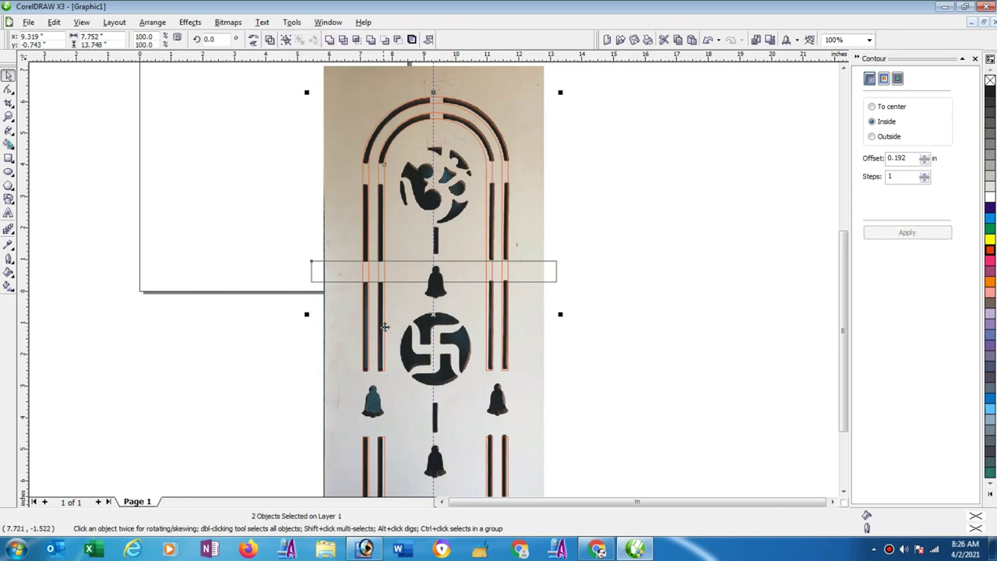
click(345, 40)
click(590, 224)
Nudge the strip up over the arch legs near the Om symbol and trim the arch outlines
click(534, 261)
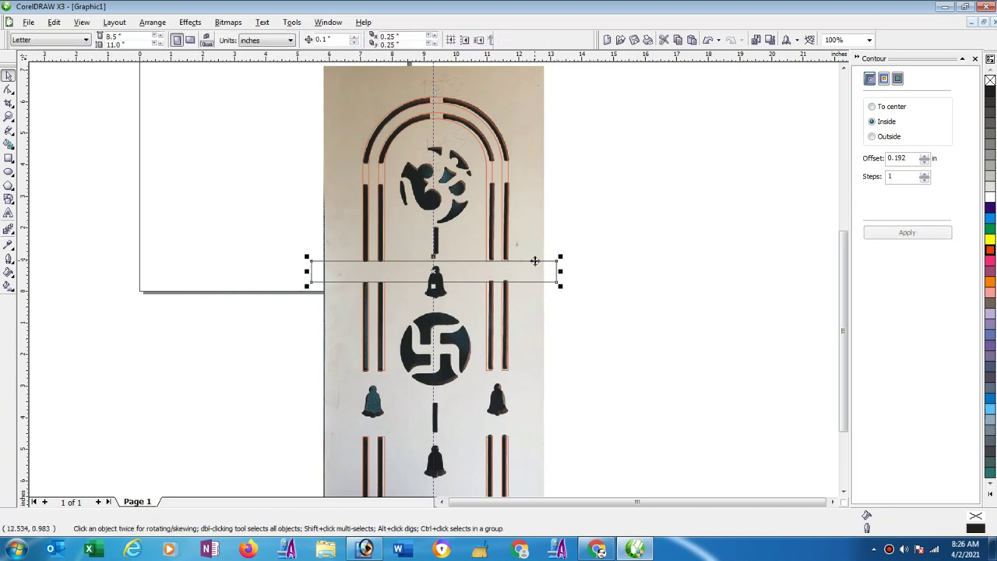
key(Up)
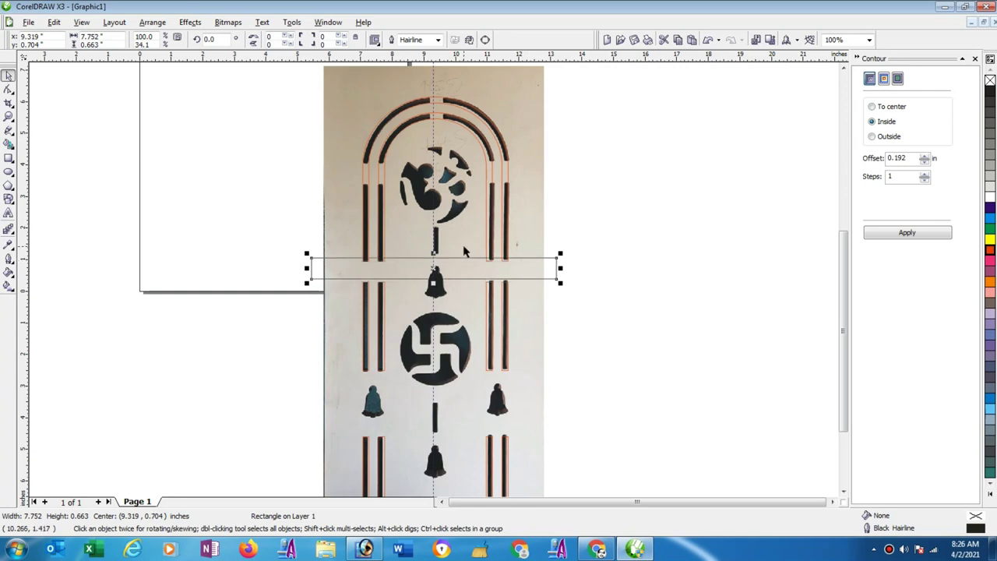
key(Up)
key(Up)
key(Up)
key(Up)
key(Up)
key(Up)
key(Up)
key(Up)
key(Up)
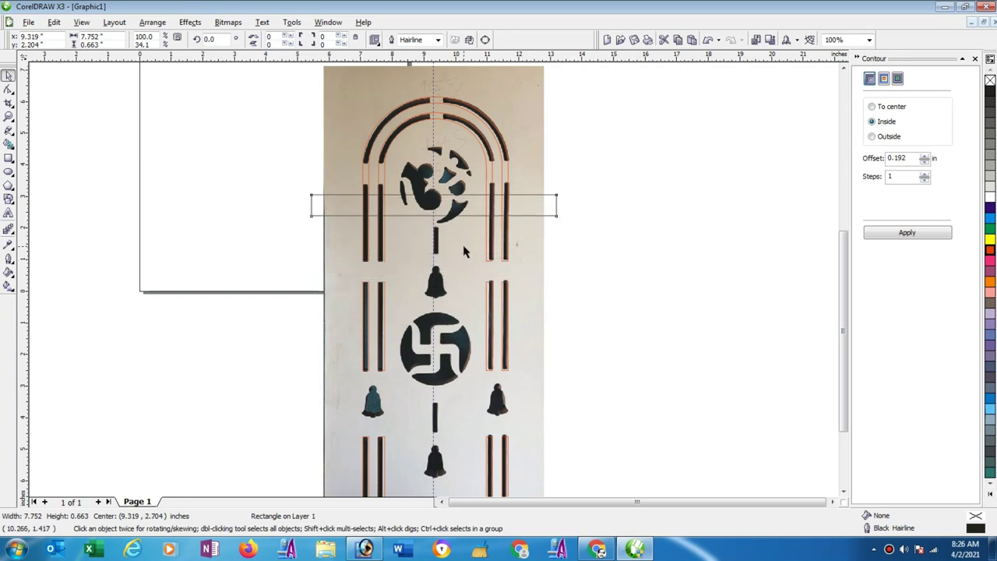
key(Up)
key(Up)
key(Up)
key(Up)
key(Up)
key(Up)
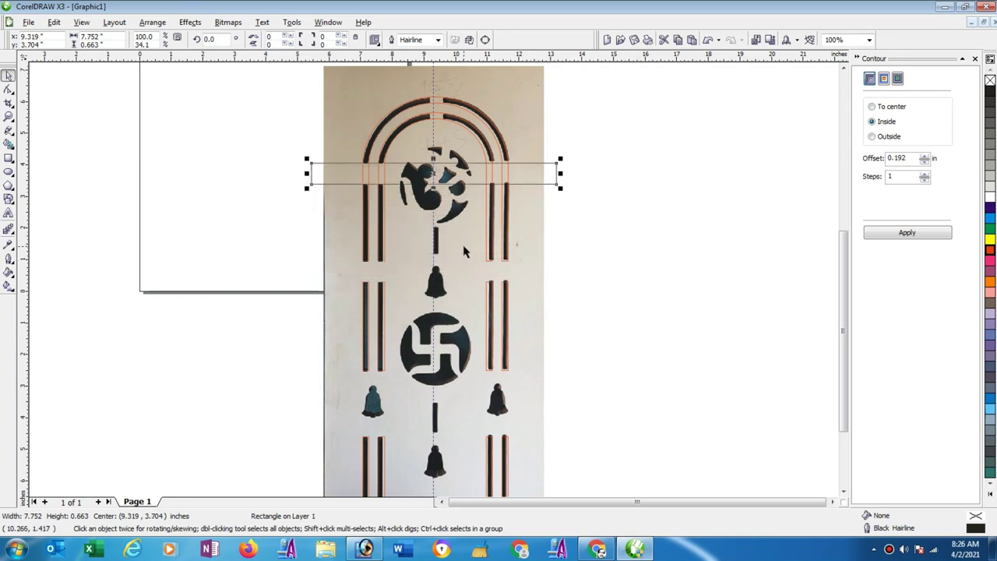
shift+click(384, 253)
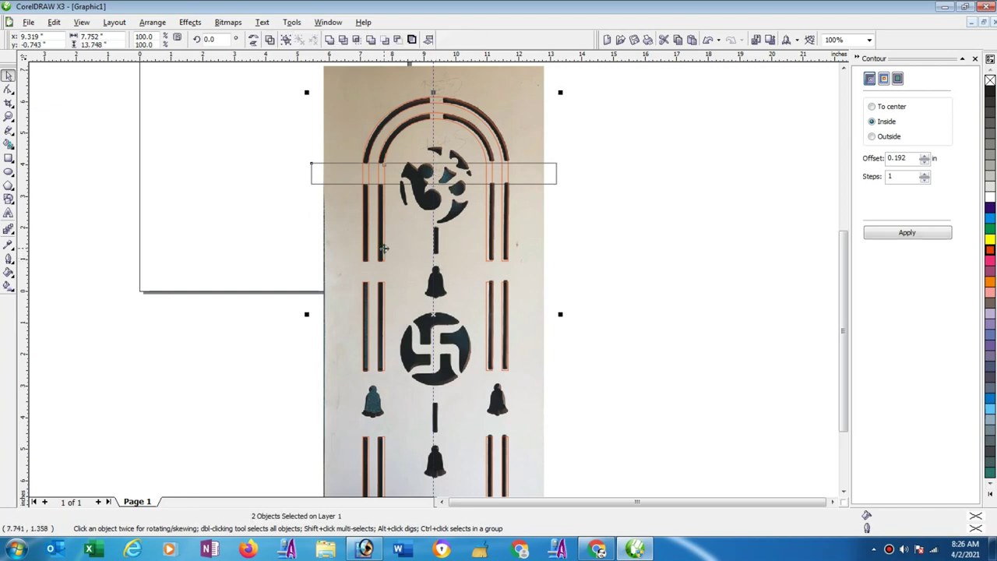
click(343, 40)
click(556, 179)
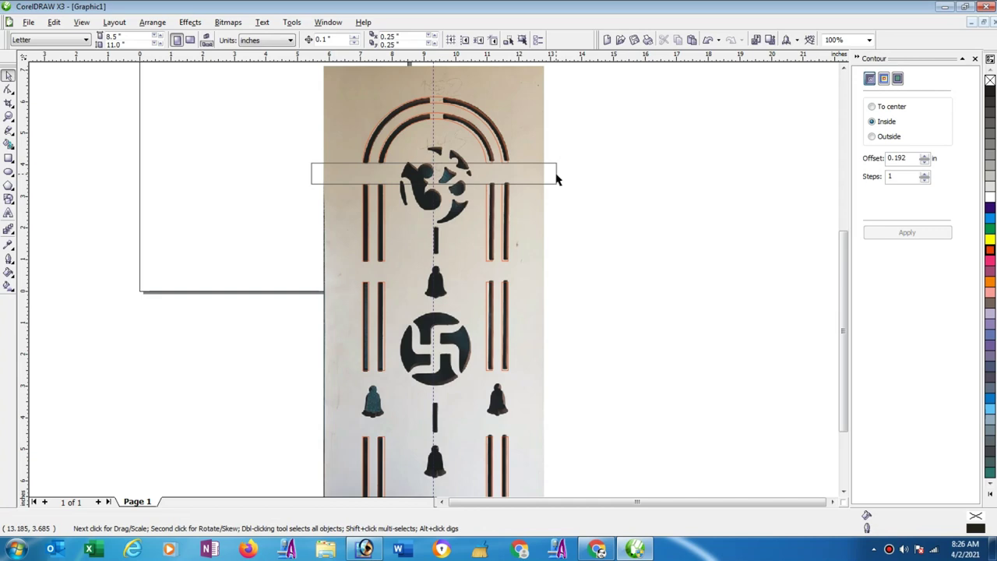
Rotate the strip 90°, narrow it to a thin bar, and centre it on the arch
click(556, 179)
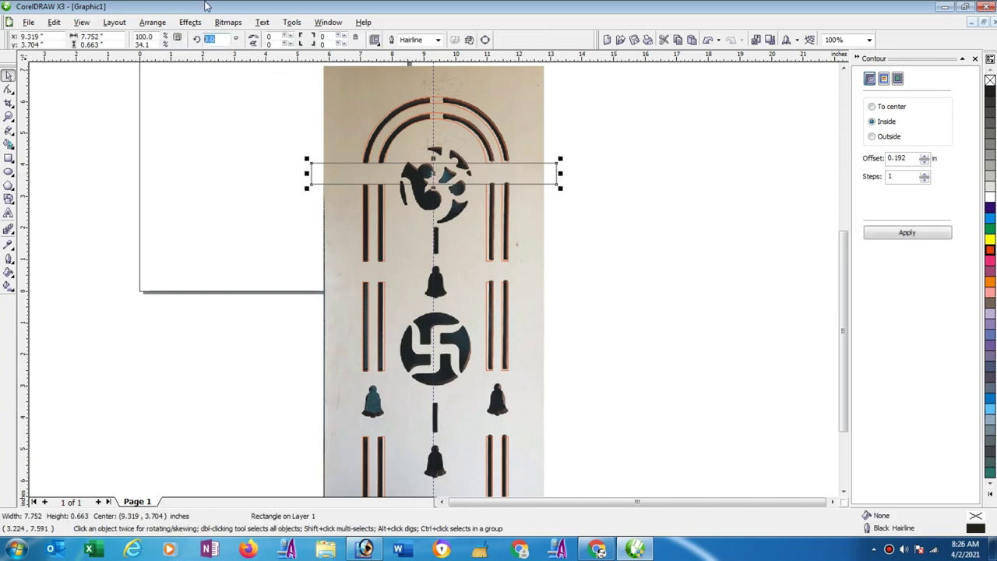
text(90)
key(Return)
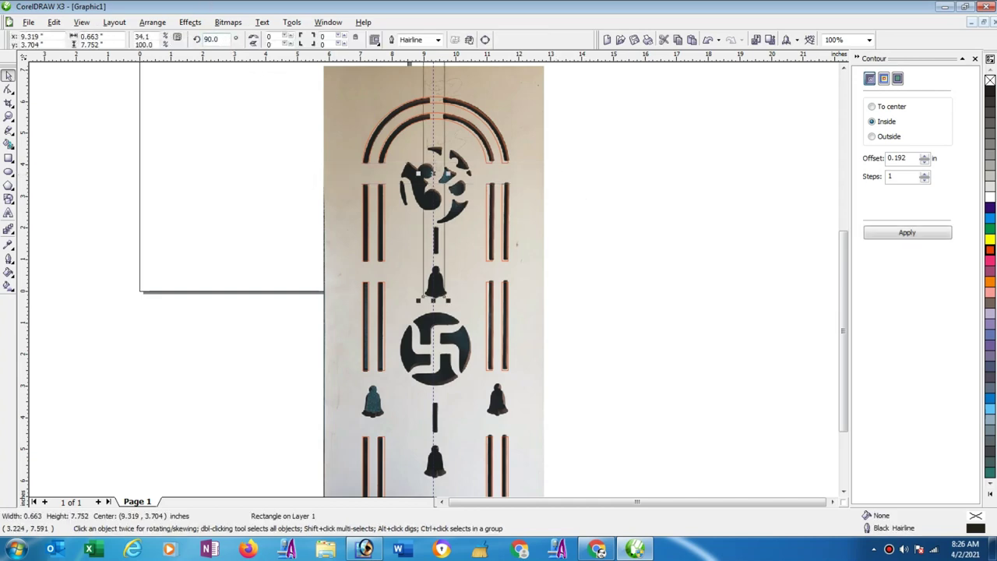
scroll(433, 133, up, 1)
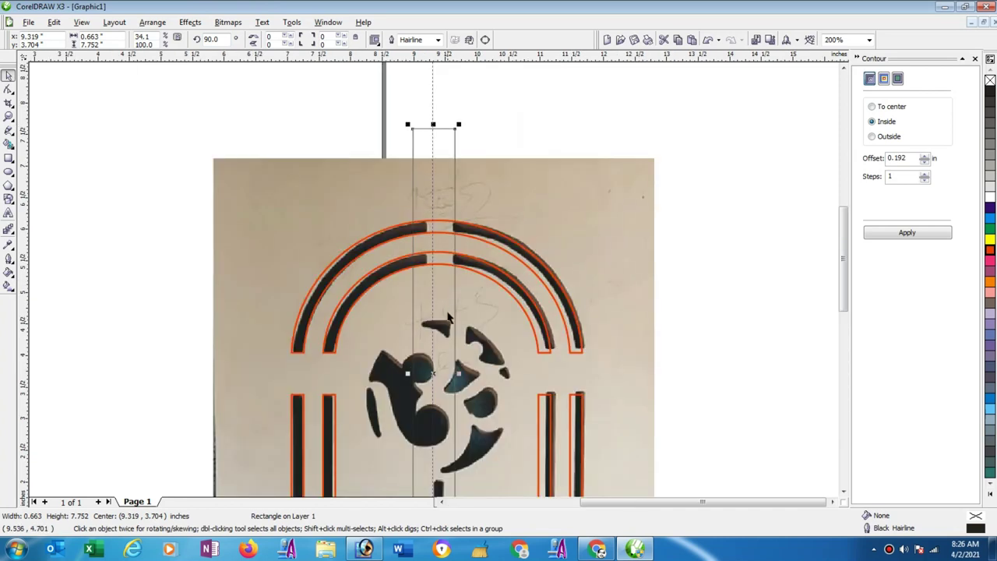
drag(407, 374, 421, 374)
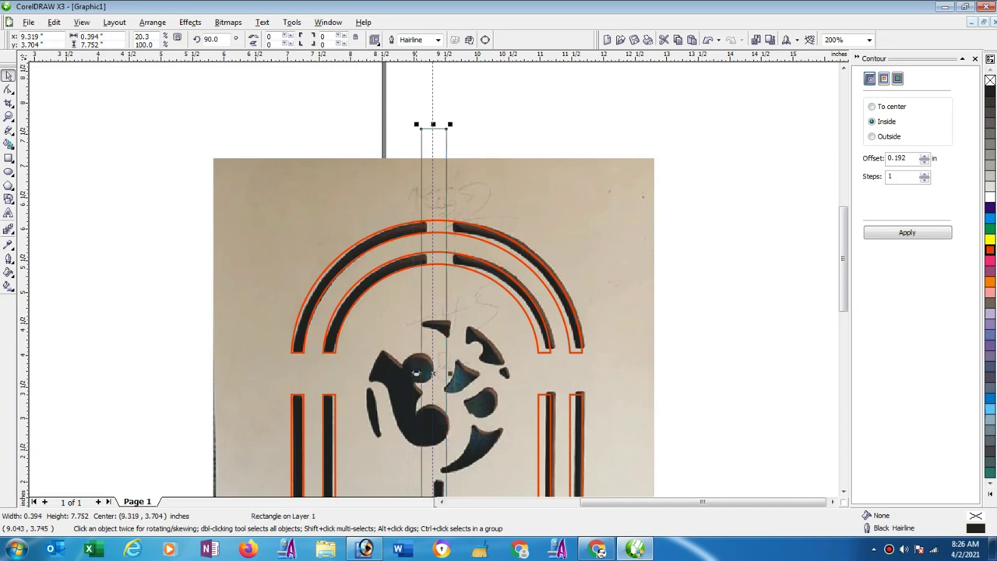
shift+click(475, 274)
key(c)
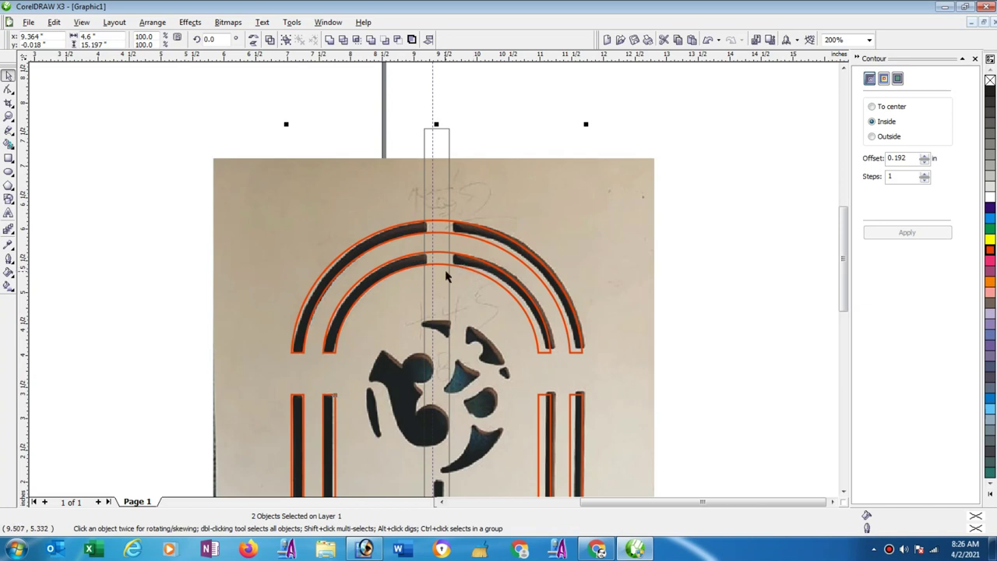
scroll(440, 282, up, 1)
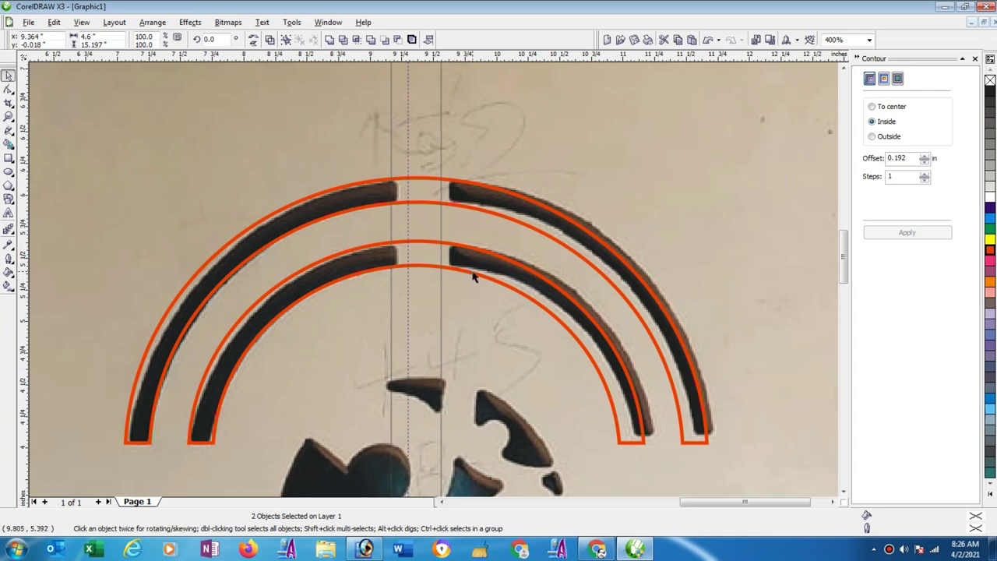
Trim the red arches at their top centre with the vertical bar
key(Tab)
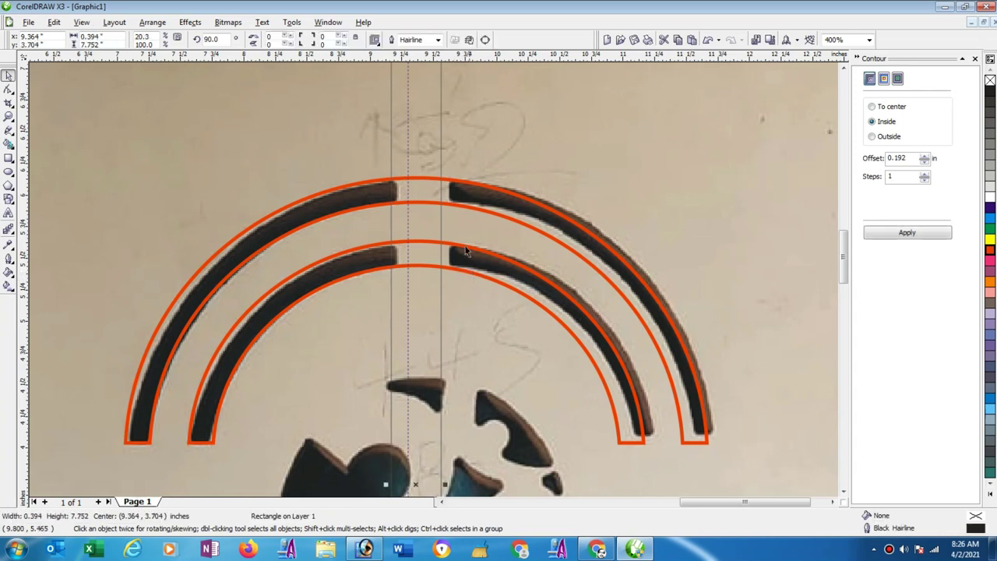
key(Escape)
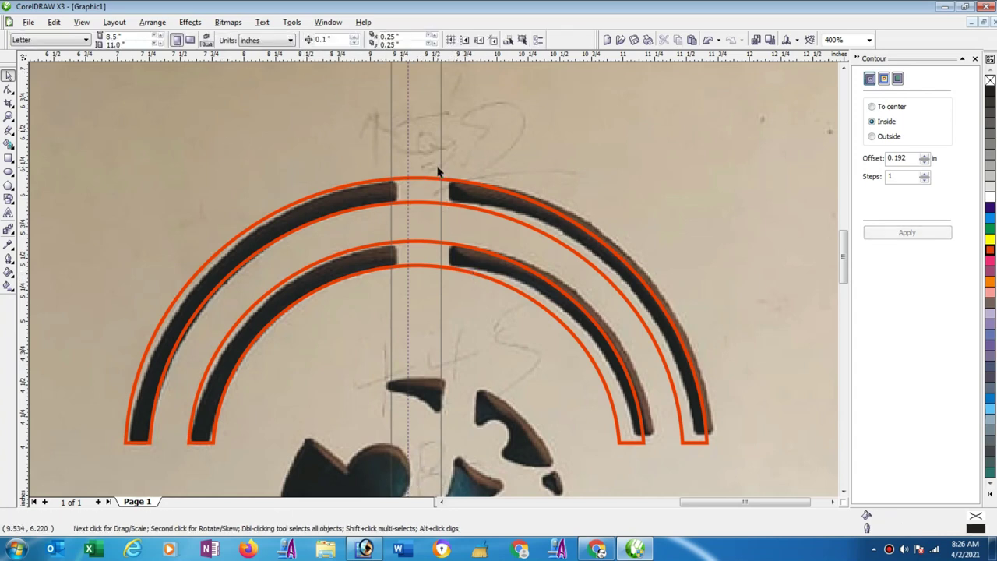
click(441, 172)
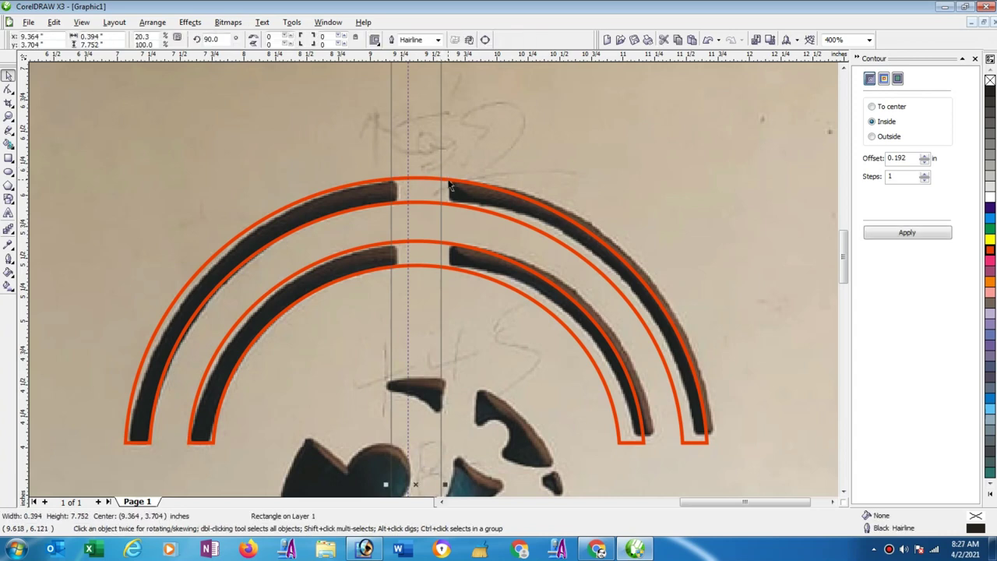
shift+click(449, 185)
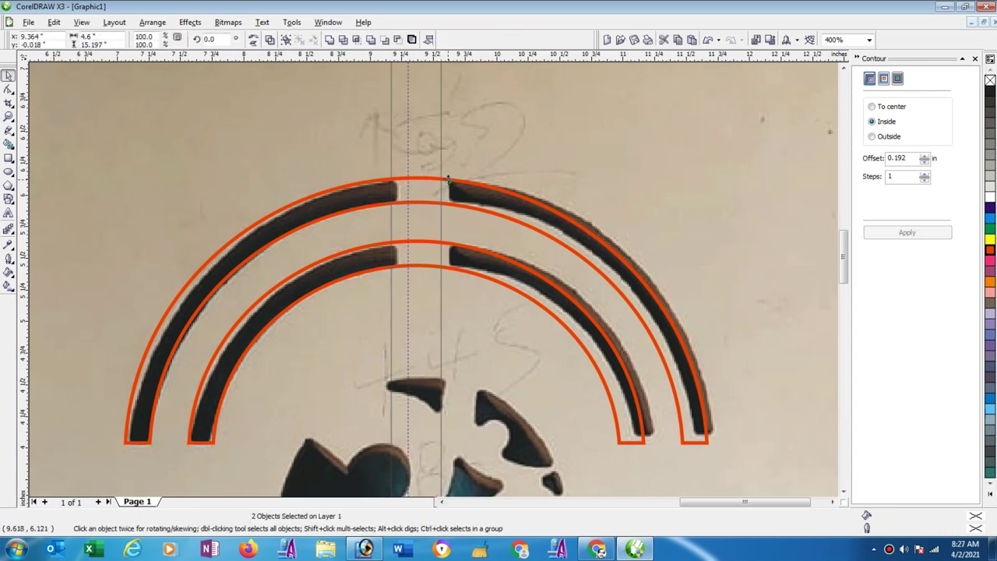
click(343, 39)
key(Escape)
scroll(437, 292, down, 4)
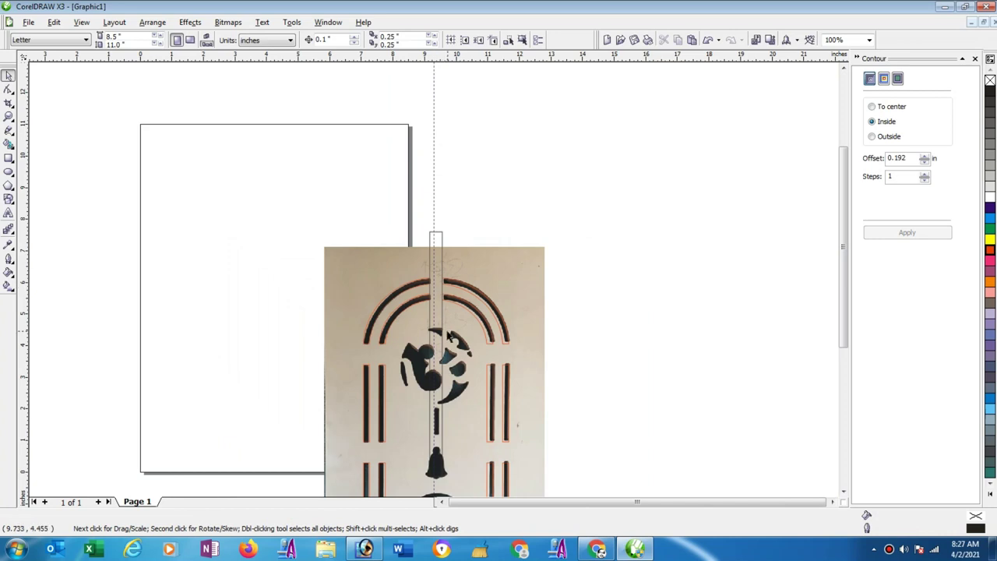
Break the red slot outlines apart into 16 separate 4-node rectangles
click(442, 322)
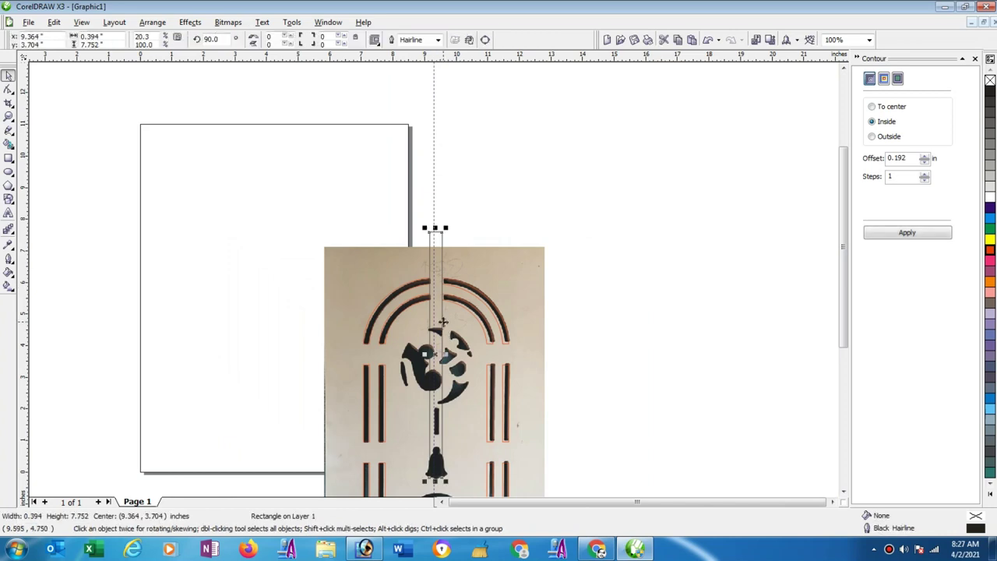
scroll(433, 298, down, 1)
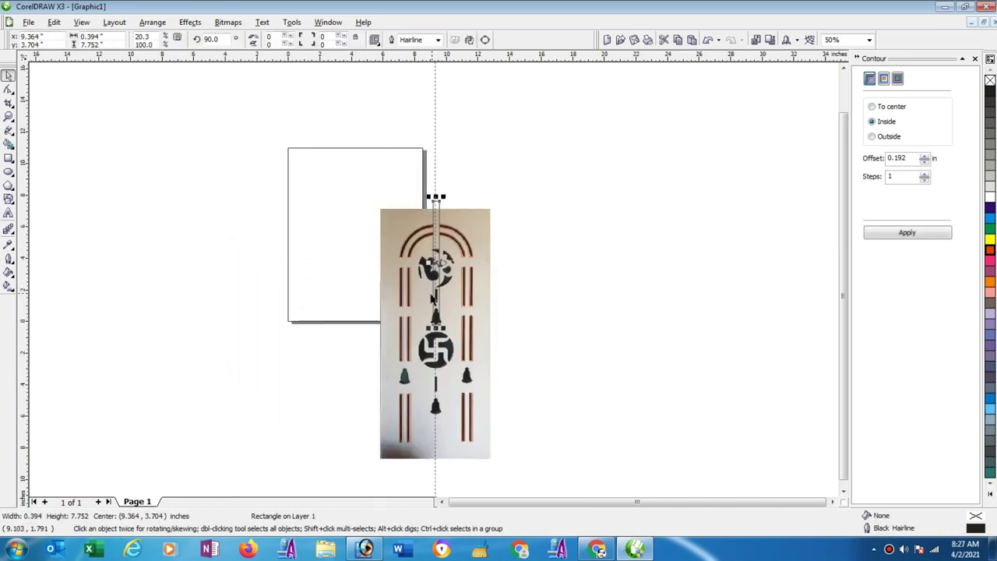
scroll(439, 299, up, 1)
key(Escape)
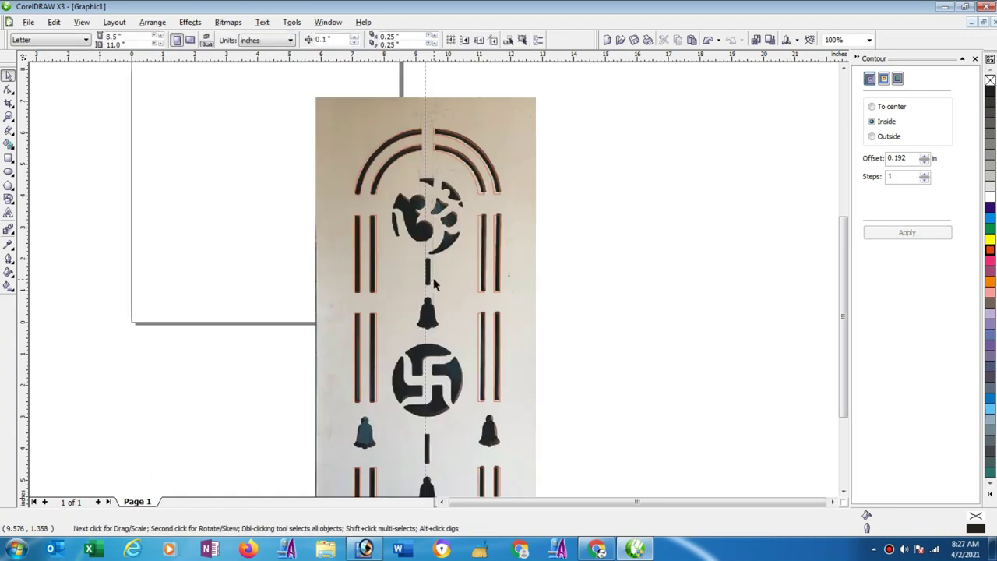
scroll(434, 279, up, 1)
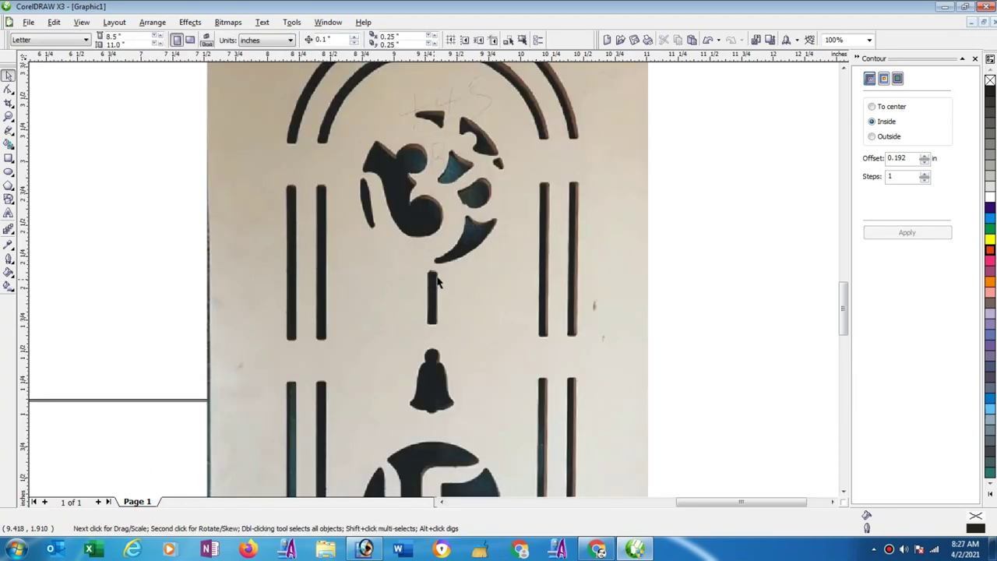
scroll(436, 282, up, 2)
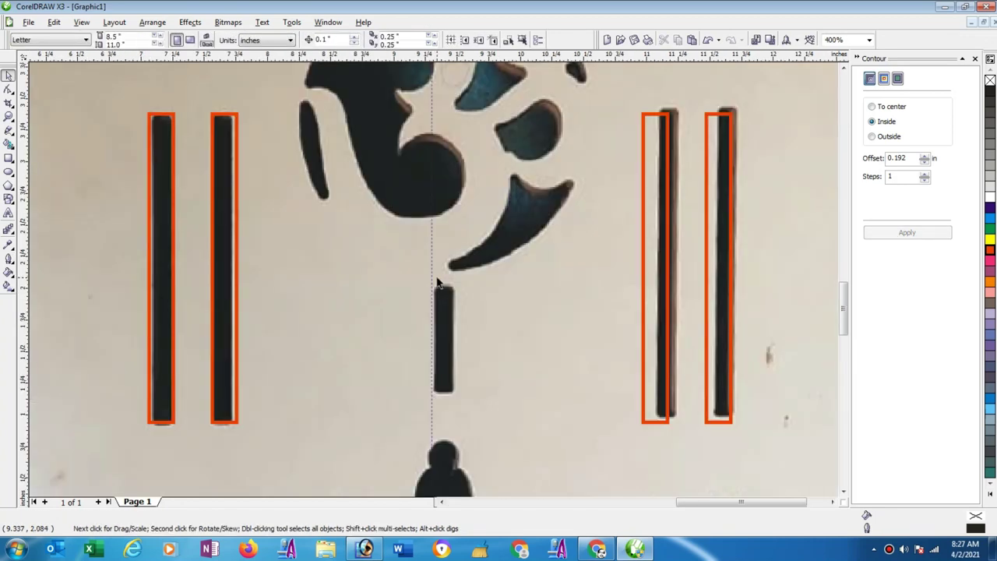
click(239, 328)
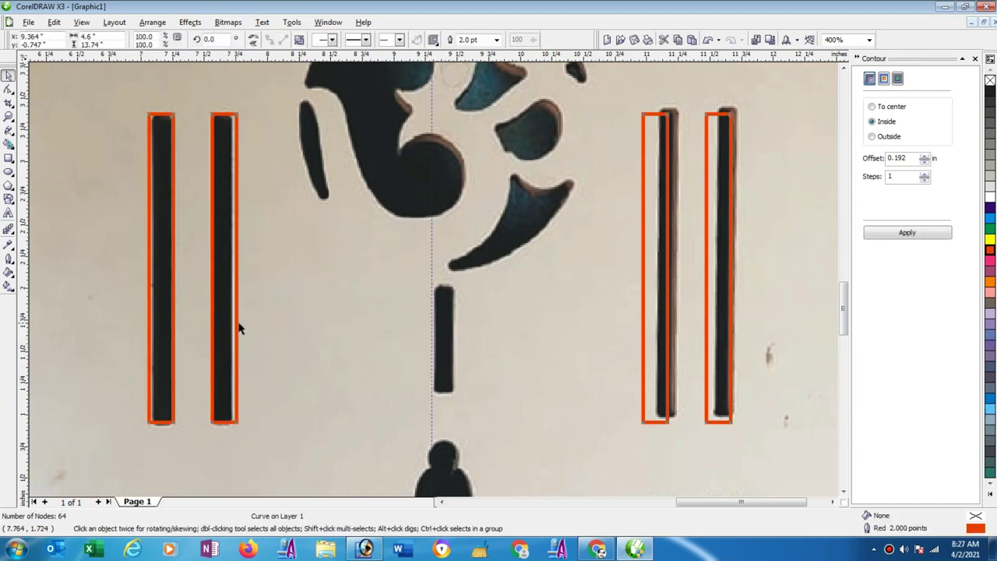
click(153, 22)
click(173, 141)
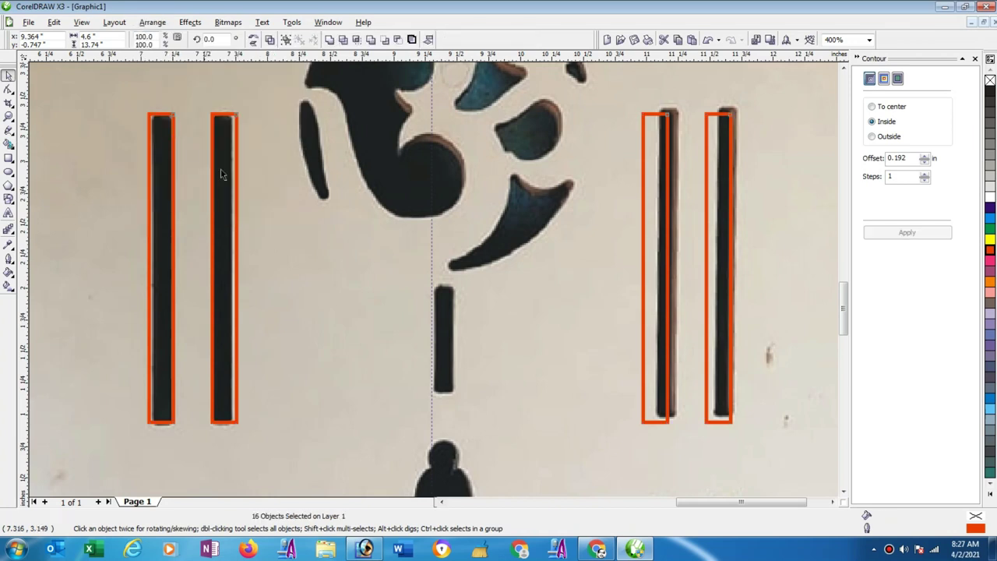
click(238, 289)
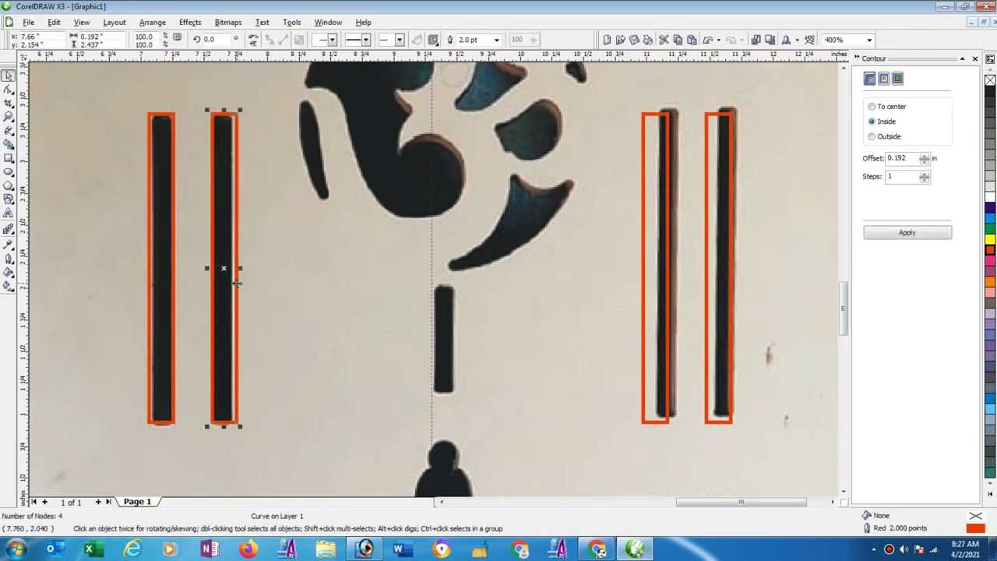
scroll(450, 282, down, 3)
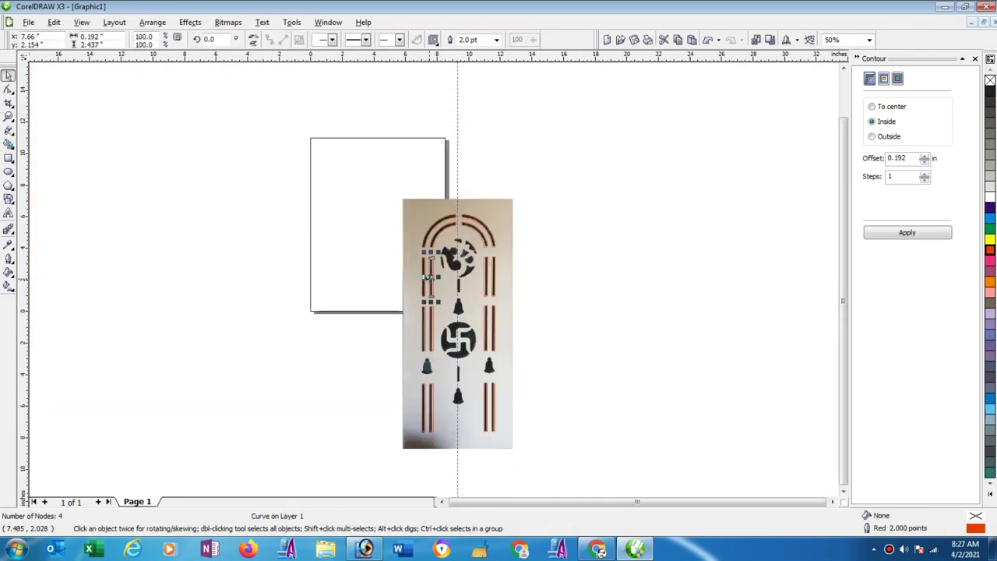
Move one slot outline aside and combine the remaining red outlines into one curve
drag(433, 276, 588, 295)
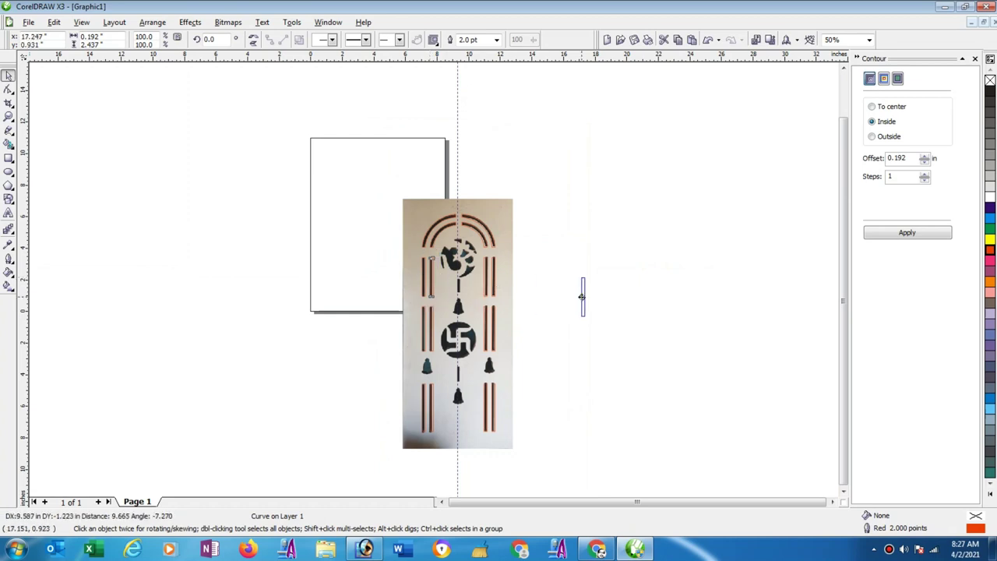
click(600, 191)
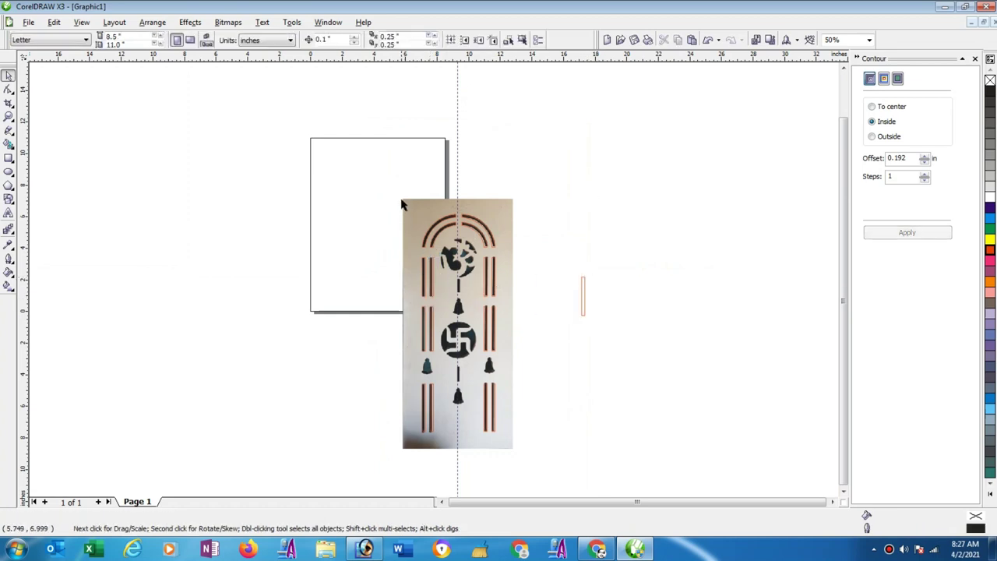
drag(374, 187, 522, 442)
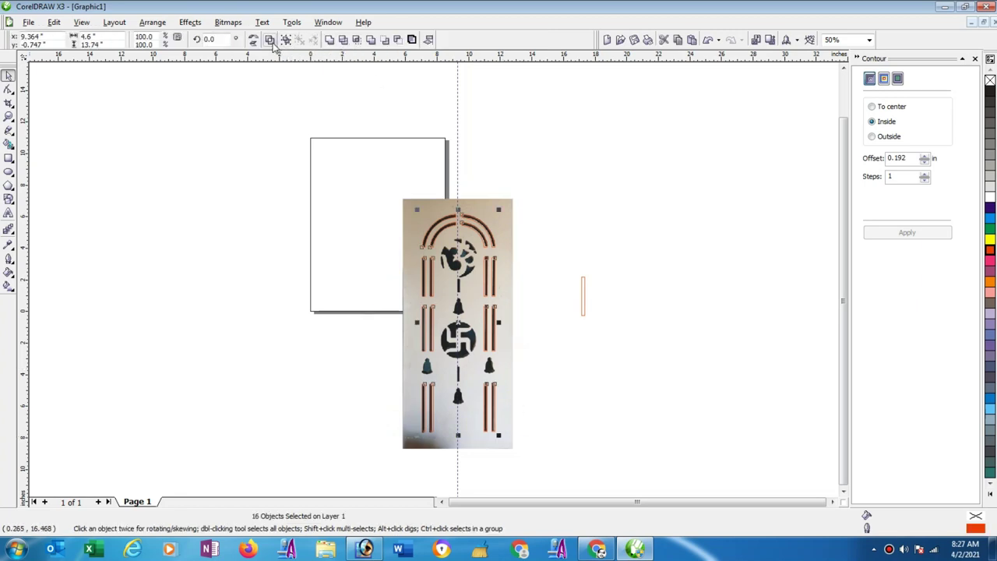
click(269, 39)
click(594, 253)
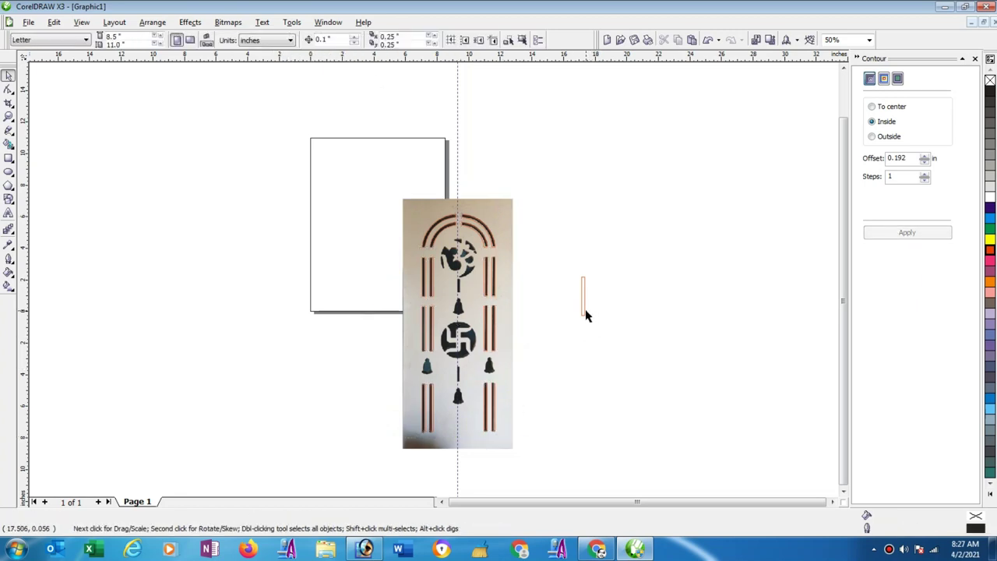
Centre the separate thin slot outline on the panel's centre line
click(584, 312)
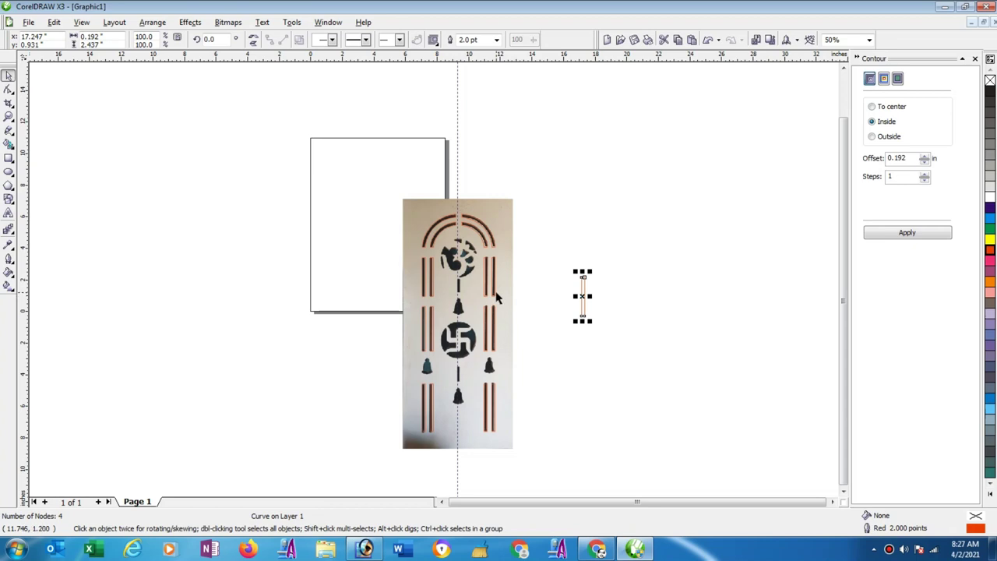
shift+click(496, 296)
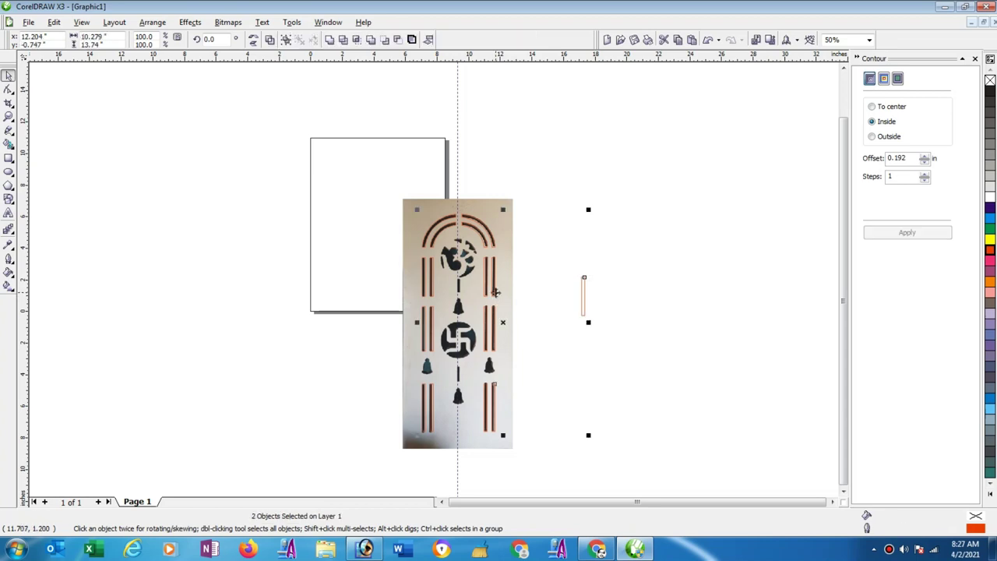
key(c)
click(607, 281)
Shorten the outline to 0.192 × 0.84 in and place it over the slit below the swastika
scroll(444, 272, up, 1)
scroll(437, 265, up, 1)
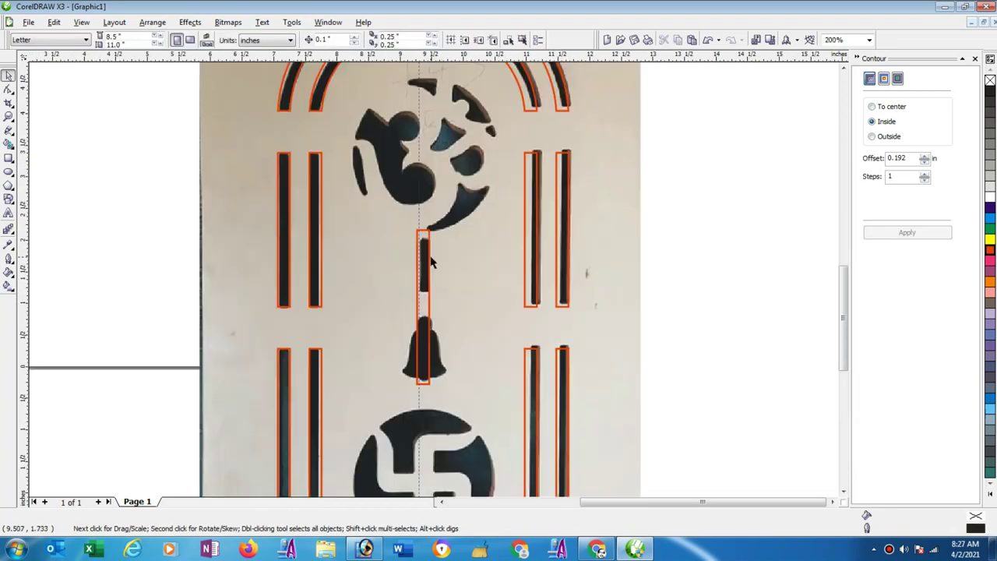
scroll(427, 249, up, 1)
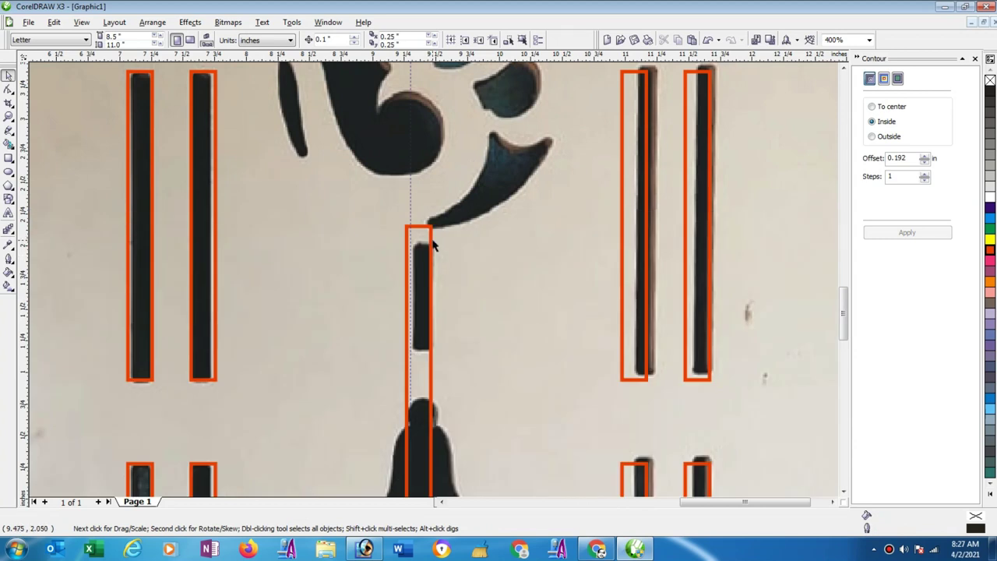
click(419, 234)
drag(419, 222, 419, 240)
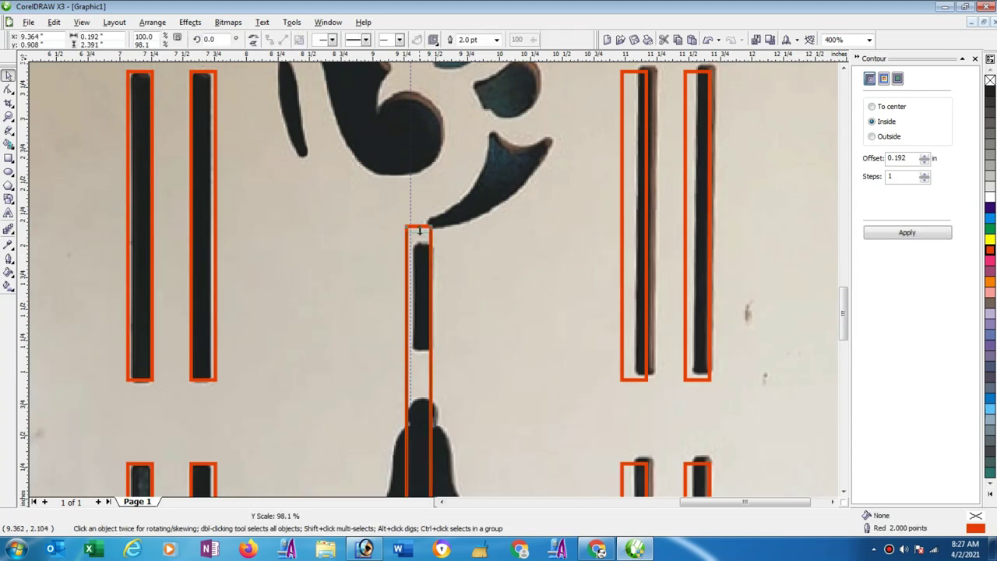
scroll(438, 287, down, 1)
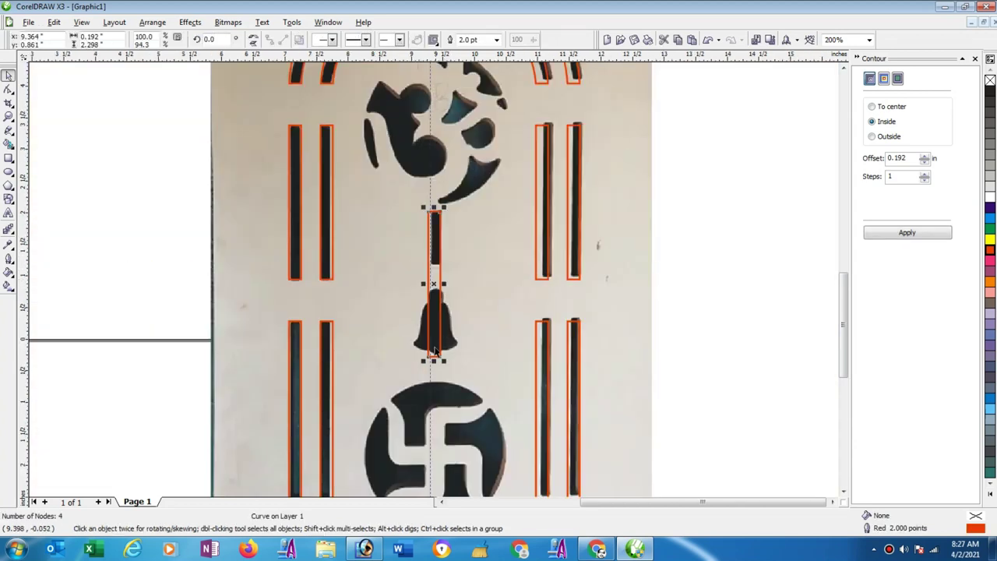
drag(433, 359, 436, 268)
scroll(459, 285, down, 2)
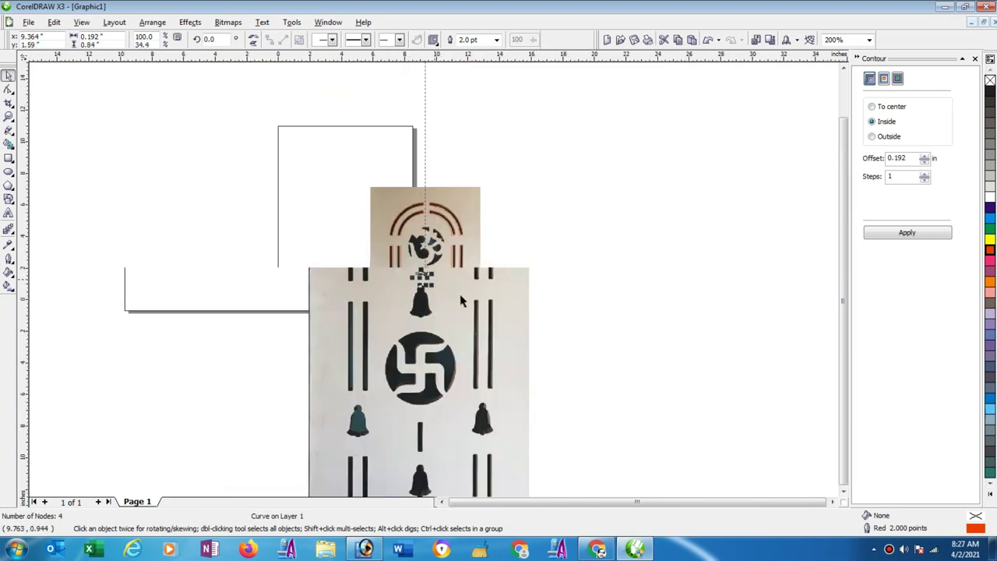
scroll(439, 257, up, 1)
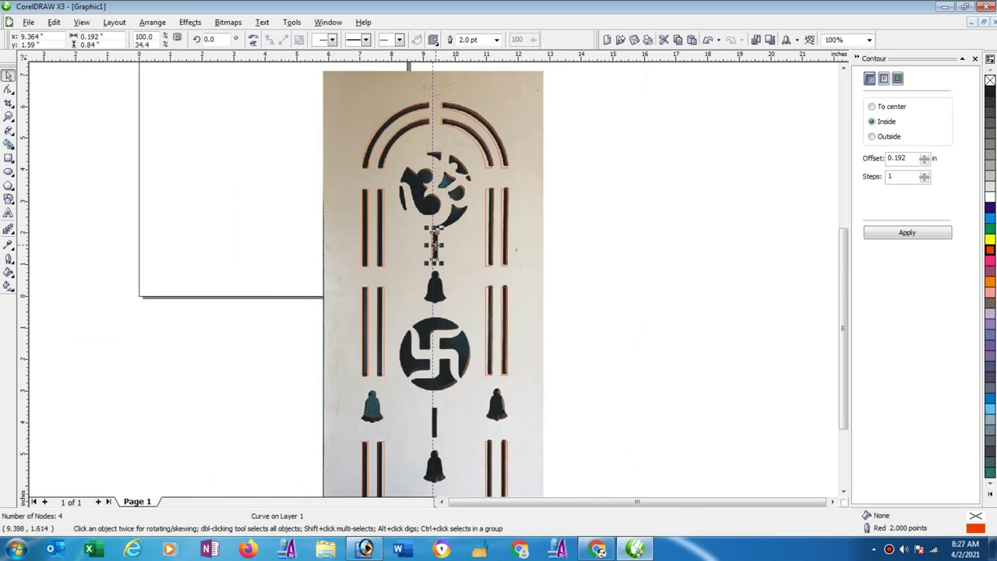
drag(434, 244, 448, 421)
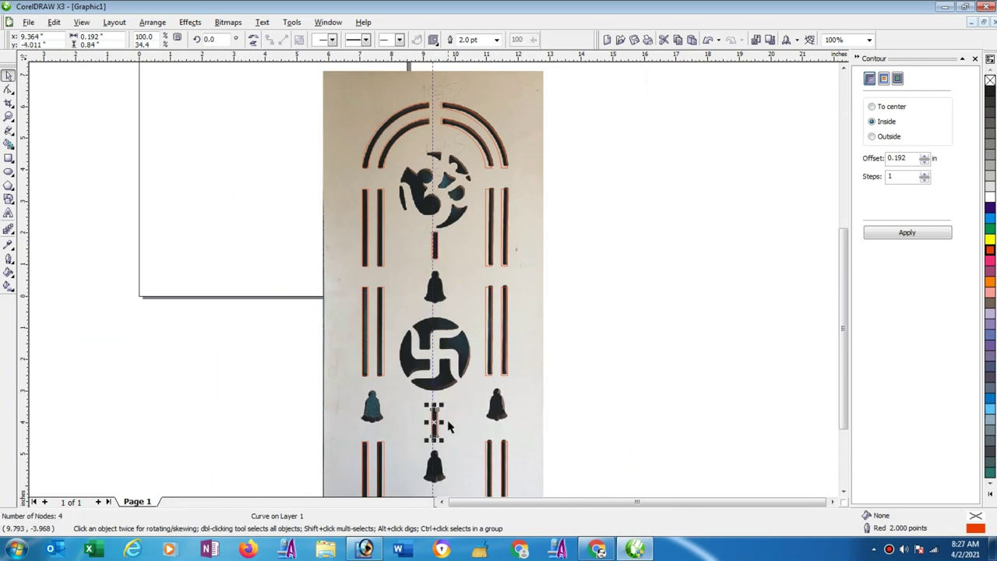
click(628, 311)
Draw a 0.256-inch circle over the central bell's round top
scroll(475, 405, up, 2)
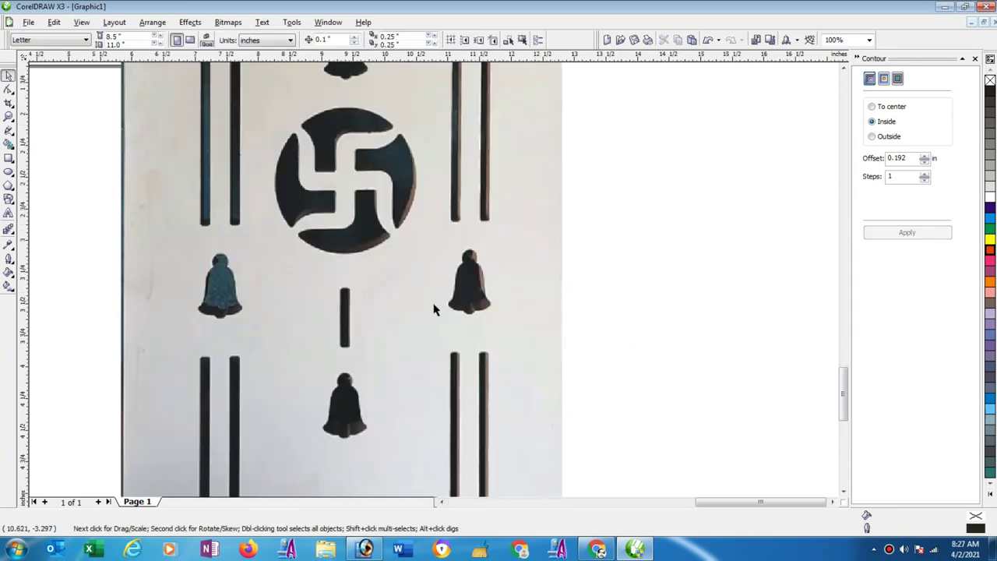
scroll(254, 304, up, 2)
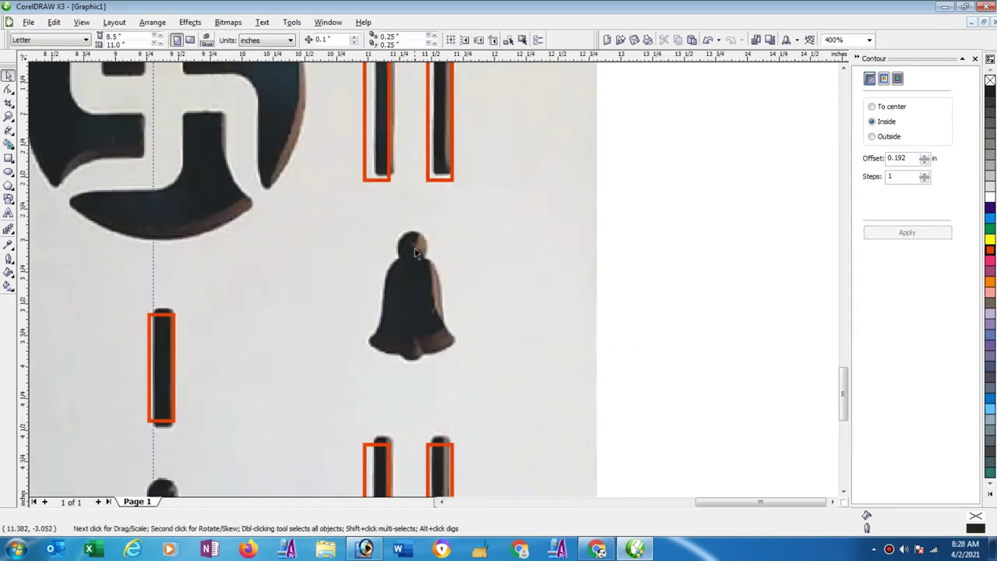
scroll(421, 294, up, 1)
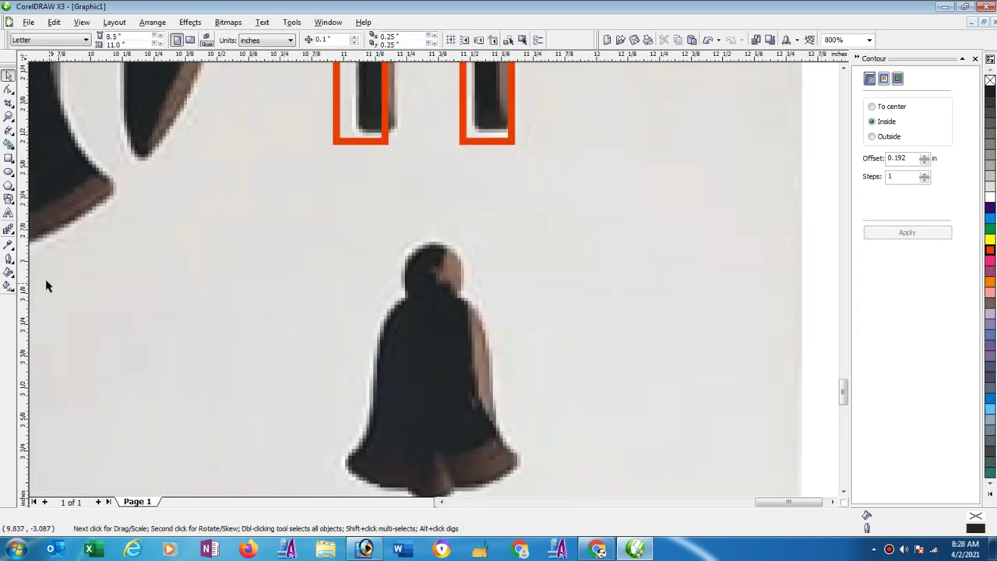
scroll(434, 282, up, 1)
scroll(436, 285, down, 2)
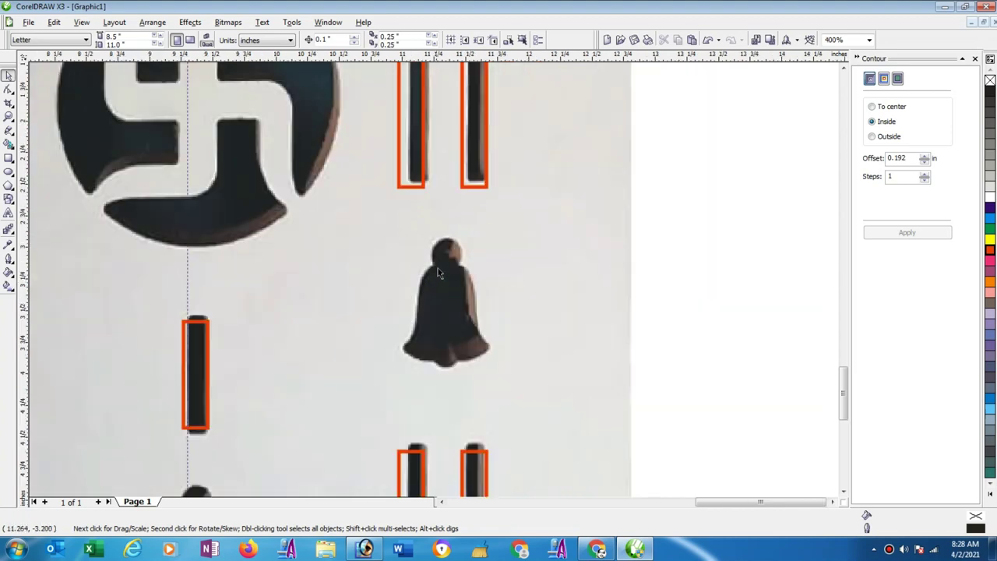
click(9, 172)
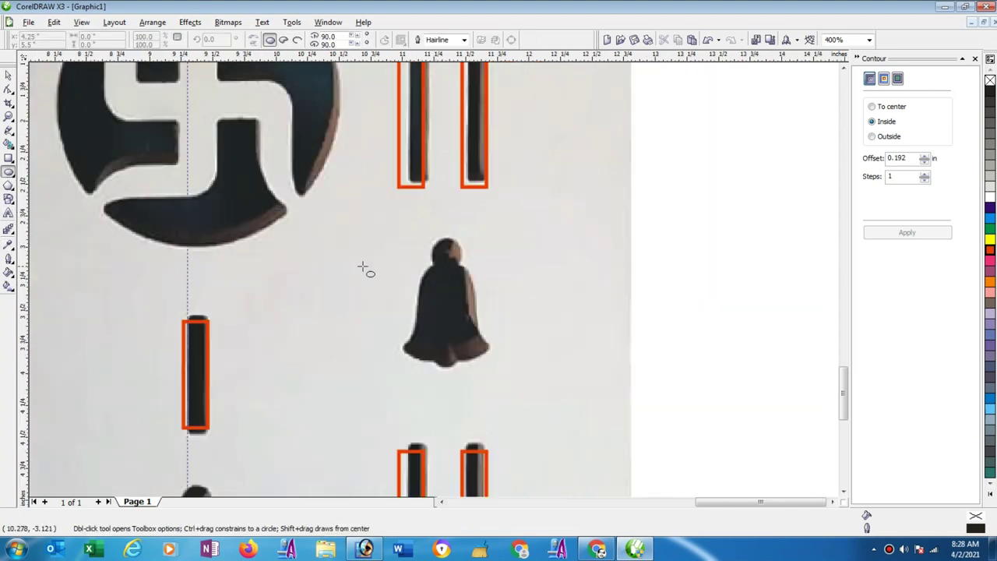
drag(431, 242, 466, 277)
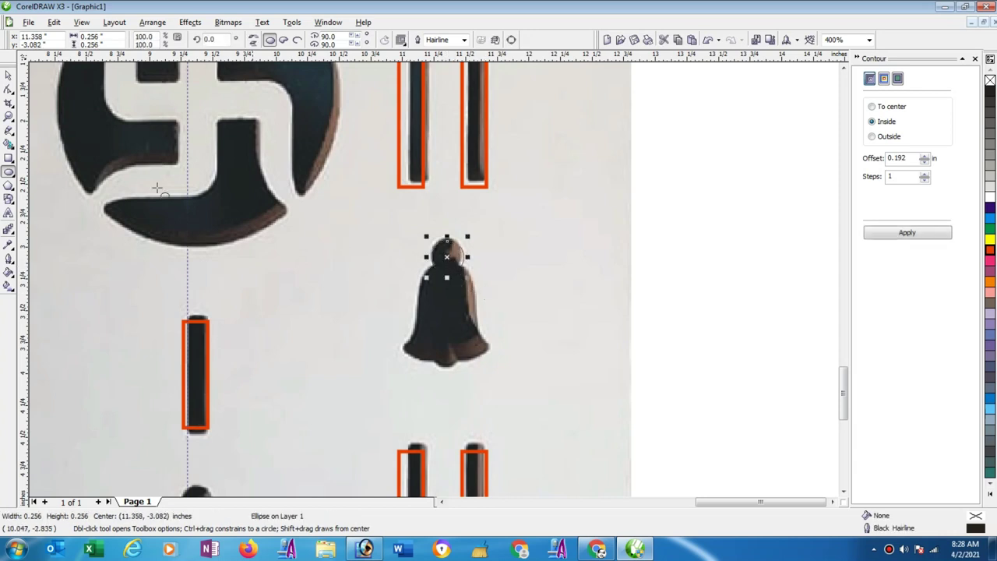
click(8, 76)
click(690, 257)
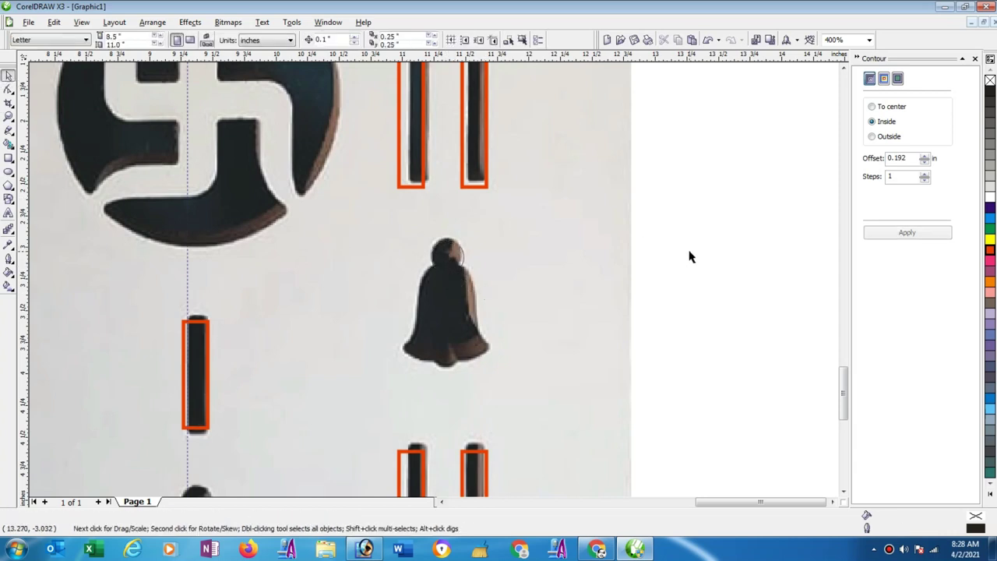
click(462, 259)
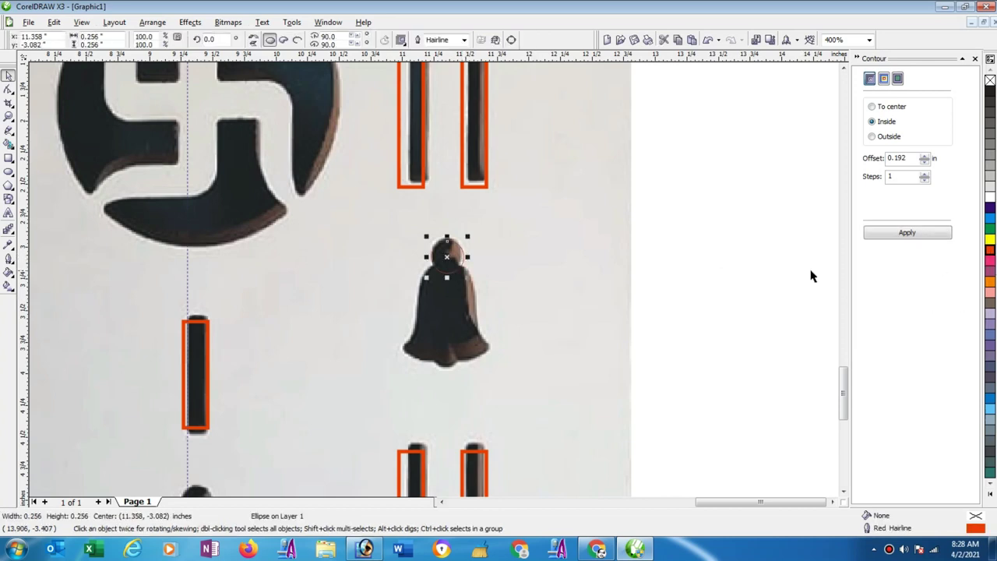
click(775, 271)
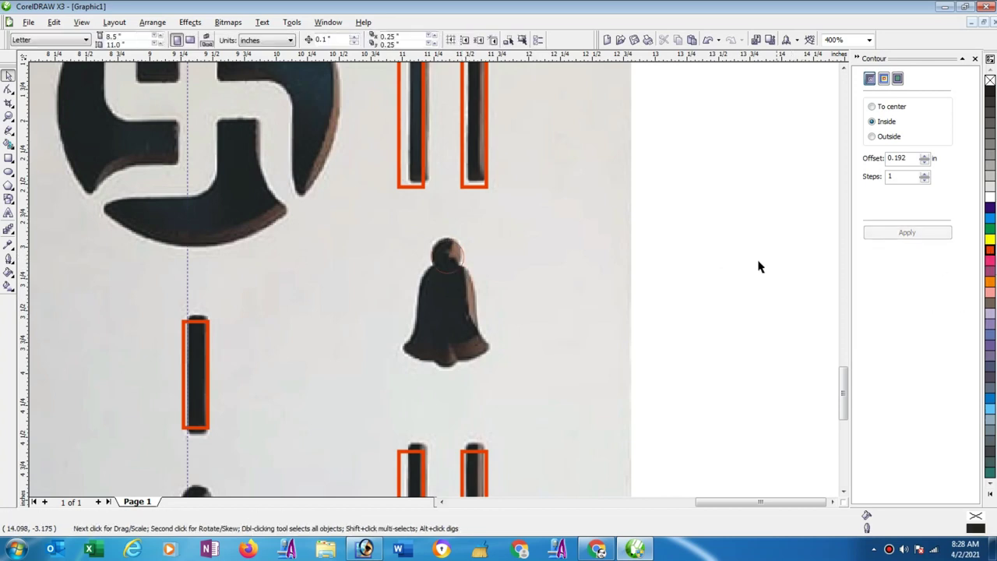
Make red the default outline colour and give the circle and new graphics a 2 pt outline
right_click(991, 252)
click(476, 328)
click(450, 279)
click(9, 261)
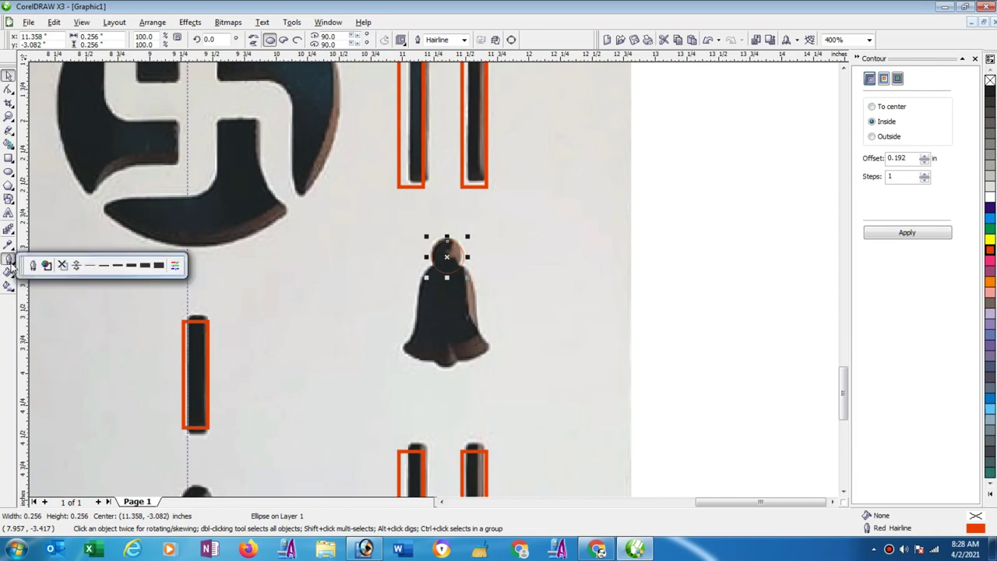
click(120, 266)
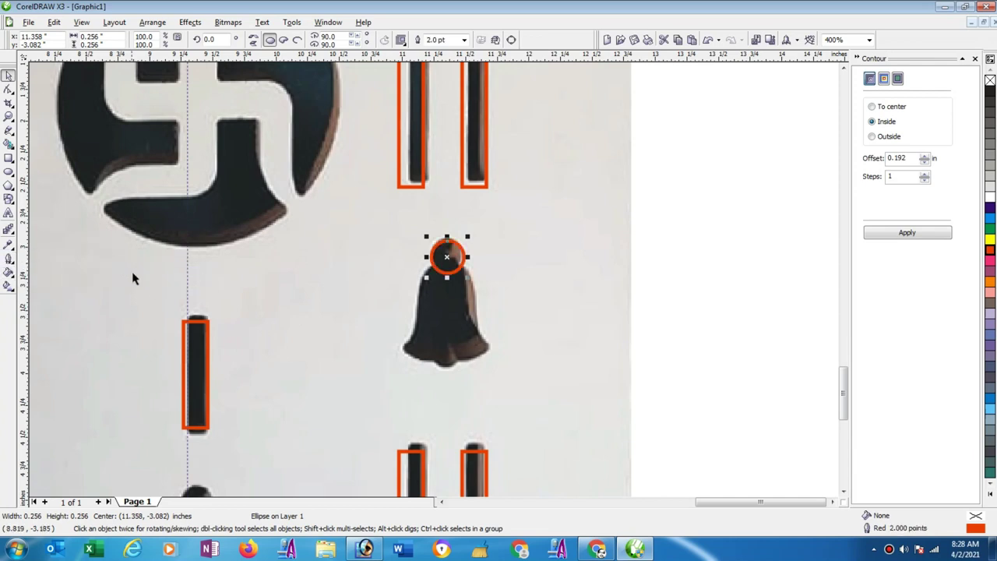
click(680, 279)
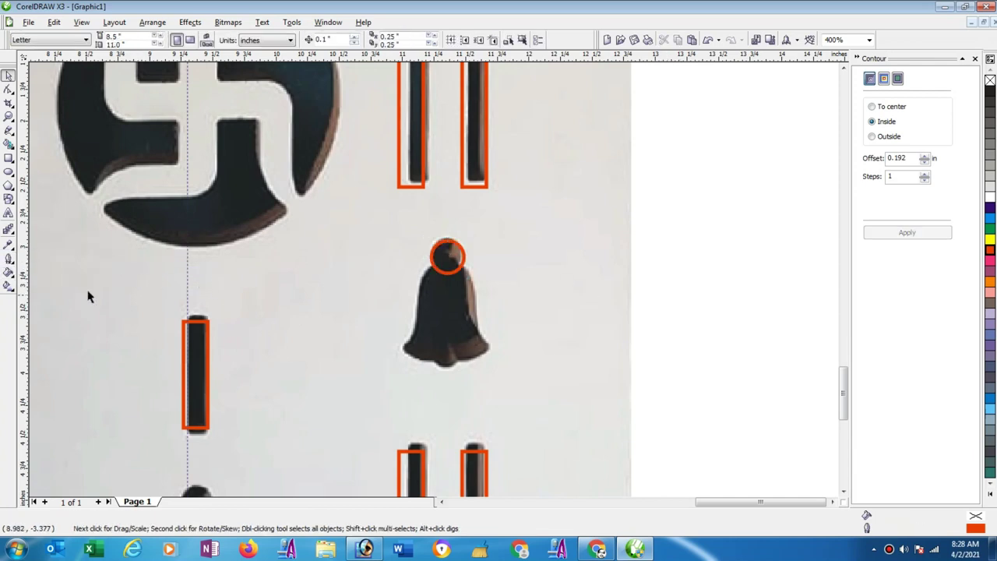
click(8, 261)
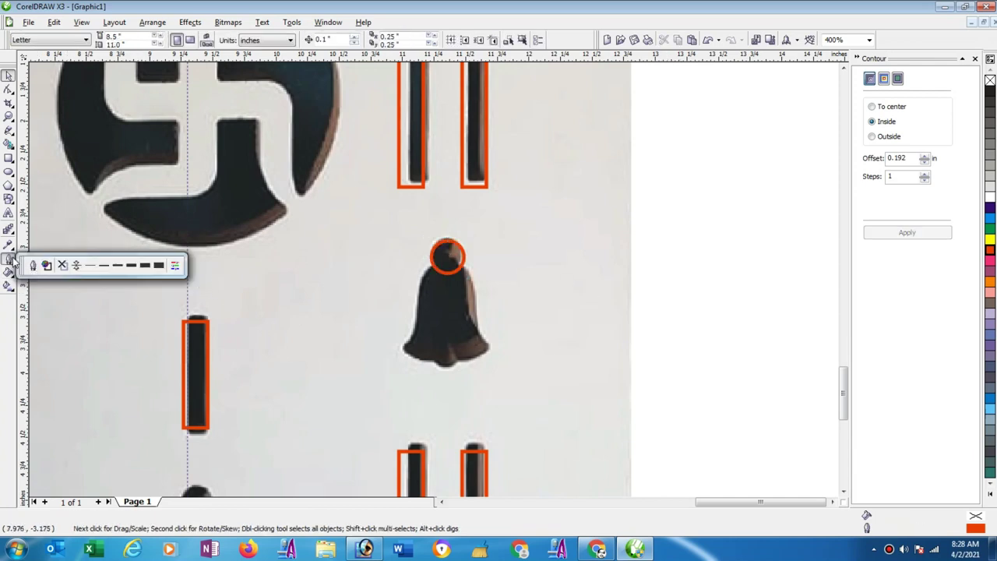
click(118, 265)
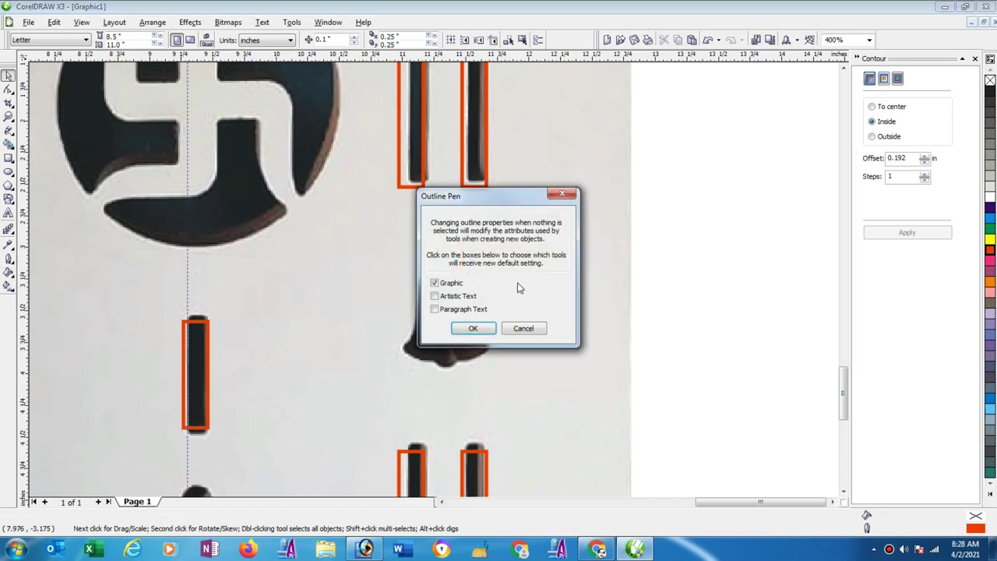
click(473, 330)
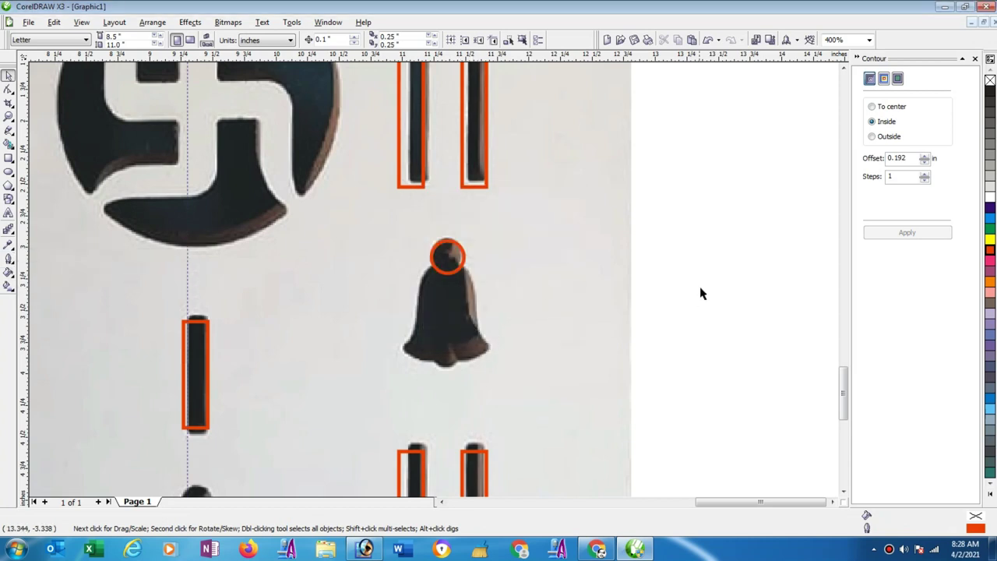
Place a copy of the red circle at the bell's base
scroll(457, 271, up, 1)
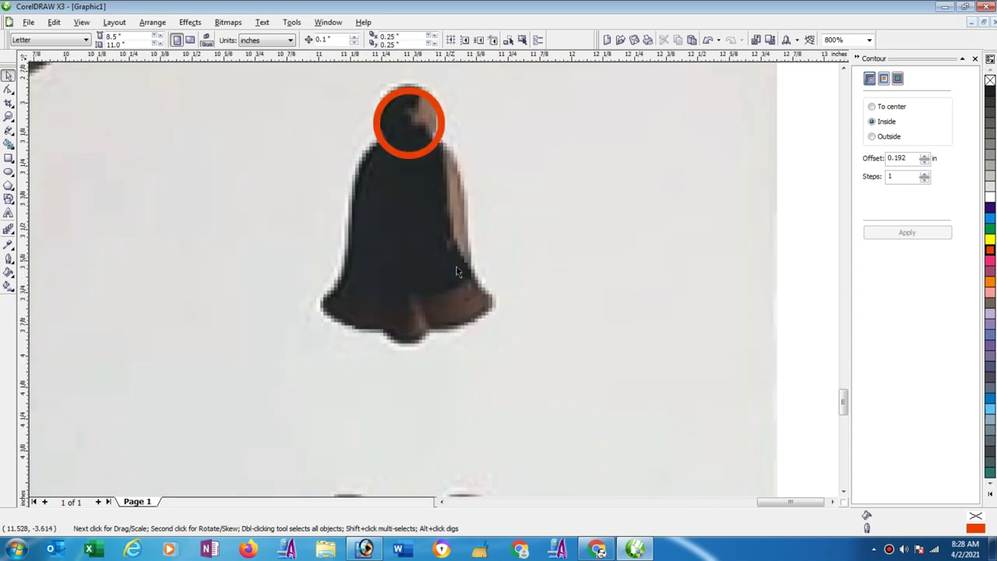
drag(418, 154, 413, 341)
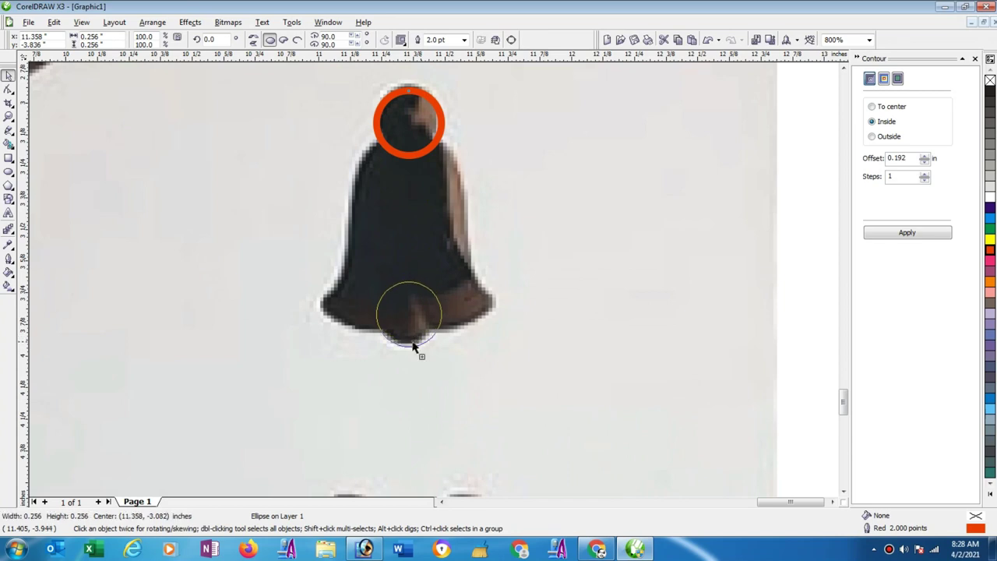
drag(413, 340, 417, 347)
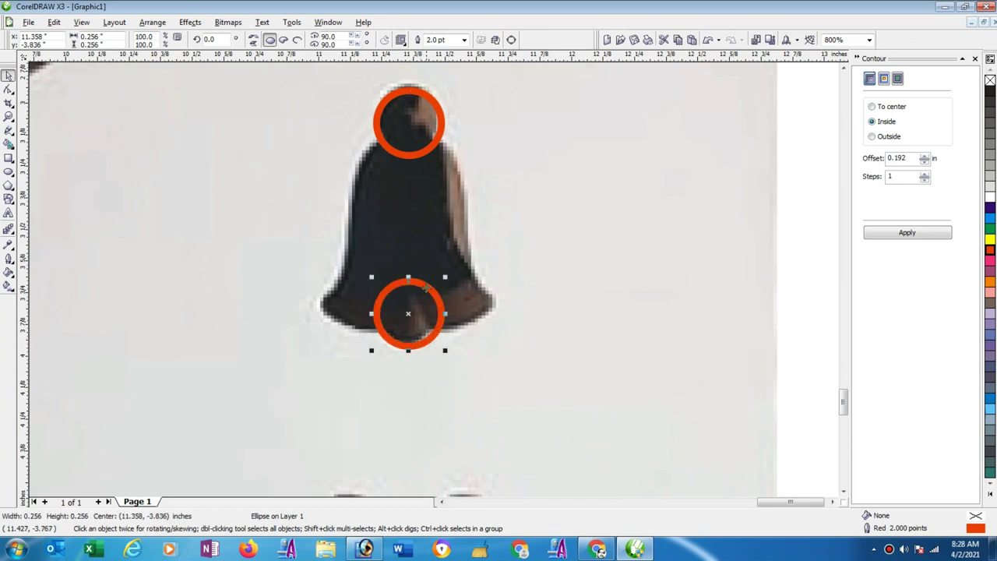
Trace the bell's right side with a red Bezier curve from top circle to bottom centre
click(8, 130)
click(72, 138)
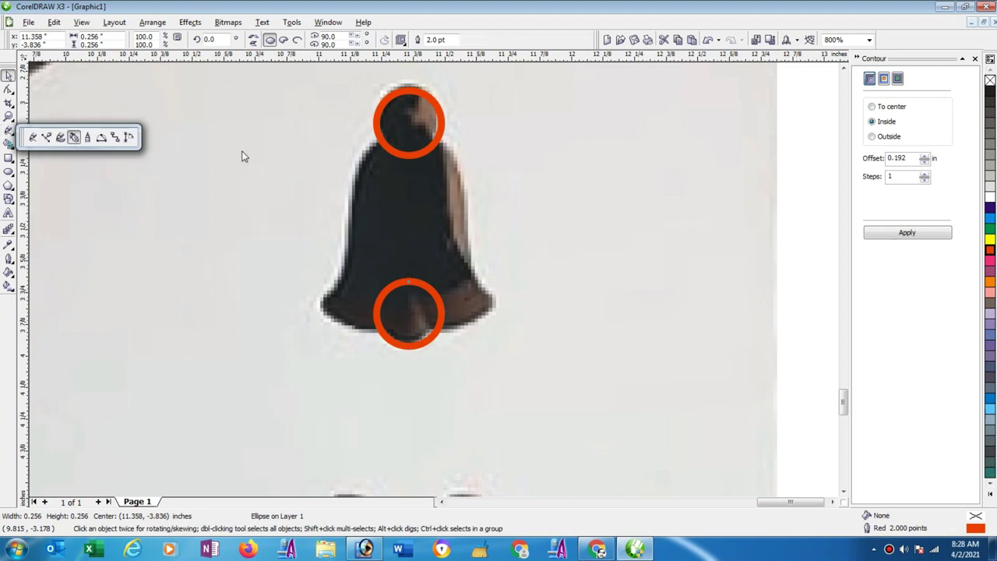
click(413, 138)
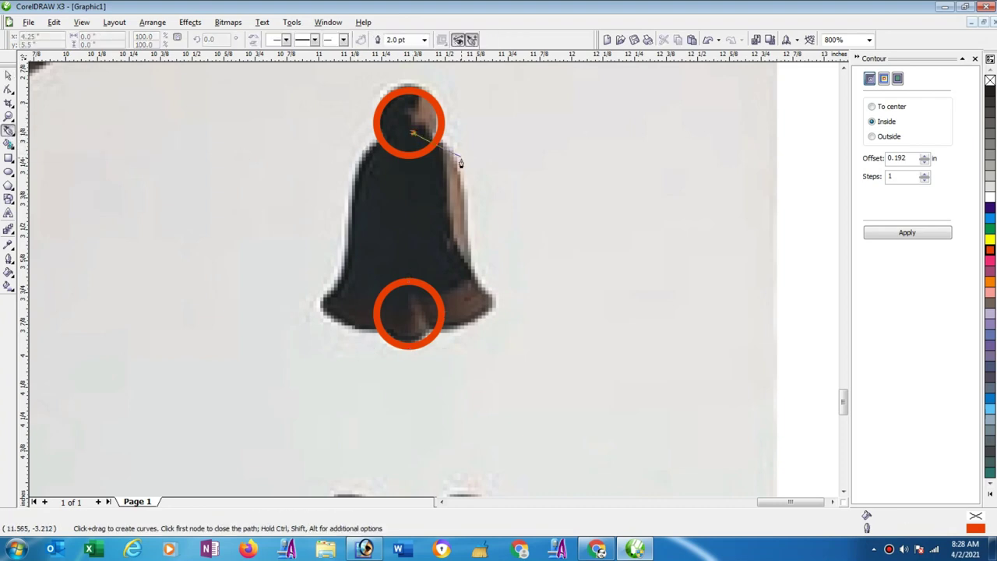
drag(460, 162, 468, 200)
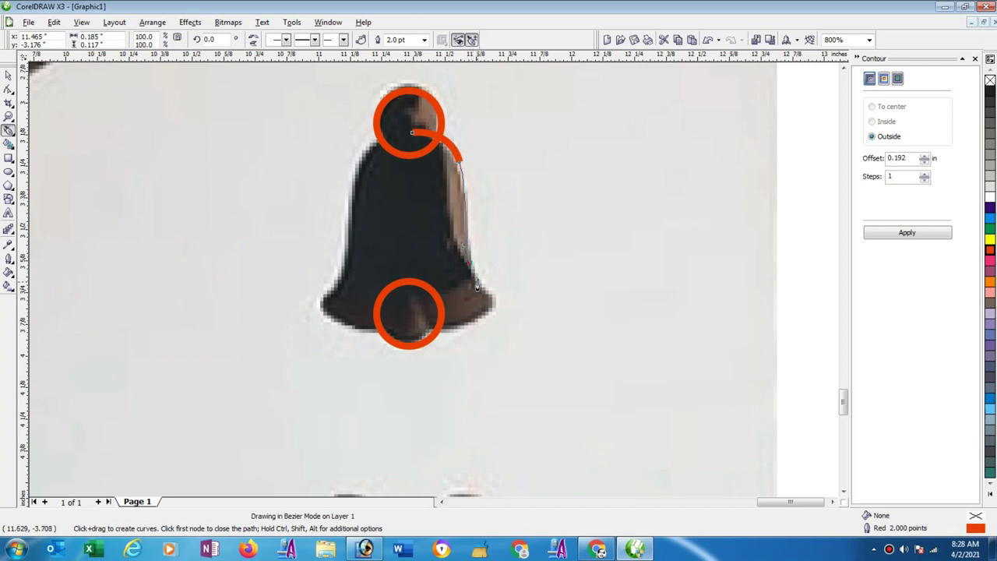
click(471, 268)
click(495, 302)
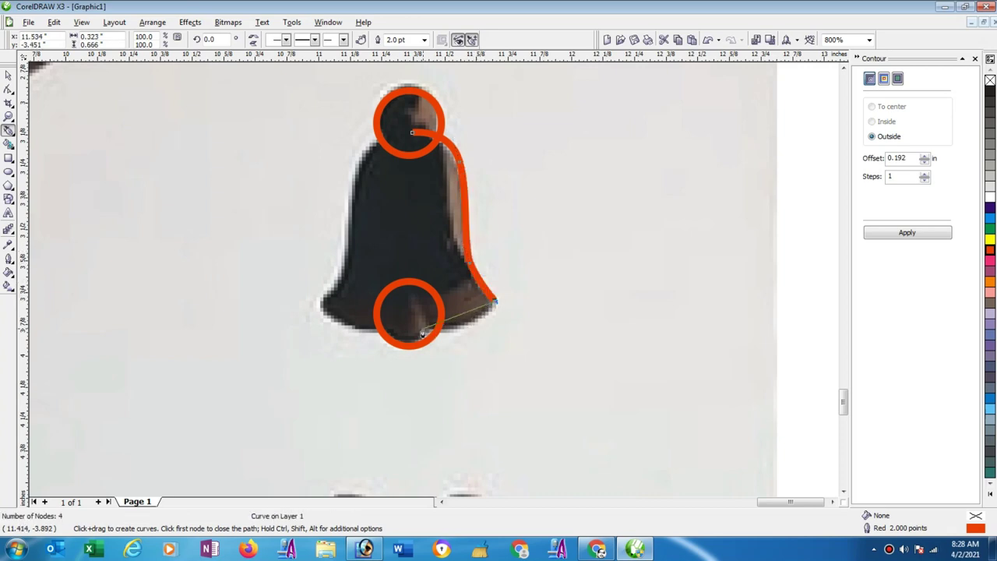
drag(413, 337, 339, 336)
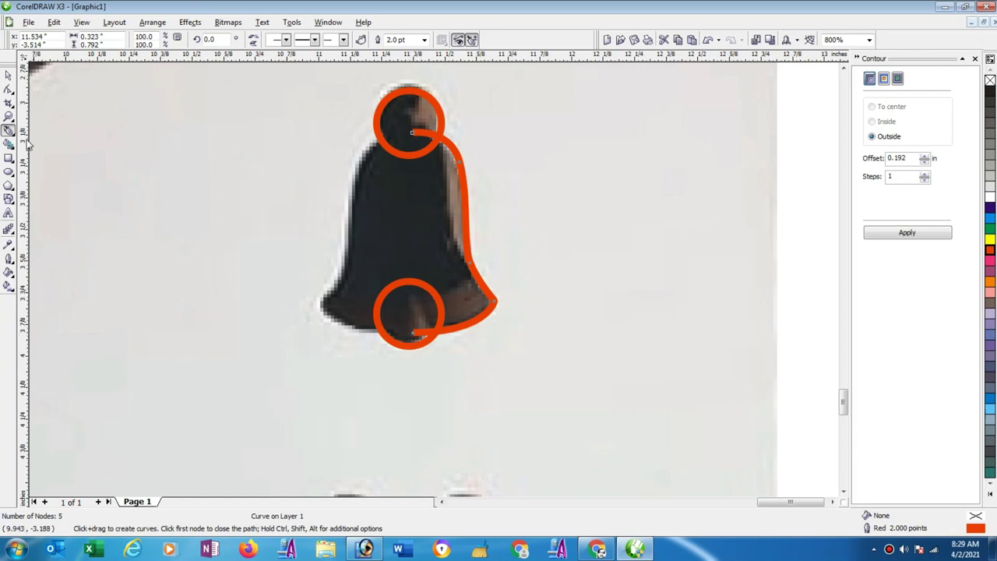
Mirror a copy of the half-bell outline onto the bell's left side
click(8, 74)
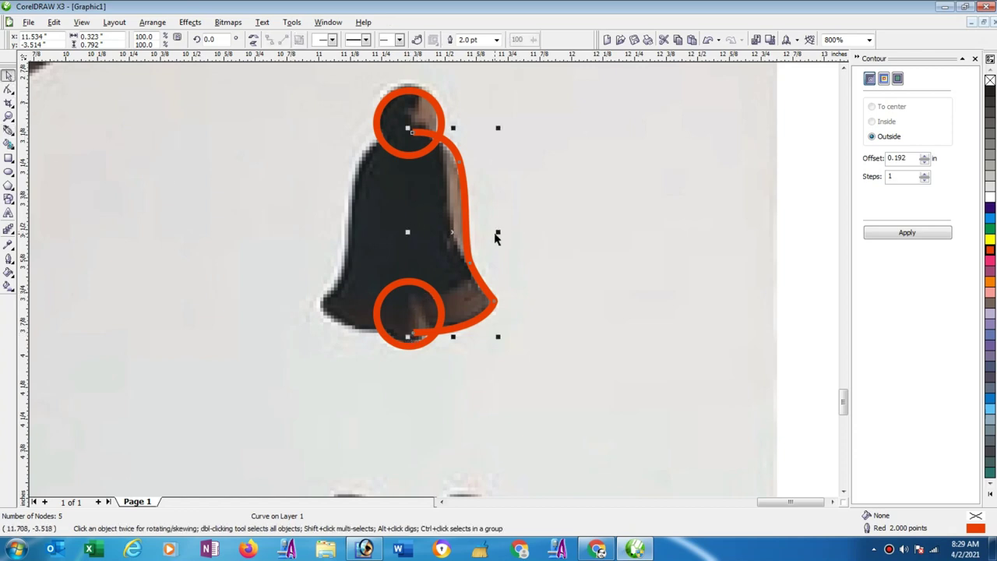
drag(497, 232, 339, 248)
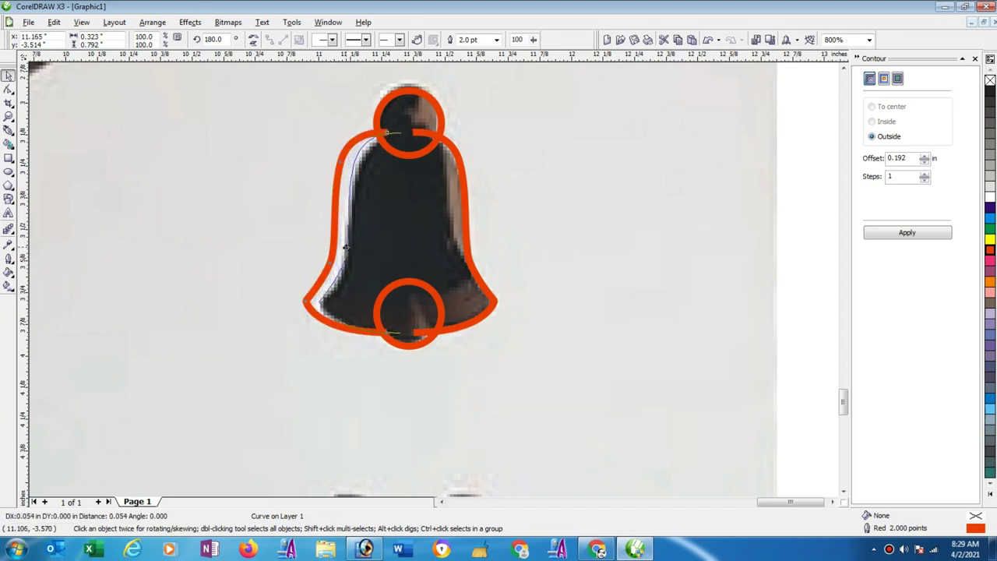
drag(338, 247, 350, 246)
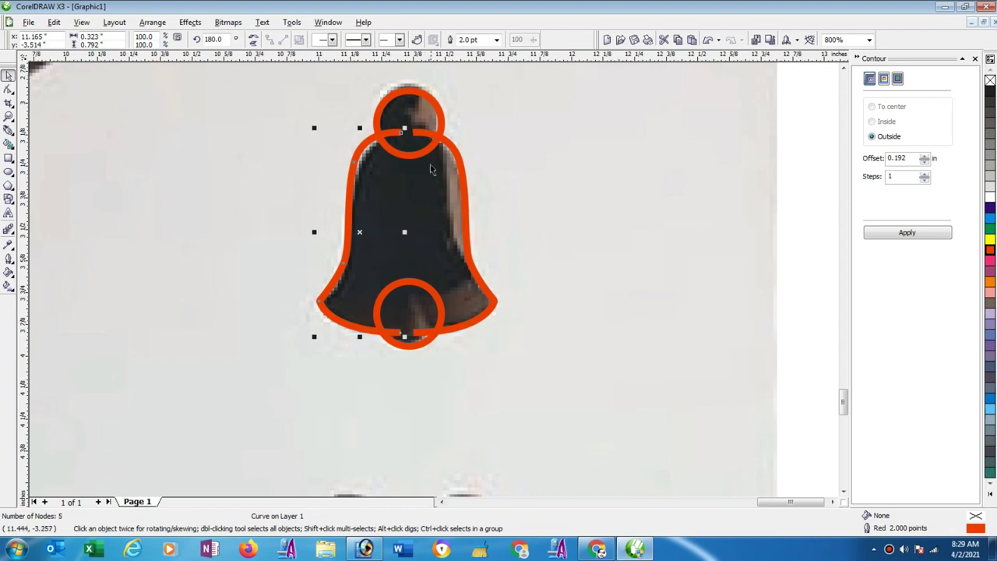
Weld the top circle to the bell body and close the open bell path
shift+click(425, 138)
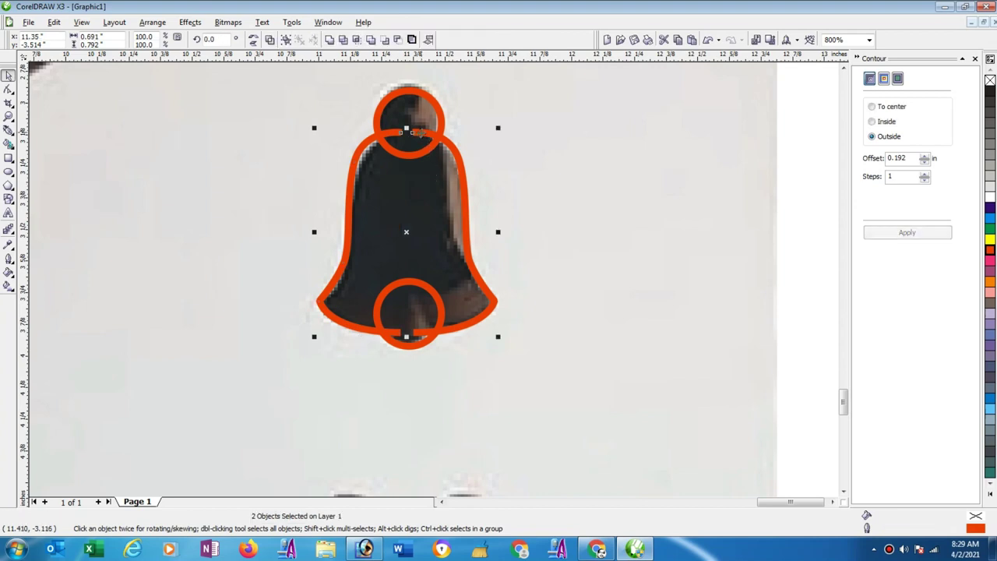
click(152, 22)
mouse_move(162, 194)
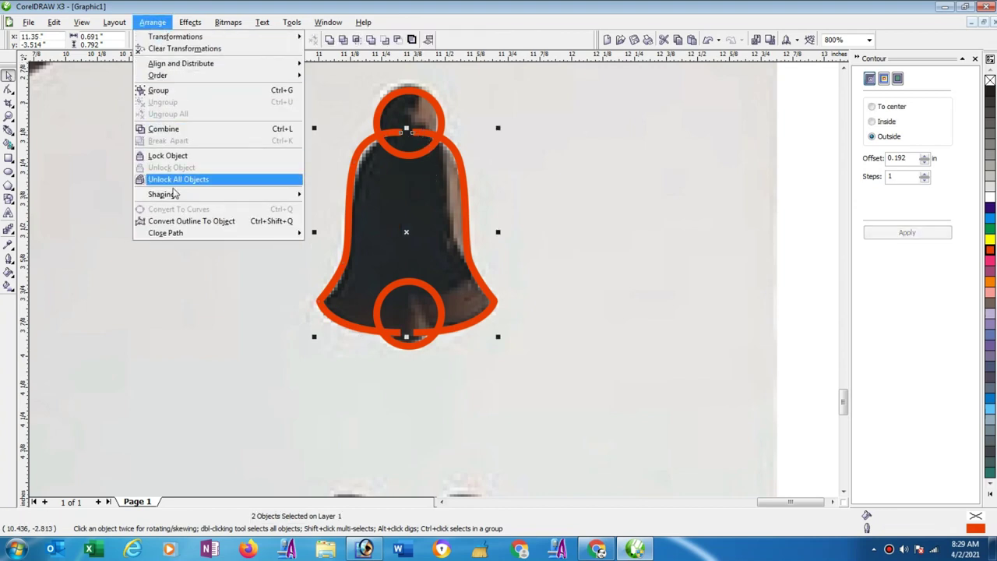
click(323, 194)
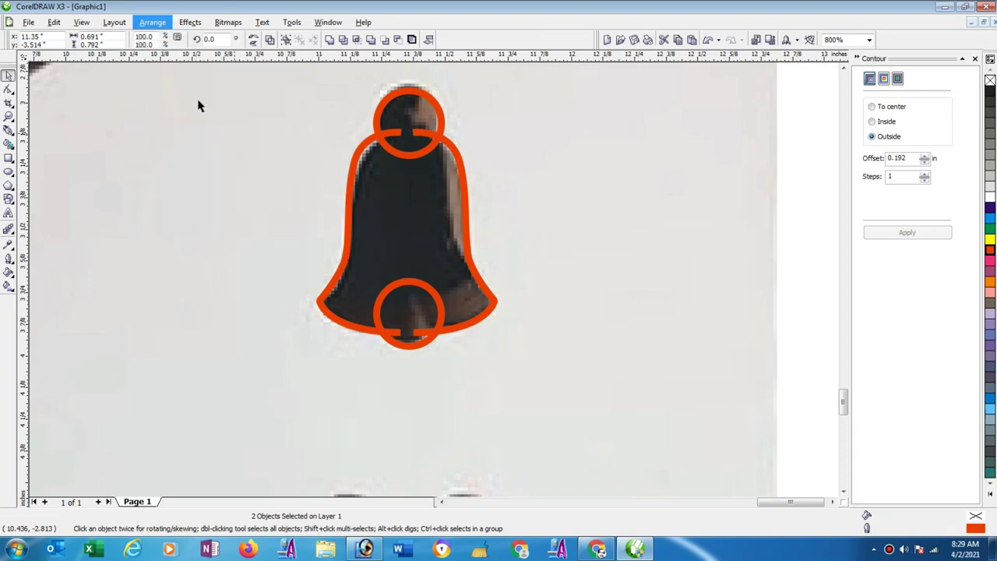
click(152, 23)
mouse_move(166, 233)
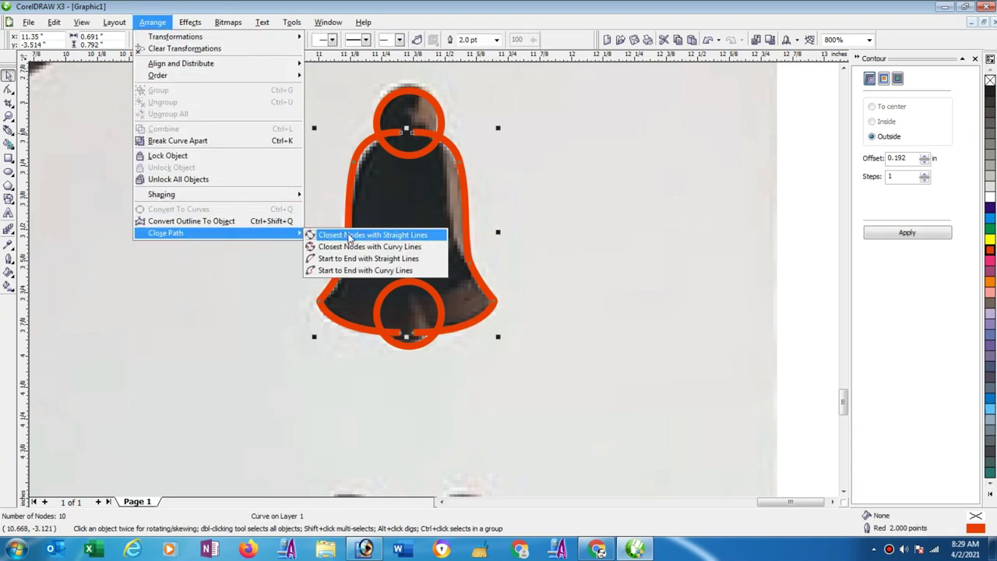
click(348, 237)
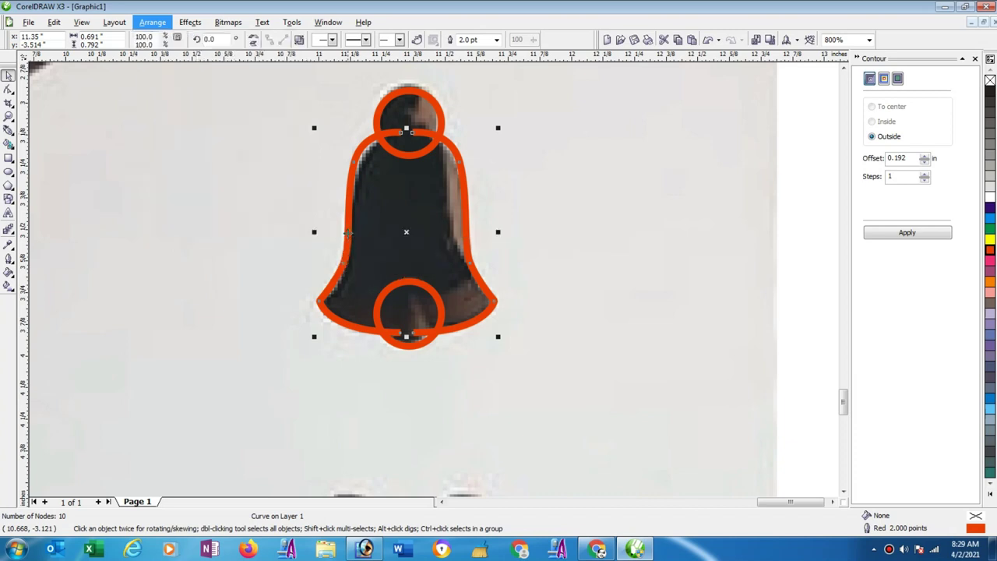
Select the bell body with the top circle and shift them slightly right
click(812, 191)
drag(529, 88, 277, 389)
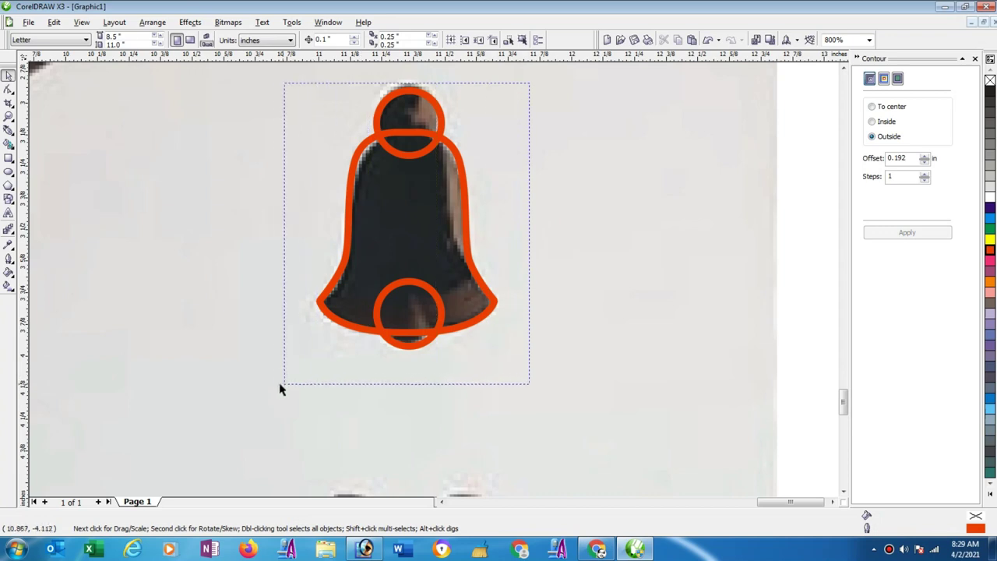
click(549, 275)
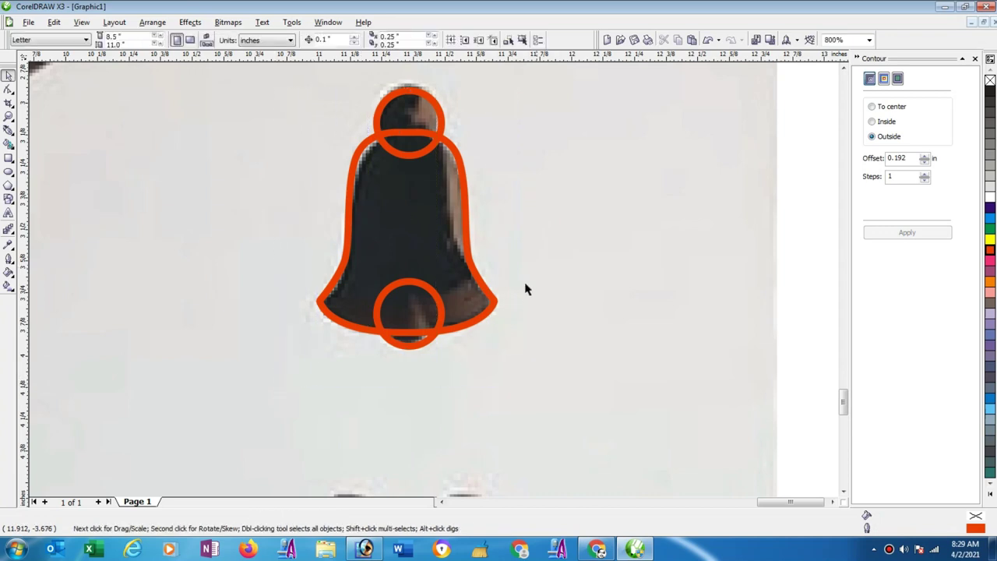
click(478, 279)
shift+click(439, 117)
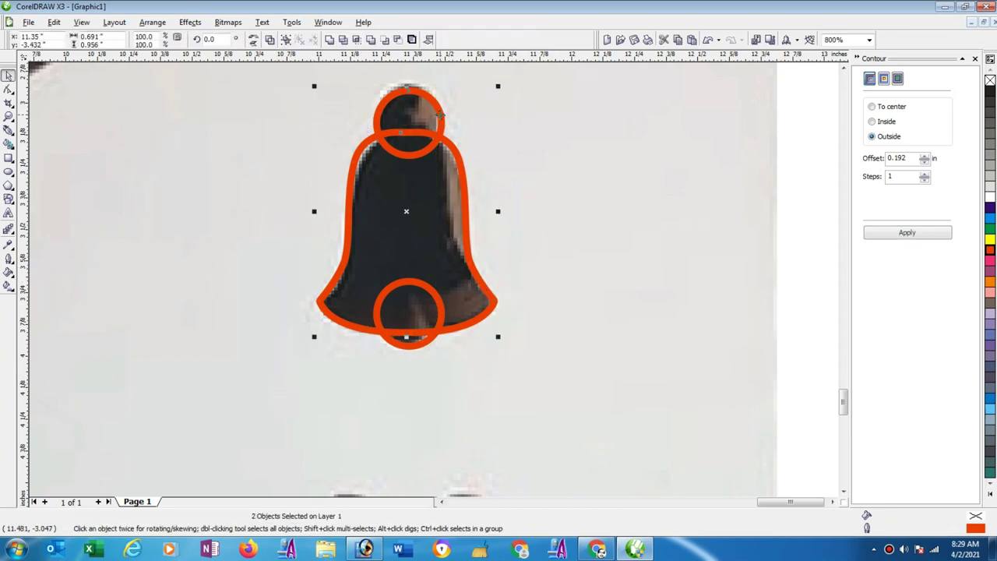
drag(441, 115, 443, 115)
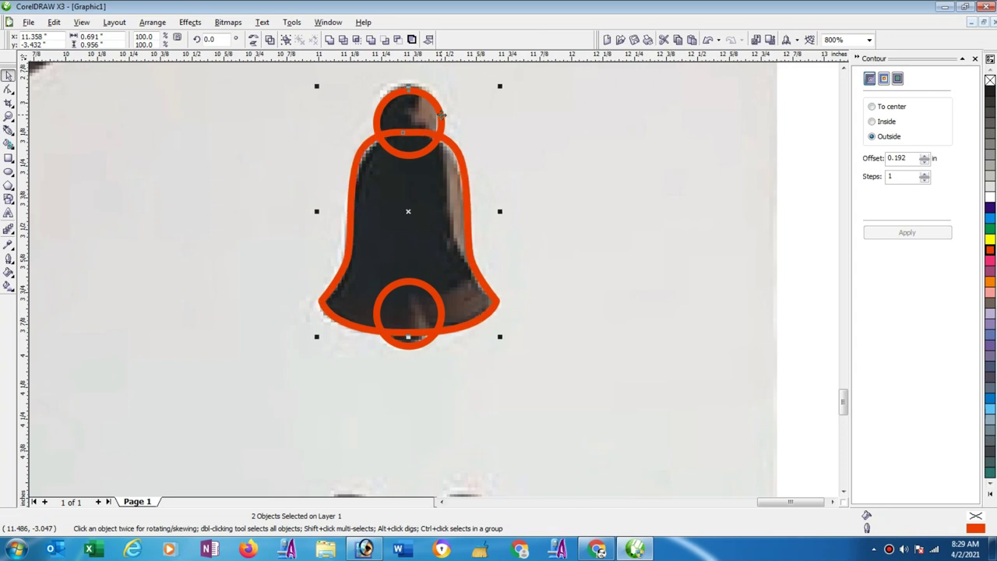
Weld all three bell pieces into one continuous outline
click(532, 141)
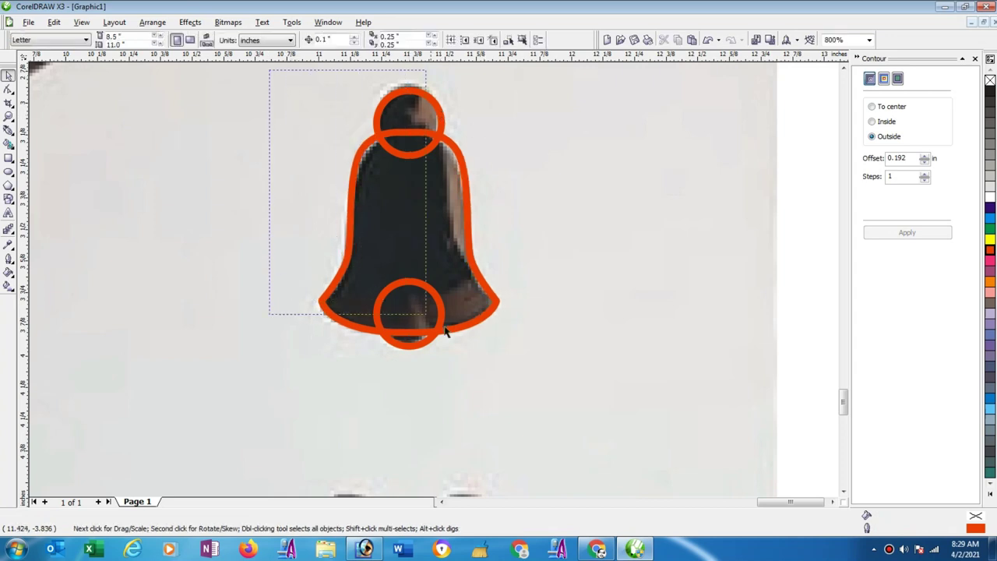
drag(446, 333, 564, 386)
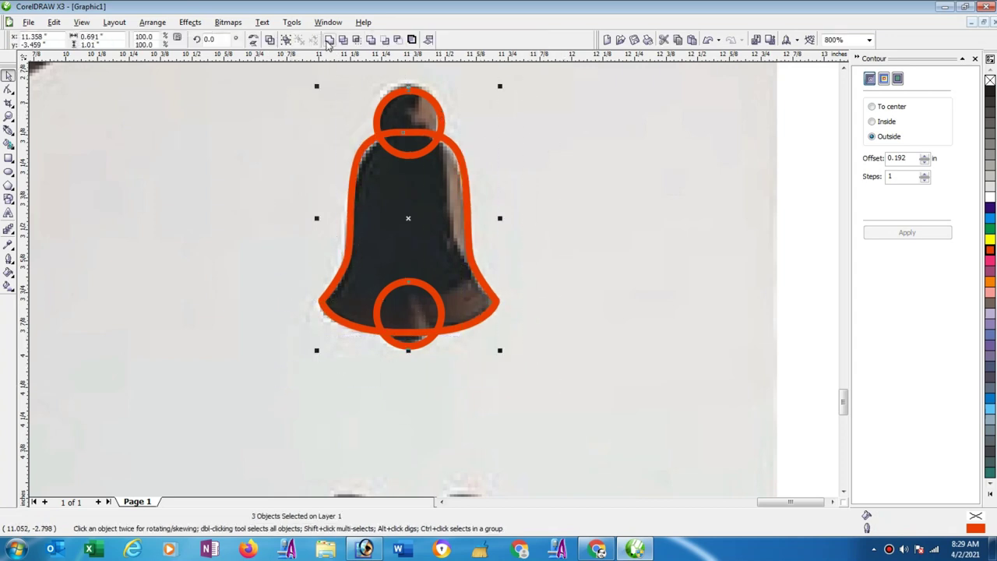
click(329, 39)
click(568, 218)
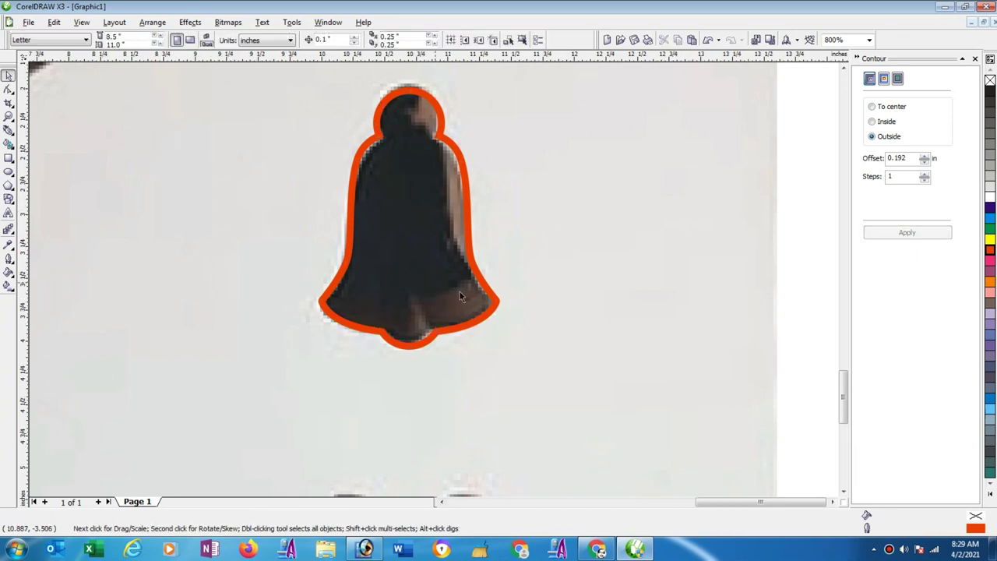
Copy the right-hand bell outline beside the photo and onto the panel centre
scroll(459, 296, down, 2)
scroll(459, 296, down, 2)
scroll(436, 283, up, 1)
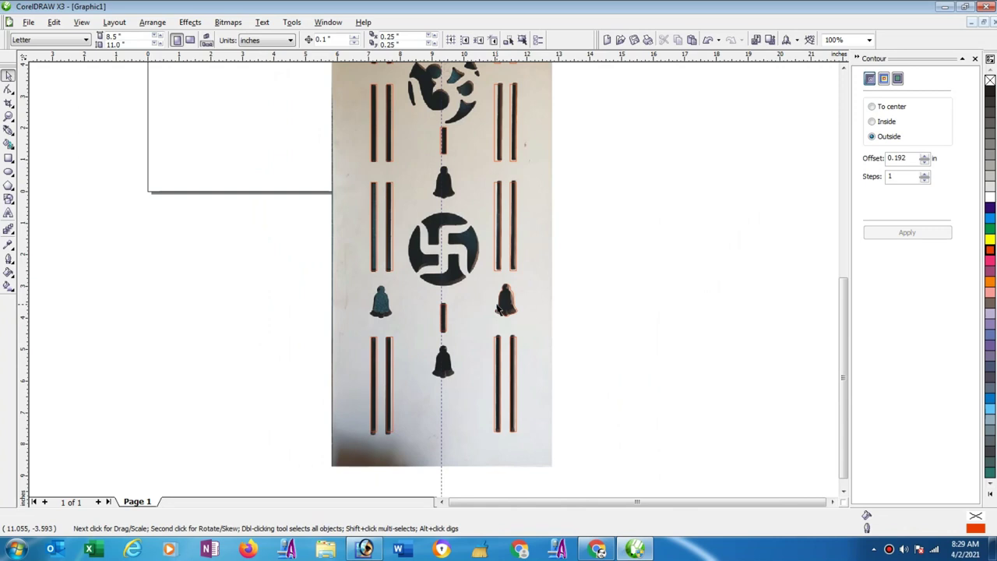
click(506, 302)
drag(506, 300, 280, 334)
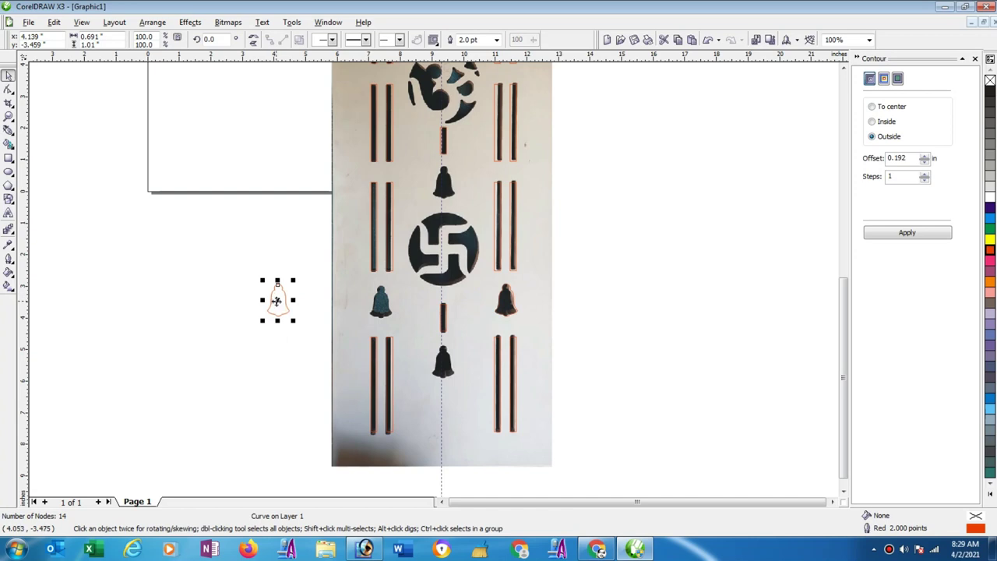
drag(276, 299, 435, 379)
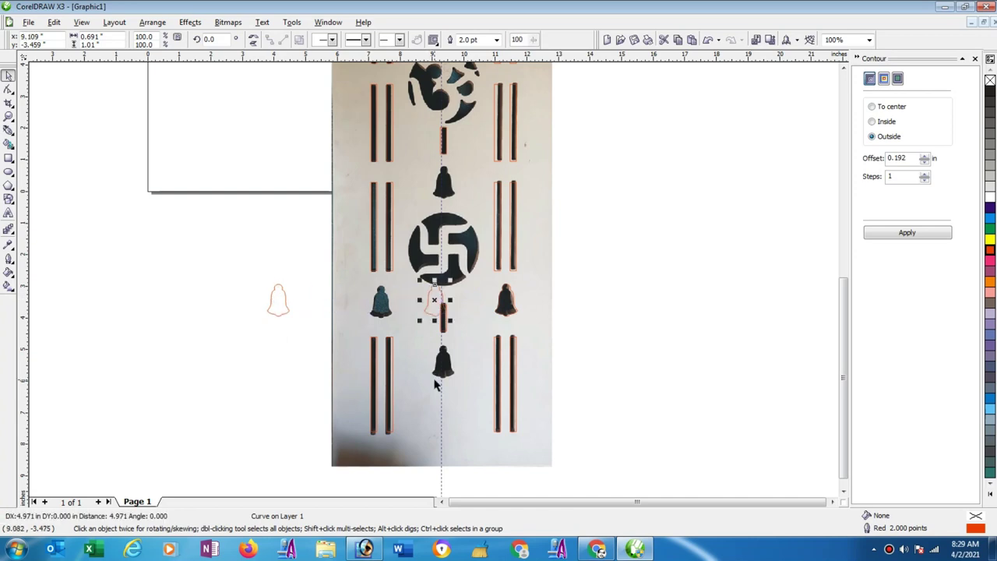
Centre the bell copy on the panel's vertical axis with the bars
shift+click(494, 382)
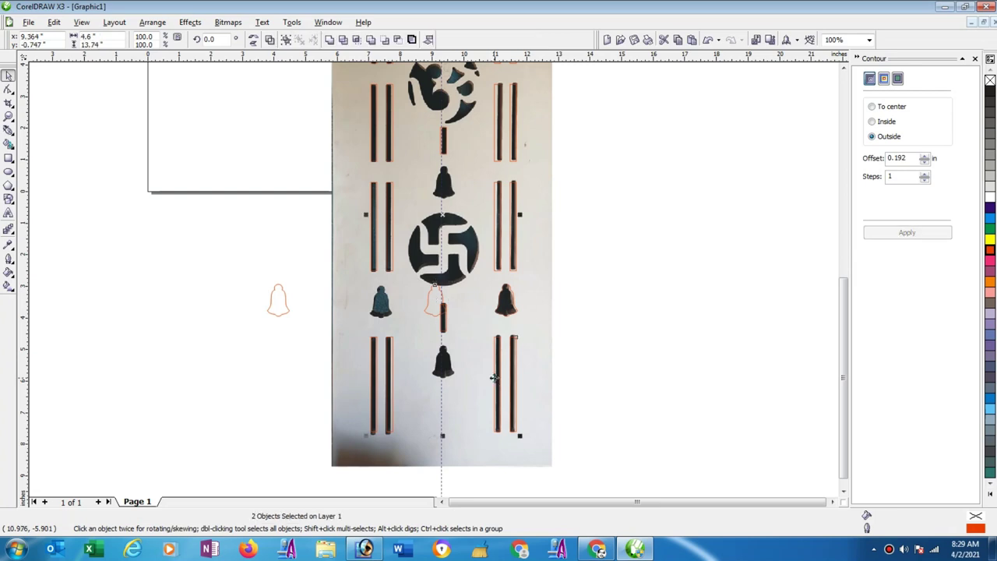
key(c)
click(612, 351)
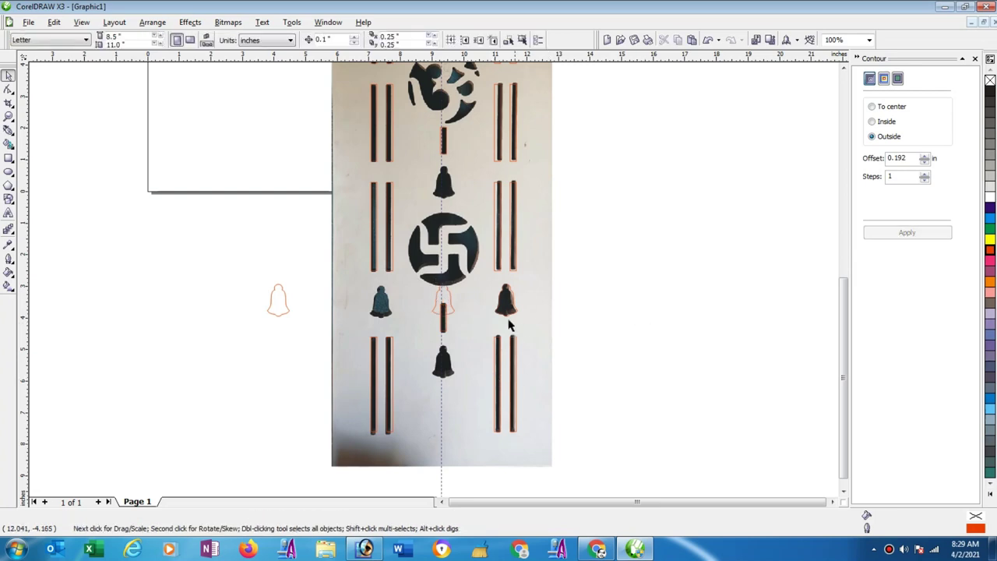
click(445, 312)
Nudge the centre bell copy down and adjust it to fit the lower bell
key(Down)
key(Down)
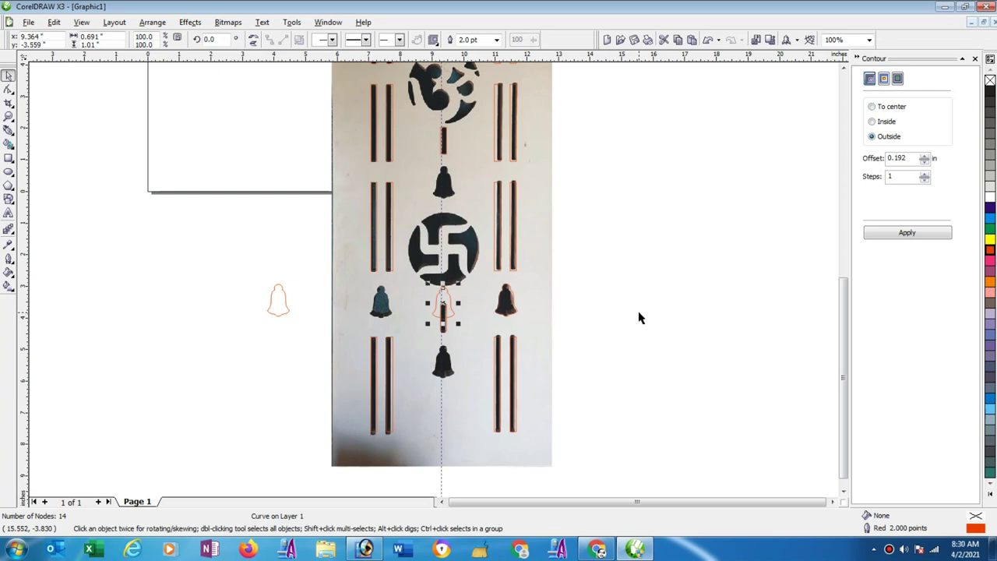
key(Down)
key(Down)
key(Down)
key(Down)
key(Down)
key(Down)
key(Down)
key(Down)
key(Down)
key(Down)
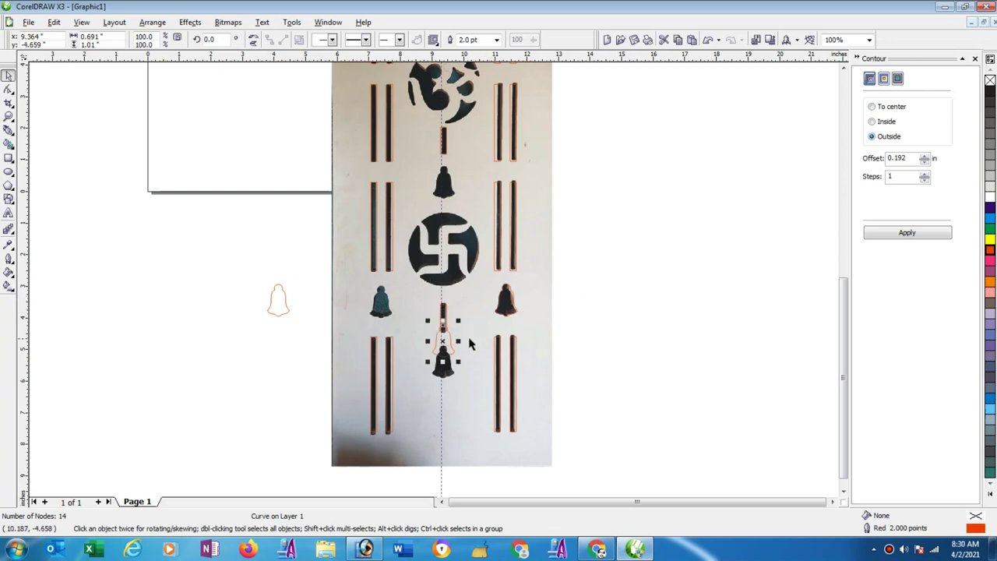
key(Down)
key(Down)
scroll(459, 288, up, 1)
key(Down)
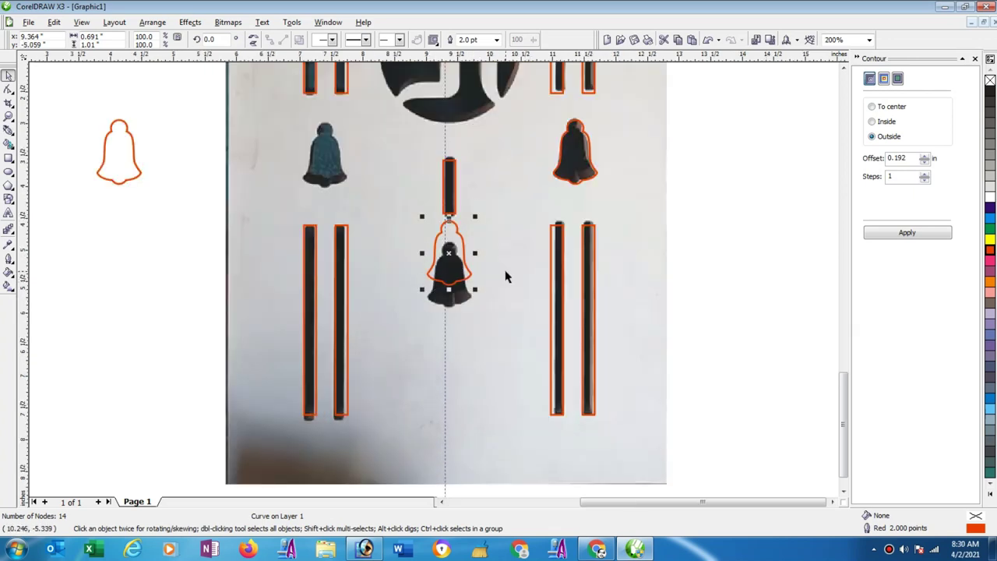
key(Down)
key(Down)
key(Down)
key(Down)
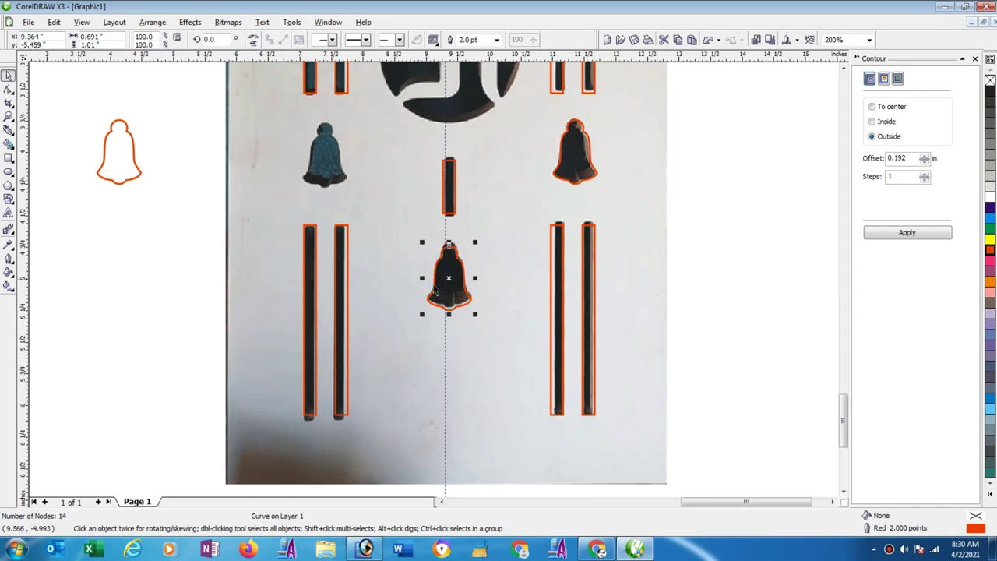
scroll(436, 285, up, 1)
scroll(409, 341, up, 2)
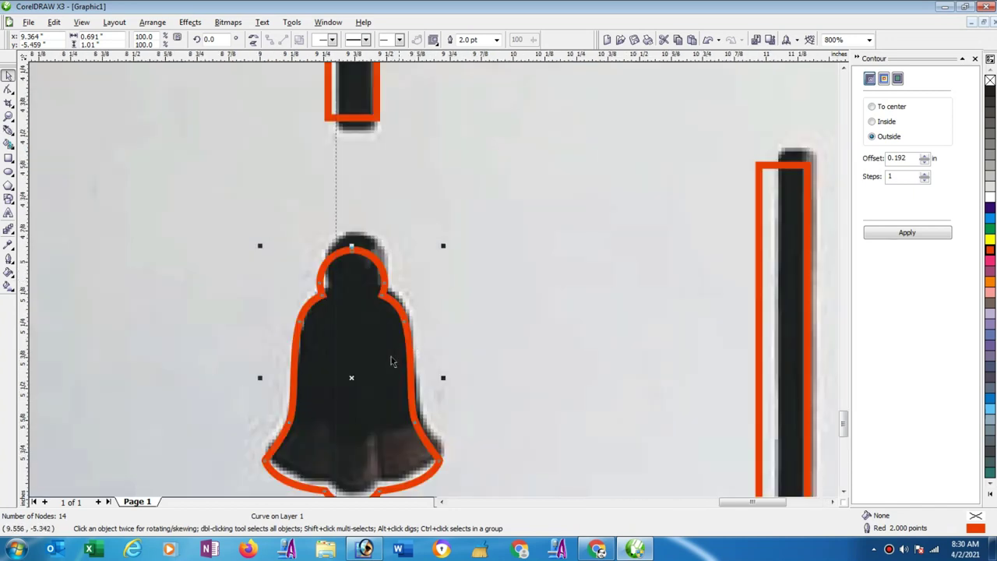
drag(351, 377, 351, 366)
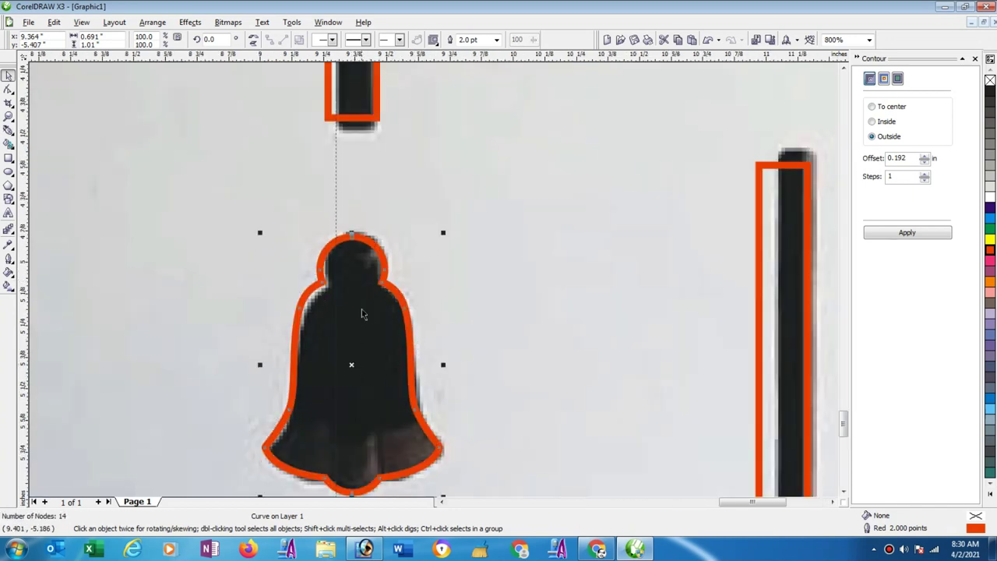
scroll(447, 221, down, 2)
Copy the bell outline up onto the top central bell
scroll(437, 268, down, 1)
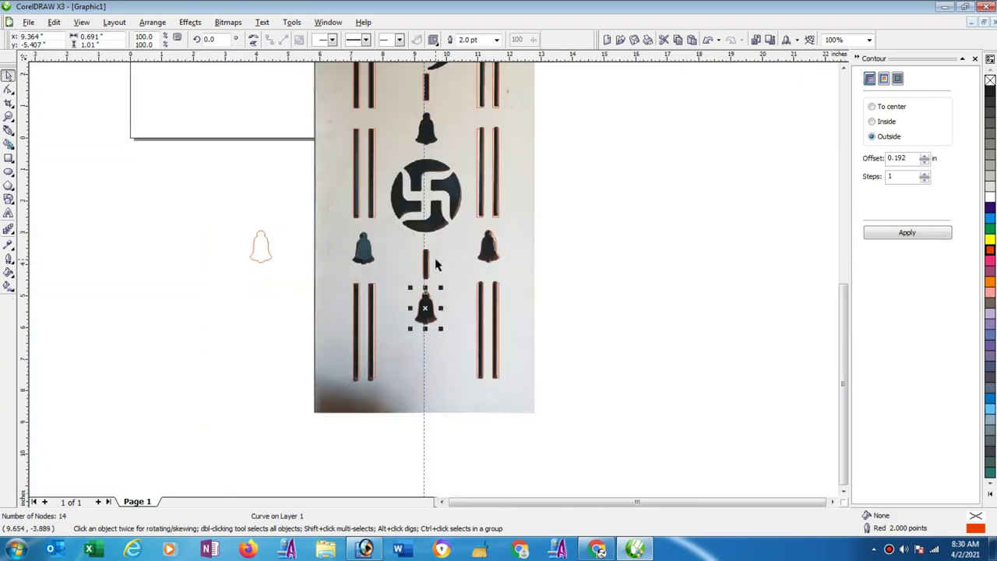
drag(425, 309, 427, 131)
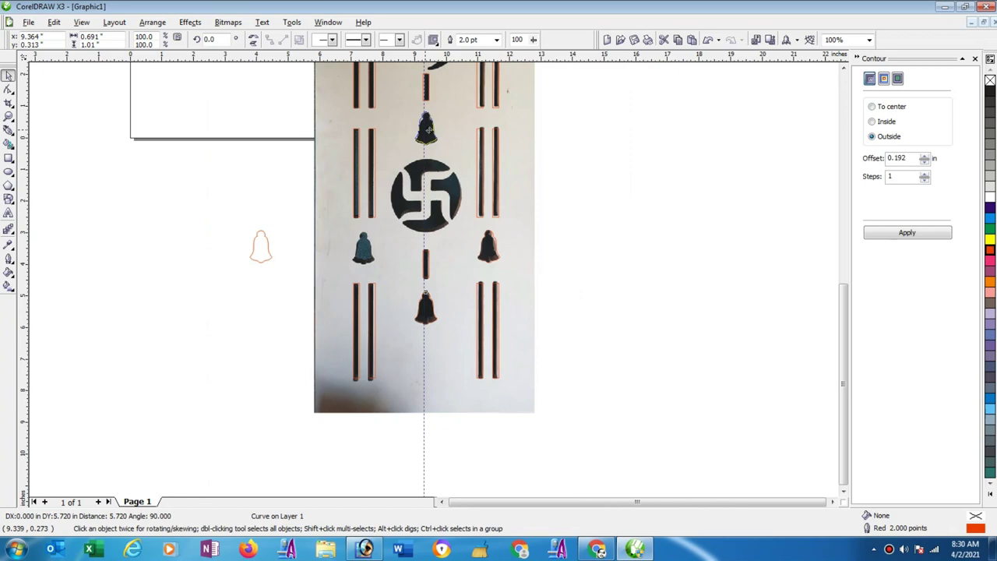
click(646, 198)
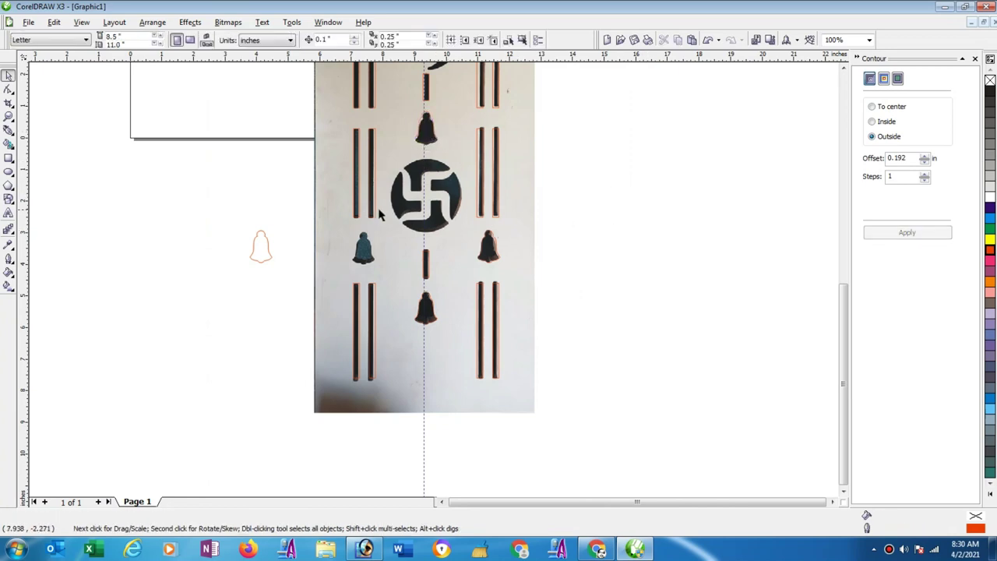
Break the left bar outlines apart into separate curves
click(376, 216)
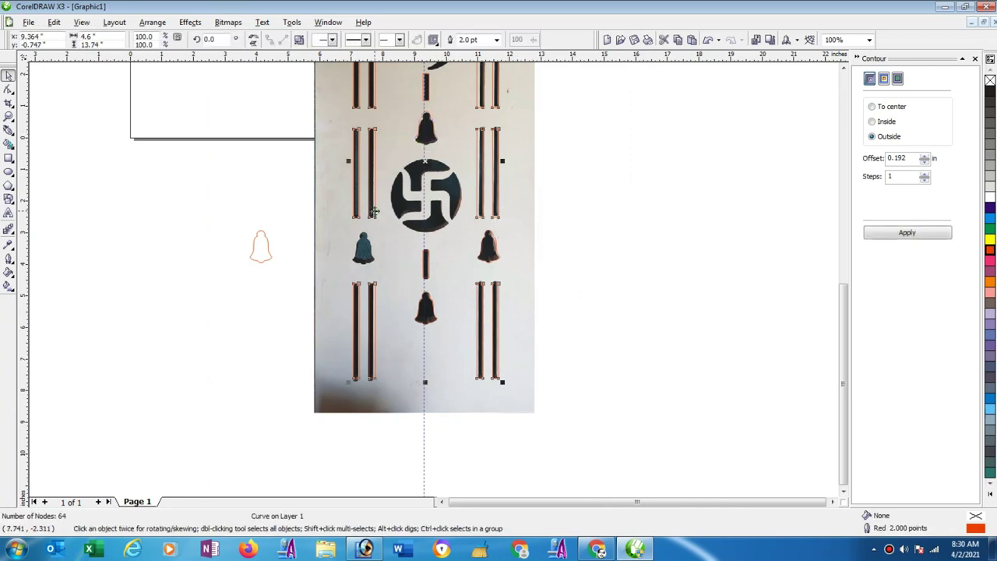
click(152, 22)
click(177, 140)
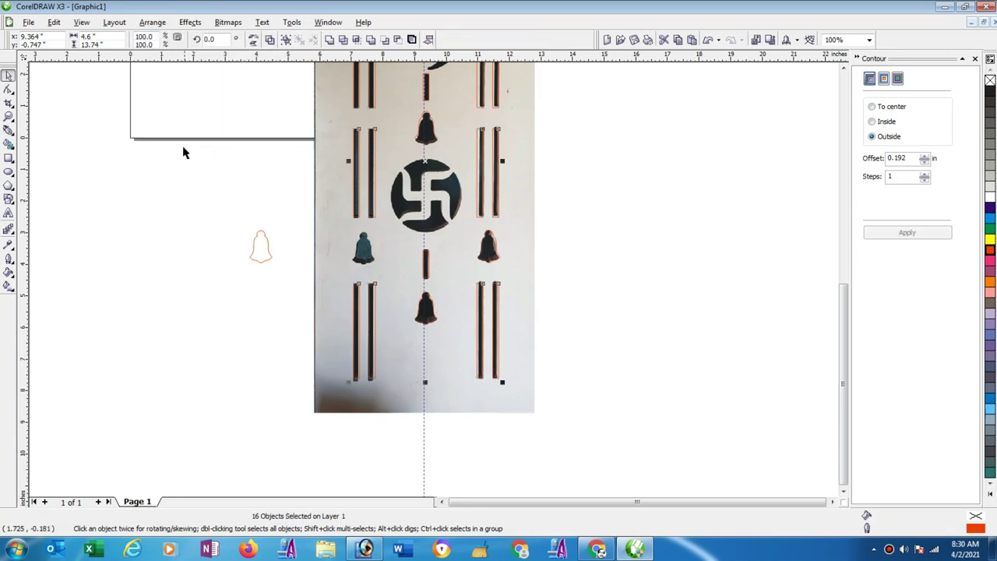
click(280, 255)
click(268, 255)
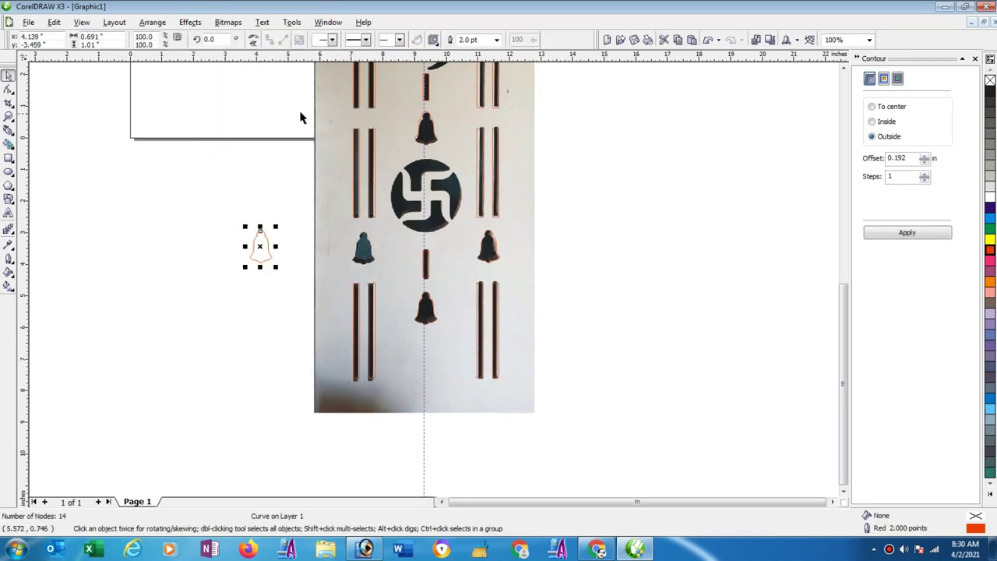
Centre-align the stray bell outline with the left bar over the left bell
drag(300, 116, 382, 226)
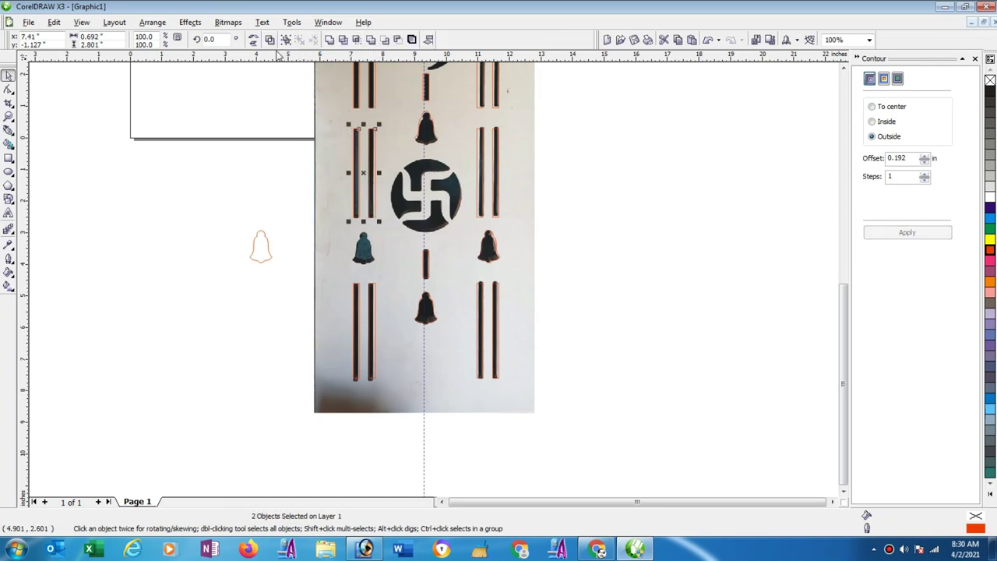
click(257, 189)
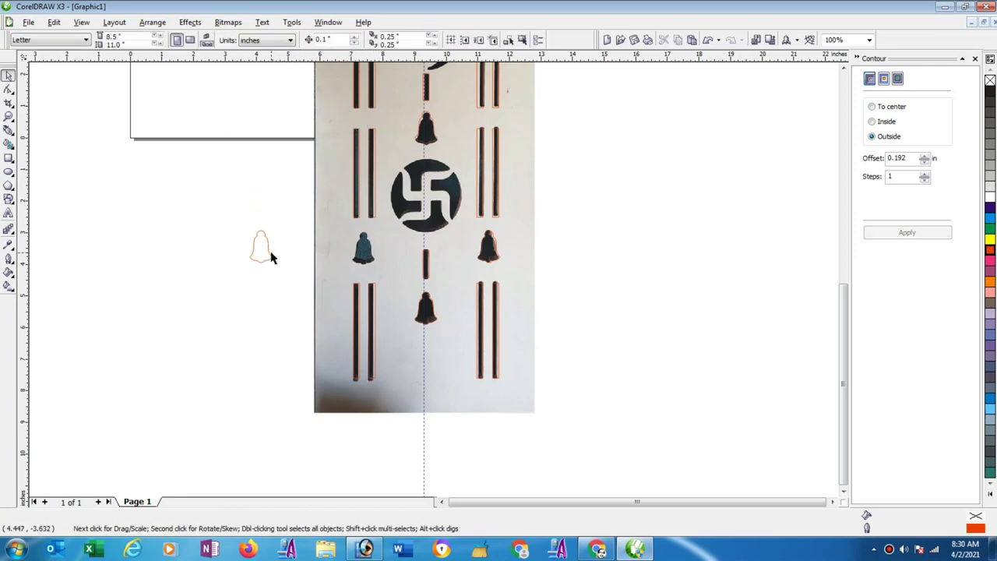
click(270, 256)
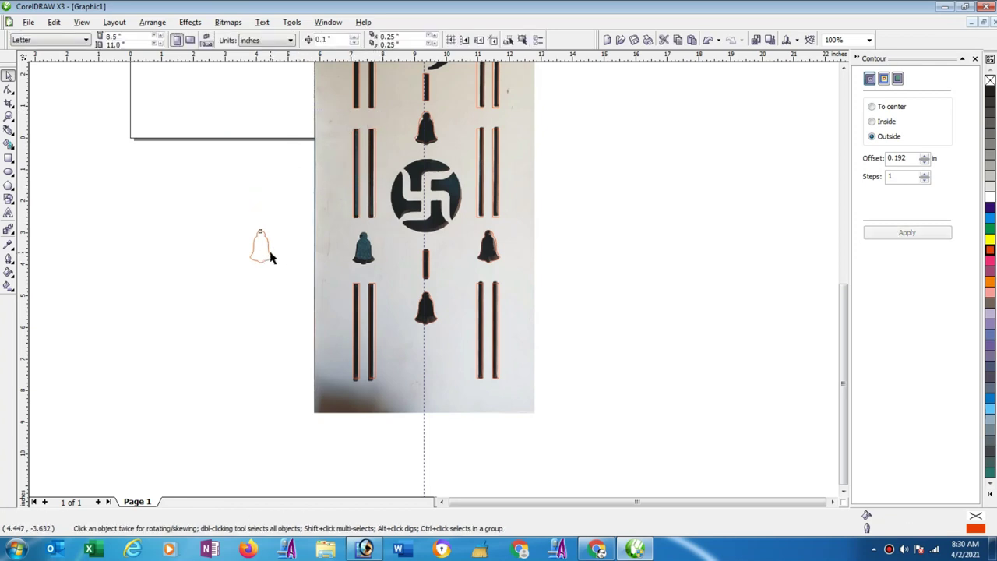
shift+click(375, 222)
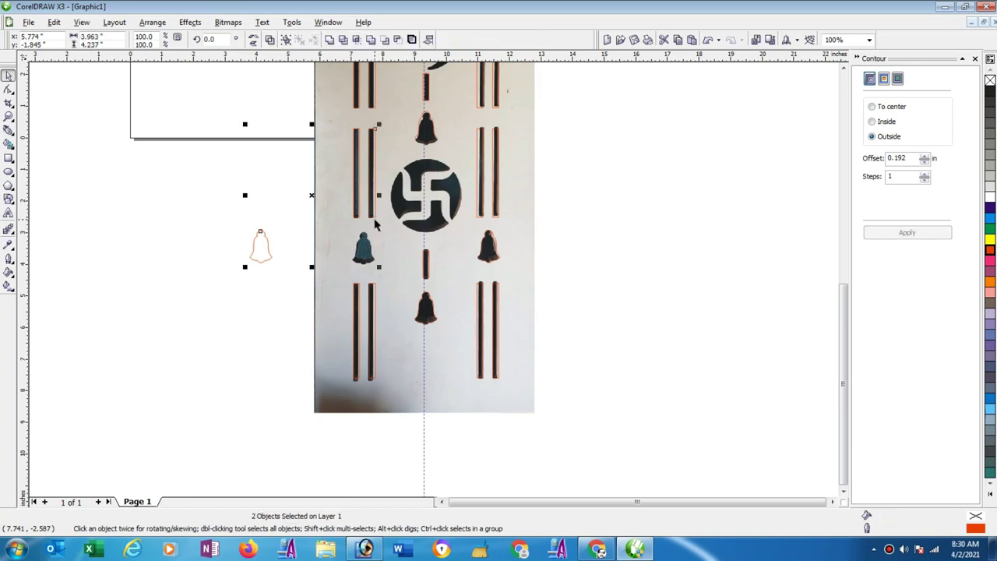
key(c)
click(232, 241)
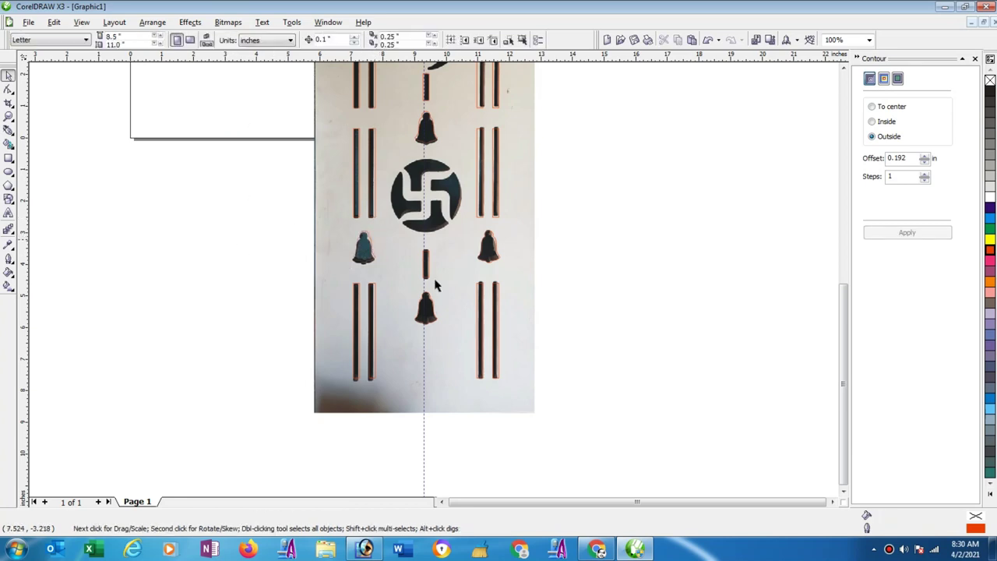
scroll(454, 284, up, 1)
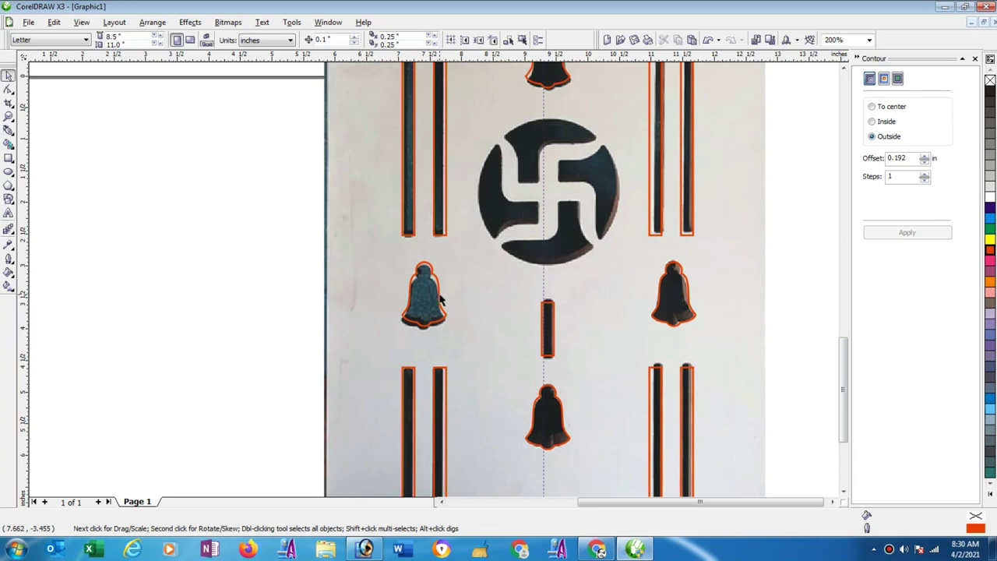
Marquee-select all 21 traced outlines and combine them into one curve
click(441, 299)
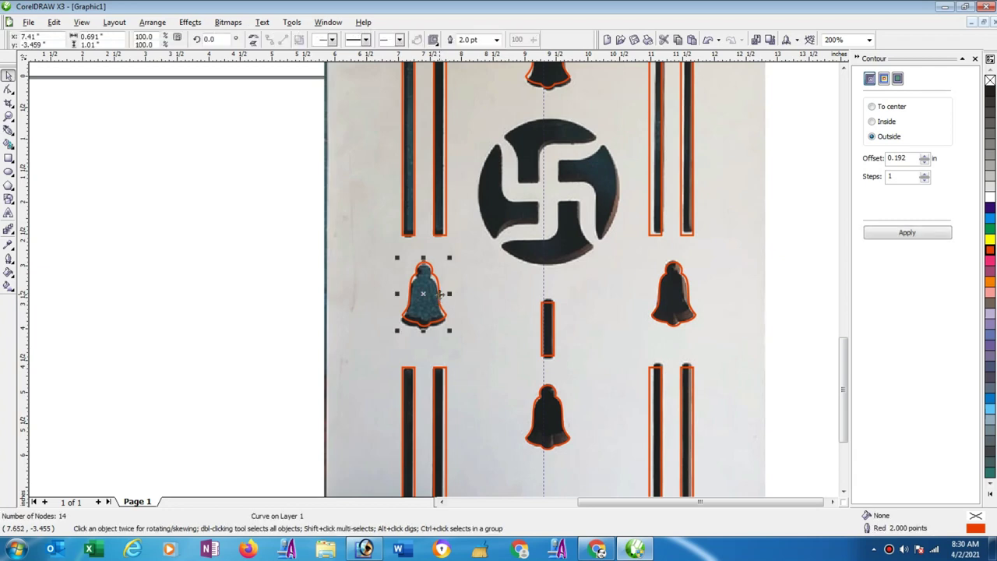
shift+click(661, 301)
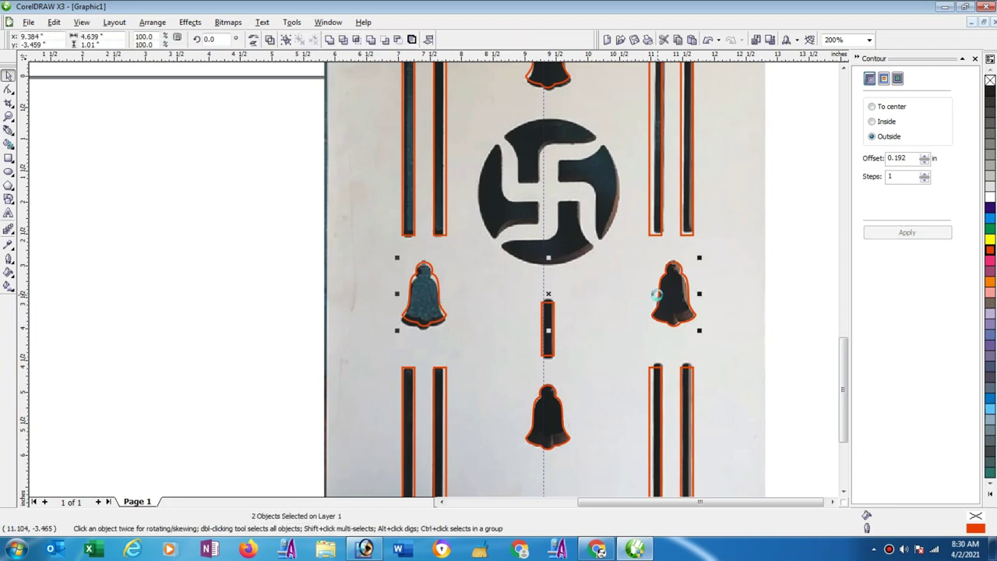
click(784, 260)
scroll(387, 265, down, 2)
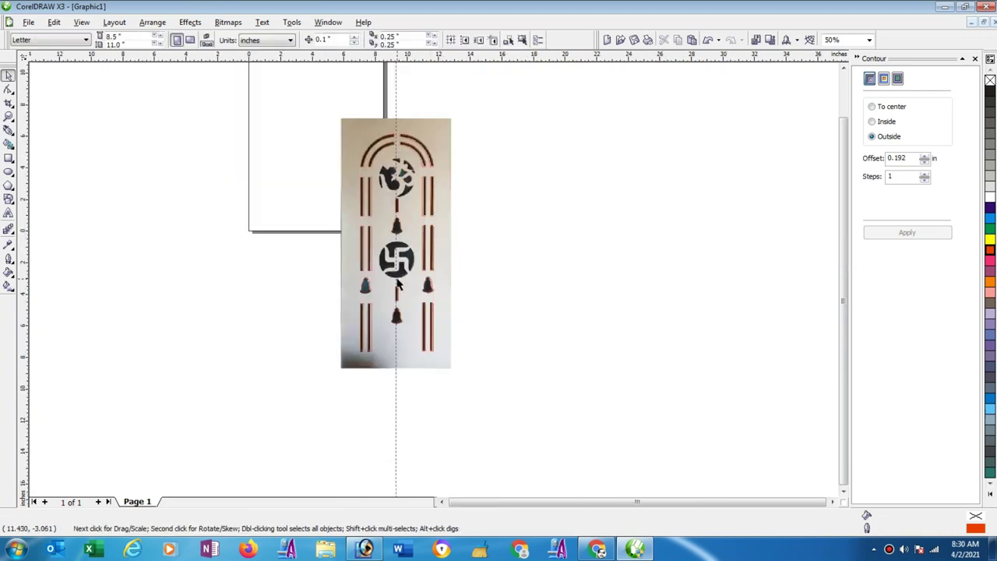
drag(302, 109, 459, 365)
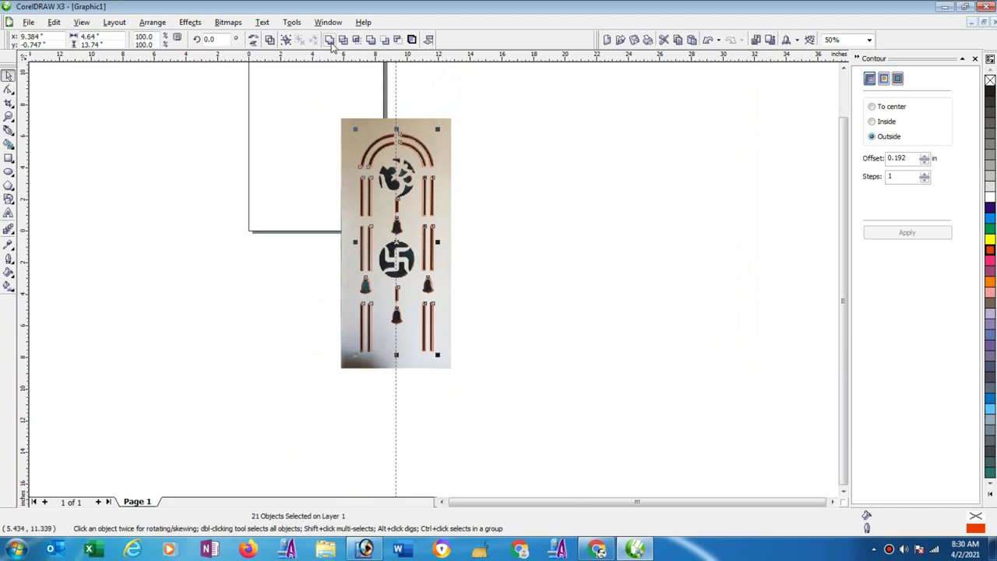
click(270, 41)
click(544, 210)
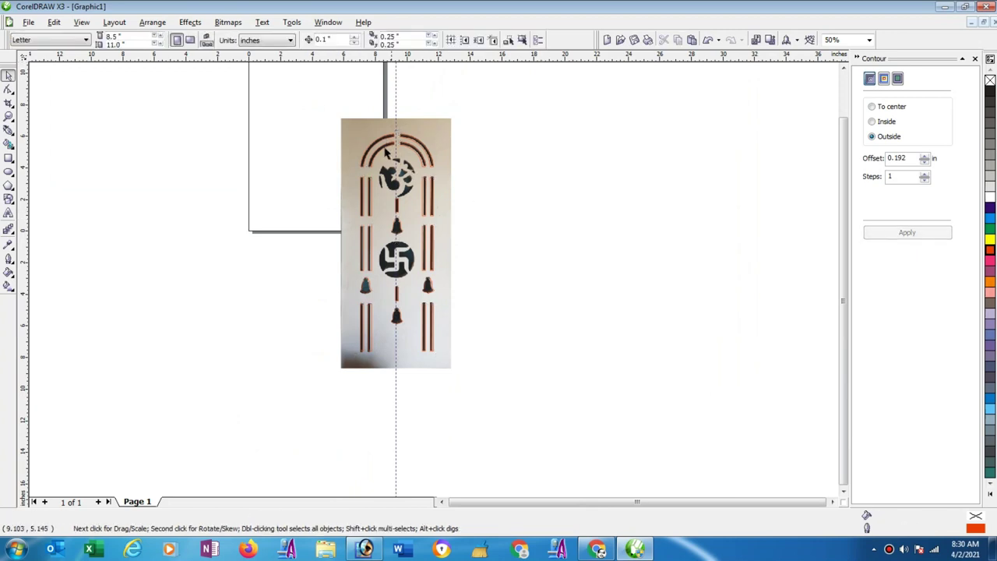
scroll(469, 327, up, 1)
scroll(469, 328, up, 1)
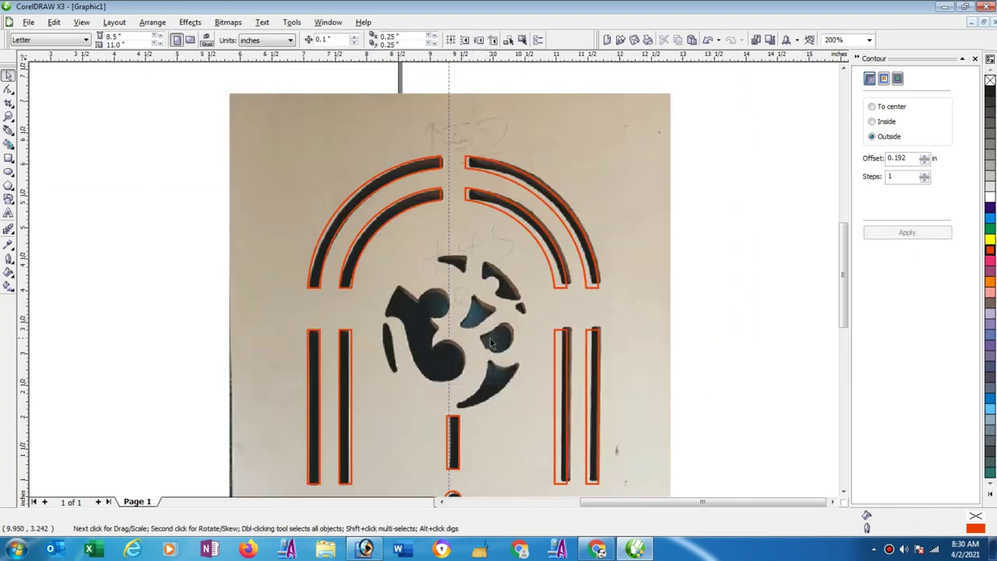
Draw a circle over the Om, centre it on the arch axis, and enlarge it to 2.395 in
click(8, 171)
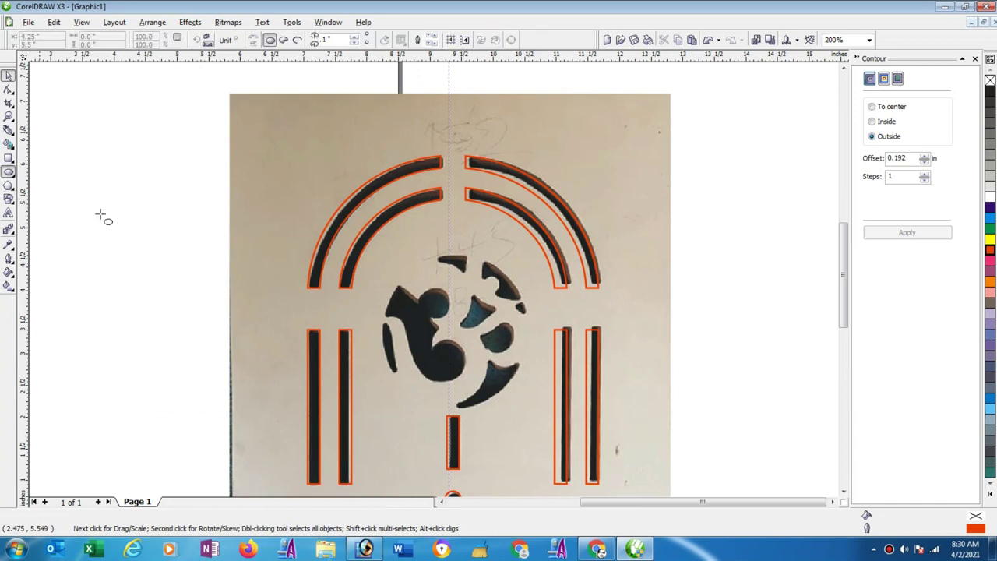
mouse_move(405, 263)
mouse_down()
mouse_move(440, 331)
mouse_move(507, 405)
mouse_up()
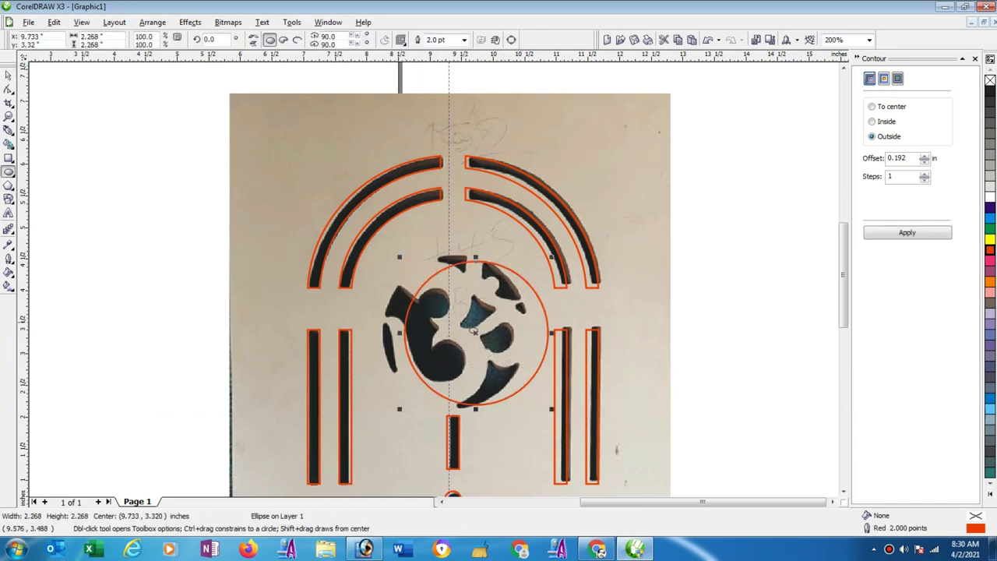
click(9, 74)
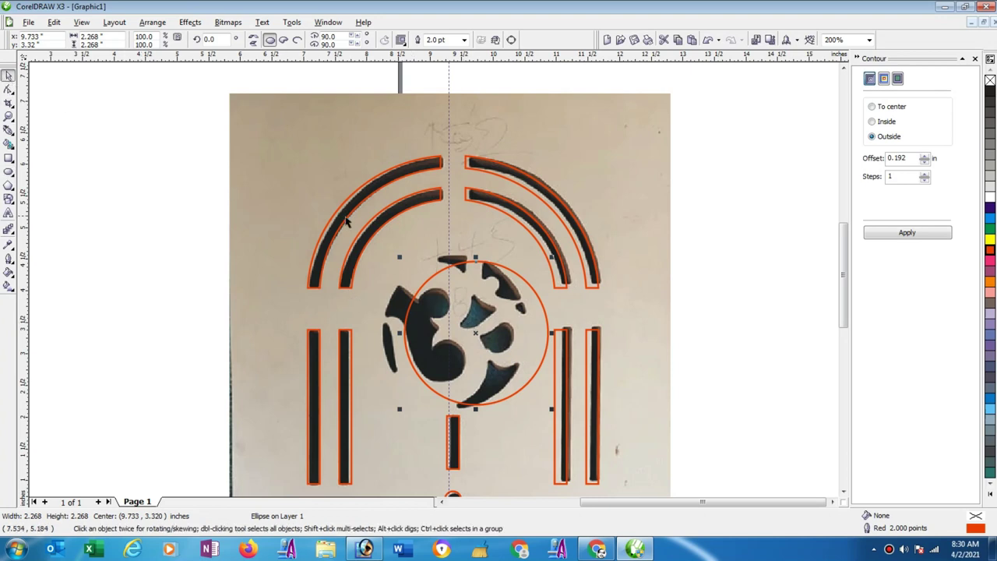
click(513, 221)
click(516, 277)
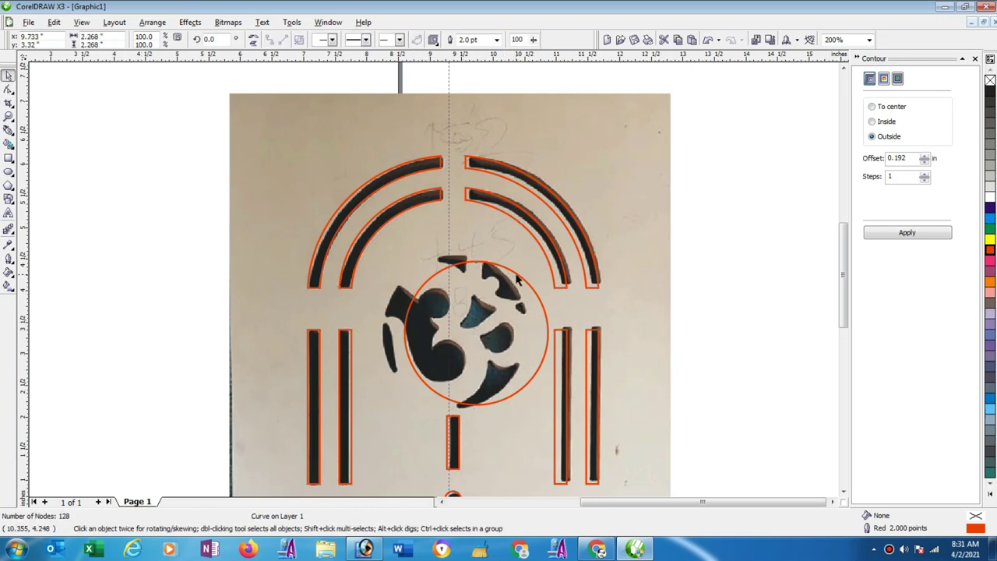
shift+click(541, 248)
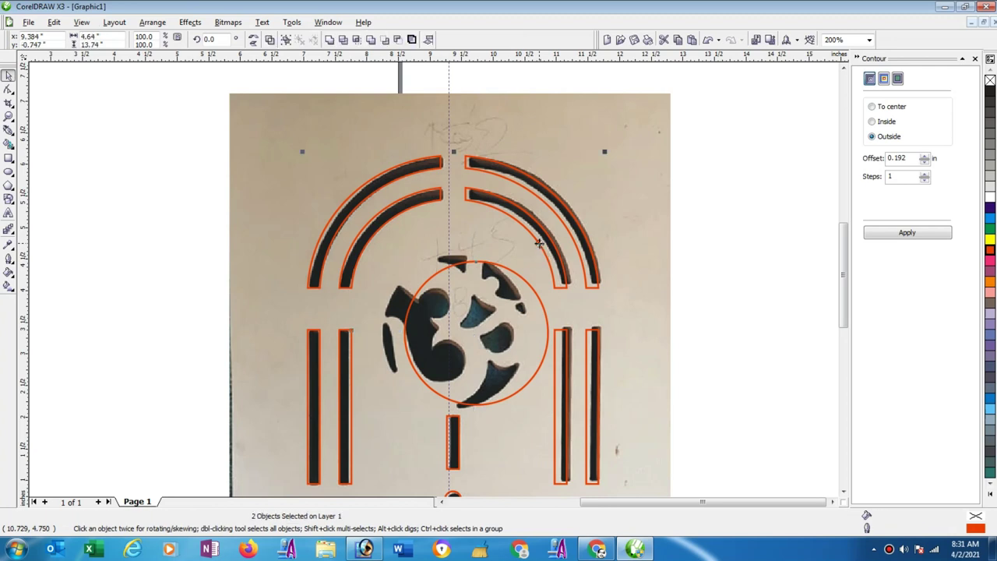
key(c)
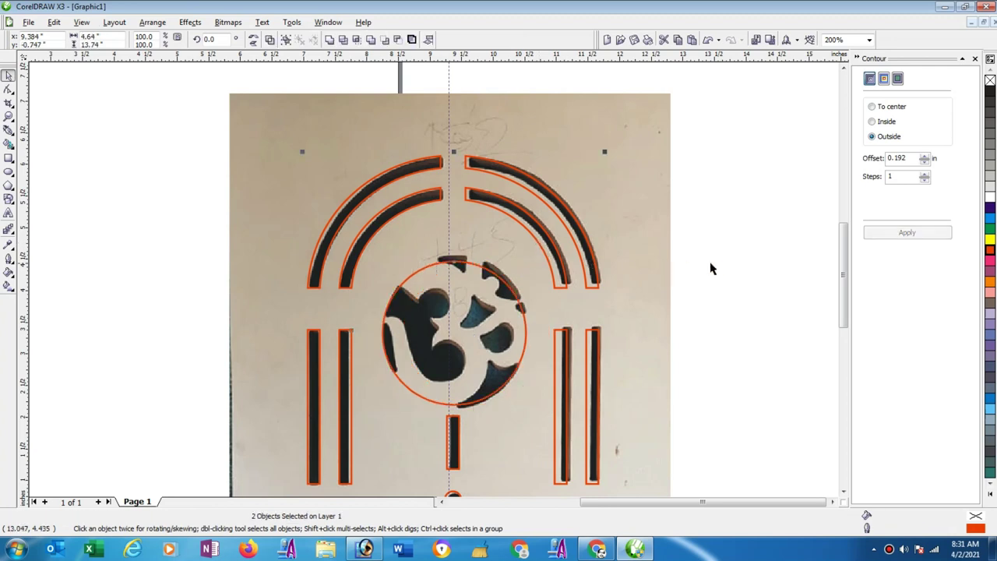
key(Escape)
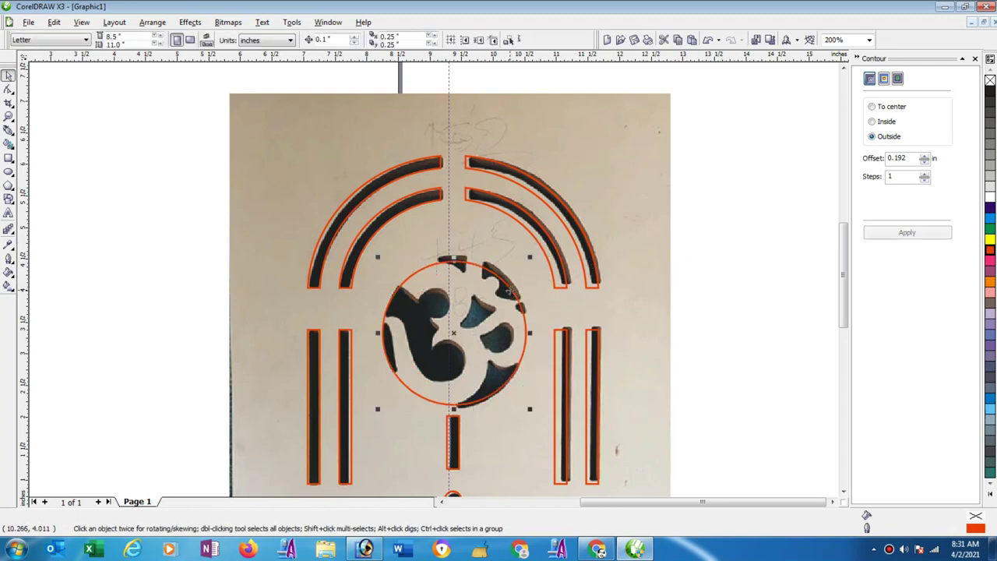
click(512, 294)
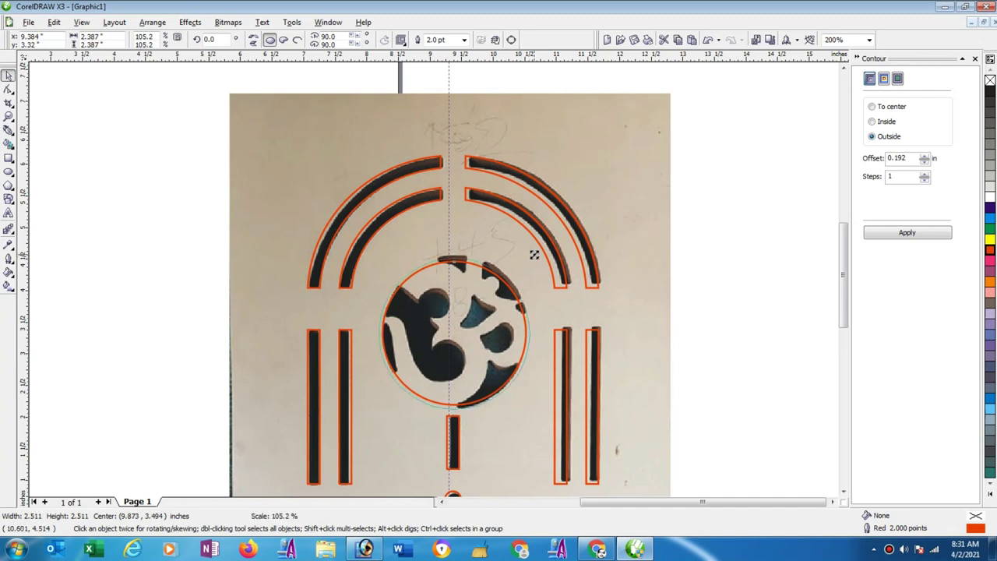
drag(531, 257, 533, 254)
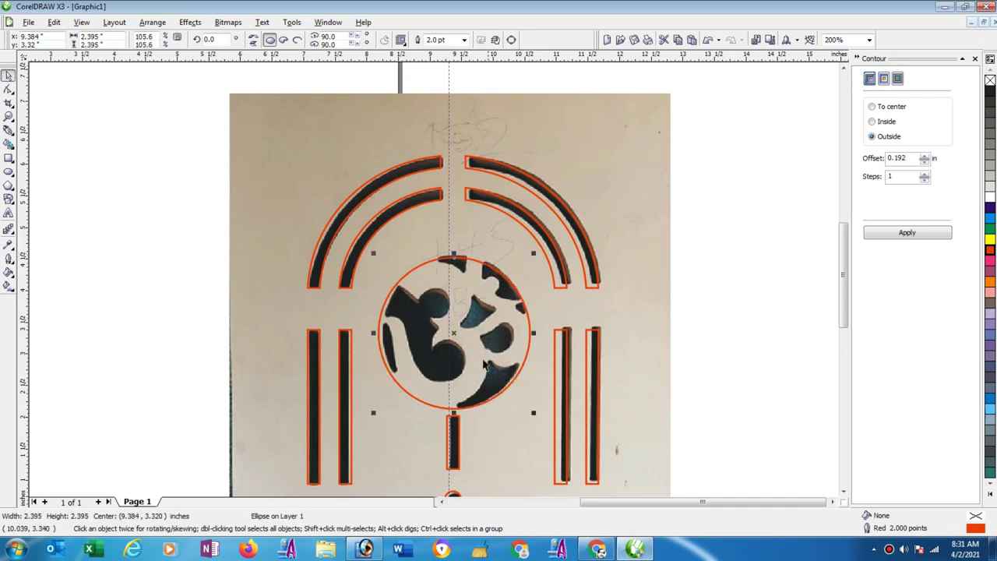
scroll(416, 206, down, 3)
Drag a circle outline down around the swastika disc
scroll(435, 286, up, 4)
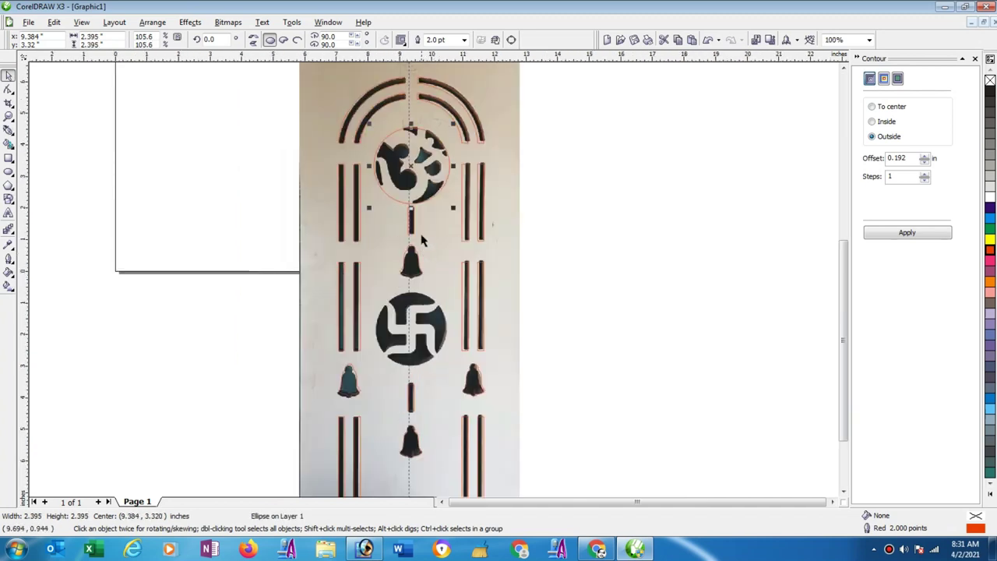
drag(410, 171, 410, 327)
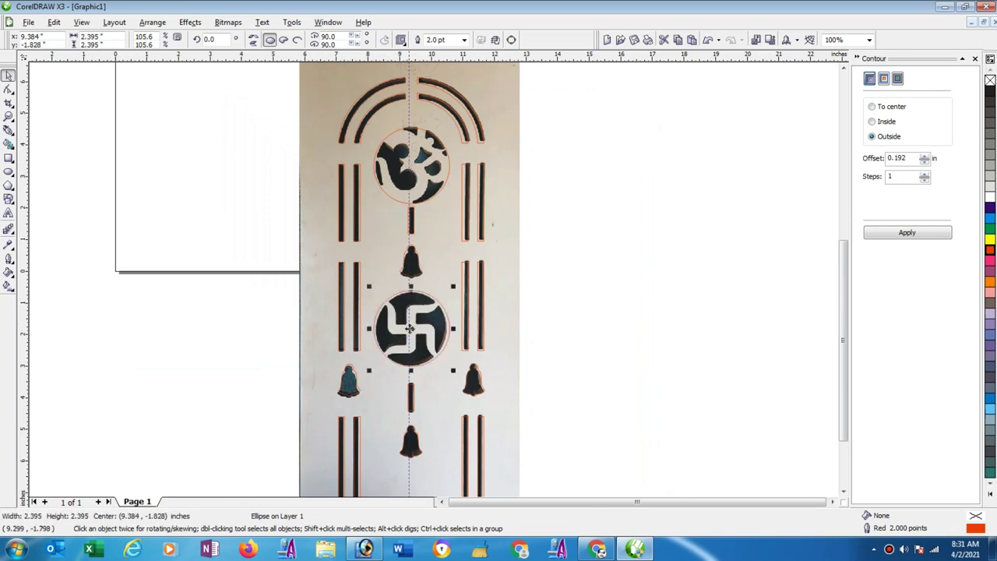
click(635, 286)
Shrink the swastika circle to 2.272 in and zoom in on it
scroll(421, 318, up, 1)
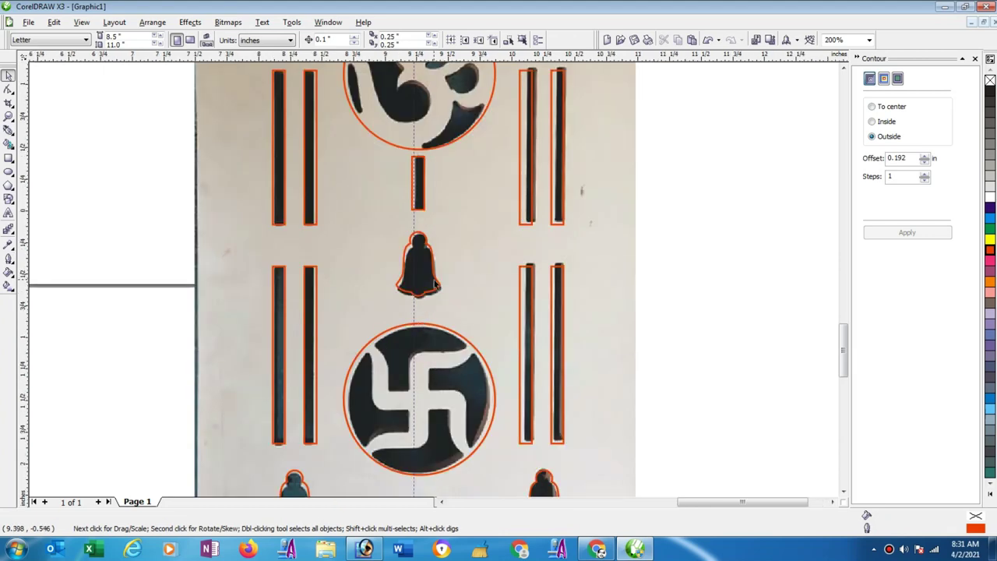
scroll(447, 332, down, 1)
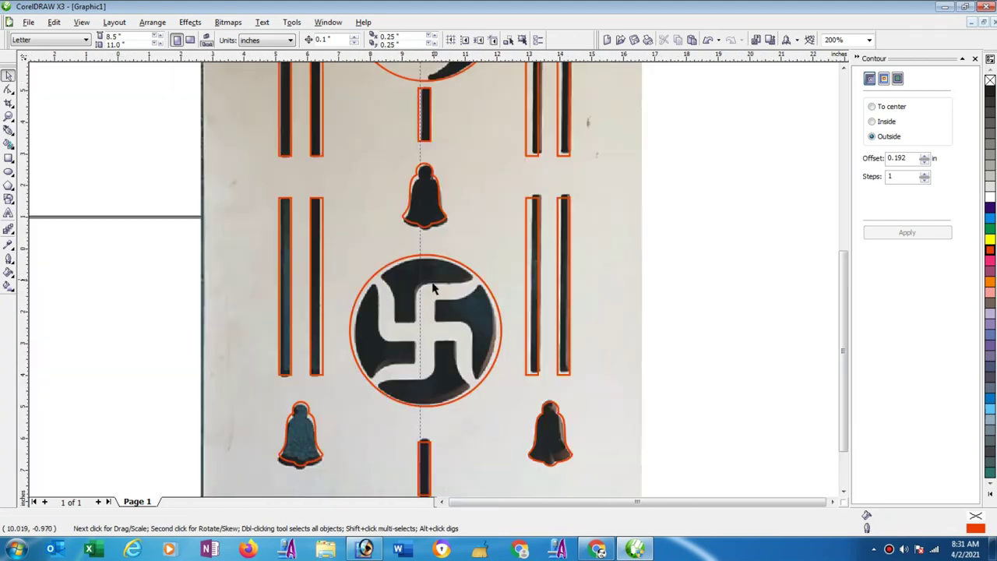
scroll(430, 274, up, 1)
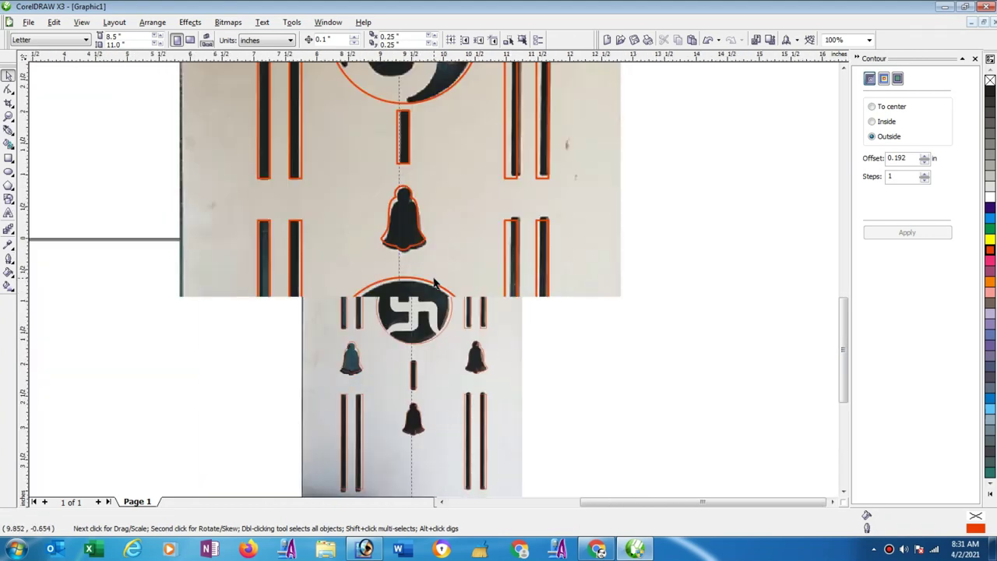
scroll(438, 294, up, 1)
click(438, 294)
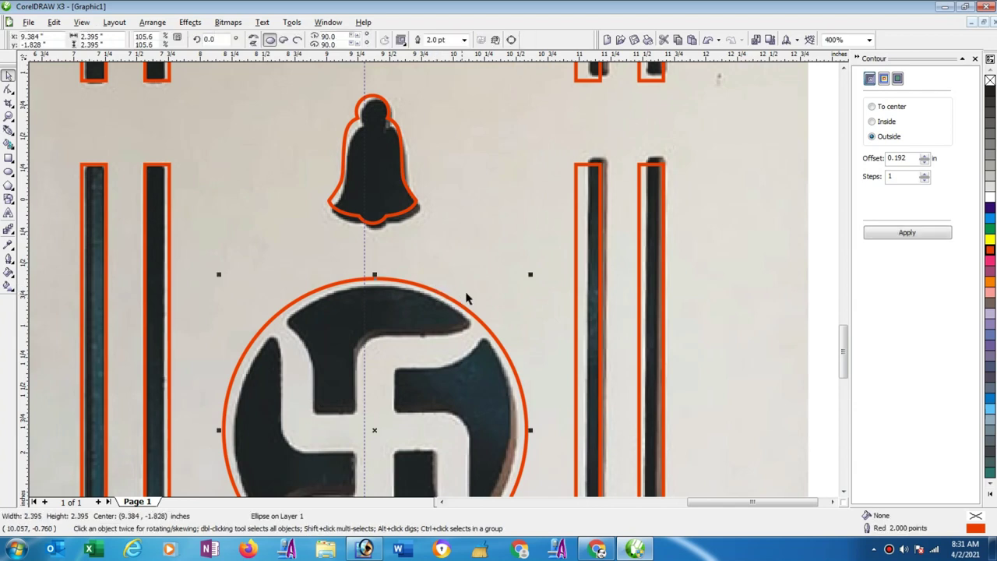
drag(529, 276, 523, 282)
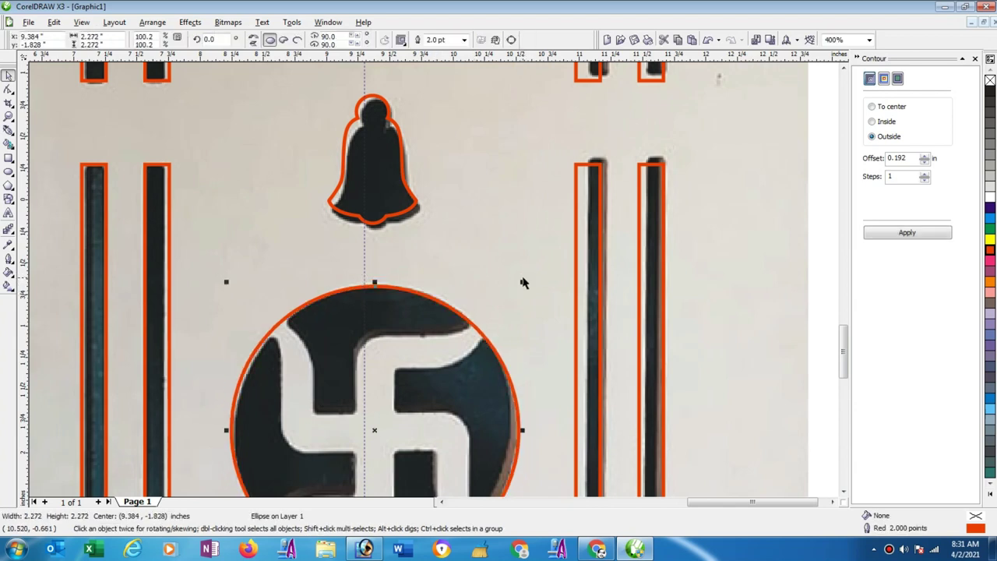
click(490, 242)
scroll(487, 240, down, 2)
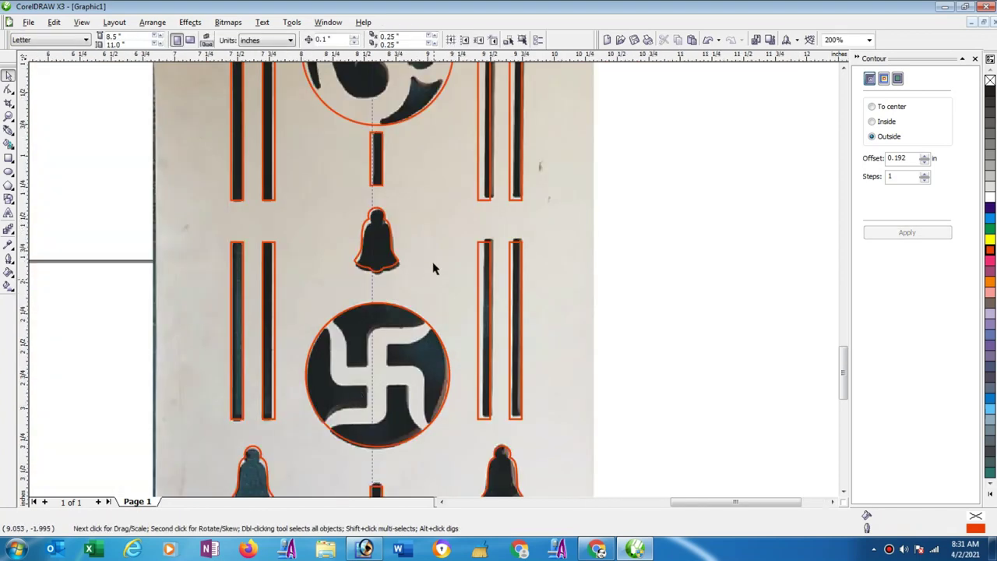
scroll(440, 261, up, 2)
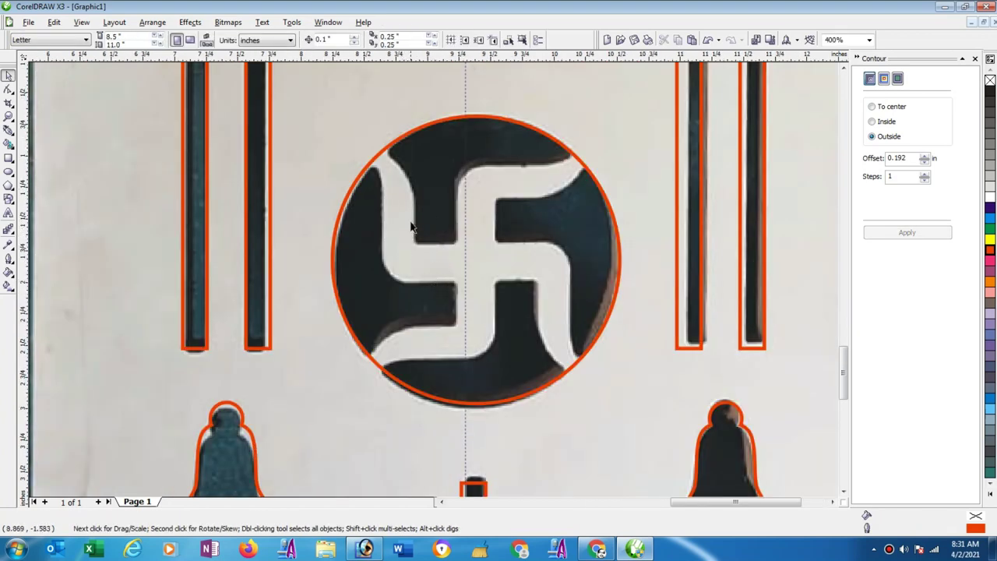
Trace the swastika's upper-left white gap as a closed Bezier outline
click(8, 130)
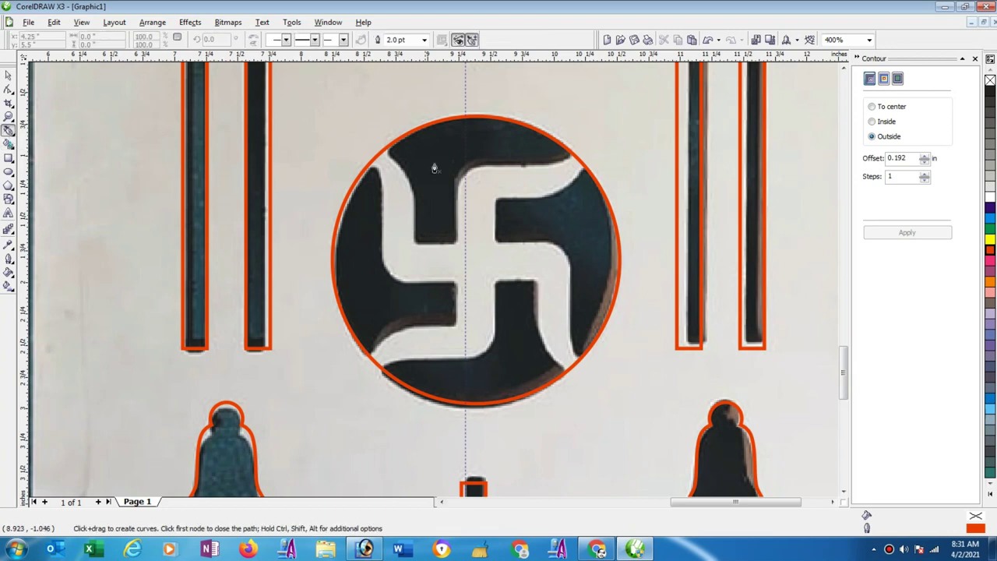
click(362, 151)
drag(407, 179, 418, 198)
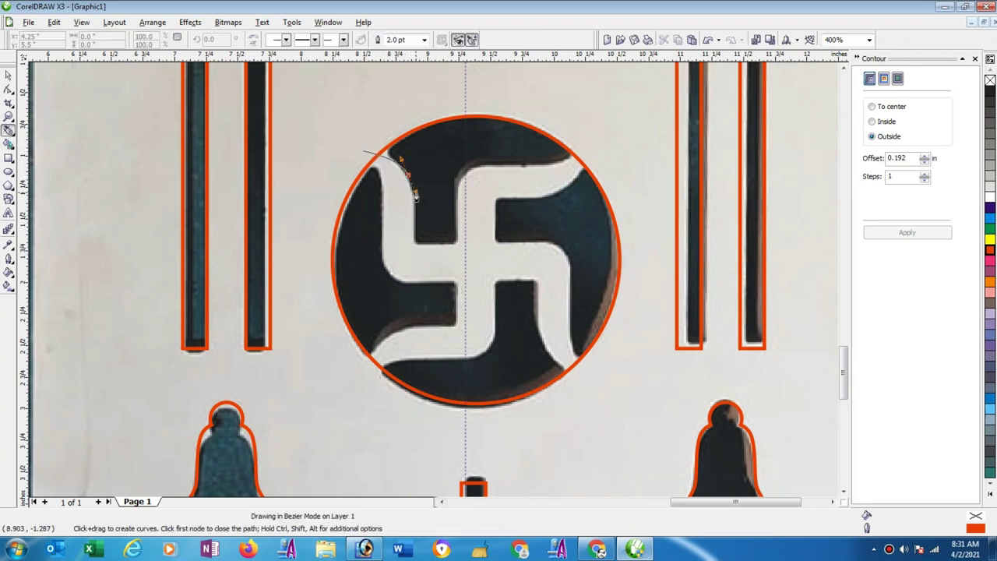
click(416, 243)
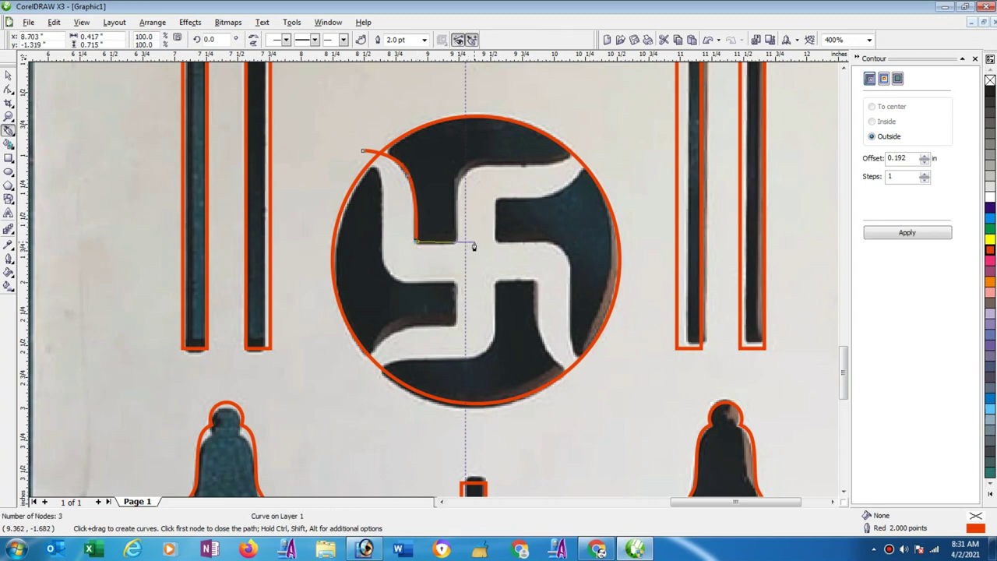
click(472, 243)
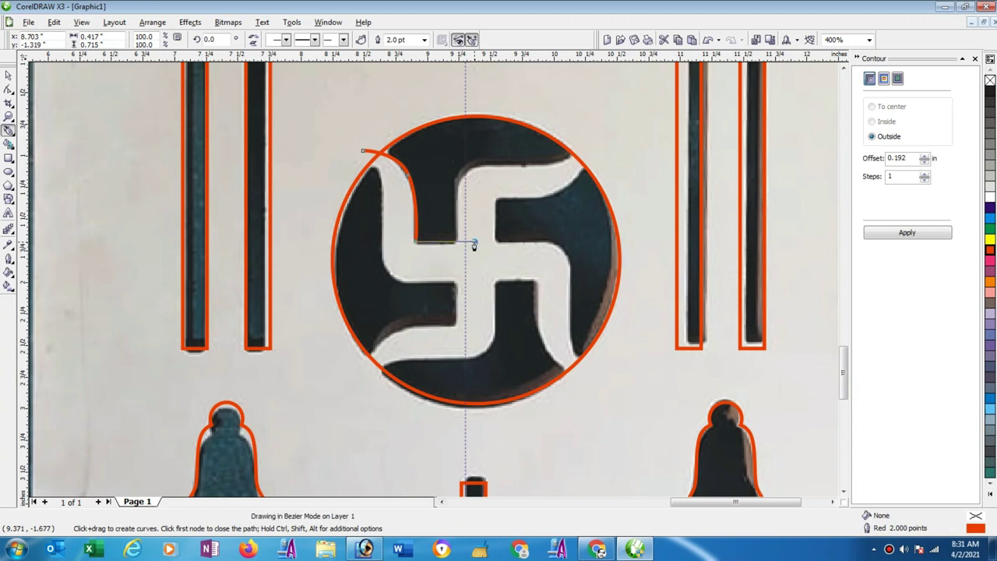
click(473, 282)
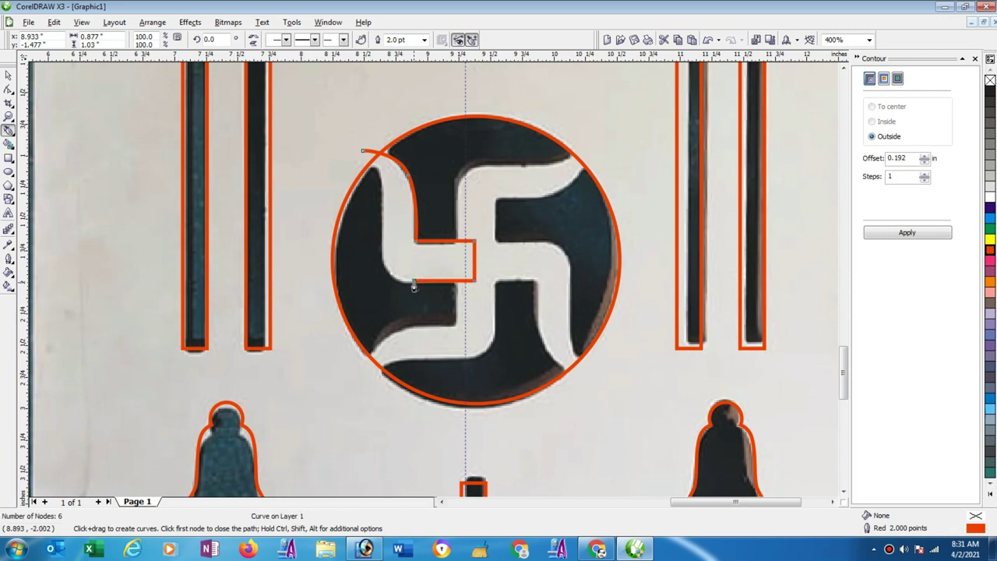
drag(381, 252, 378, 220)
drag(360, 162, 330, 163)
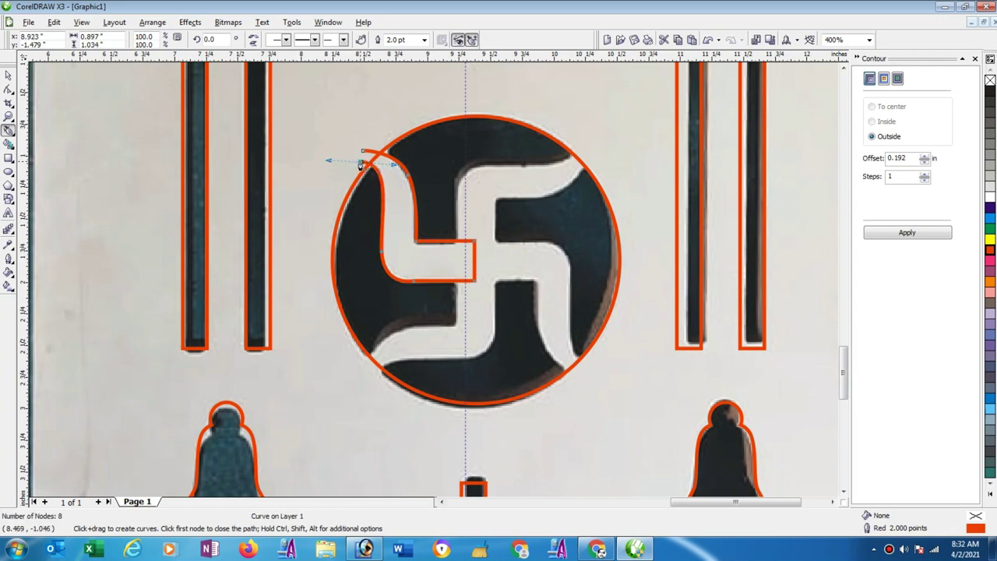
click(363, 156)
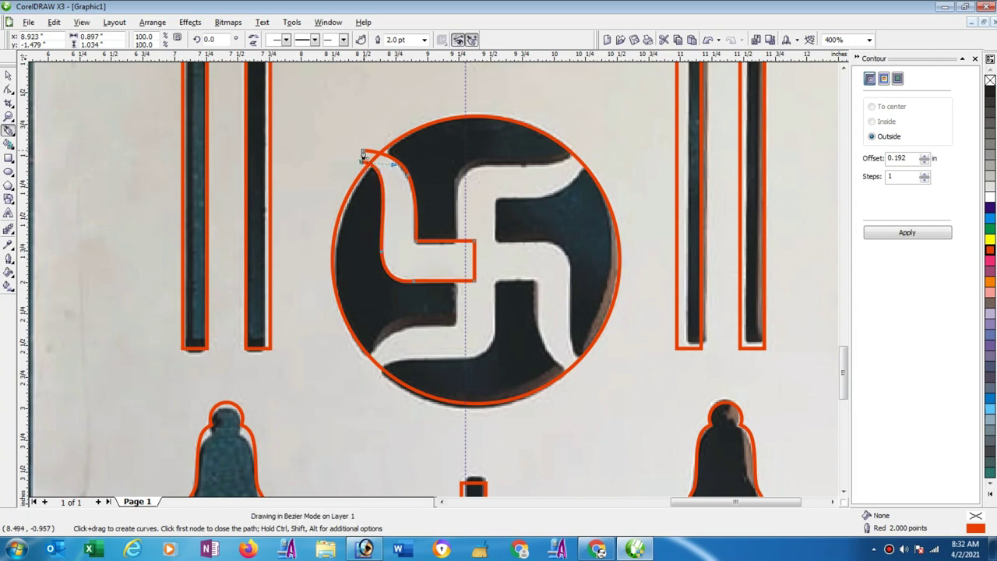
click(9, 75)
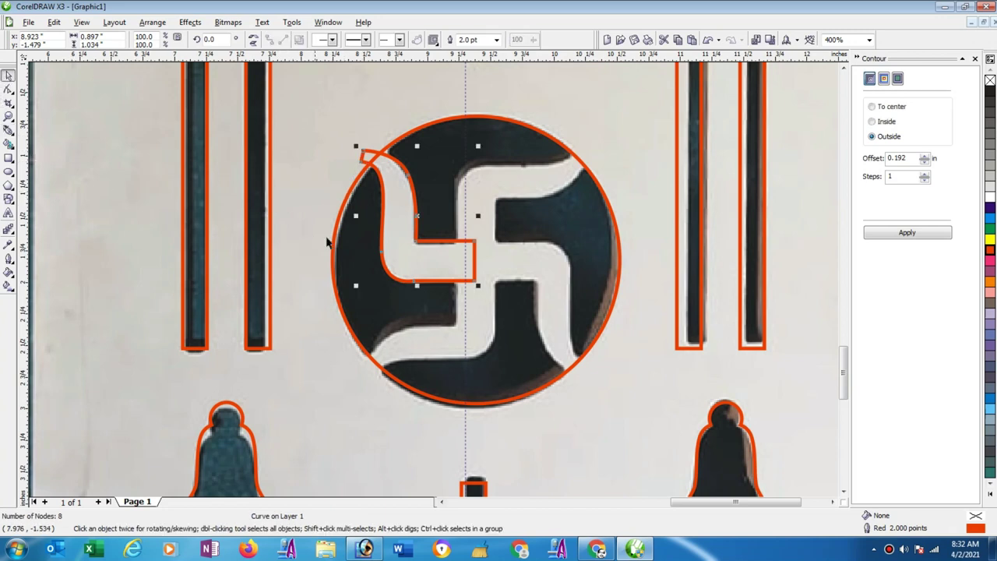
click(419, 216)
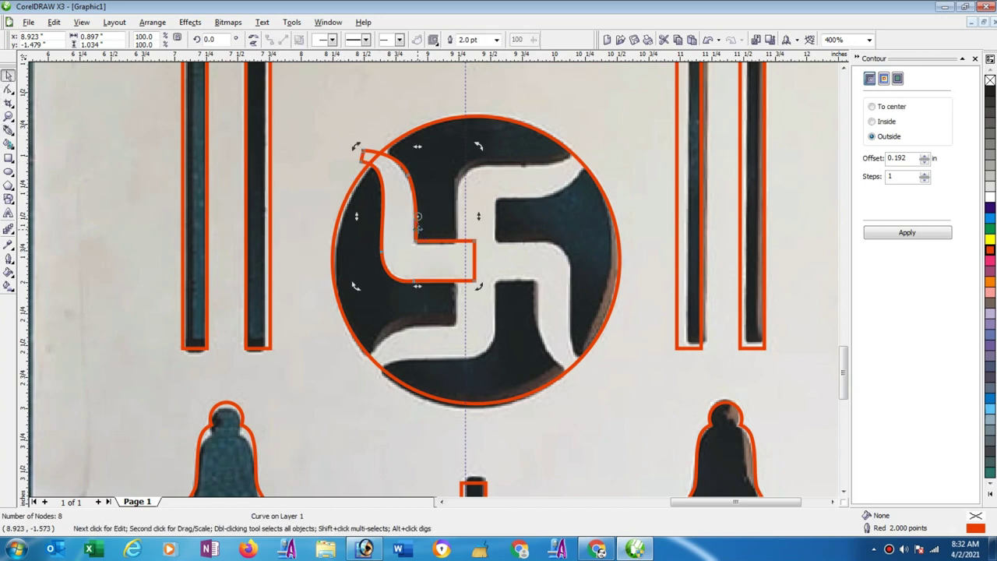
click(421, 228)
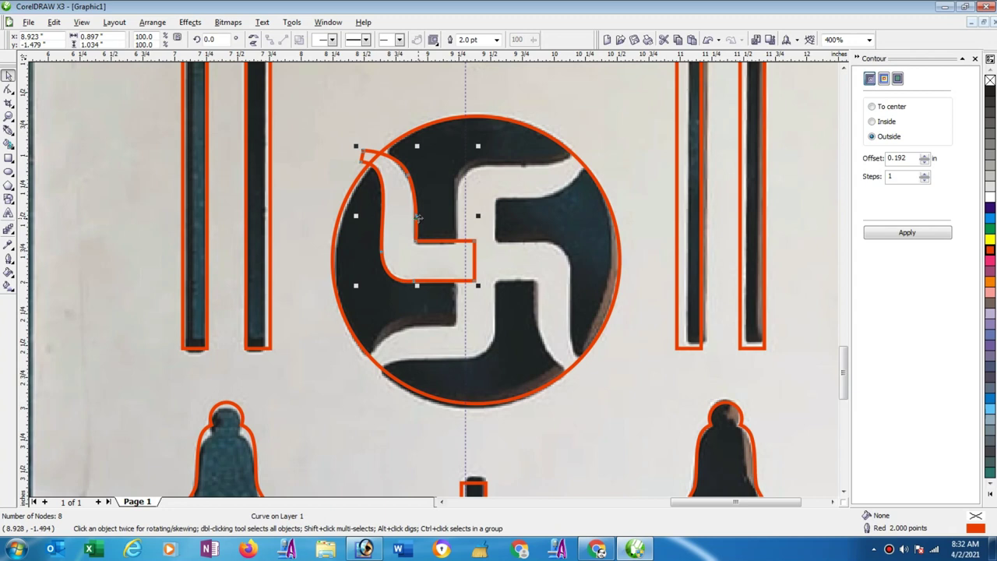
click(418, 217)
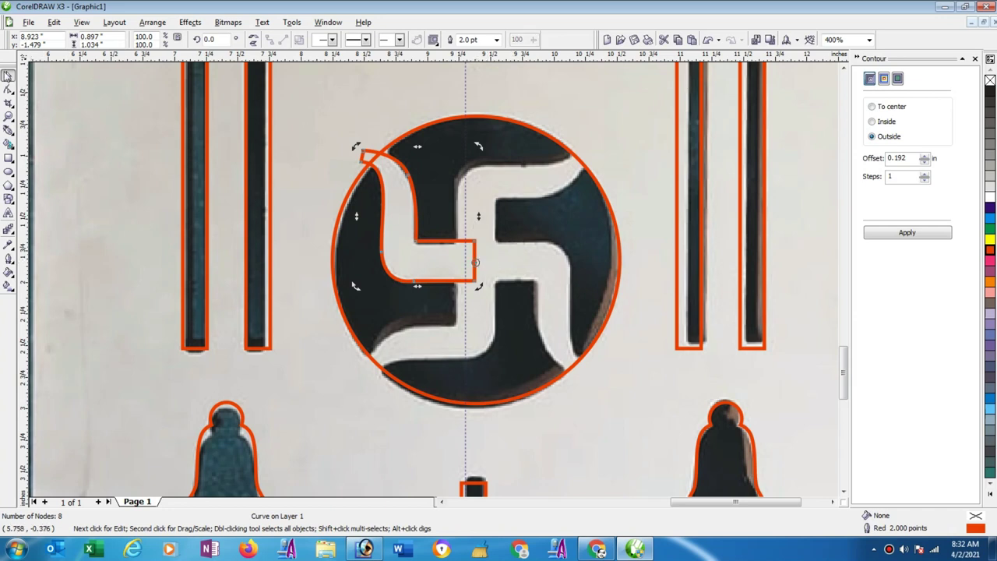
key(Escape)
scroll(594, 229, down, 5)
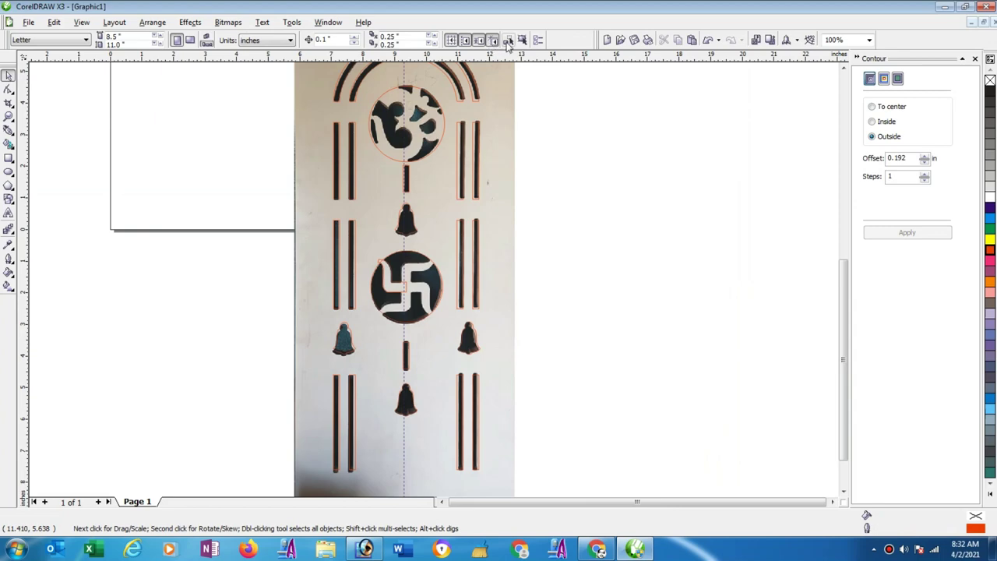
click(537, 40)
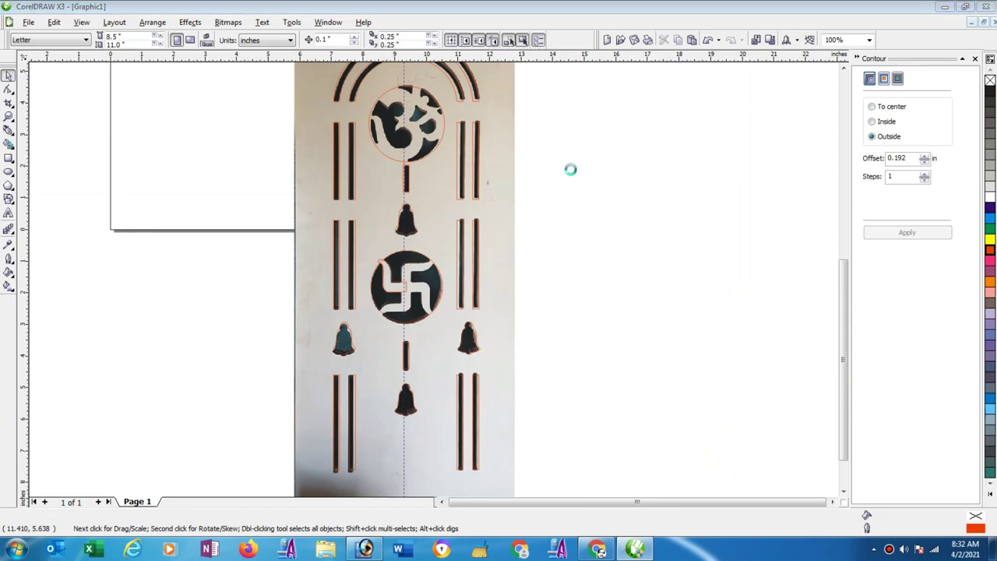
click(609, 396)
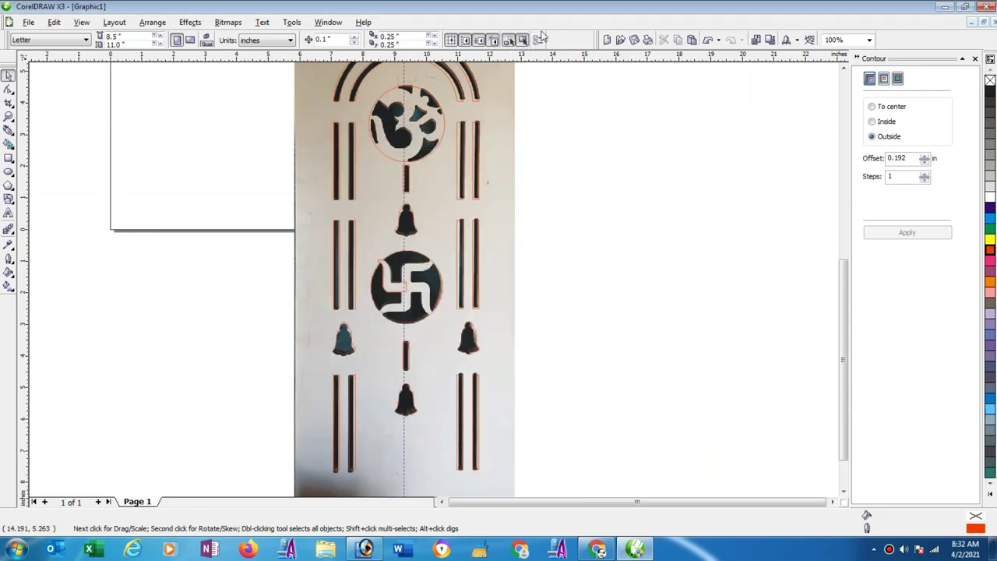
scroll(433, 279, up, 2)
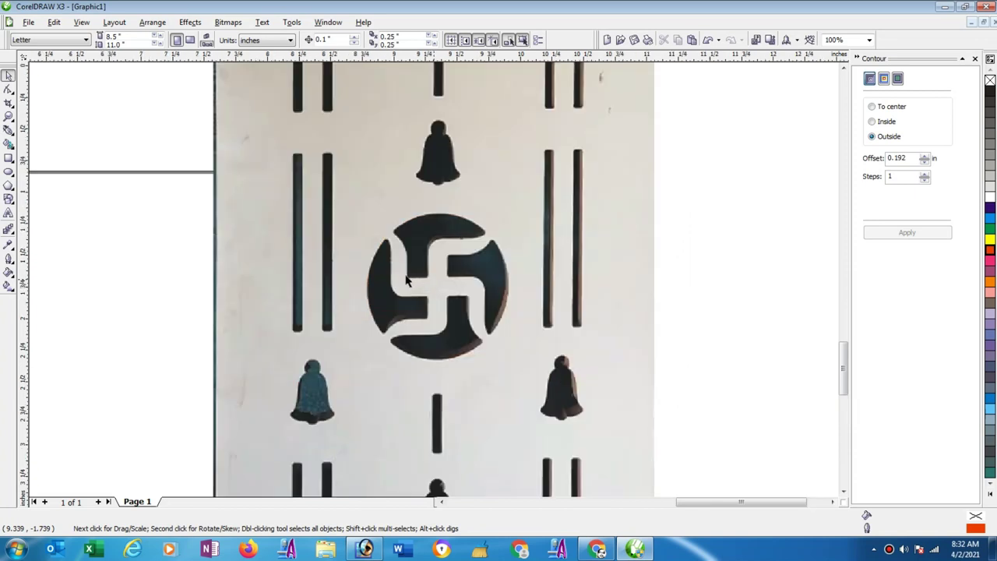
scroll(405, 280, up, 2)
click(400, 281)
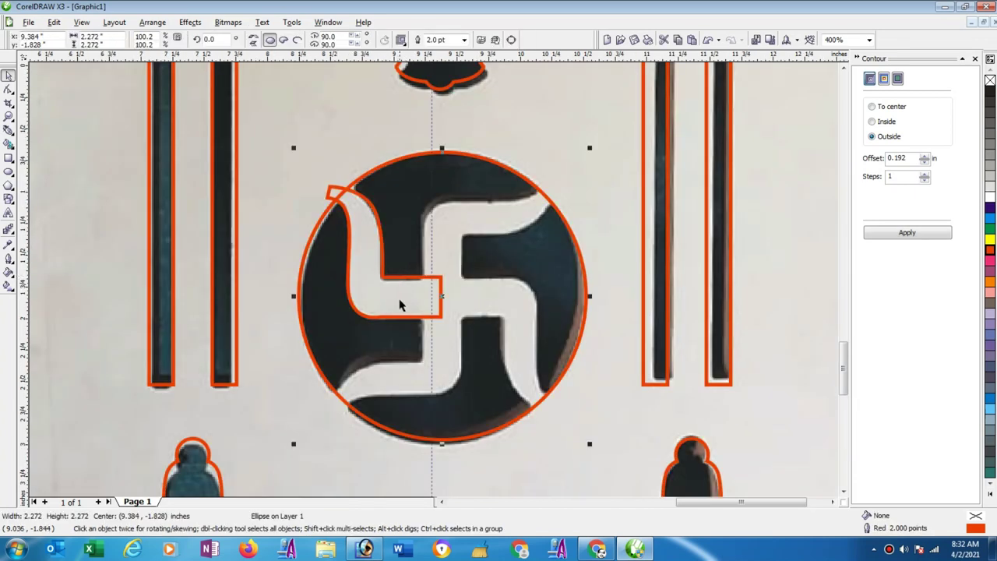
Rotate copies of the gap outline in 90° steps into the other three gaps
click(330, 188)
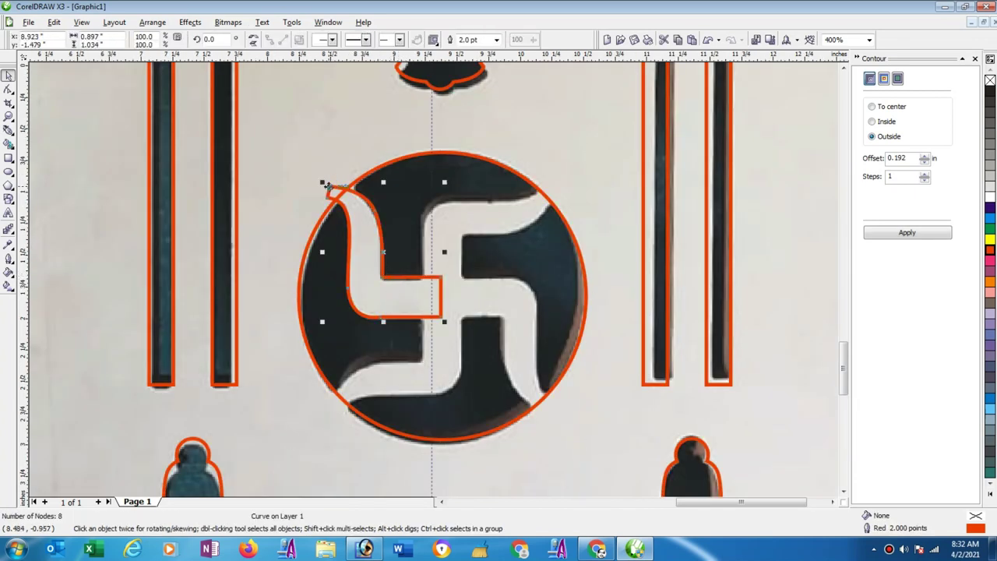
click(389, 257)
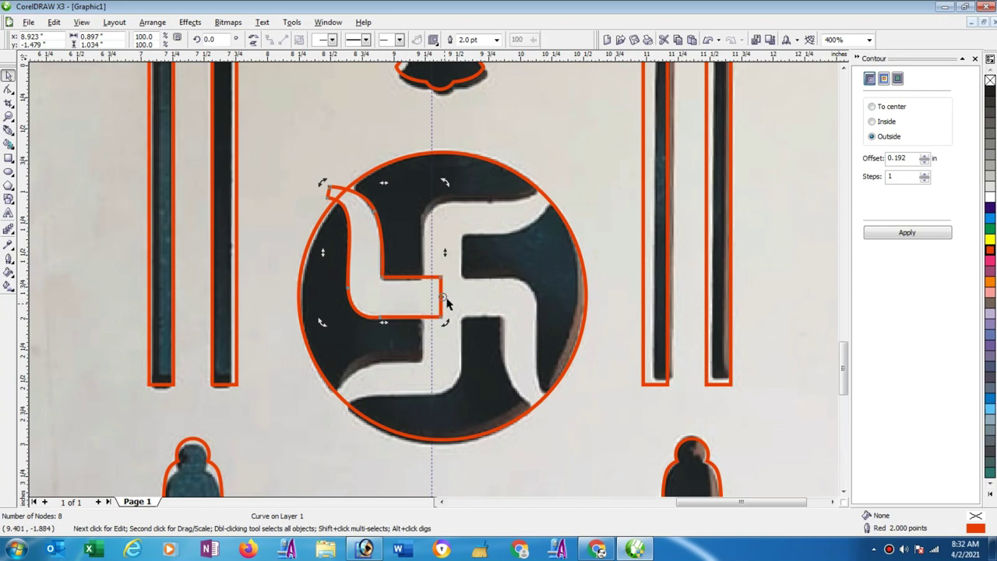
drag(459, 304, 435, 283)
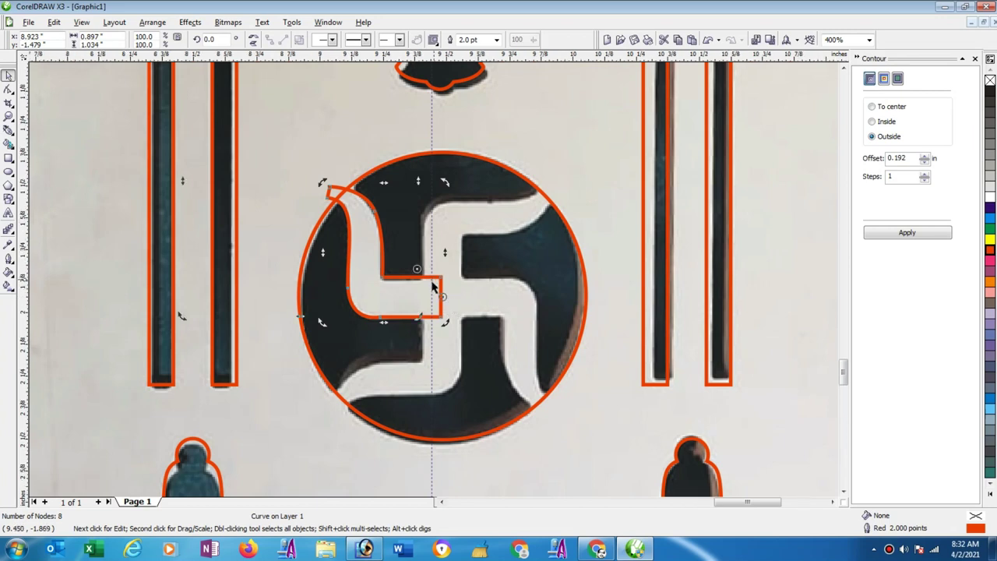
scroll(435, 288, up, 1)
scroll(418, 271, up, 2)
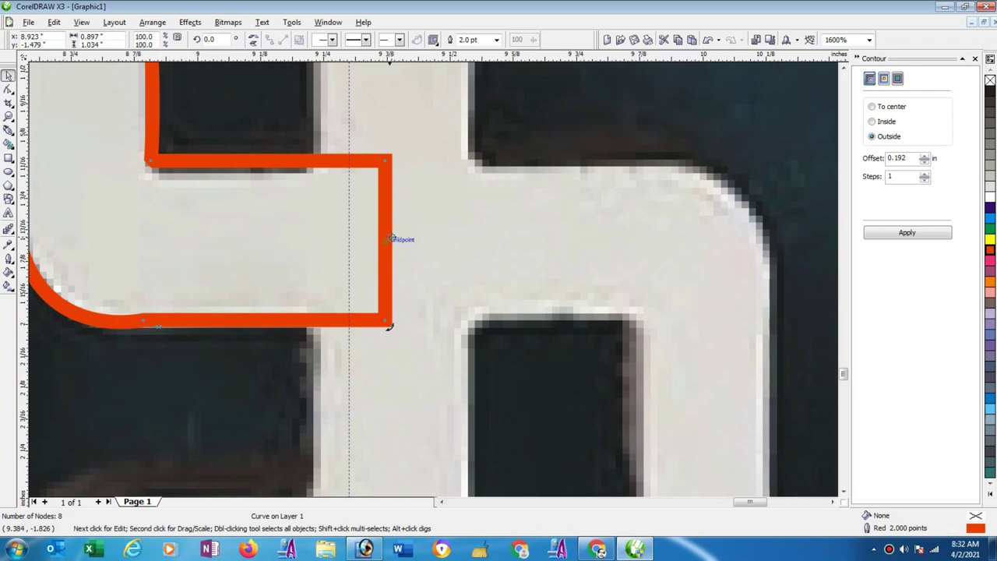
scroll(434, 278, down, 1)
scroll(437, 278, down, 1)
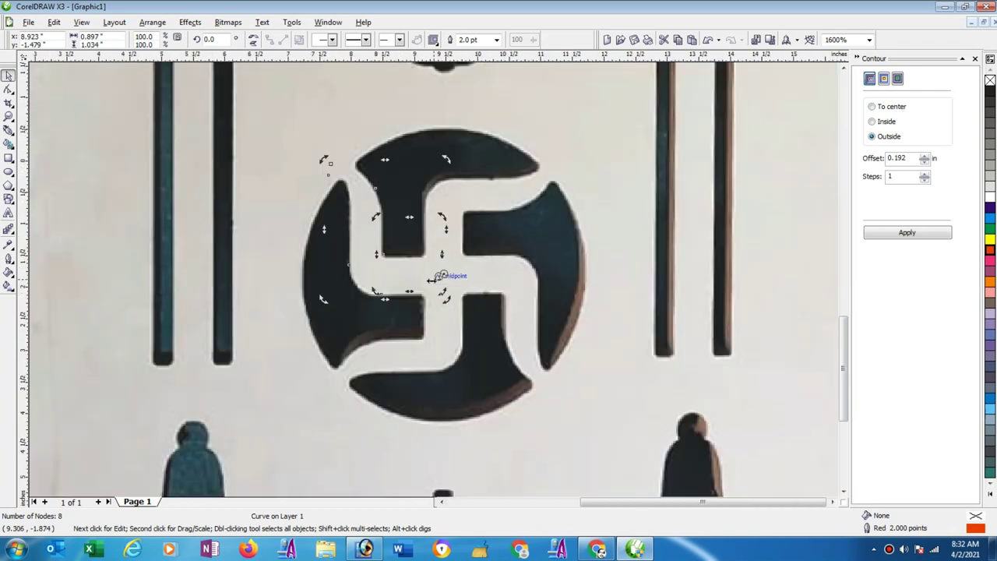
scroll(436, 279, down, 1)
mouse_move(375, 217)
mouse_down()
mouse_move(481, 204)
mouse_move(500, 214)
mouse_move(378, 336)
mouse_up()
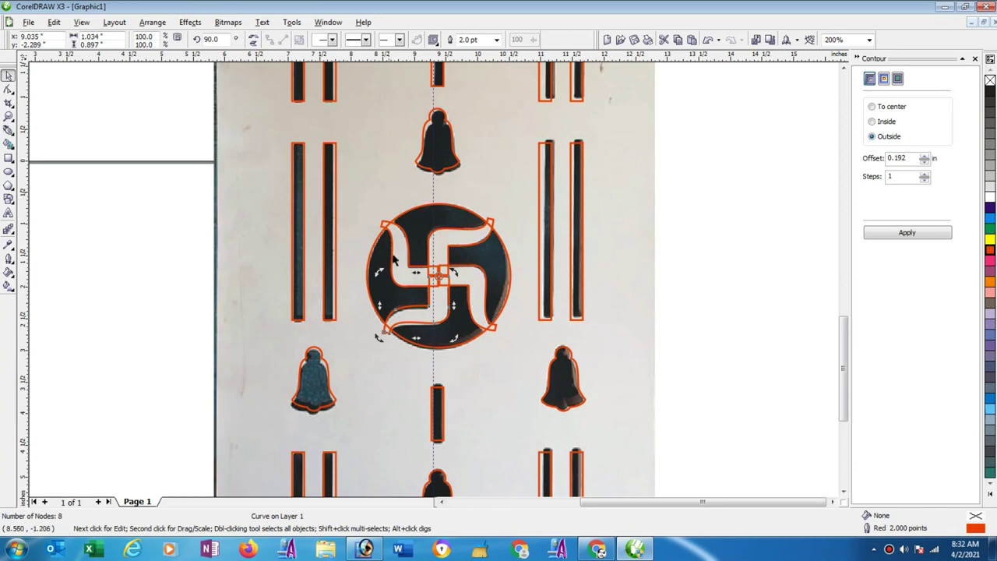
Lift the lower-left gap outline's edge 0.042 in onto the photo's gap edge
scroll(393, 352, up, 1)
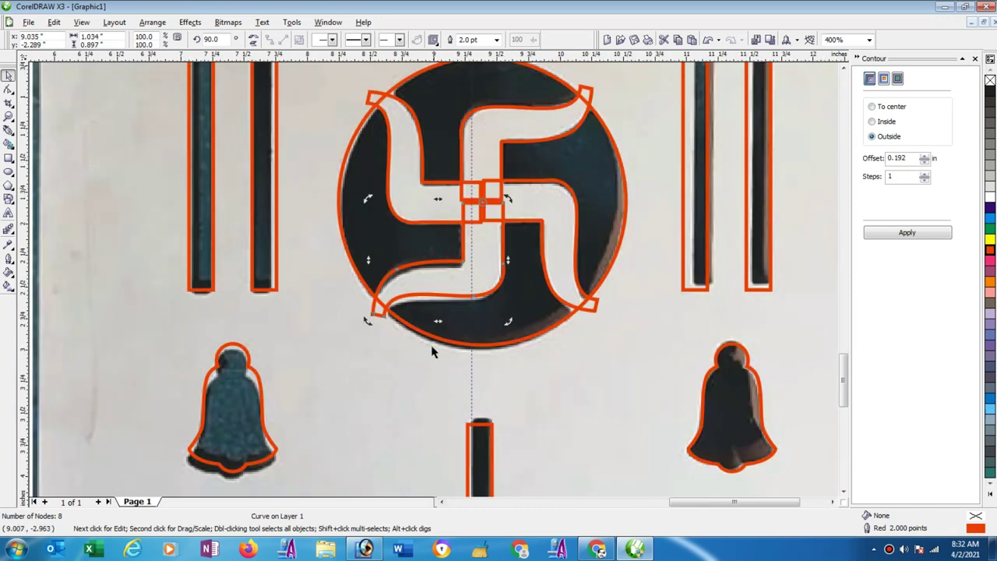
click(437, 280)
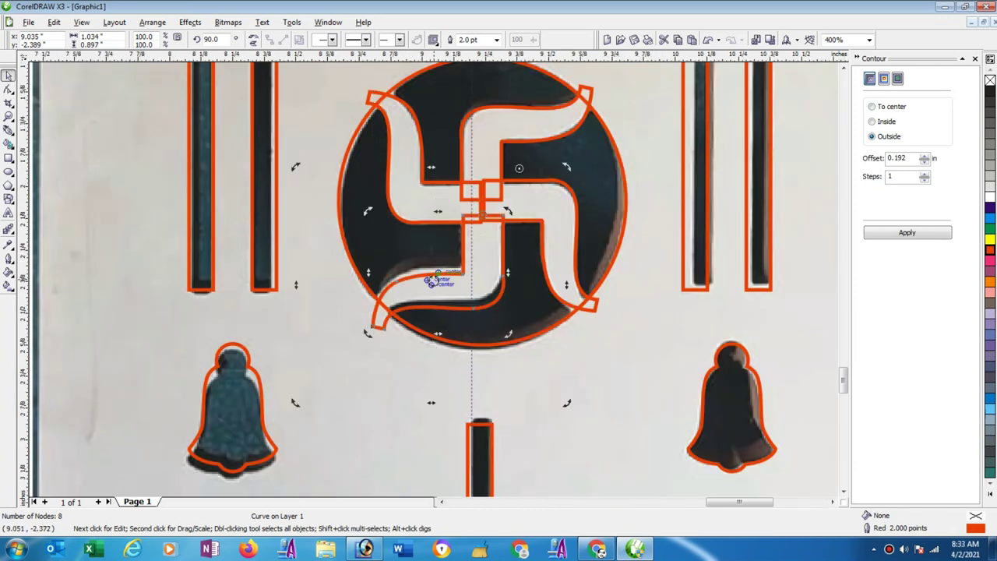
scroll(435, 280, up, 1)
scroll(441, 281, up, 2)
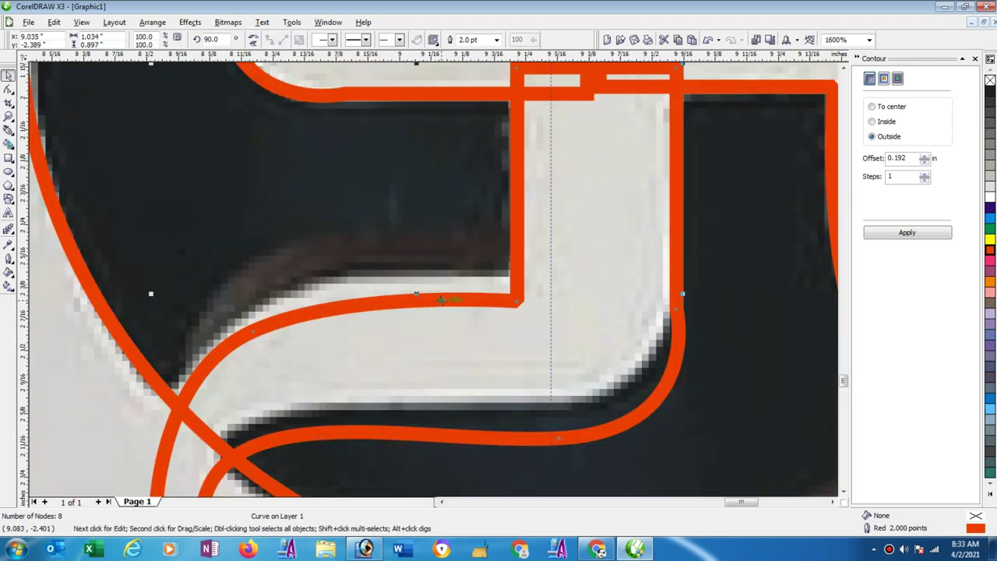
drag(441, 300, 439, 278)
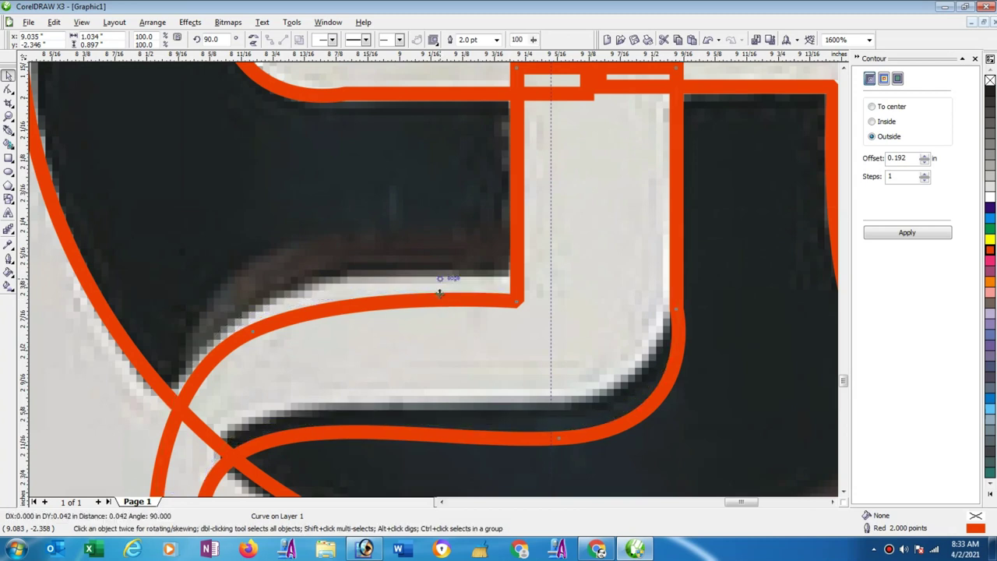
scroll(438, 281, down, 1)
scroll(434, 282, down, 1)
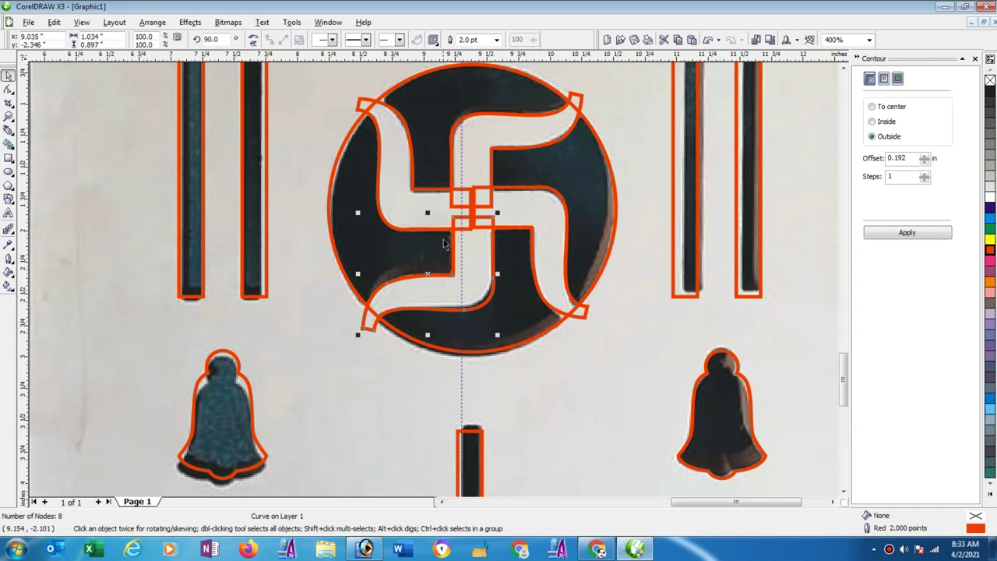
key(space)
Combine the four swastika pieces, including its outer circle, into one curve
scroll(439, 265, down, 1)
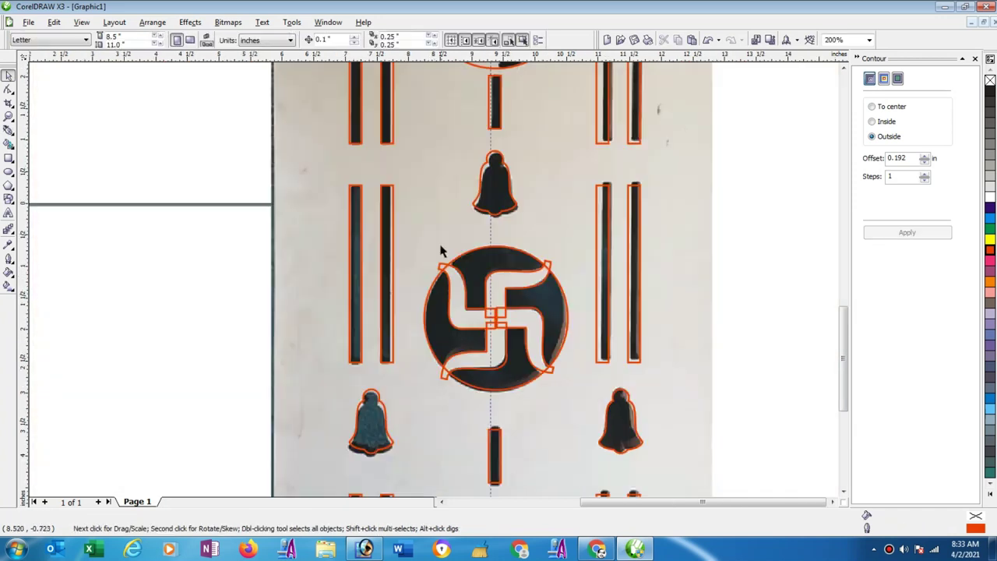
click(475, 288)
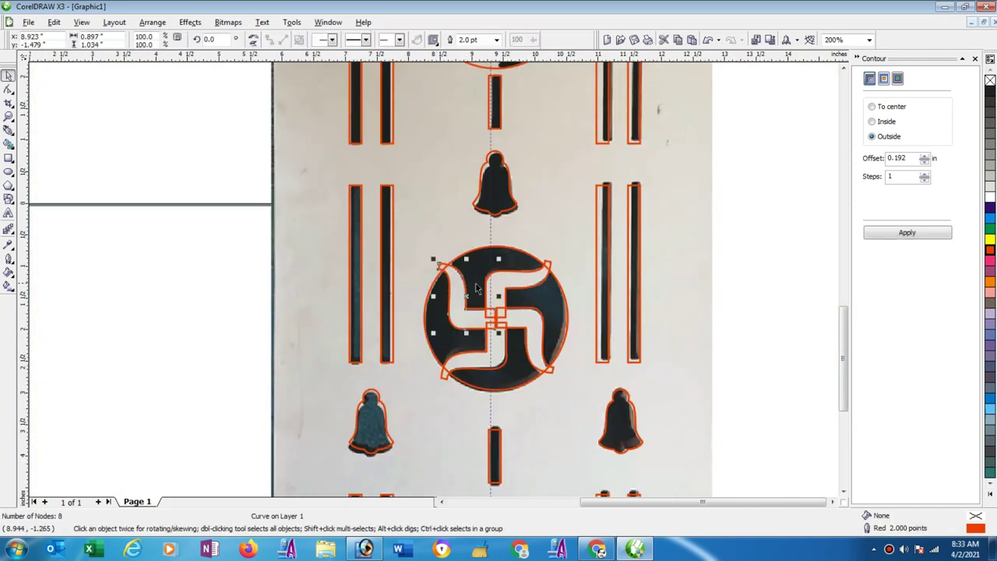
shift+click(552, 266)
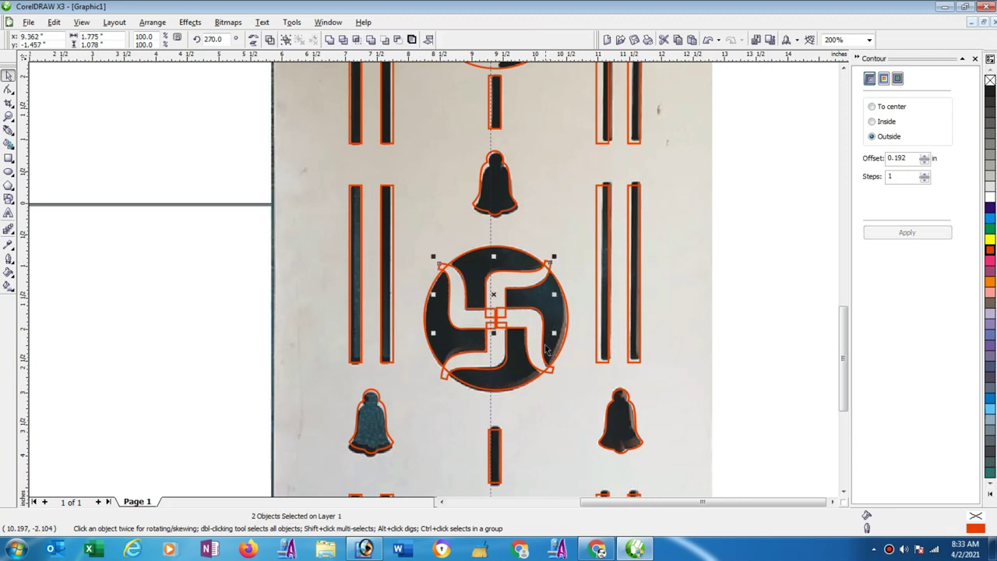
shift+click(551, 377)
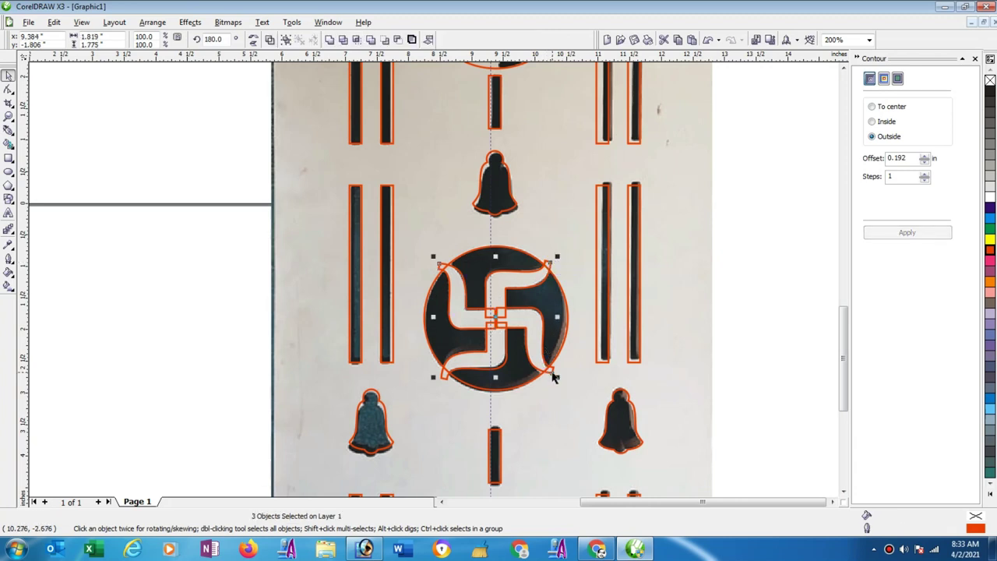
shift+click(446, 377)
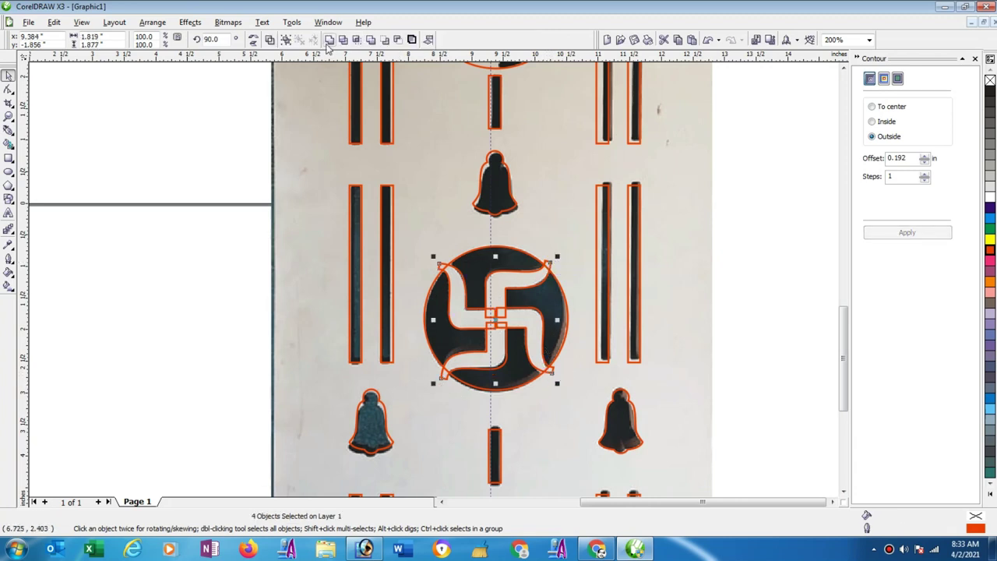
click(329, 40)
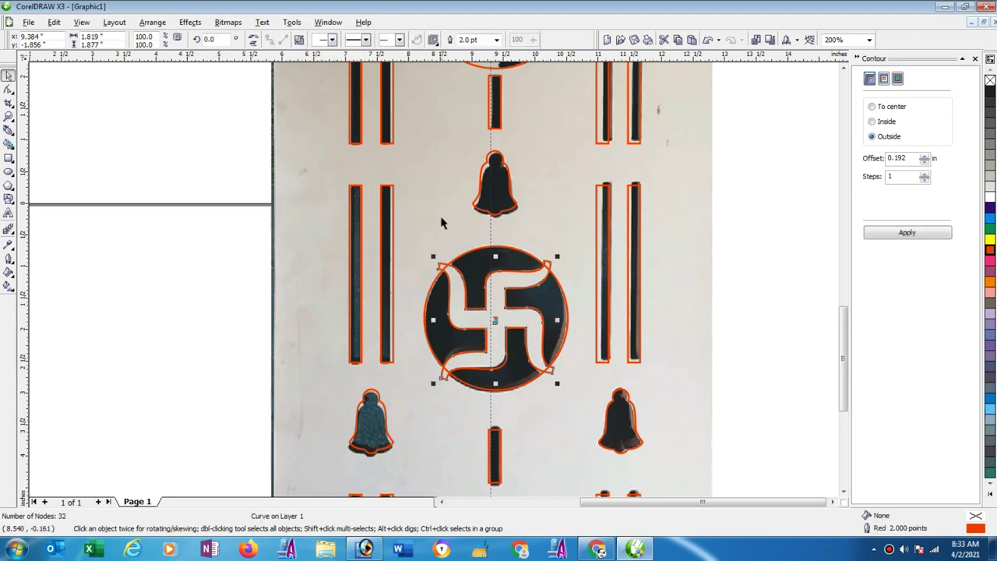
key(Escape)
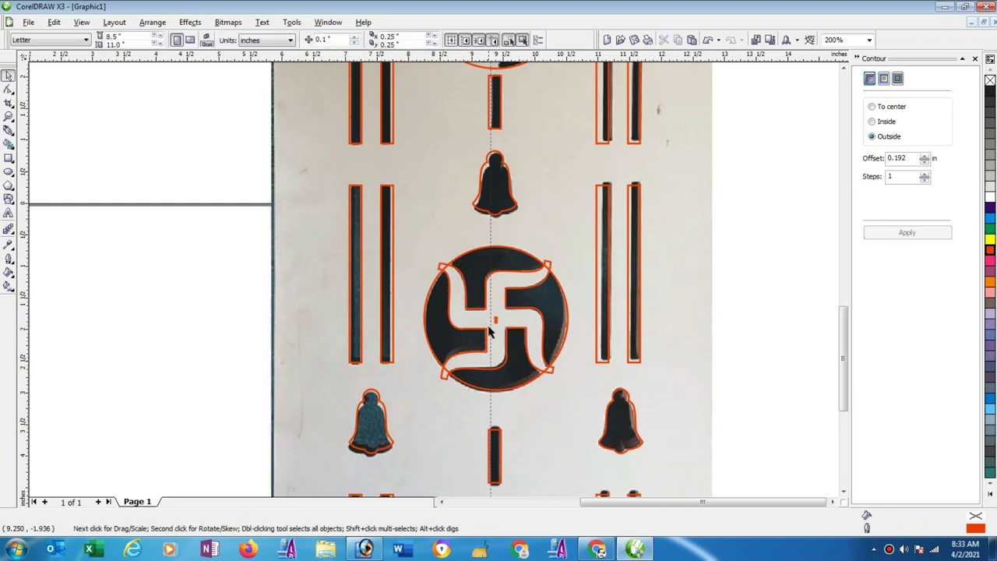
Break the 32-node swastika curve apart and select the small 4-node centre square
click(498, 328)
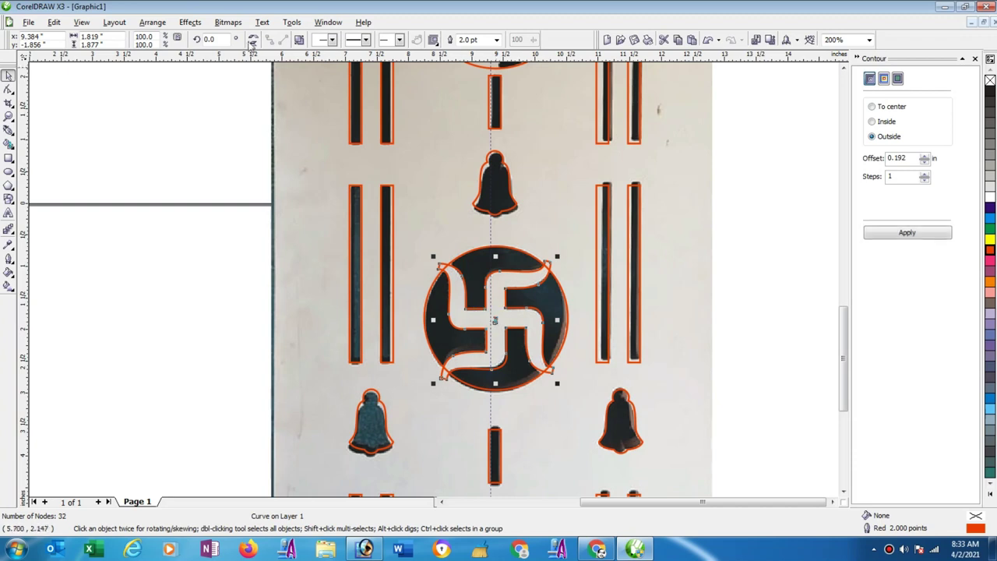
click(154, 24)
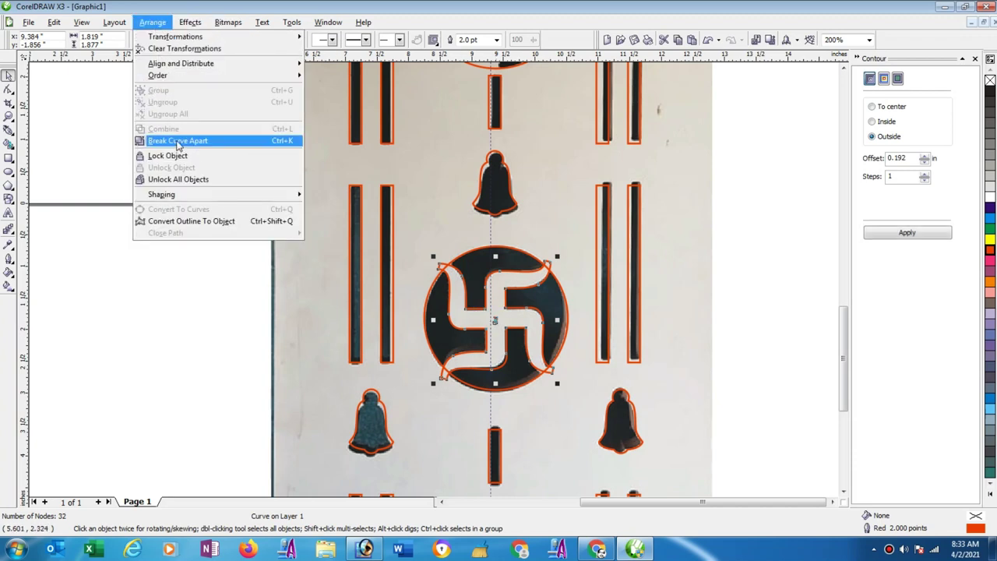
click(178, 137)
key(Escape)
click(495, 321)
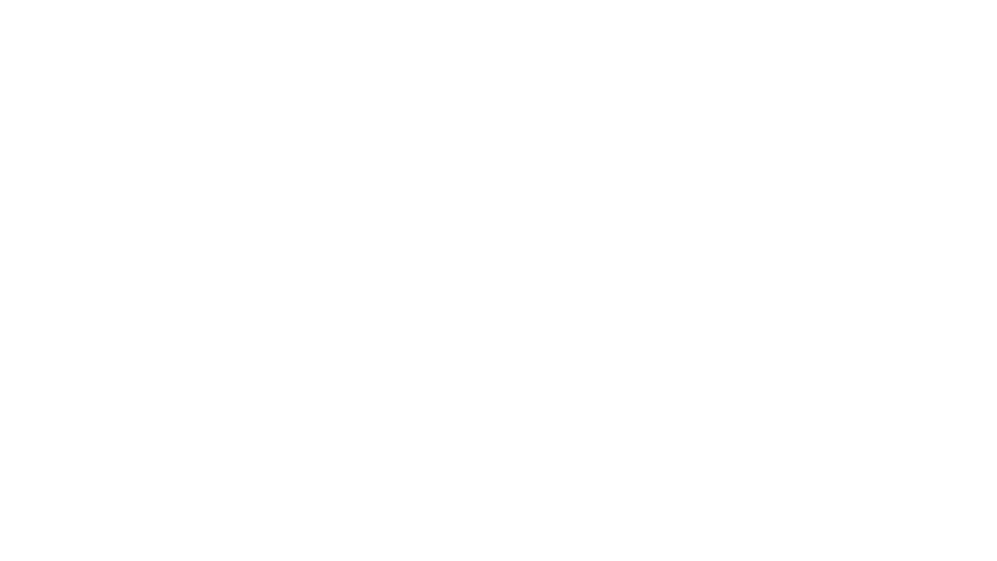
Draw a 7.064 × 15.966 in rectangle over the panel photo and centre-align it with the photo
key(F4)
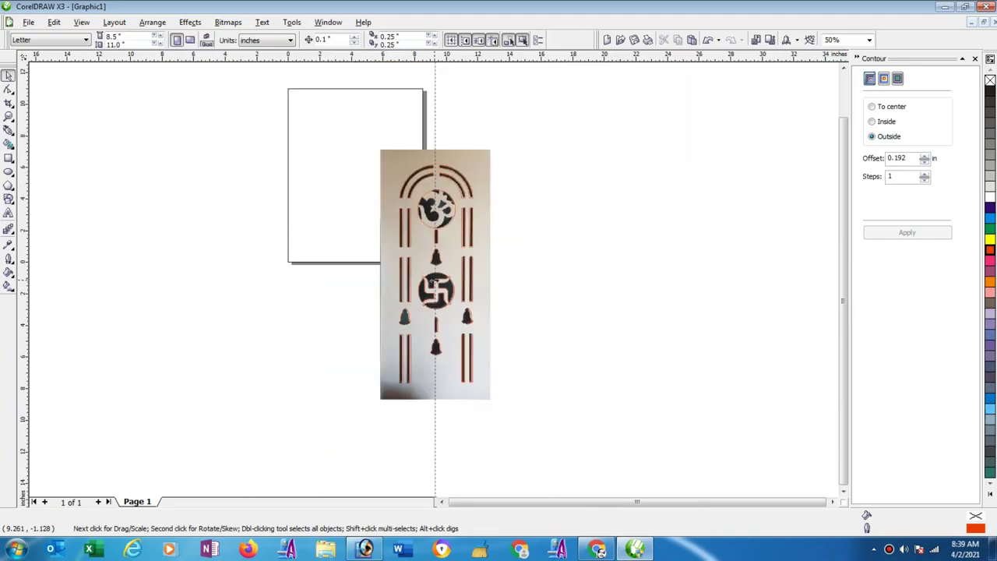
click(8, 158)
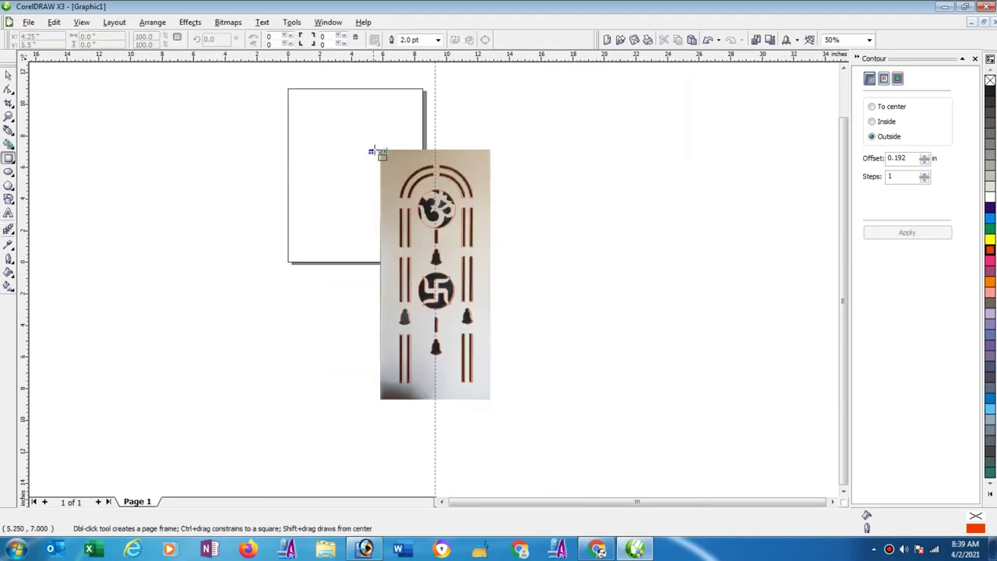
drag(377, 147, 490, 399)
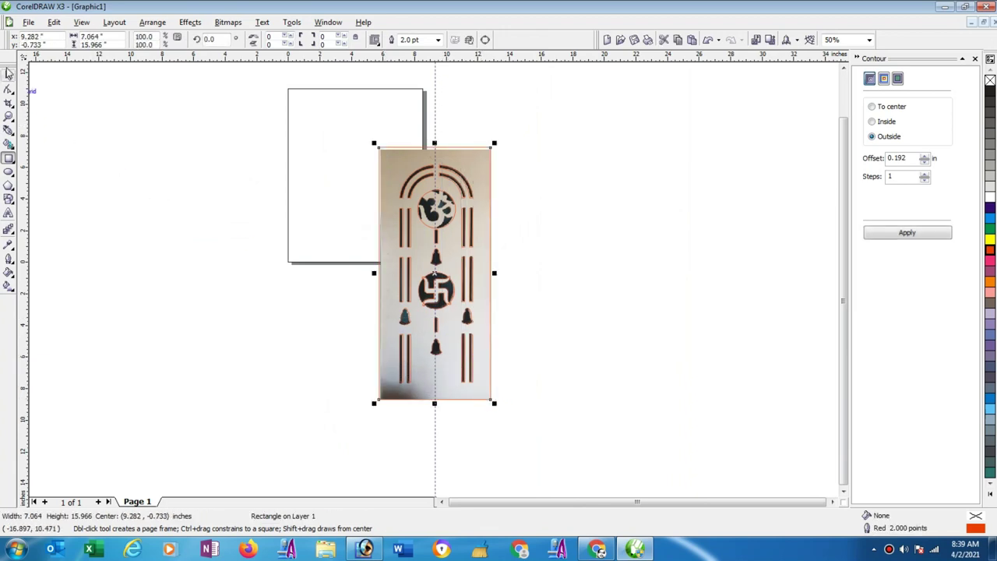
click(7, 75)
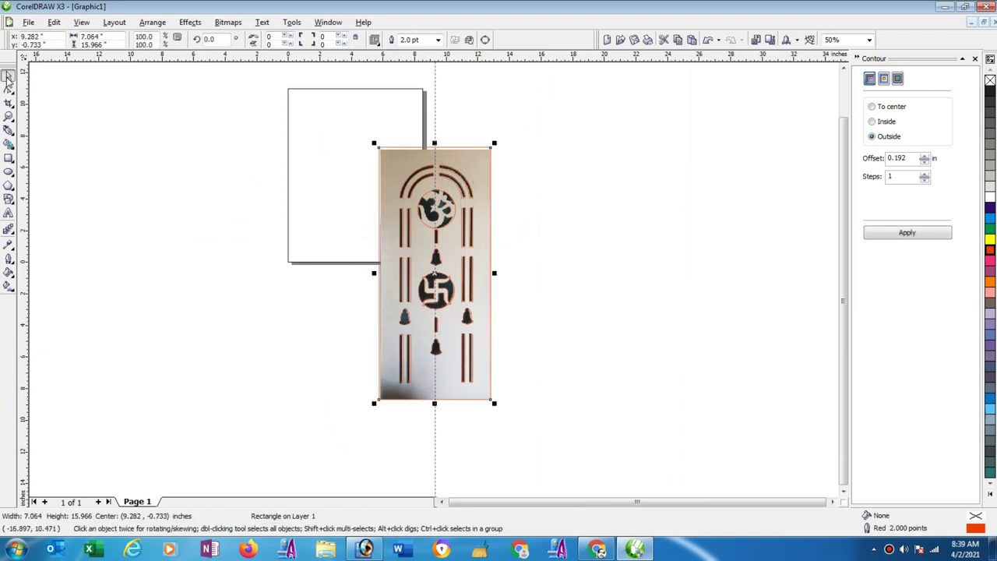
shift+click(401, 238)
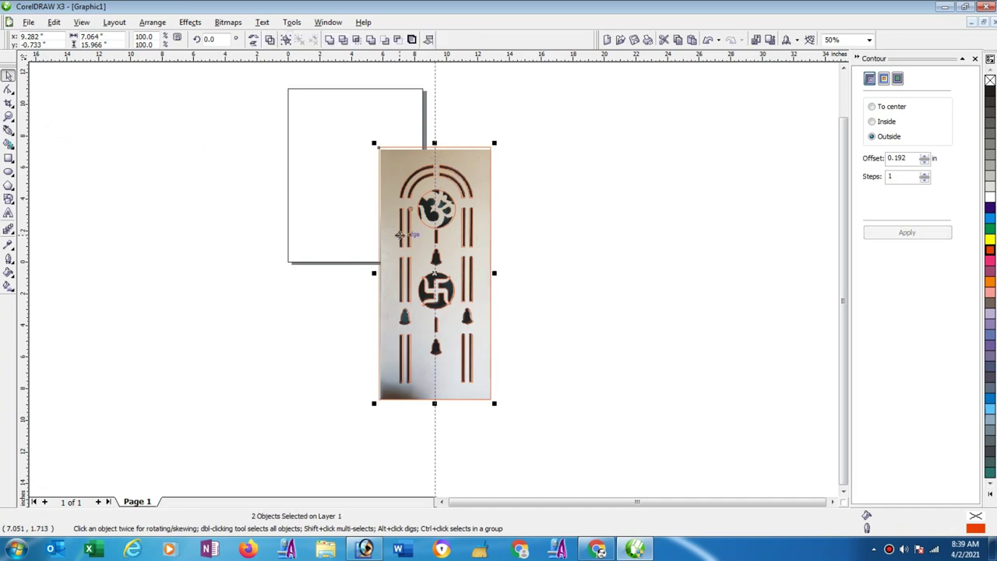
key(c)
click(537, 226)
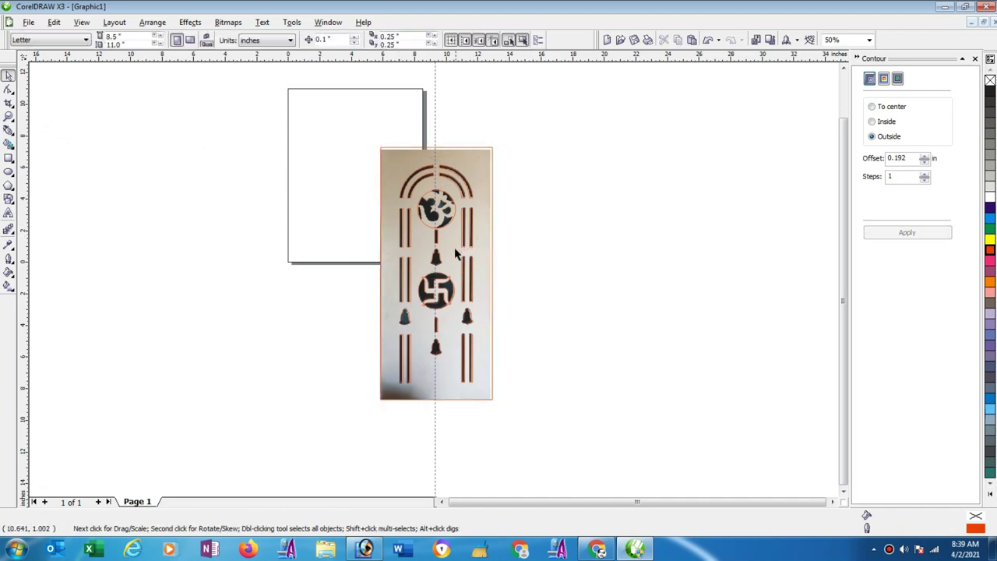
scroll(456, 254, up, 1)
Combine the swastika circle, side bars and border rectangle, then fill the result yellow
scroll(444, 280, up, 1)
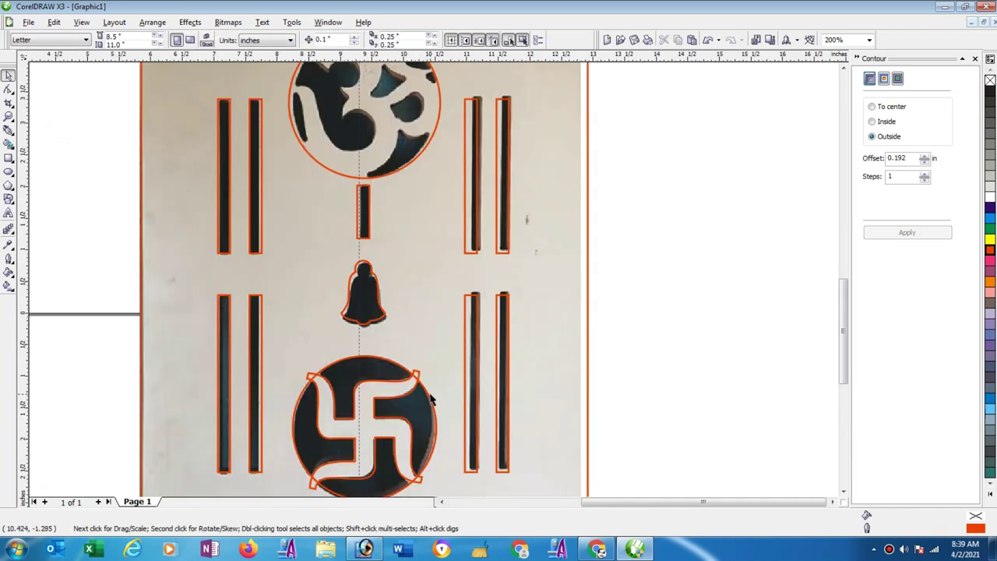
click(432, 404)
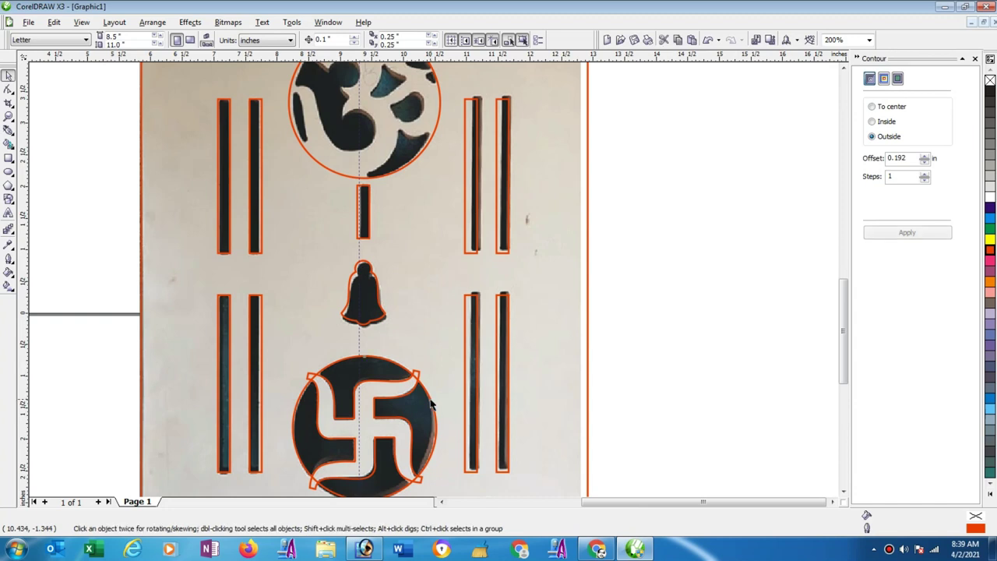
shift+click(477, 392)
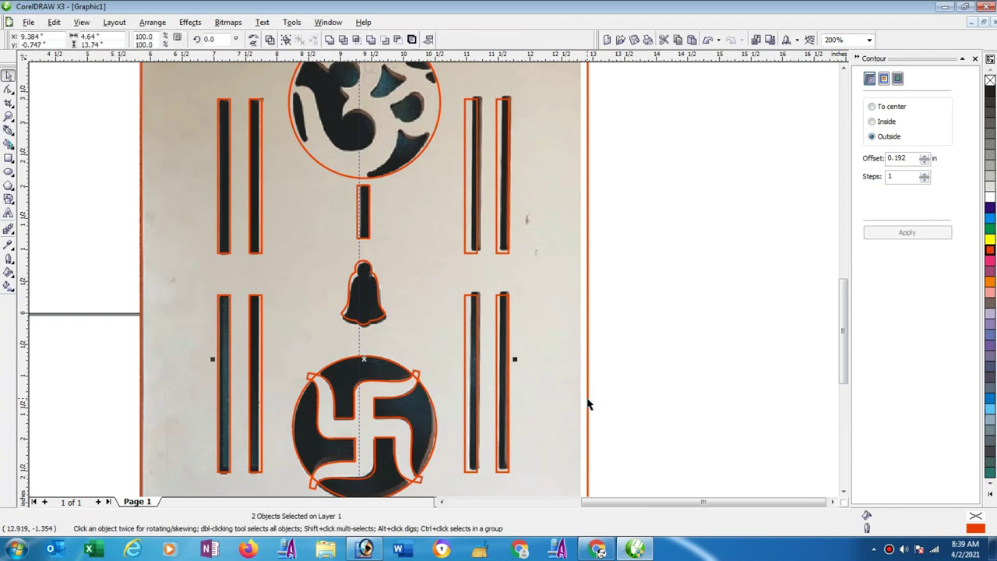
shift+click(588, 404)
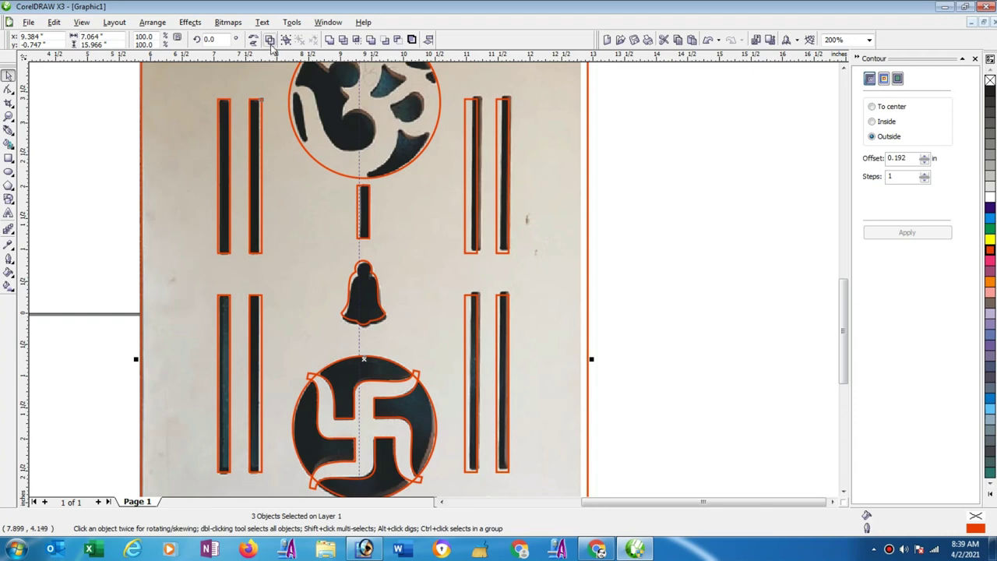
click(270, 39)
click(270, 41)
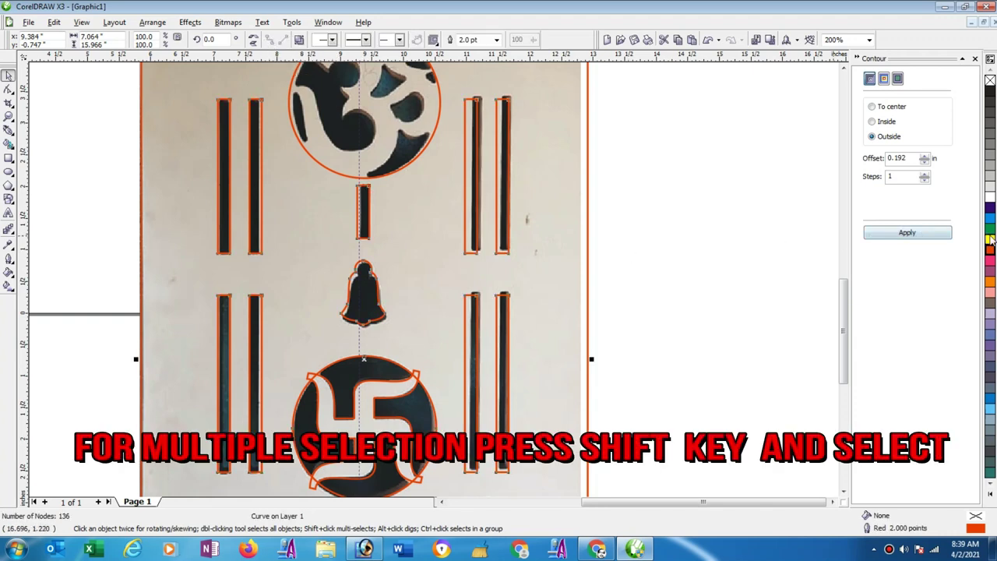
click(990, 240)
click(698, 272)
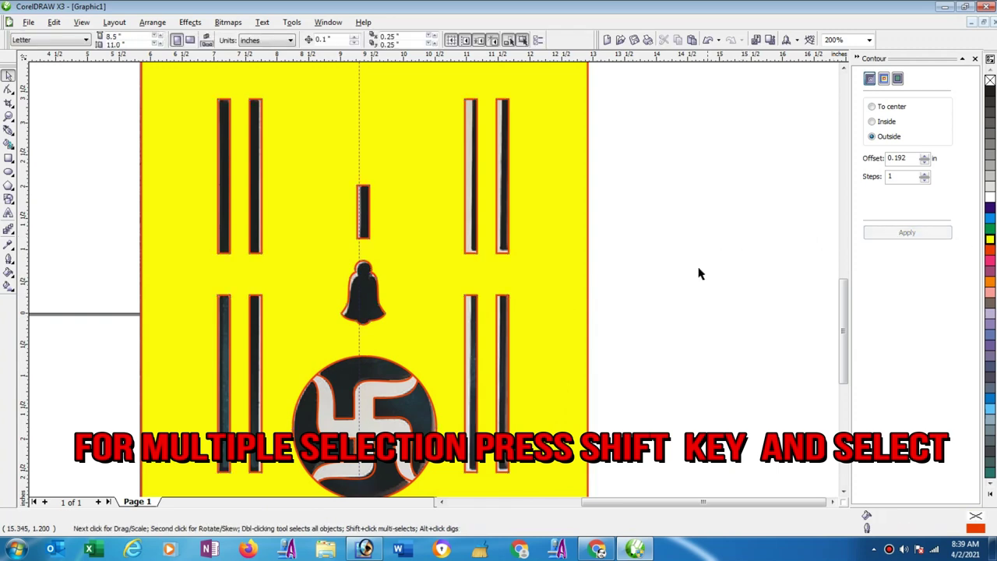
Weld the swastika circle into the yellow frame shape
click(406, 398)
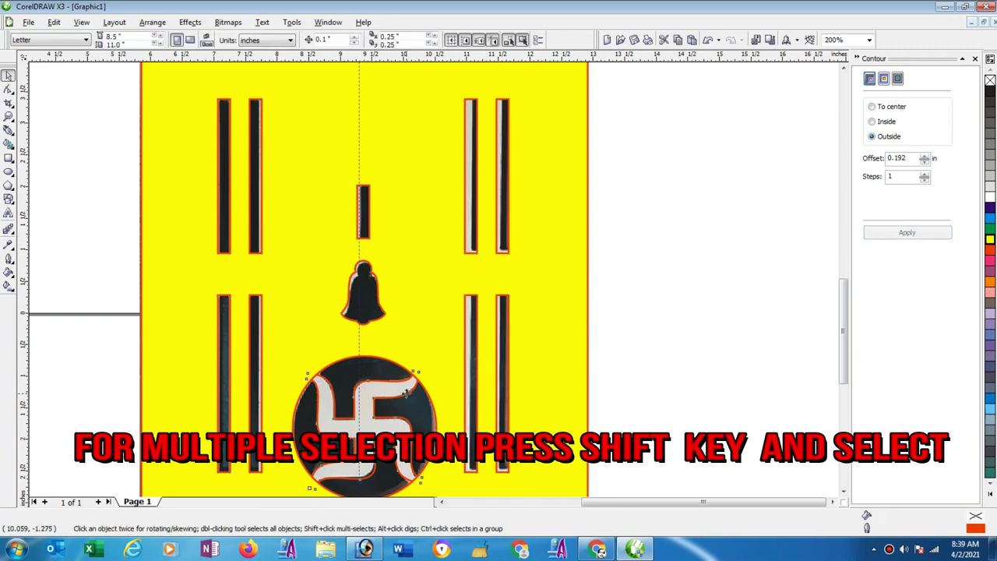
shift+click(435, 411)
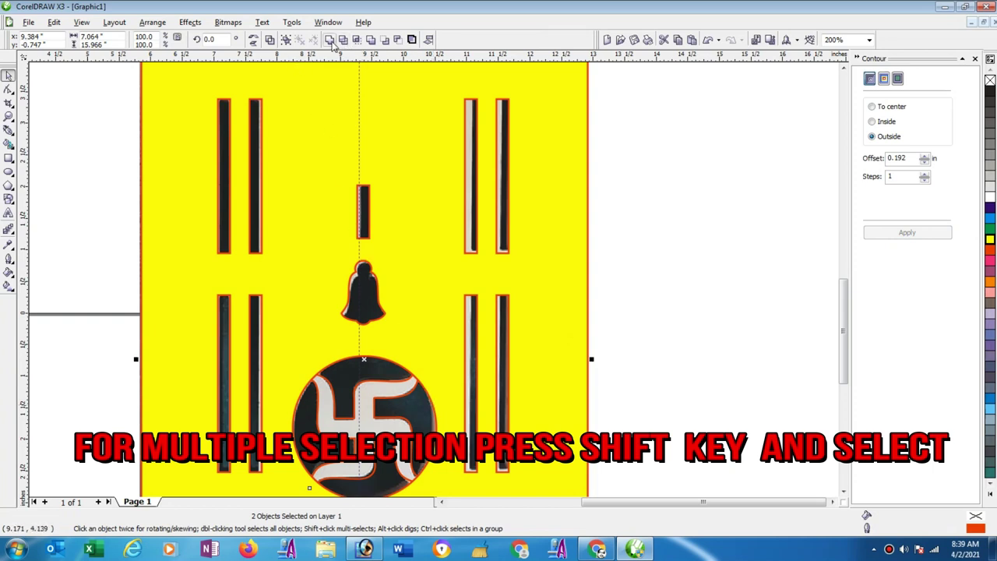
click(331, 42)
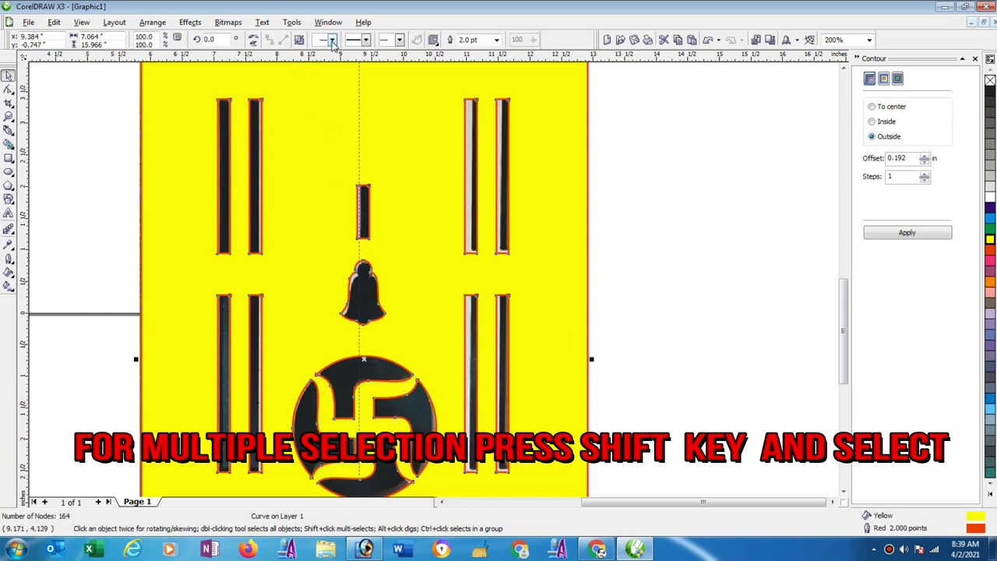
click(680, 252)
scroll(456, 245, down, 3)
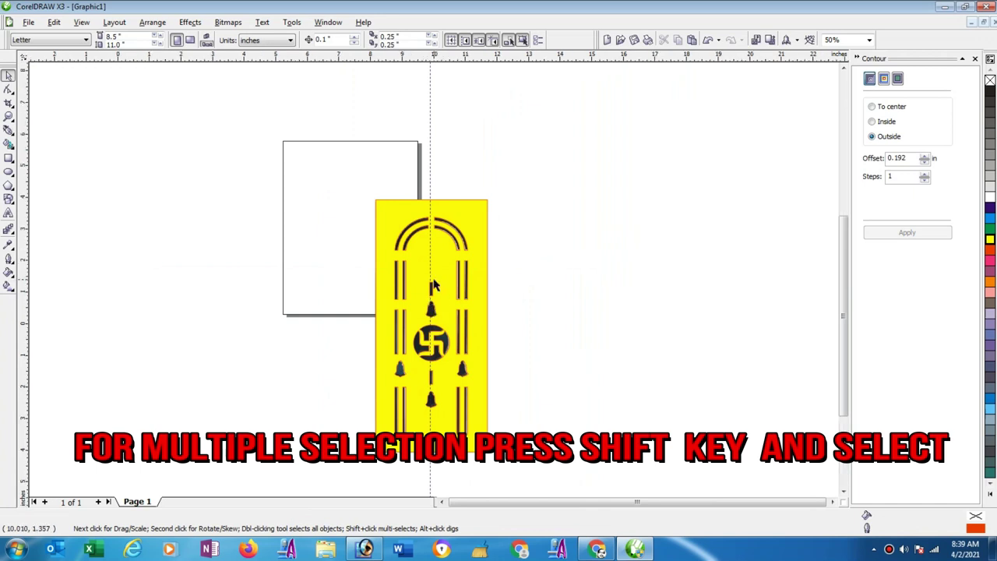
scroll(782, 249, up, 1)
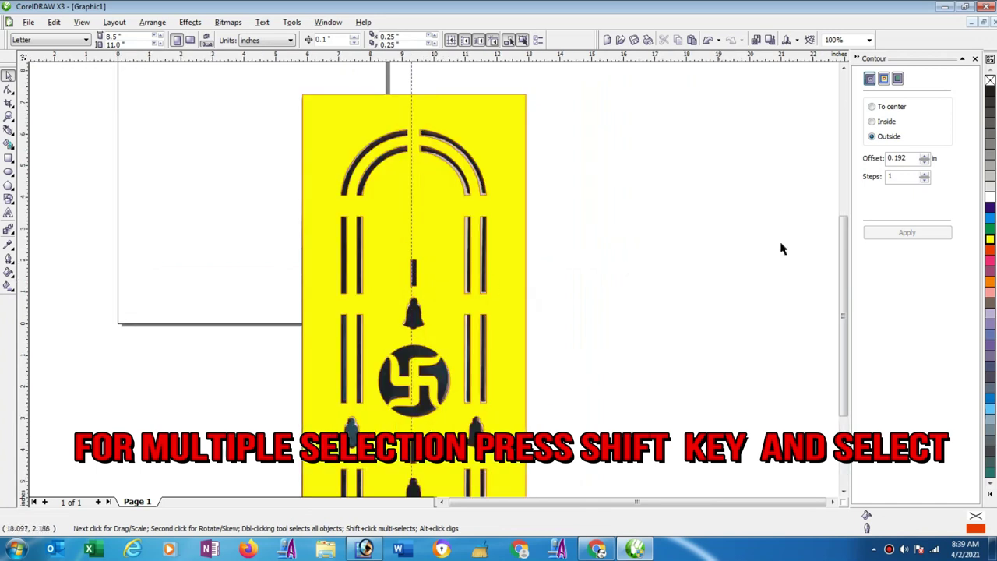
Remove the yellow fill from the frame shape, leaving it unfilled
click(990, 82)
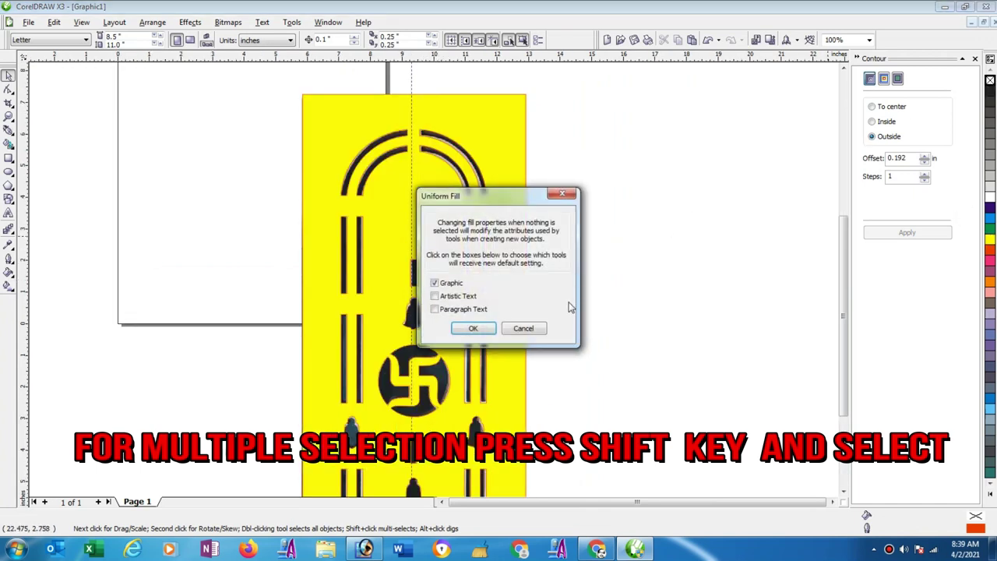
click(523, 328)
click(510, 345)
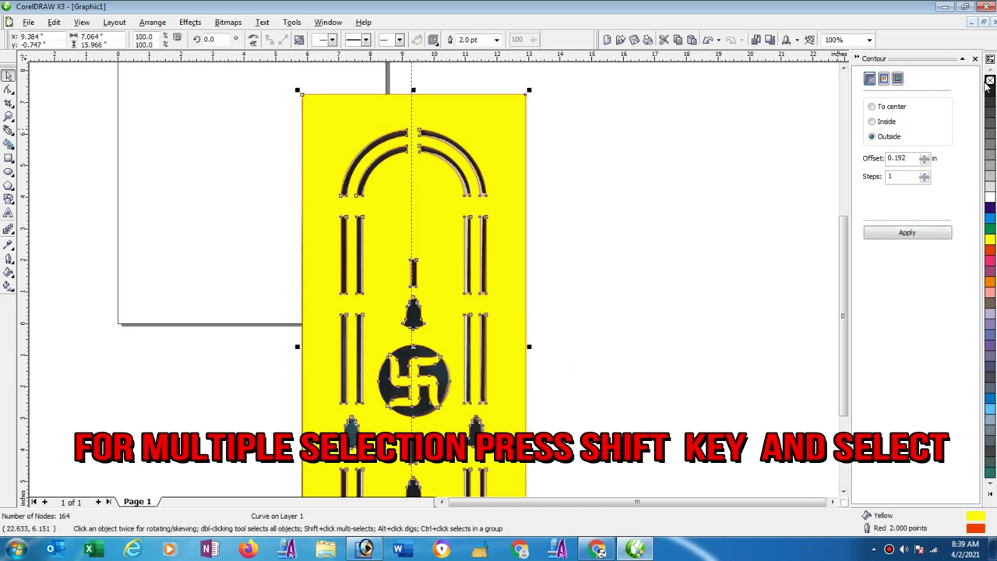
click(989, 81)
click(763, 176)
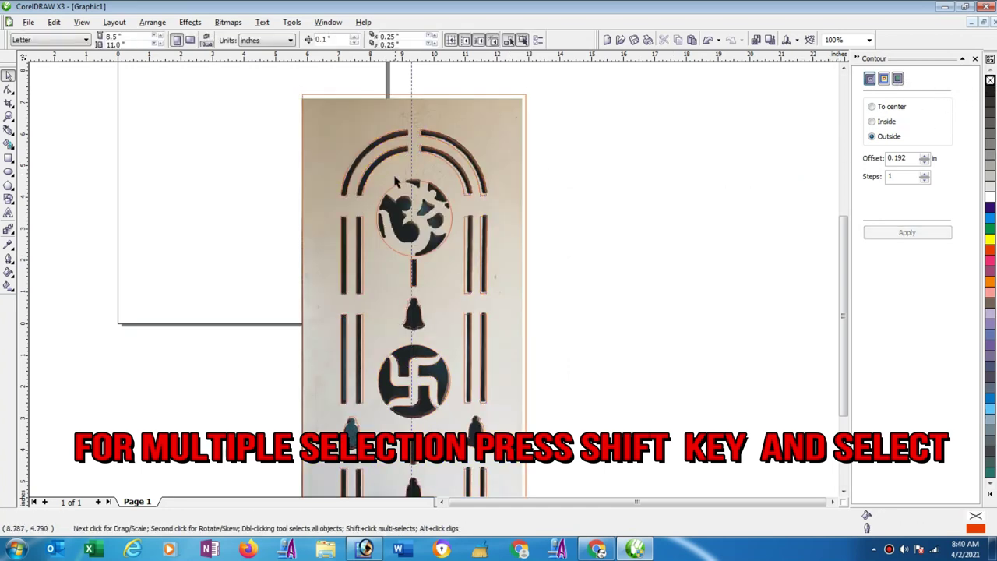
scroll(395, 181, up, 2)
Trace a Bezier outline around the Om's upper bulge, inner notch and lower lobe
scroll(434, 281, up, 2)
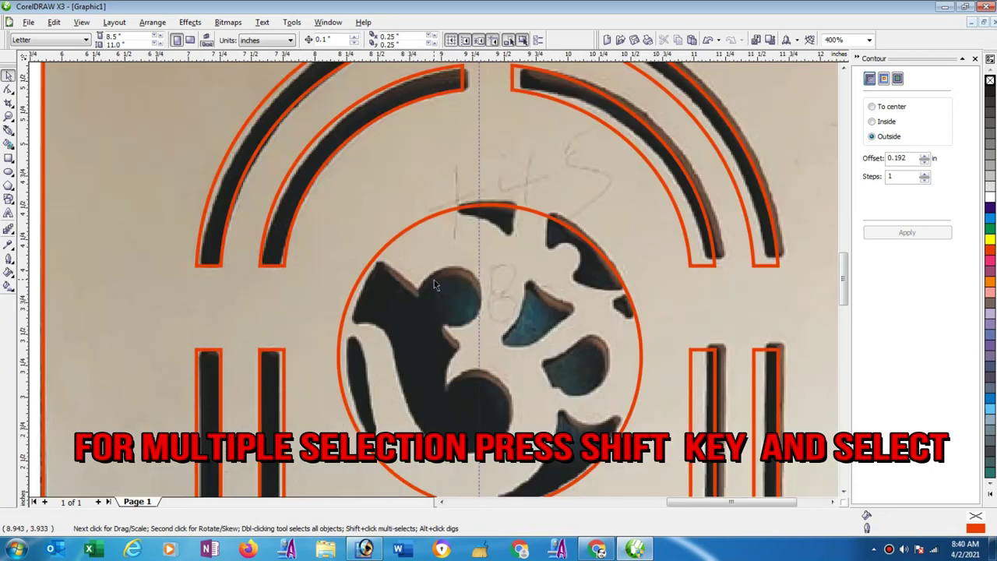
click(8, 130)
click(357, 245)
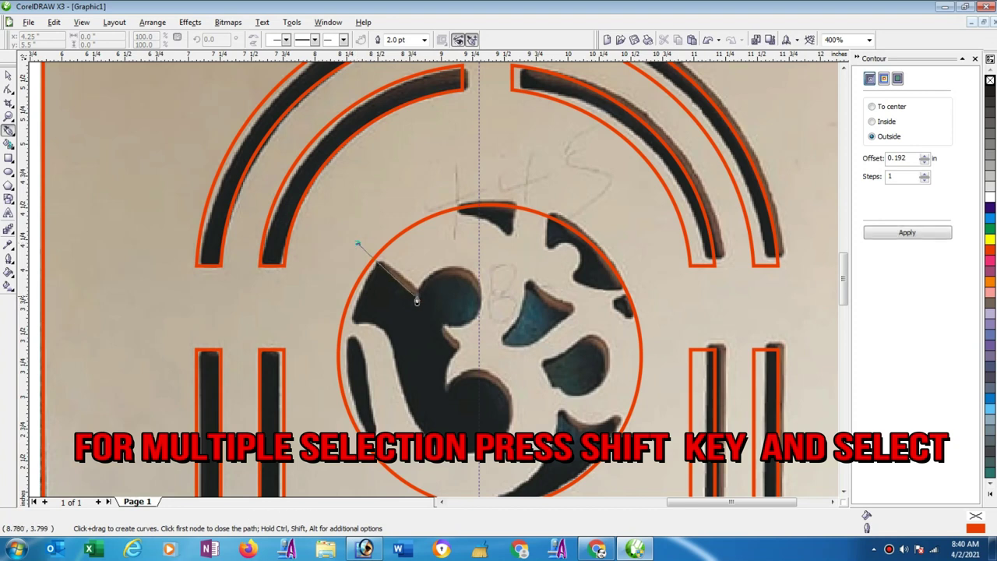
click(419, 294)
drag(462, 269, 498, 277)
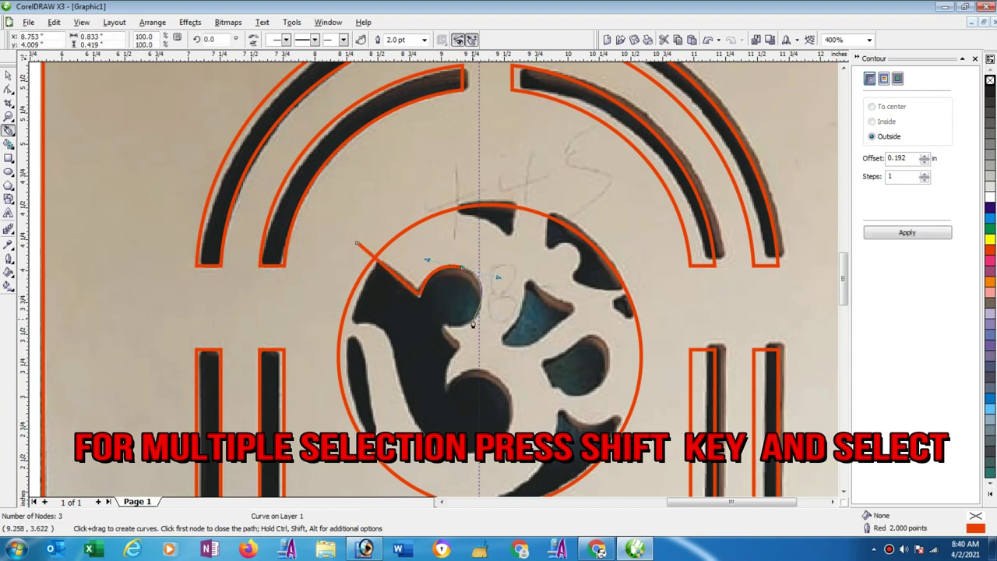
drag(472, 325, 442, 331)
key(ctrl+z)
drag(479, 279, 514, 320)
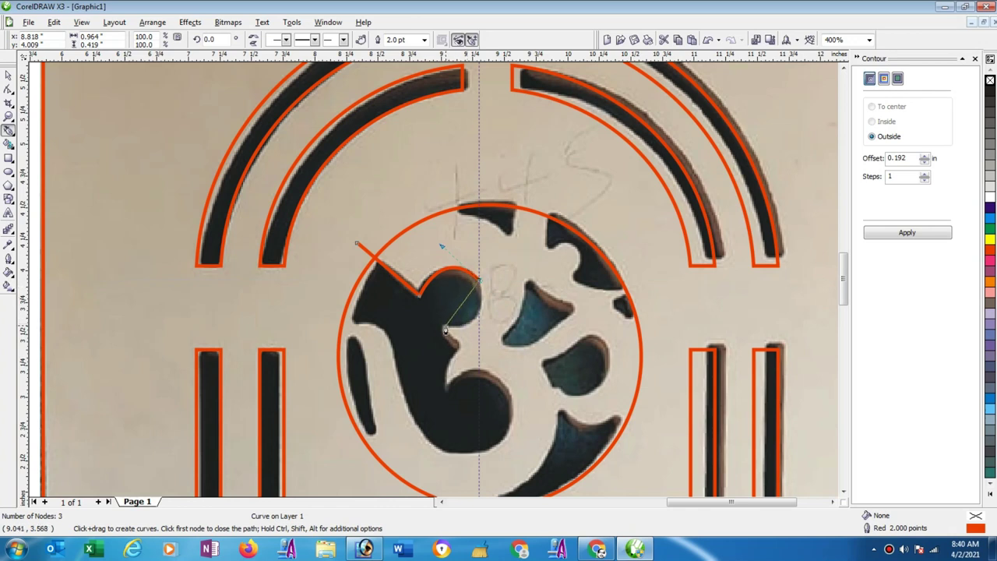
drag(445, 328, 394, 325)
drag(441, 332, 472, 350)
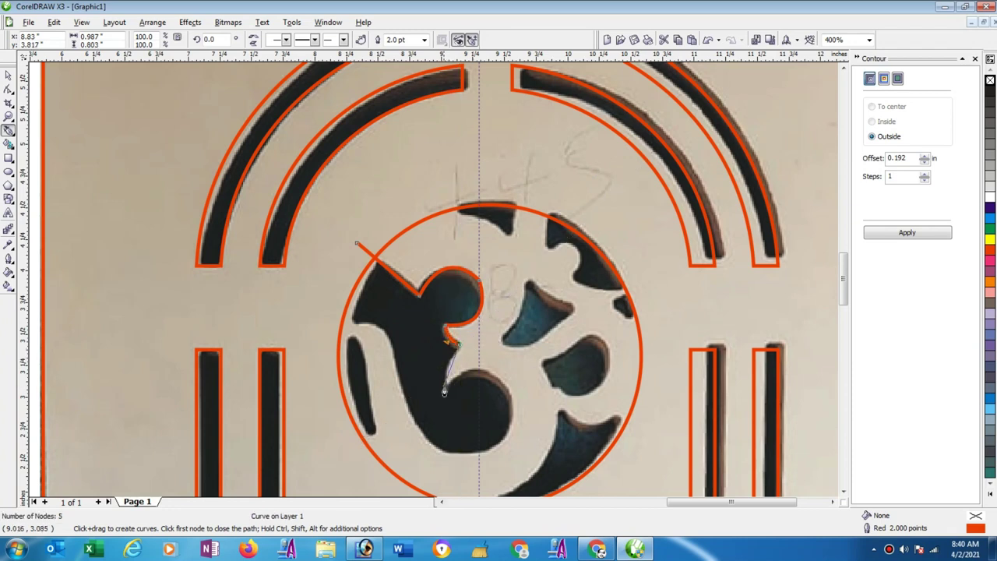
drag(445, 388, 448, 401)
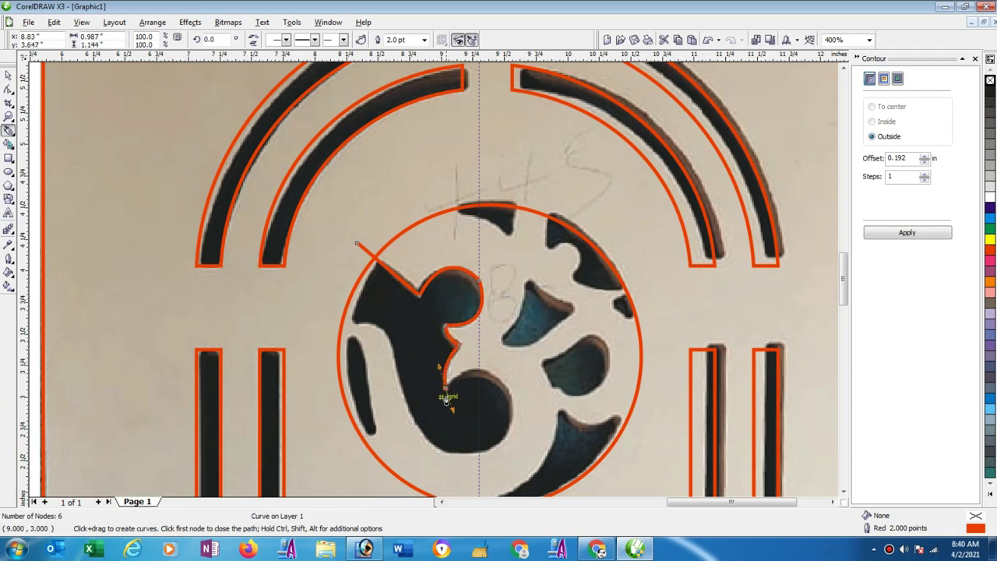
drag(489, 381, 518, 393)
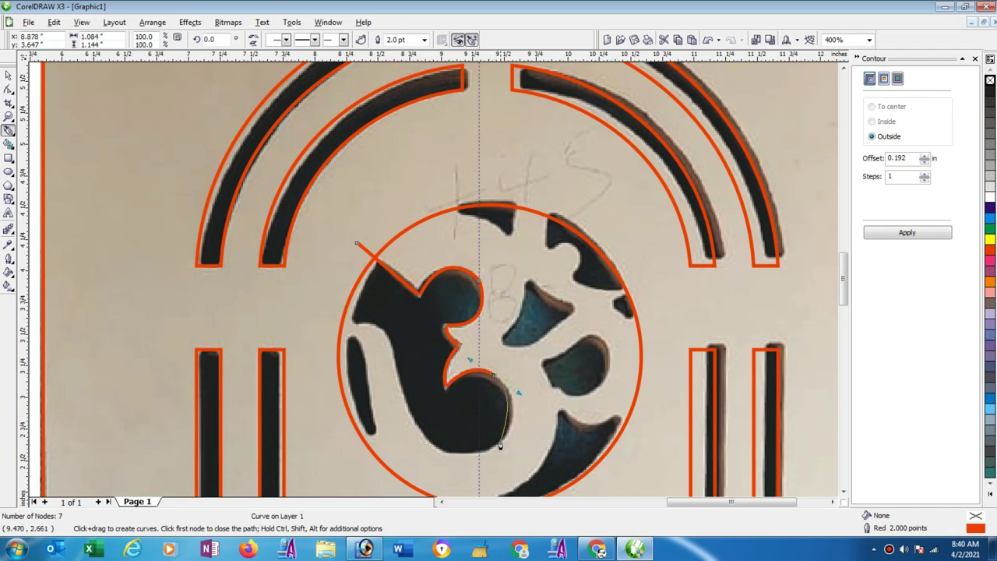
drag(499, 448, 496, 452)
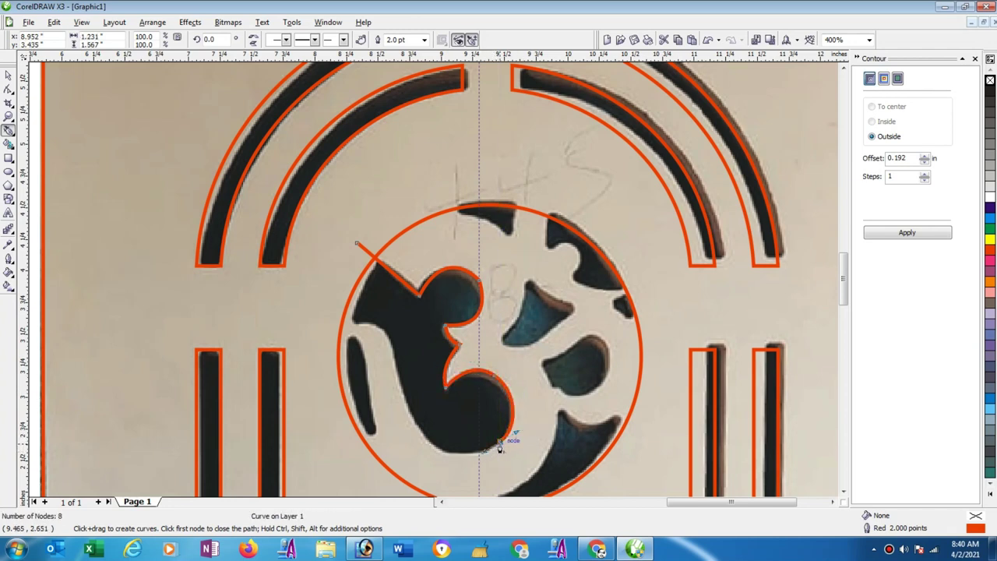
mouse_move(414, 419)
mouse_down()
mouse_move(385, 358)
mouse_move(390, 378)
mouse_up()
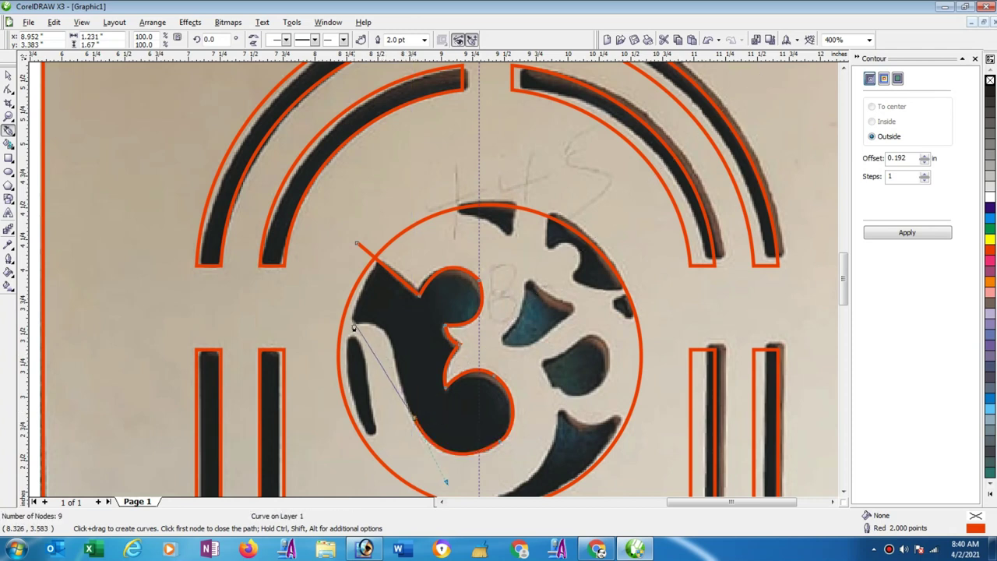
mouse_move(336, 320)
mouse_down()
mouse_move(280, 335)
mouse_move(274, 359)
mouse_up()
key(ctrl+z)
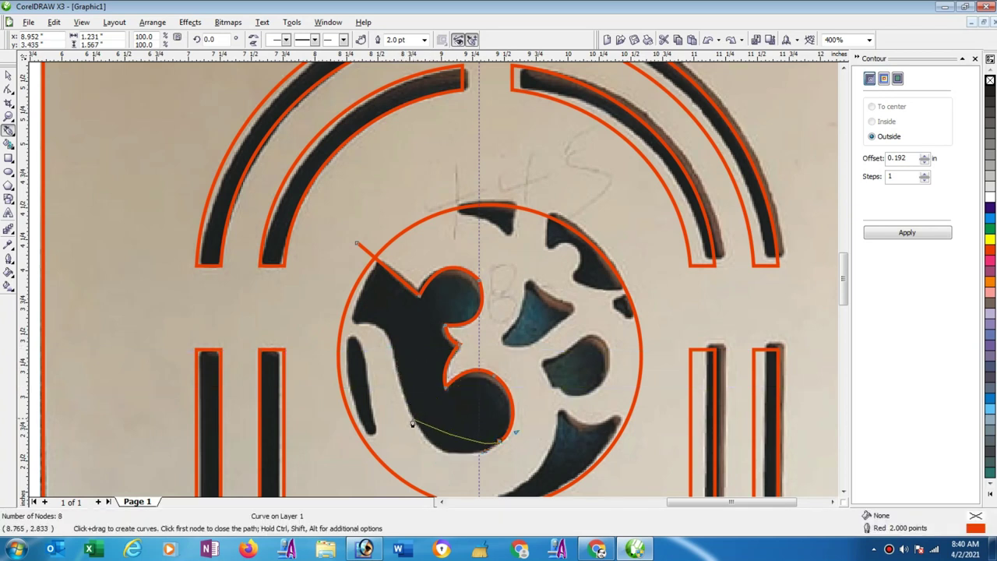
drag(418, 429, 392, 388)
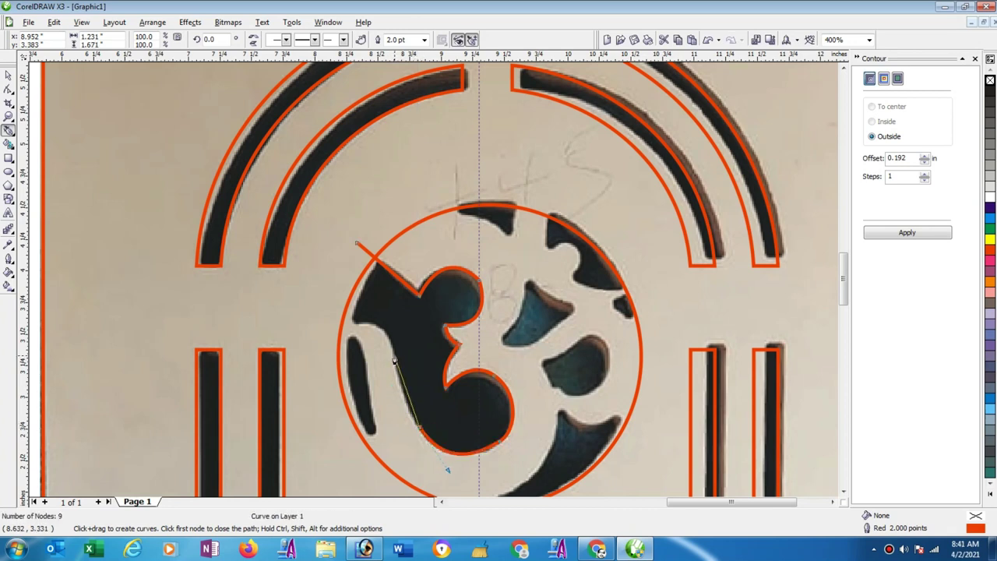
mouse_move(397, 394)
mouse_down()
mouse_move(385, 314)
mouse_move(274, 351)
mouse_move(366, 360)
mouse_up()
Continue the outline around the small crescent and bridge it to the lower right piece
key(F3)
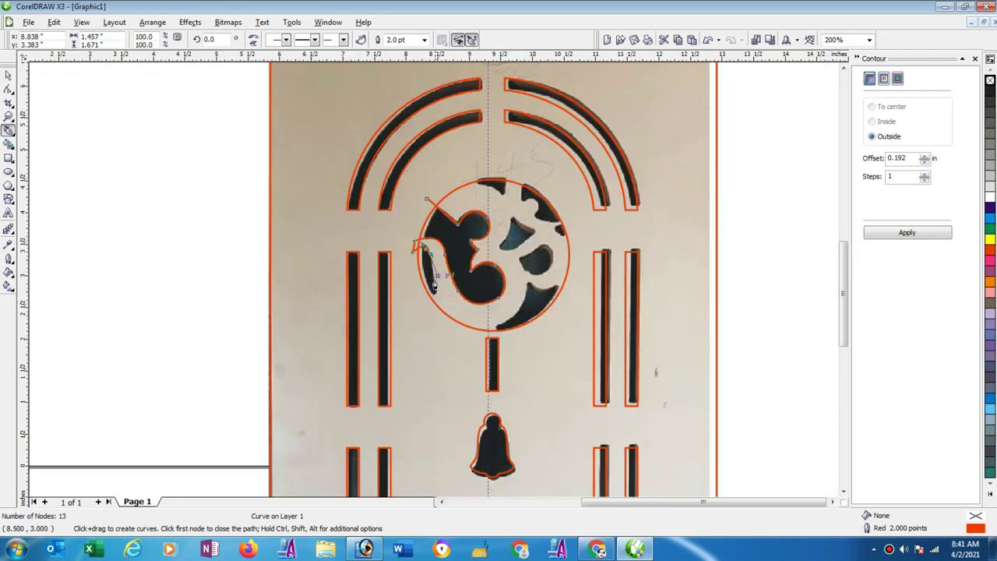
scroll(434, 283, up, 1)
scroll(427, 275, up, 1)
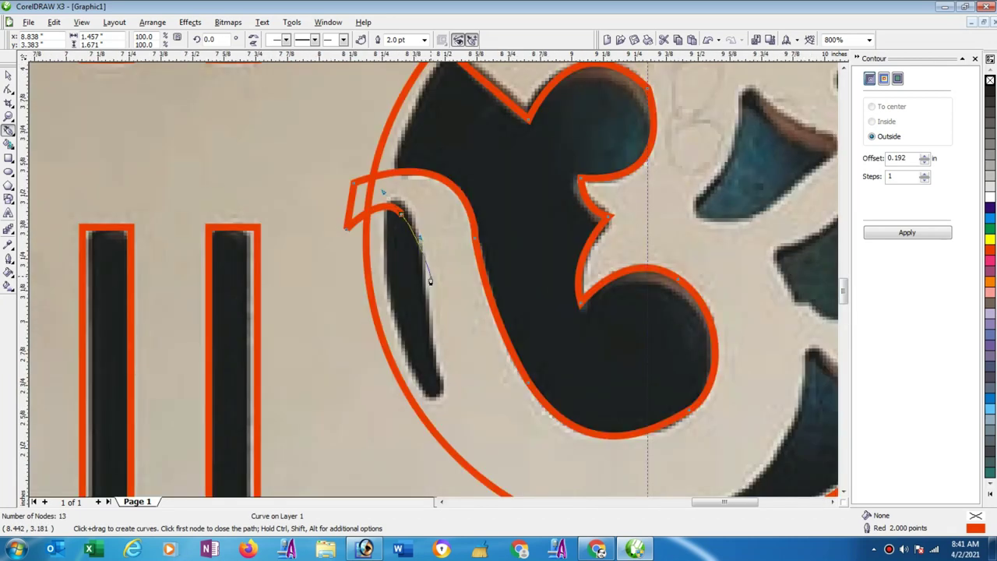
click(432, 322)
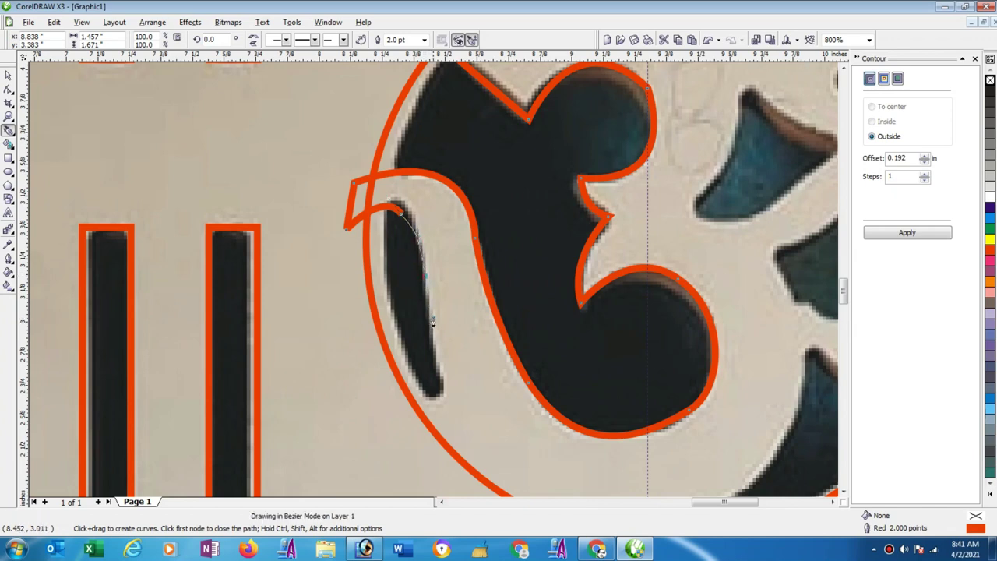
double_click(433, 339)
scroll(454, 411, down, 1)
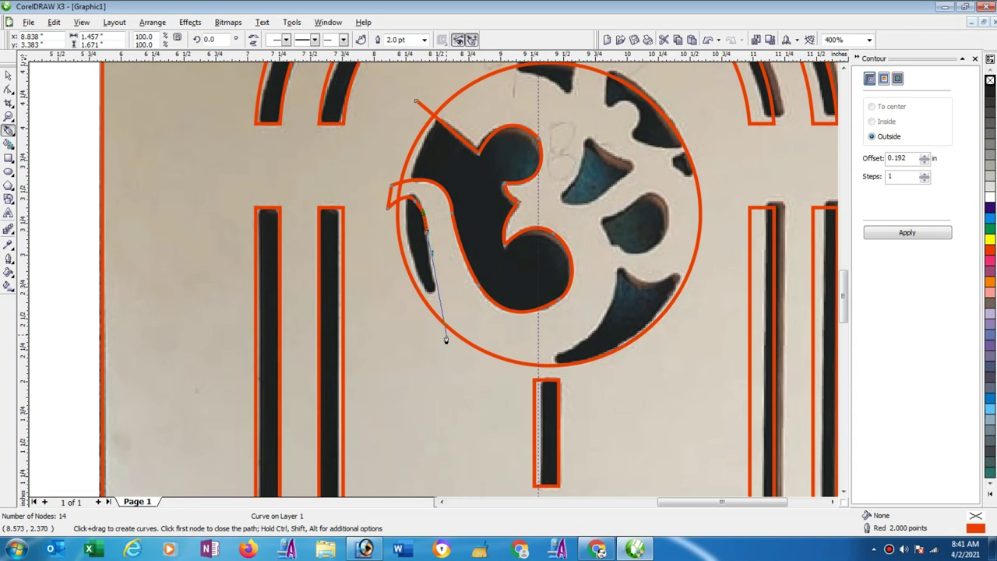
drag(445, 335, 457, 357)
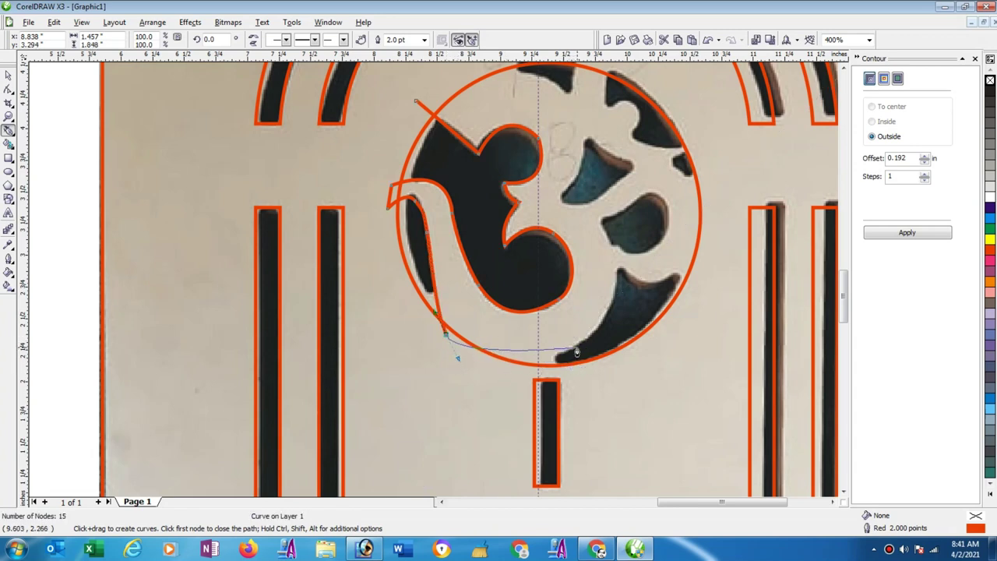
drag(577, 347, 625, 305)
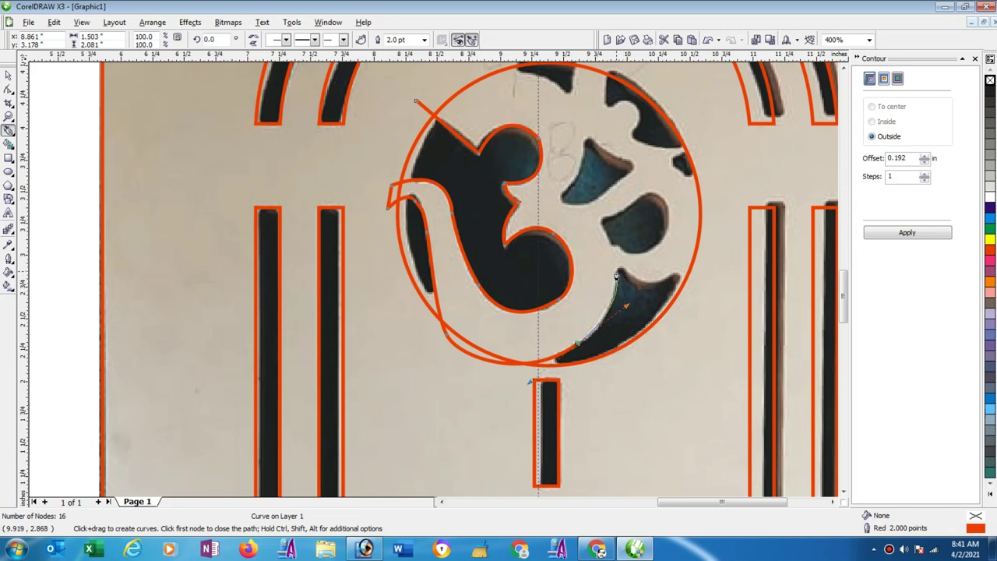
click(616, 276)
scroll(428, 293, up, 2)
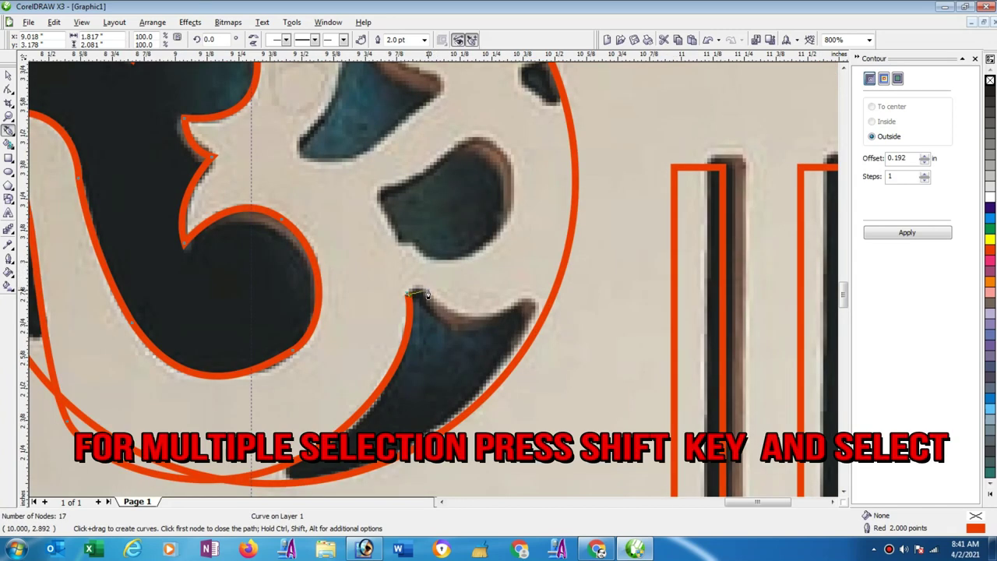
click(426, 295)
mouse_move(434, 301)
mouse_down()
mouse_move(482, 322)
mouse_move(520, 306)
mouse_move(553, 334)
mouse_move(552, 320)
mouse_up()
scroll(552, 294, down, 1)
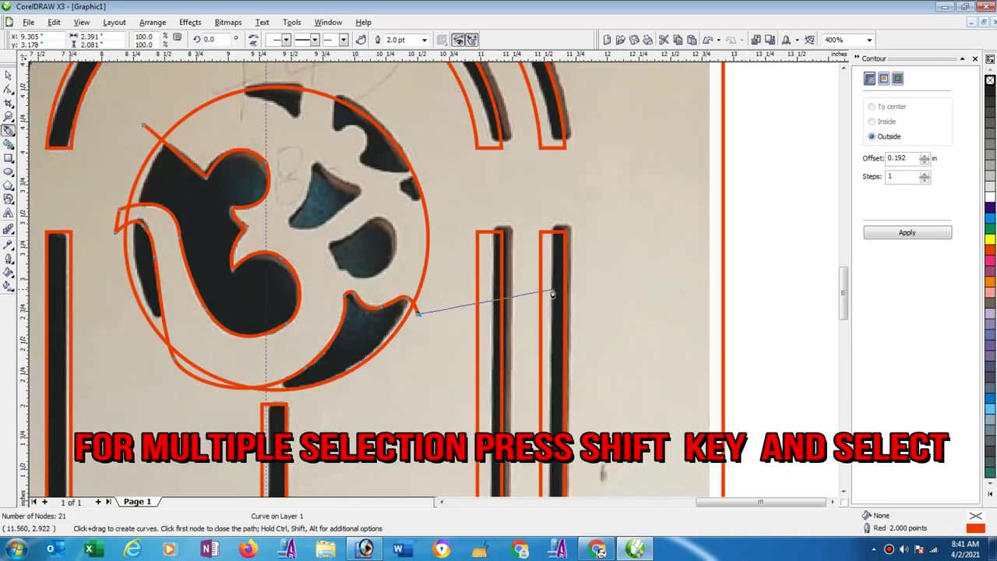
Trace up the circle's right side, around the notch and the upper right cutout
mouse_move(440, 243)
mouse_down()
mouse_move(438, 219)
mouse_move(416, 203)
mouse_up()
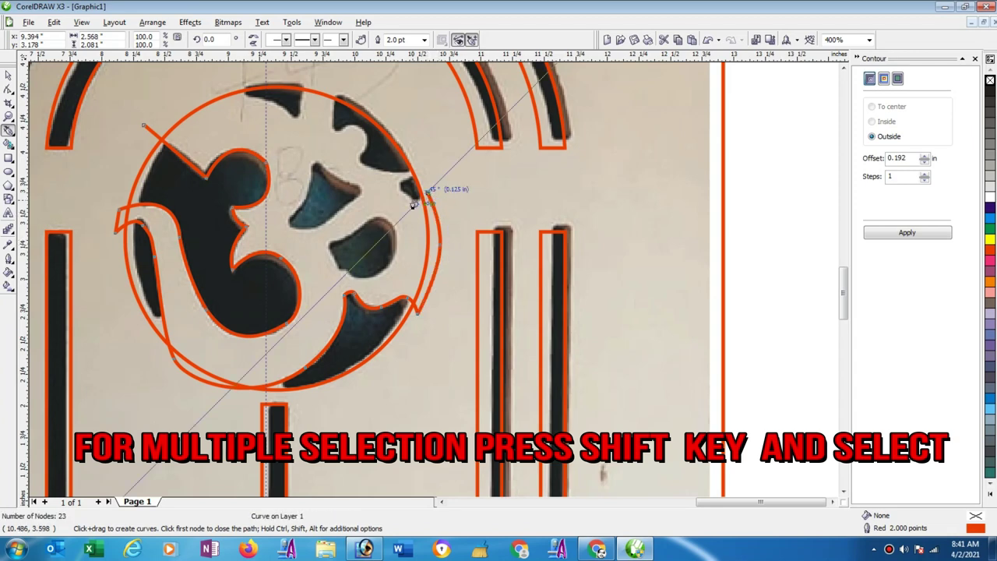
scroll(448, 290, up, 1)
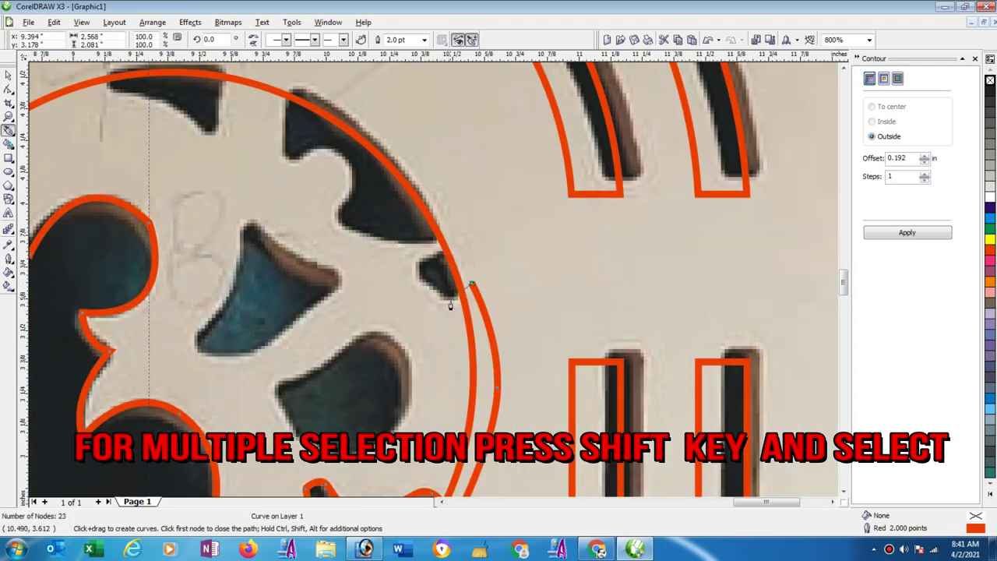
mouse_move(450, 305)
mouse_down()
mouse_move(436, 303)
mouse_move(426, 265)
mouse_up()
click(418, 276)
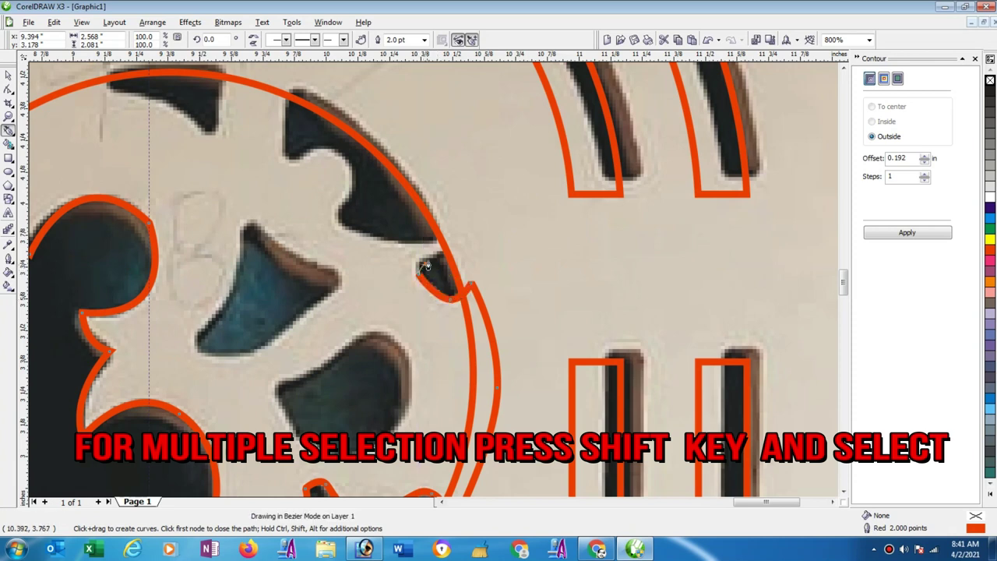
click(457, 234)
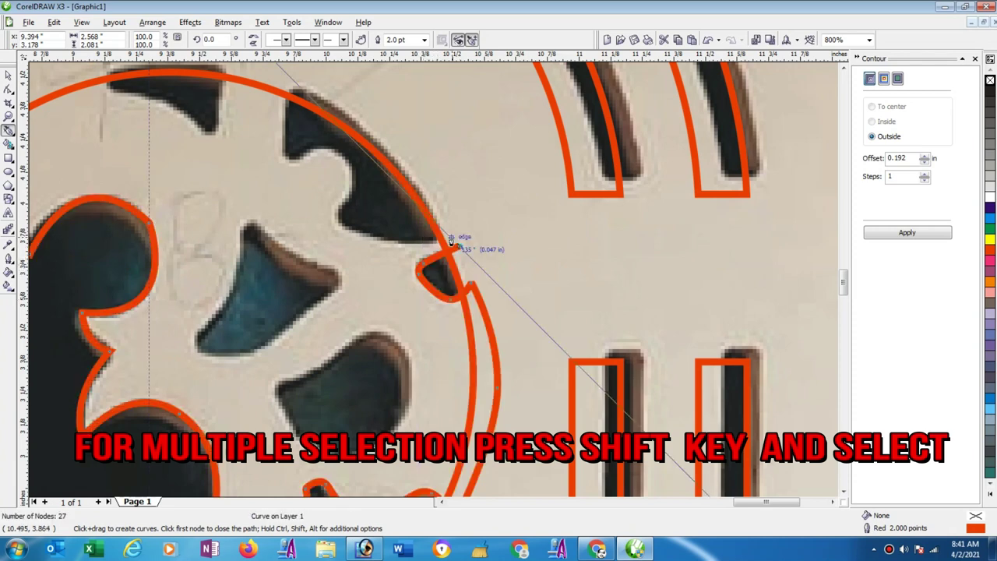
click(403, 248)
mouse_move(350, 238)
mouse_down()
mouse_move(348, 168)
mouse_move(308, 153)
mouse_move(293, 173)
mouse_up()
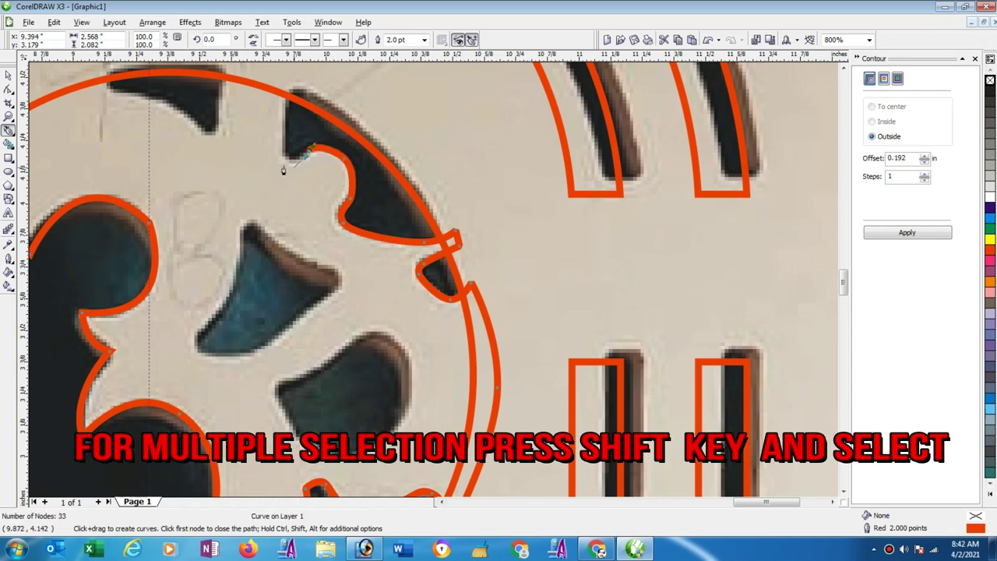
drag(286, 165, 275, 160)
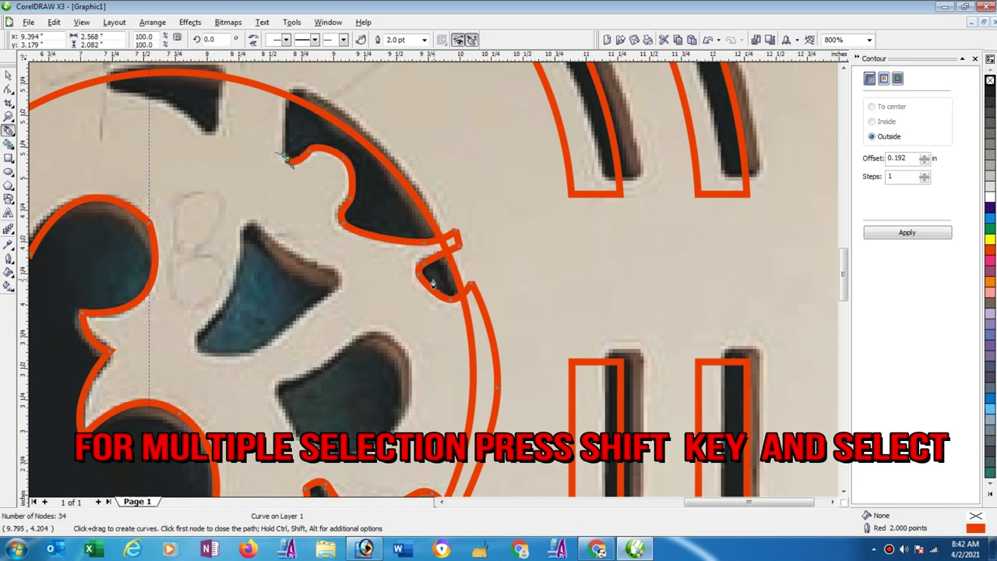
scroll(387, 243, down, 1)
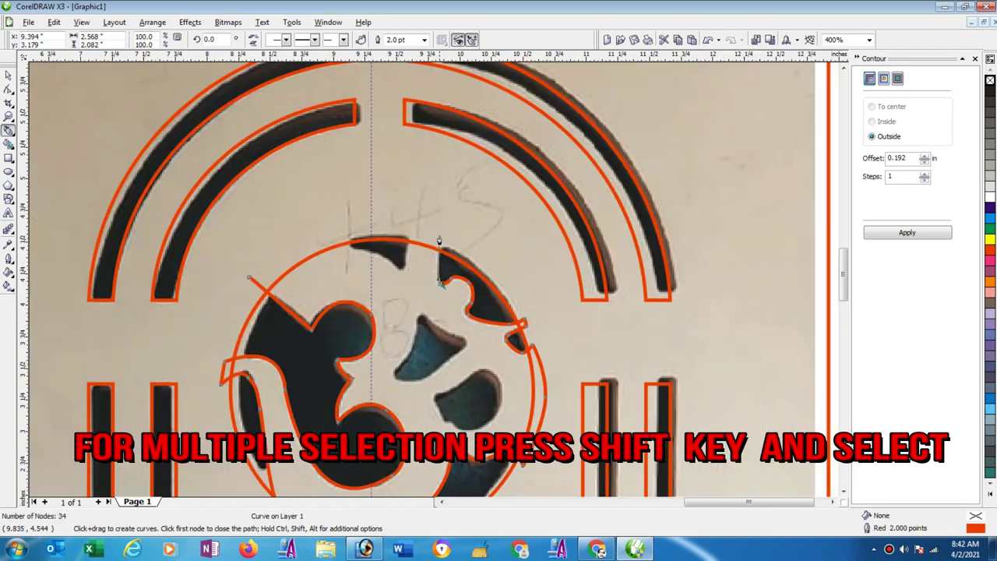
mouse_move(439, 241)
mouse_down()
mouse_move(423, 224)
mouse_move(405, 272)
mouse_up()
key(space)
Finish the curve at the circle top and bridge the top cutout to the upper-left edge
click(405, 265)
drag(403, 273, 401, 273)
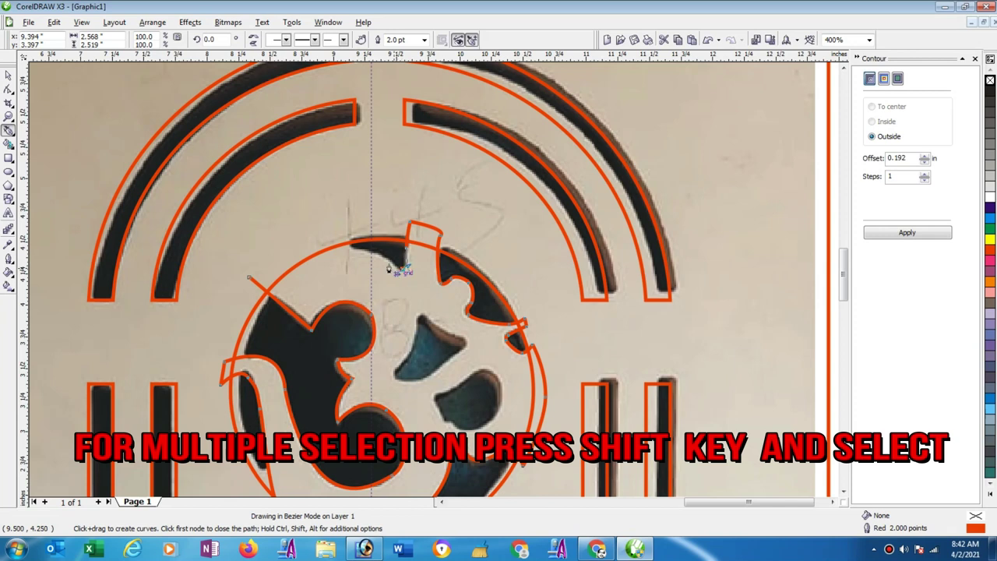
key(space)
click(374, 256)
click(327, 234)
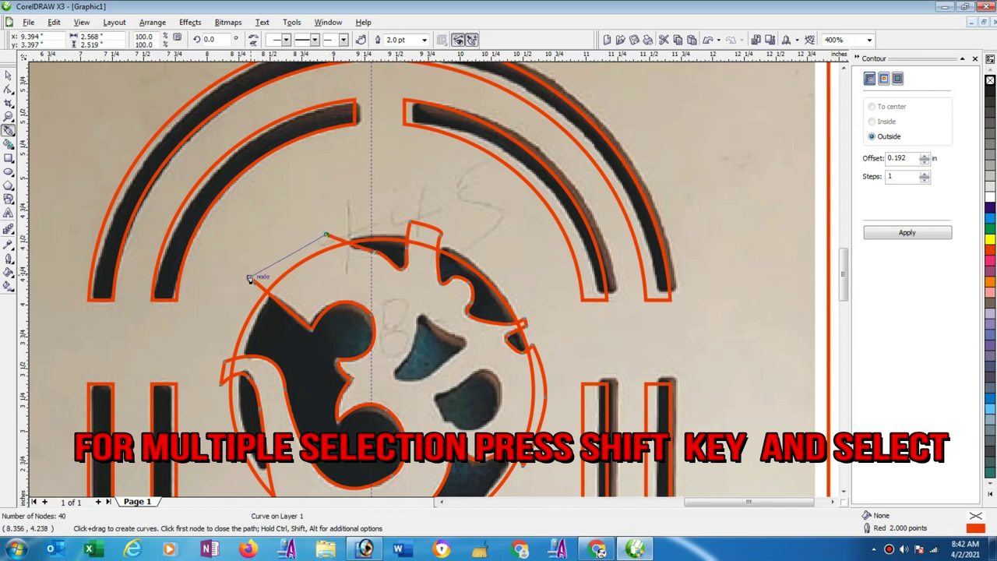
click(250, 279)
click(268, 306)
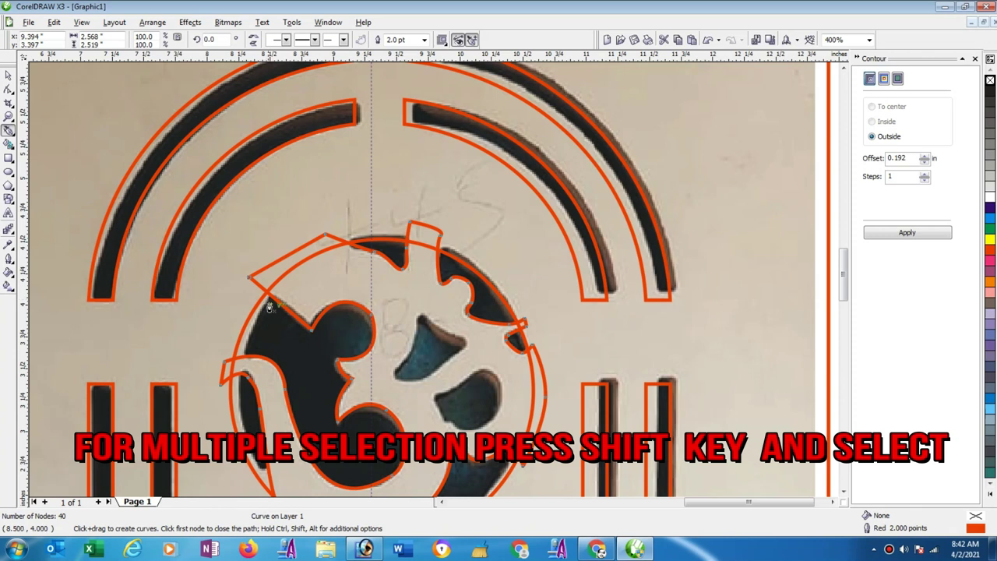
key(Escape)
Place Bezier nodes around the small cut-out right of the Om and close the six-node path
click(395, 371)
click(413, 345)
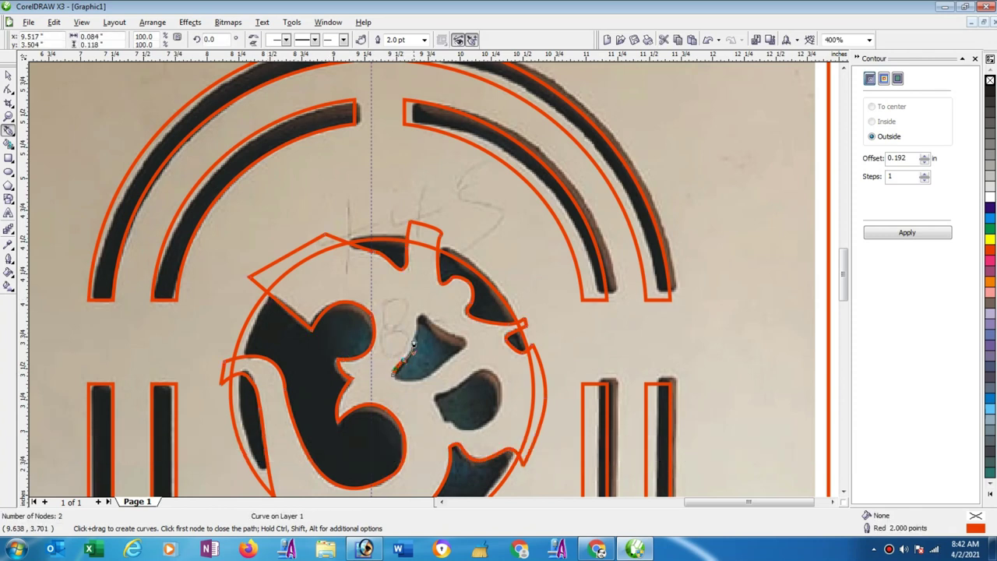
click(417, 330)
click(420, 316)
click(447, 333)
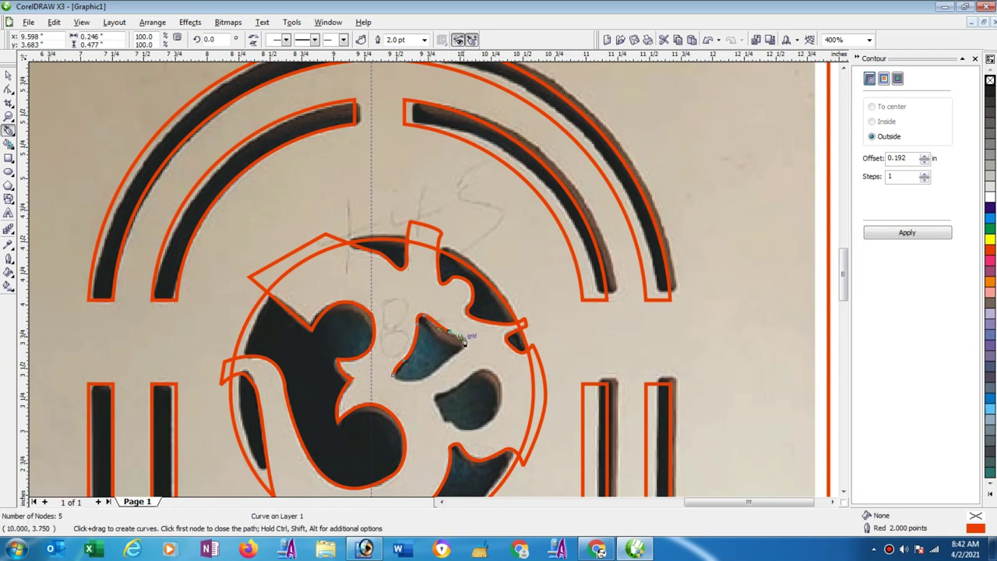
click(466, 341)
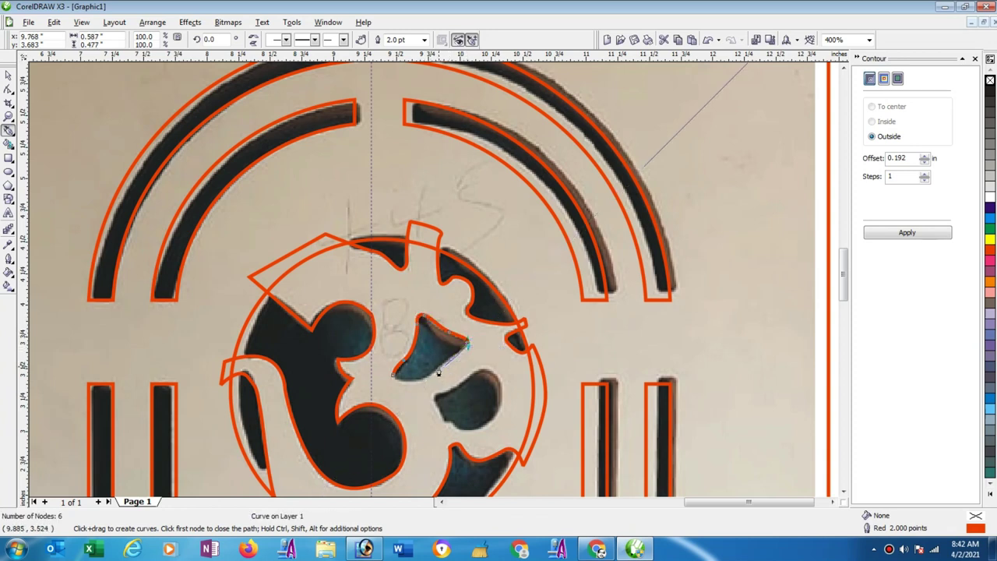
mouse_move(440, 366)
mouse_down()
mouse_move(427, 381)
mouse_move(396, 382)
mouse_move(405, 393)
mouse_up()
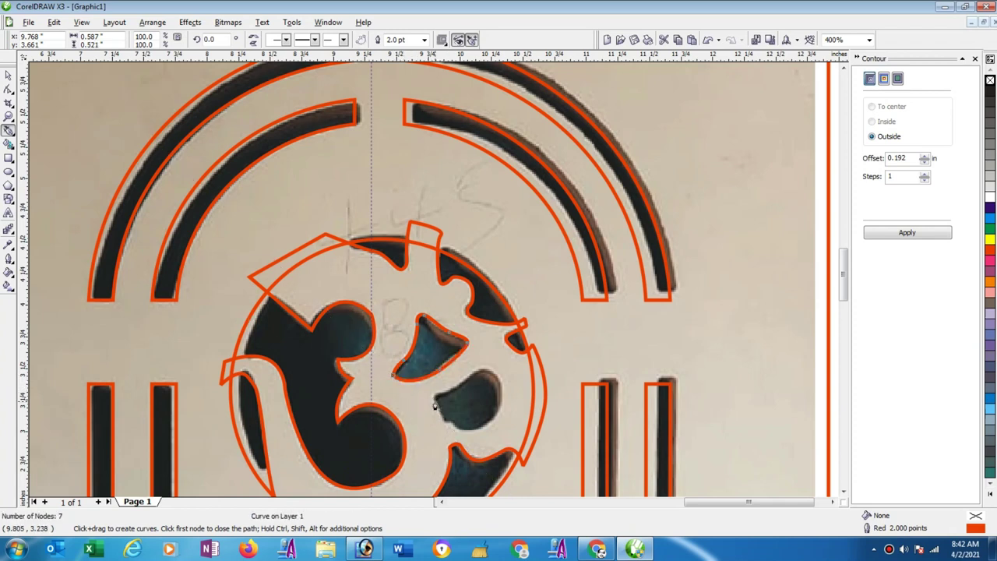
click(435, 403)
mouse_move(458, 422)
mouse_down()
mouse_move(467, 436)
mouse_move(502, 398)
mouse_move(470, 377)
mouse_move(444, 390)
mouse_up()
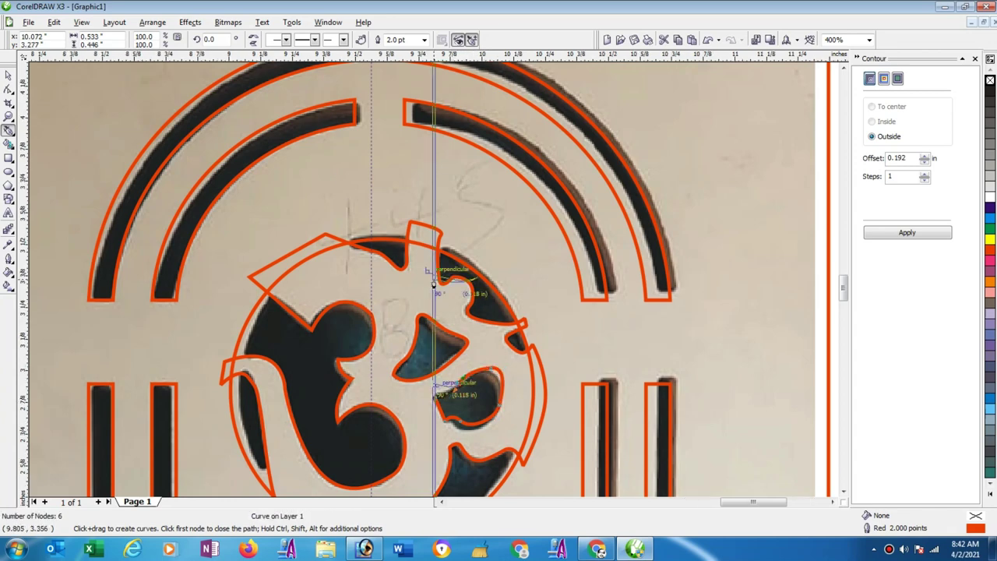
scroll(440, 292, up, 1)
scroll(439, 303, up, 2)
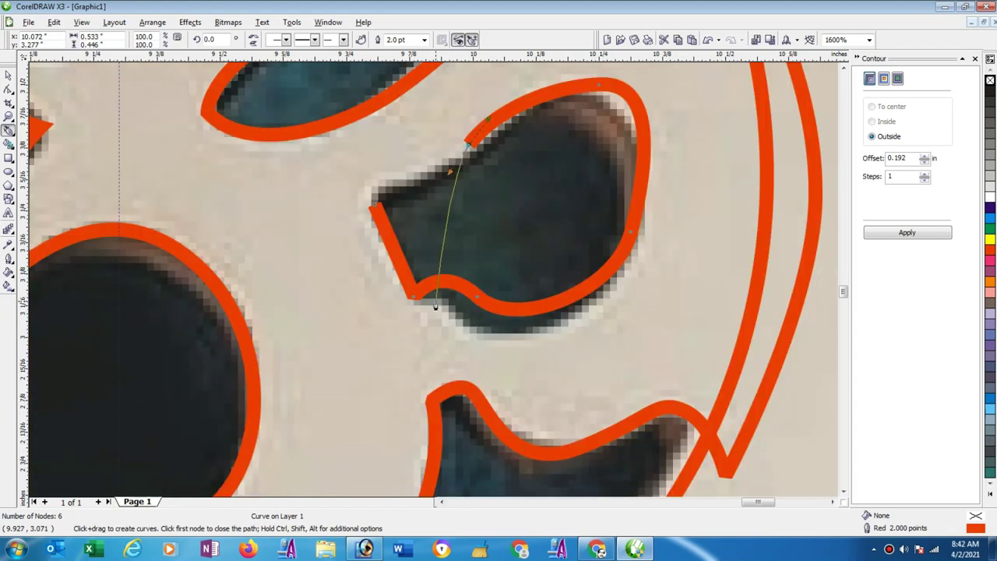
click(372, 200)
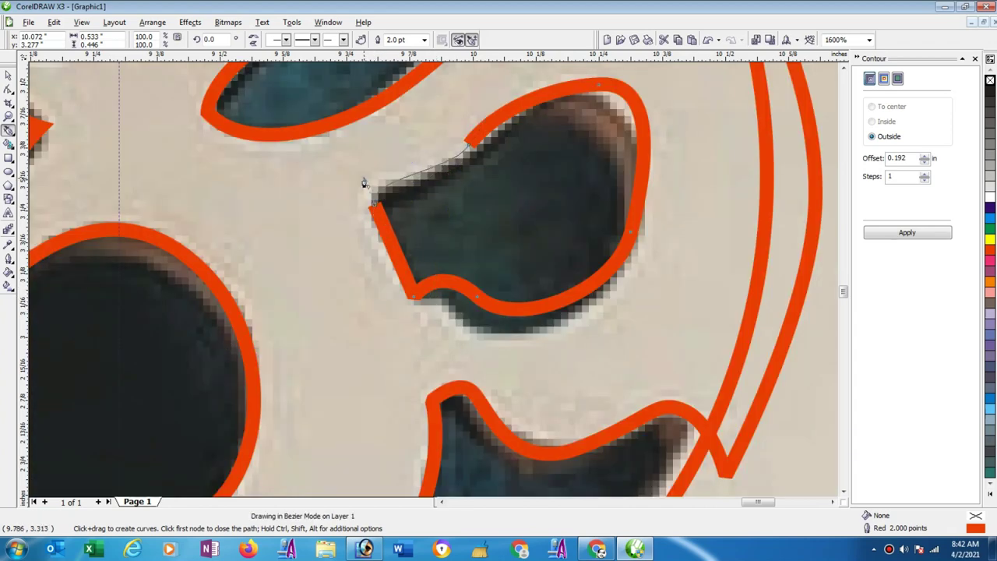
drag(372, 200, 347, 205)
With the Shape tool, nudge the six-node curve's nodes and handles onto the cut-out's edges
click(8, 90)
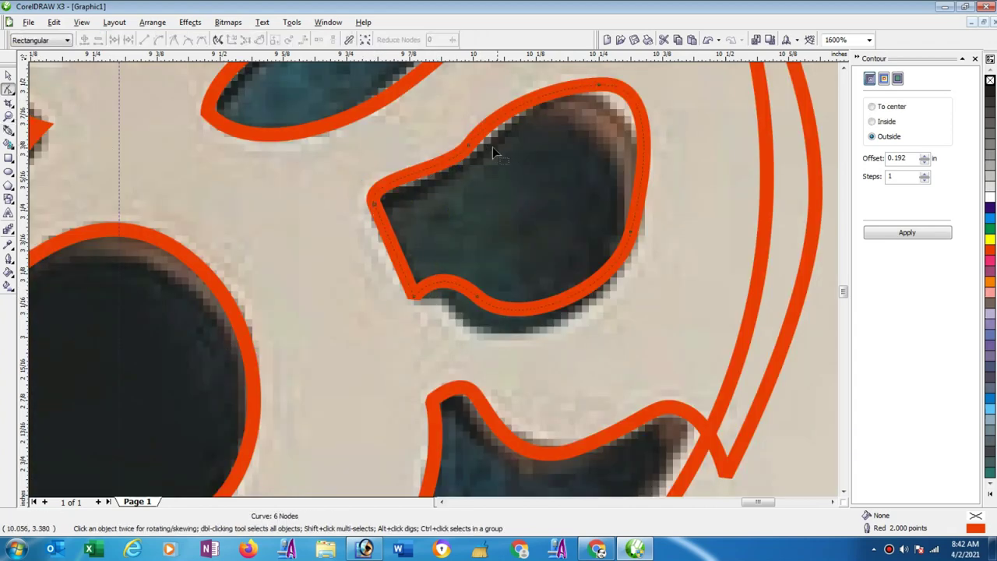
click(467, 150)
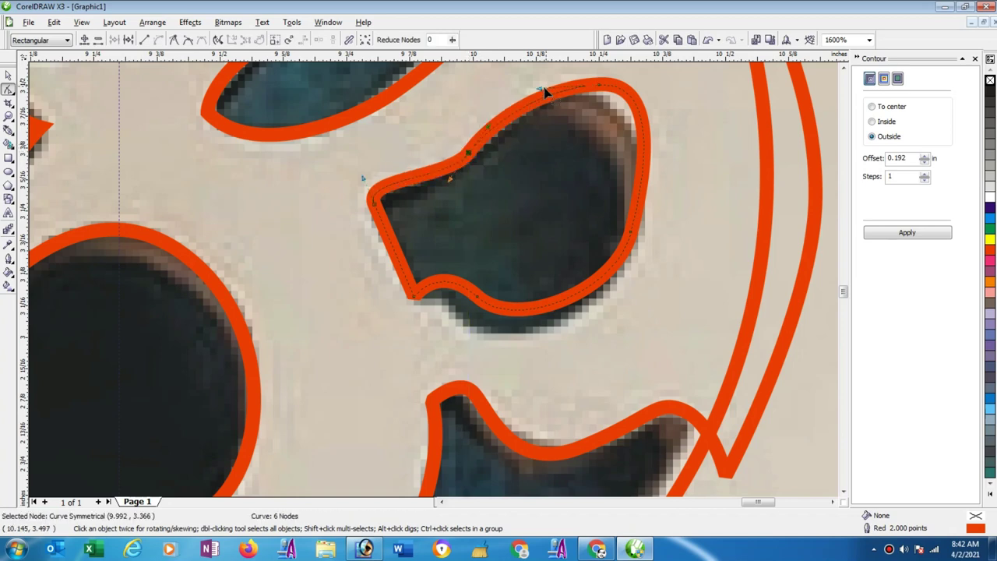
drag(543, 92, 538, 82)
click(598, 88)
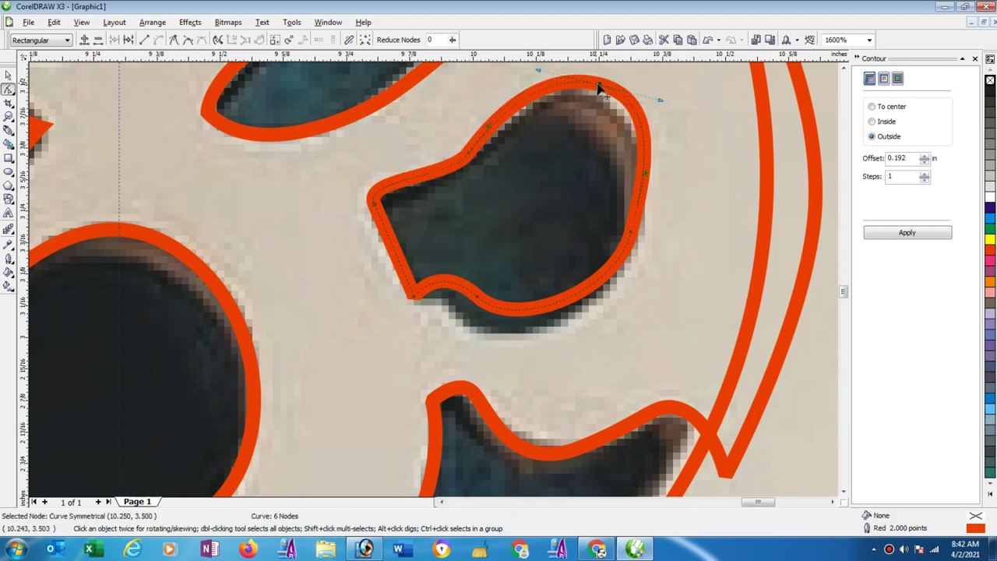
drag(598, 88, 592, 93)
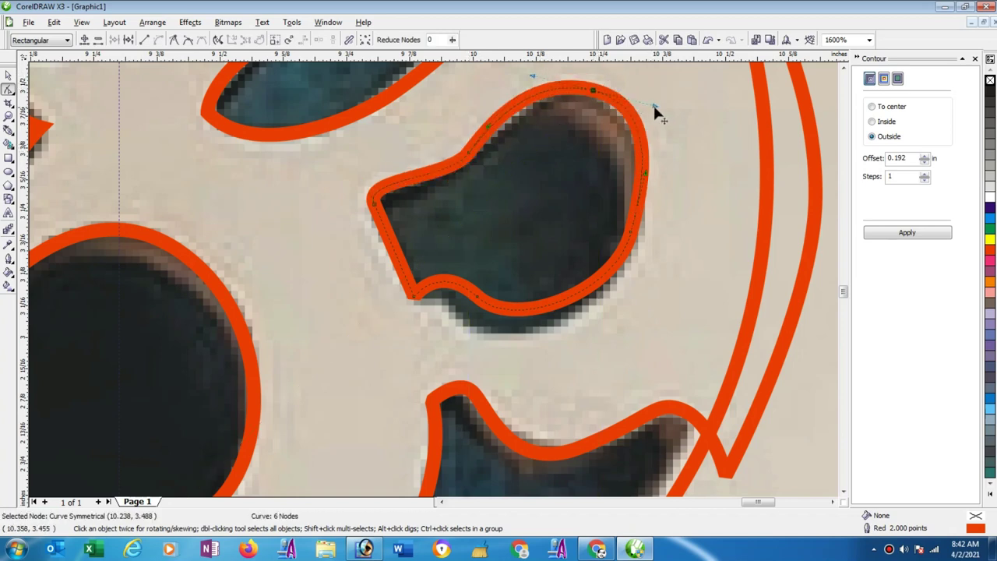
drag(653, 111, 647, 110)
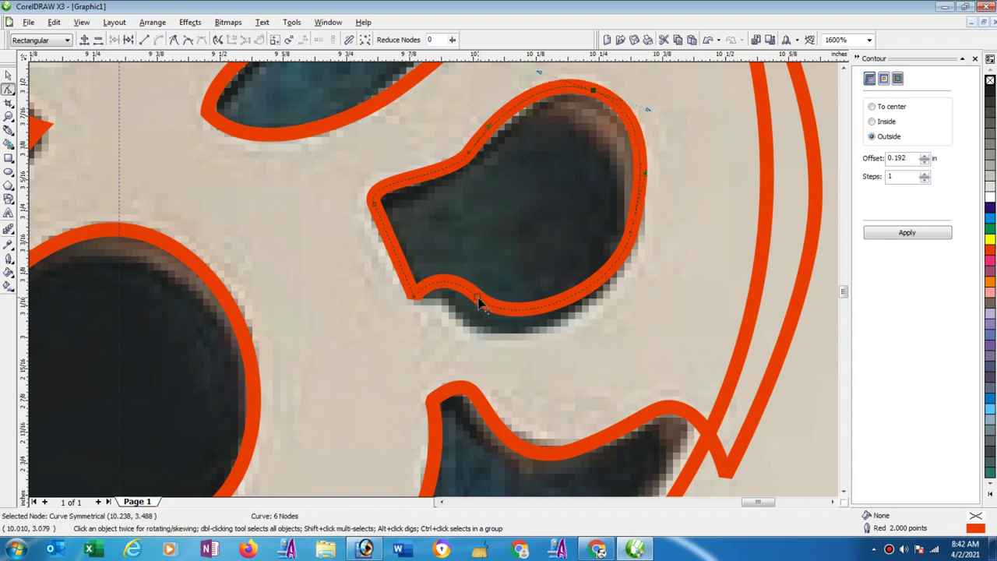
drag(479, 302, 471, 319)
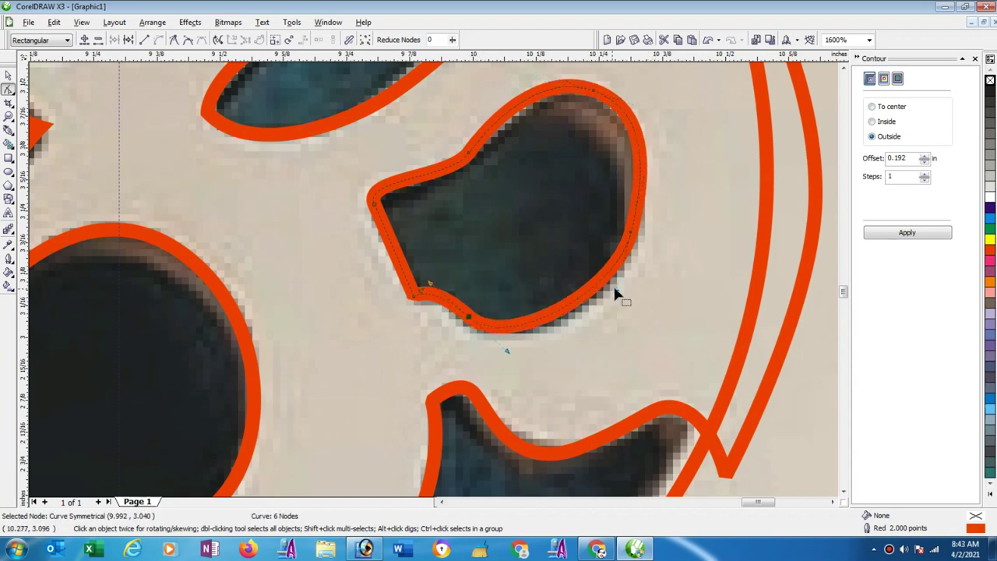
drag(615, 288, 619, 299)
click(644, 156)
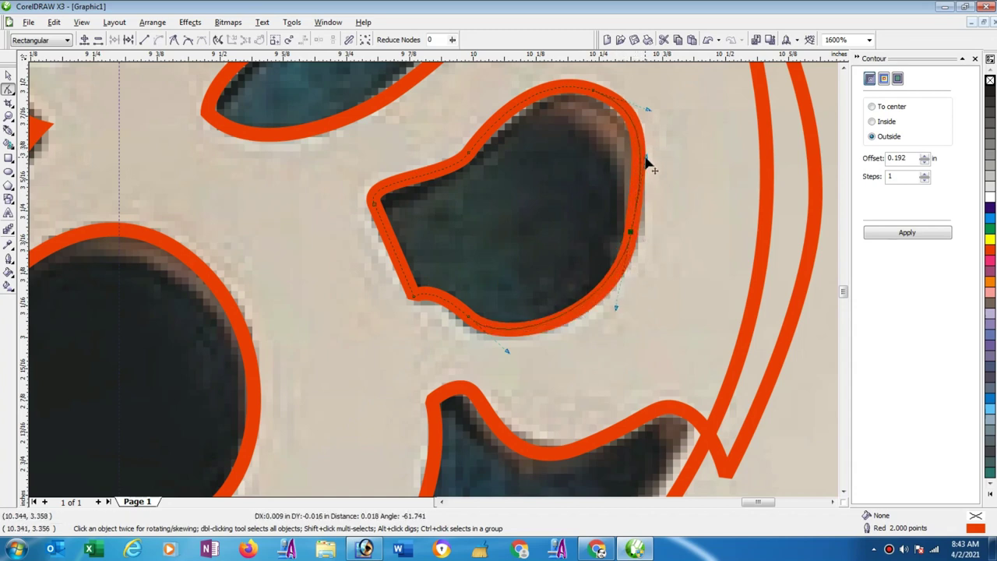
drag(633, 233, 636, 237)
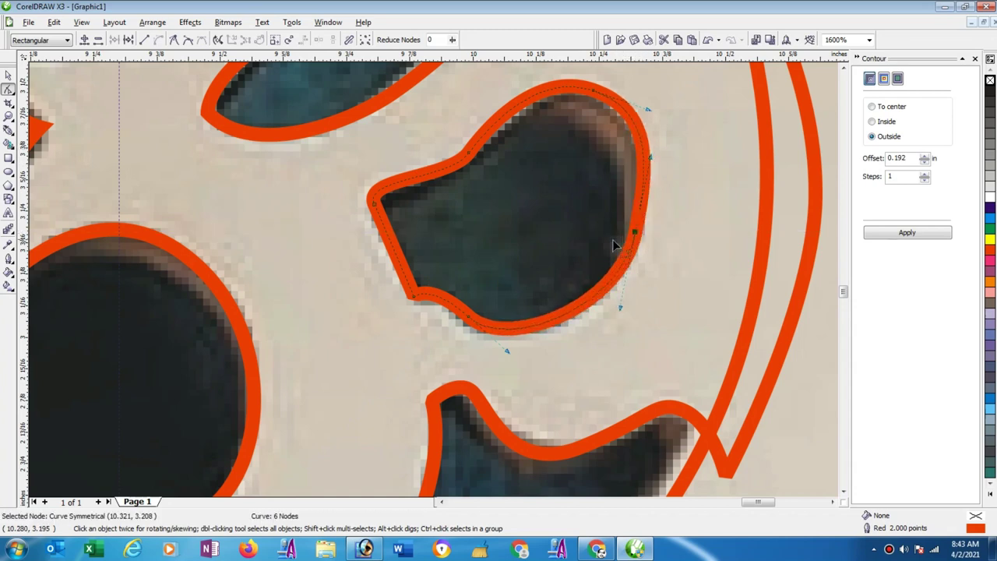
scroll(425, 276, down, 1)
Weld the circle around the Om with an Om outline
scroll(445, 277, down, 2)
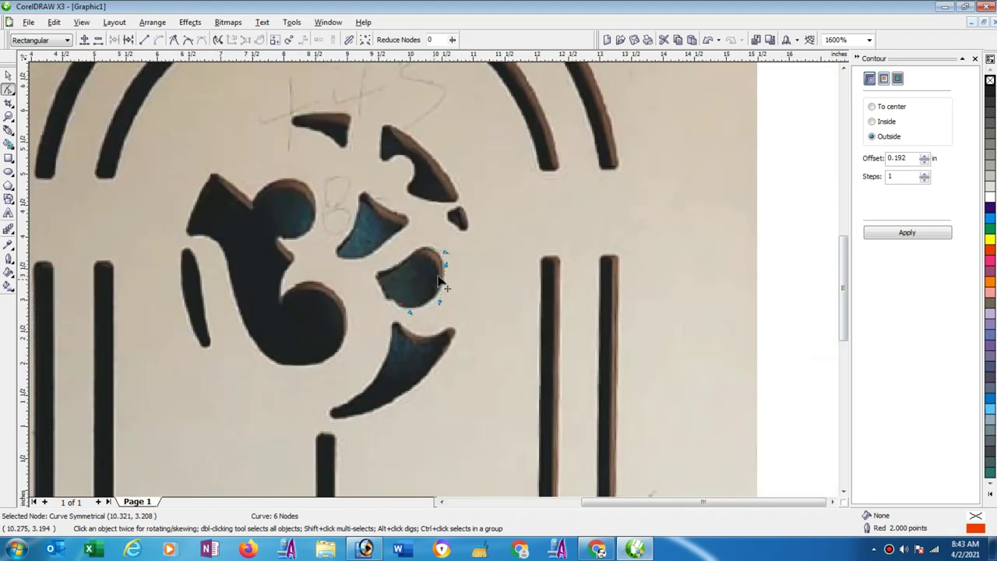
scroll(390, 278, down, 1)
click(7, 76)
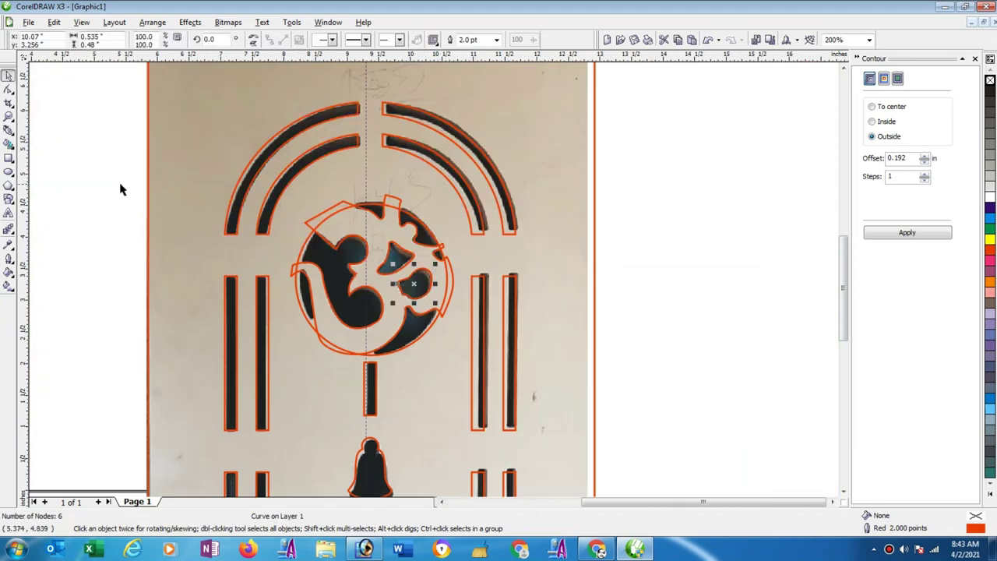
click(118, 180)
click(301, 257)
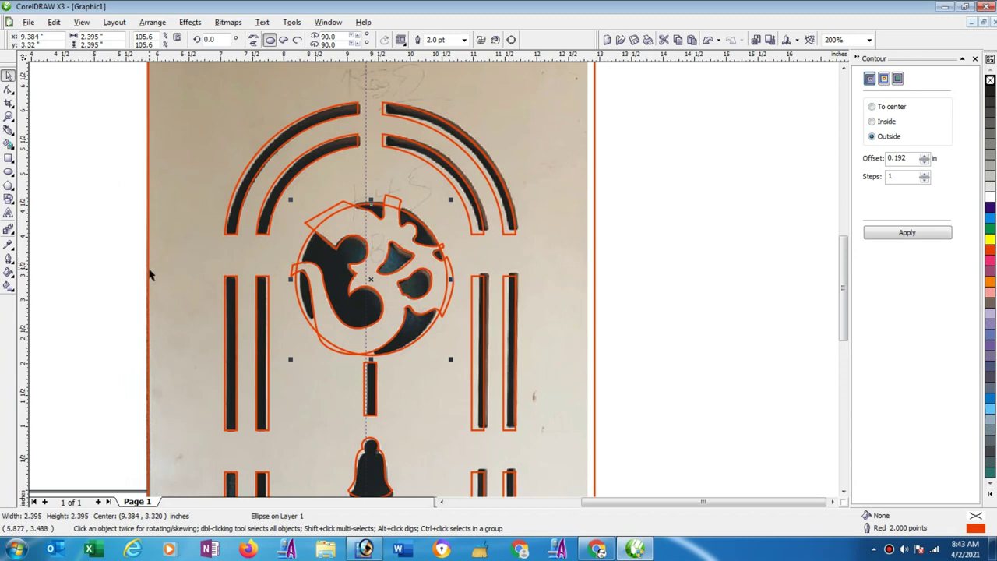
shift+click(148, 270)
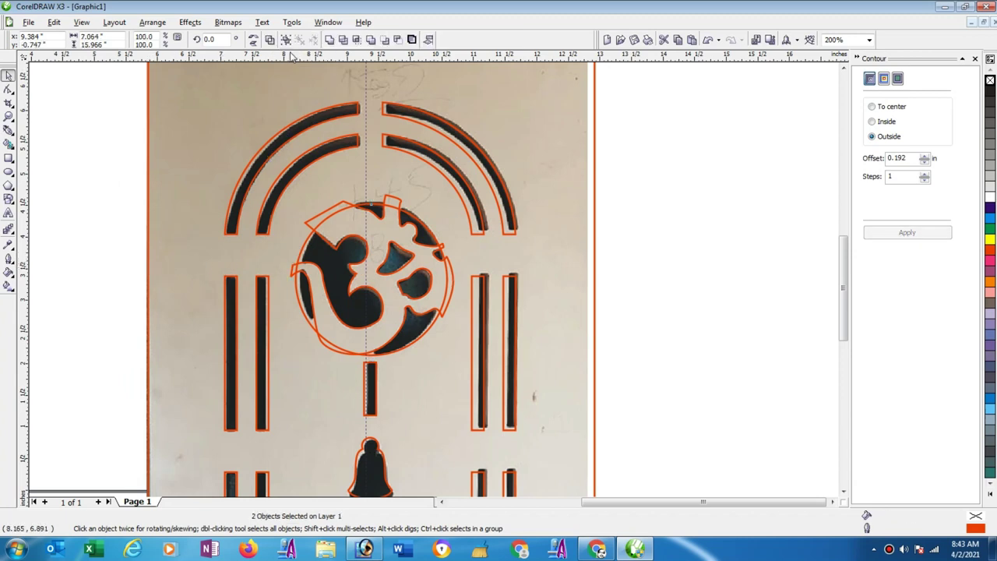
click(120, 169)
Combine the Om outlines and circle with the panel trace into one 220-node curve
drag(131, 168, 486, 377)
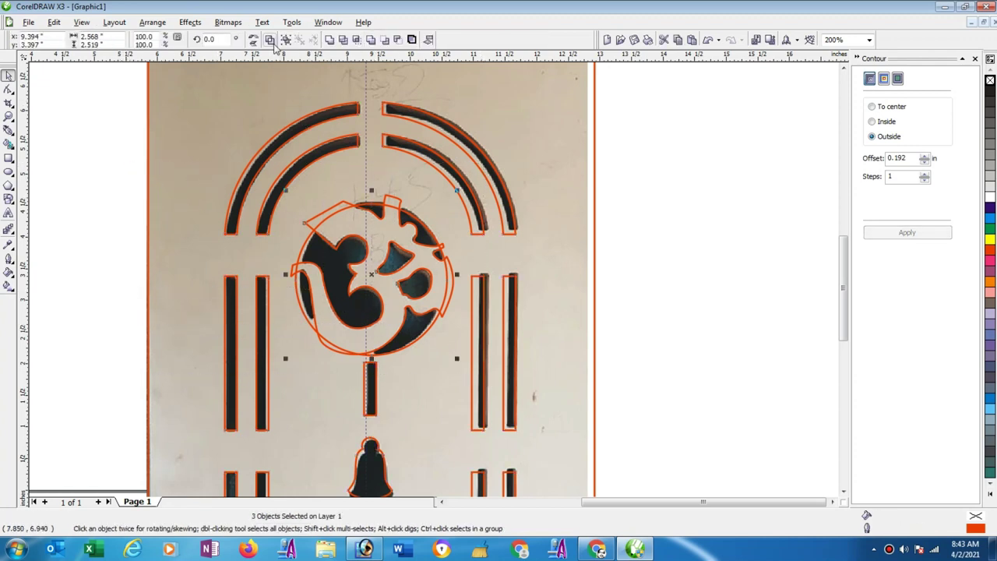
click(269, 39)
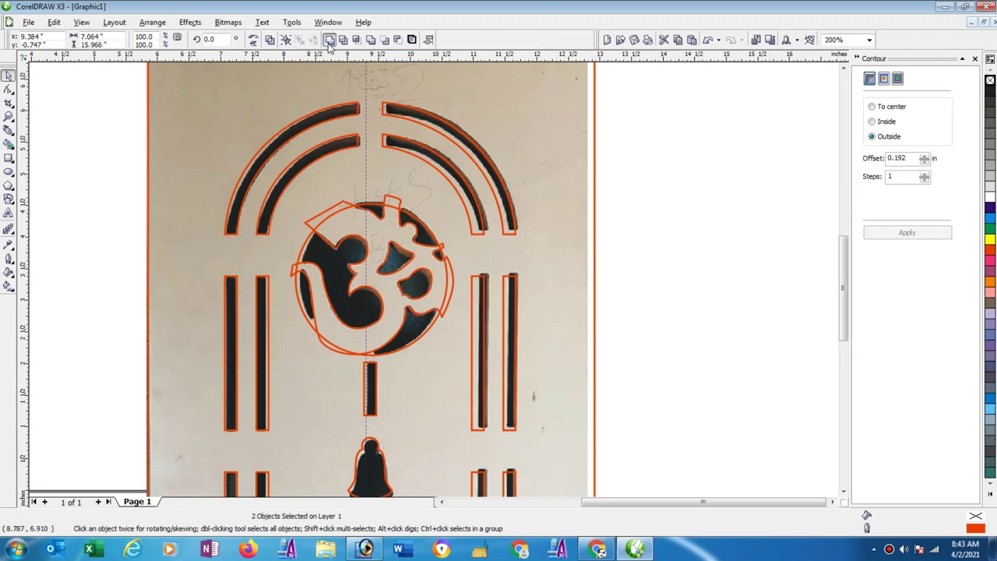
click(328, 41)
click(628, 254)
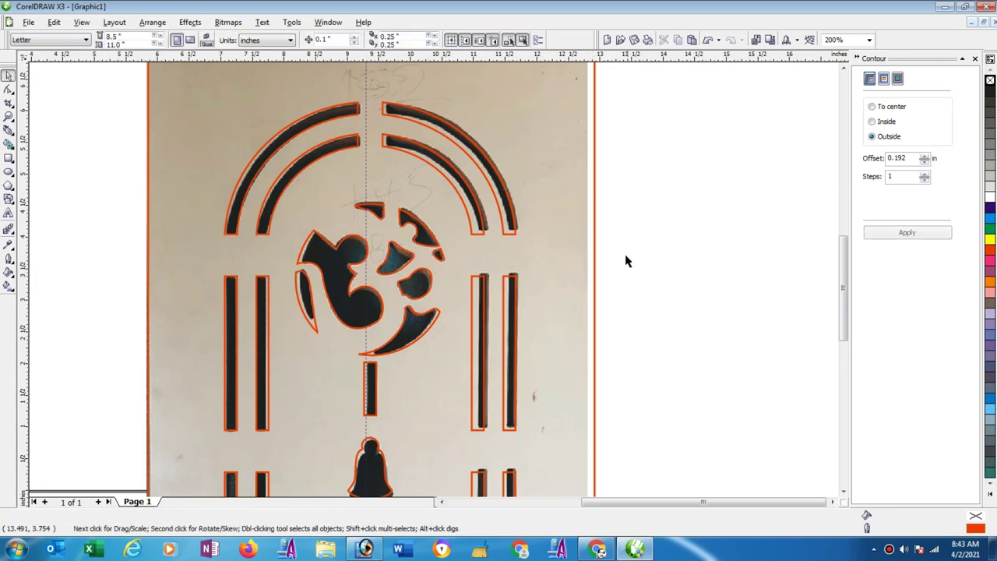
scroll(434, 285, down, 2)
Move the 220-node panel curve right of the photo and fill it black
click(431, 327)
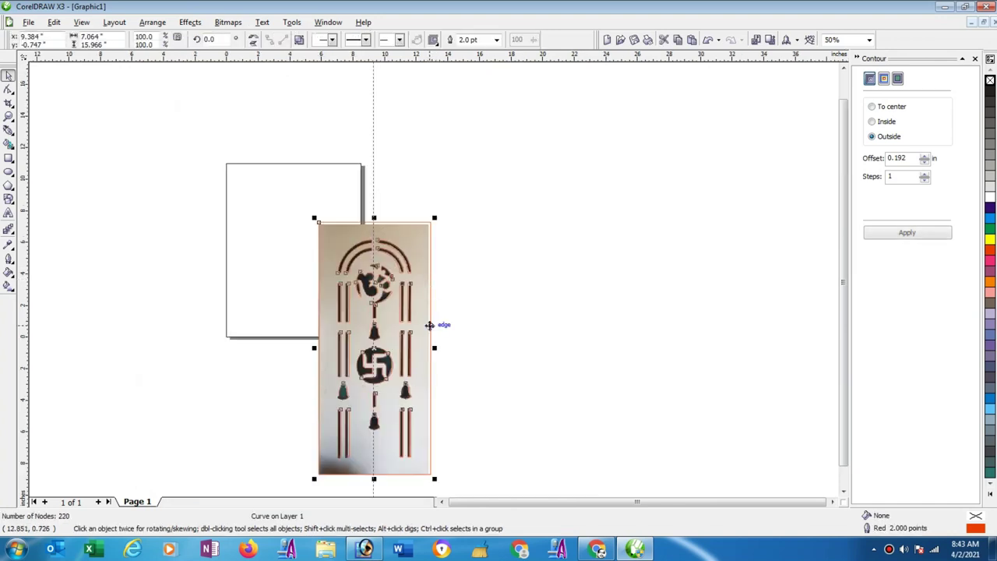
drag(431, 327, 601, 285)
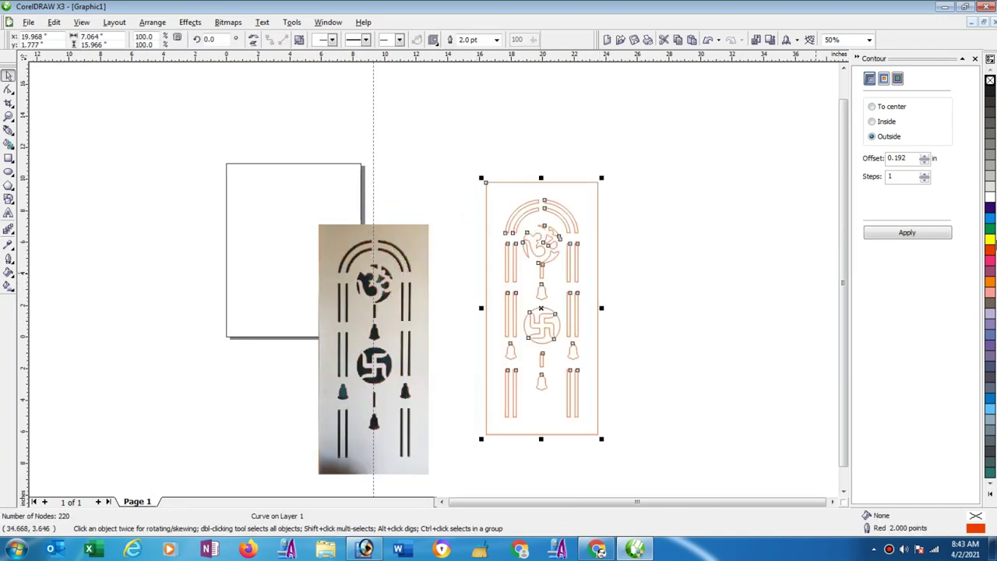
click(990, 240)
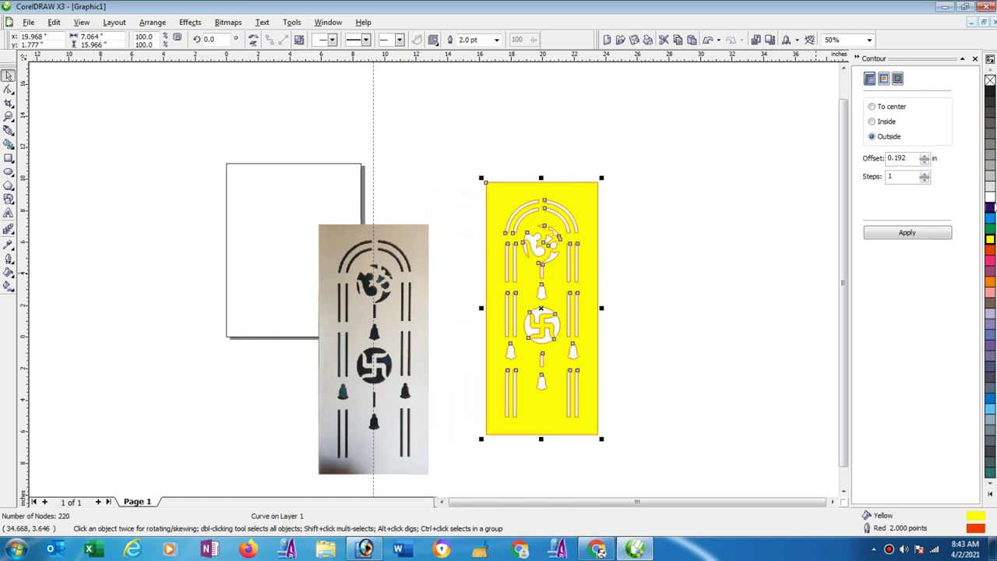
click(990, 209)
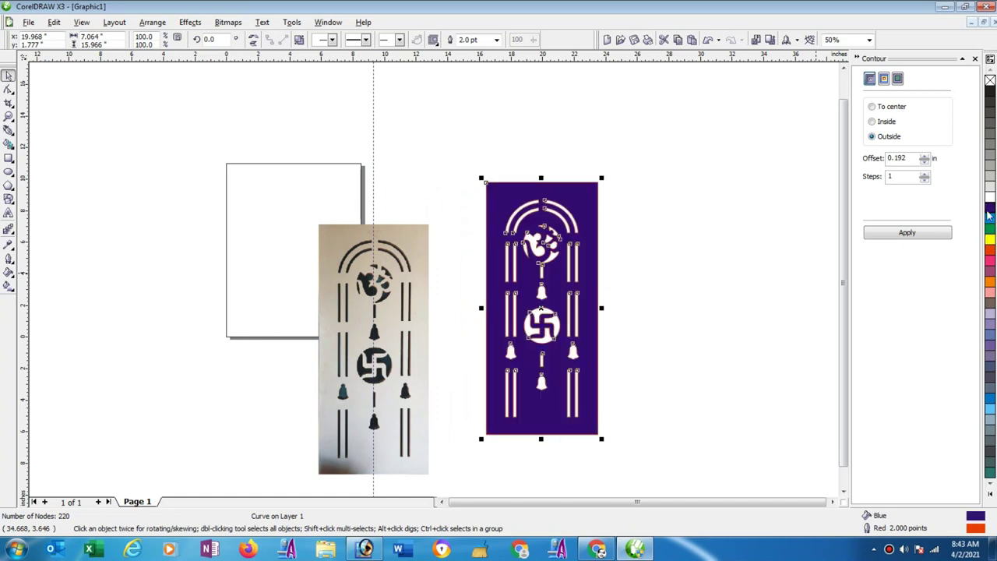
click(989, 92)
click(688, 284)
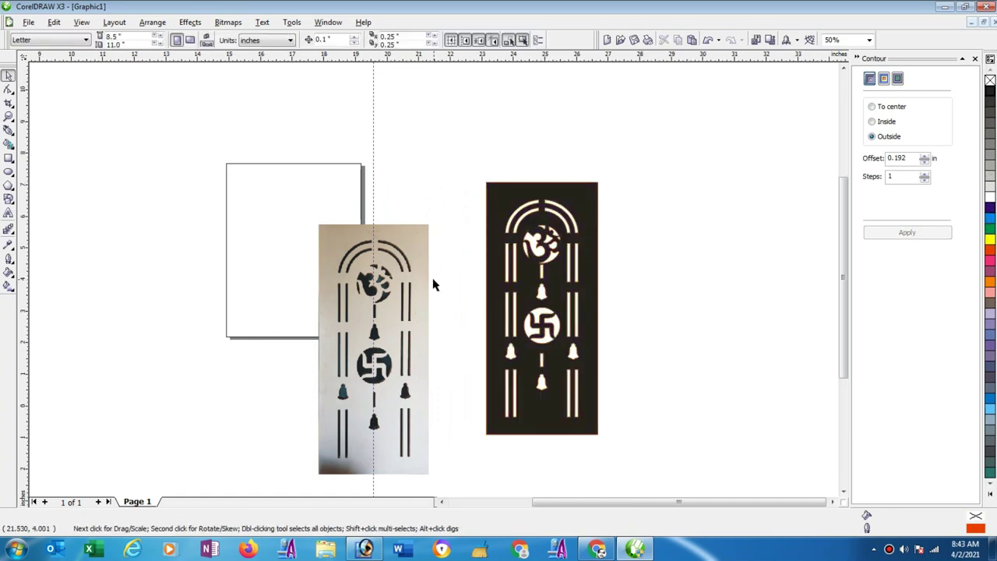
scroll(410, 288, up, 2)
scroll(397, 308, down, 2)
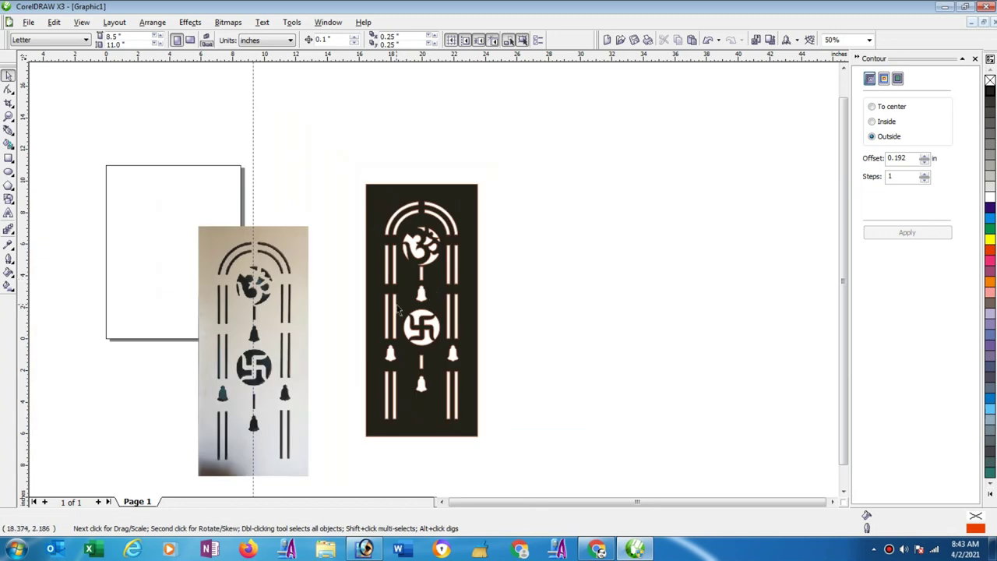